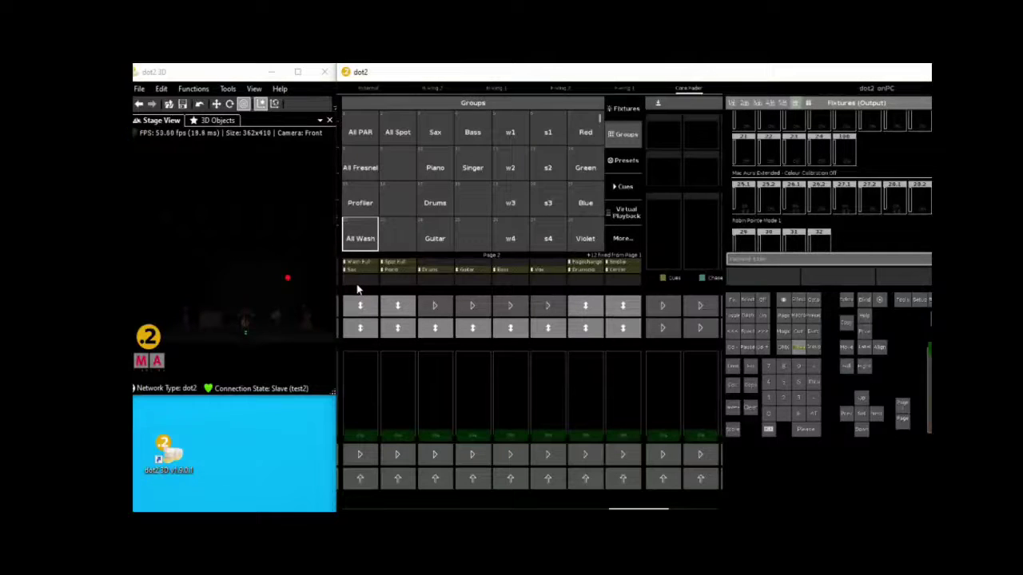
- Fix the Fresnel Full fader executor from page 1 so it stays available on page 2
left_click(901, 421)
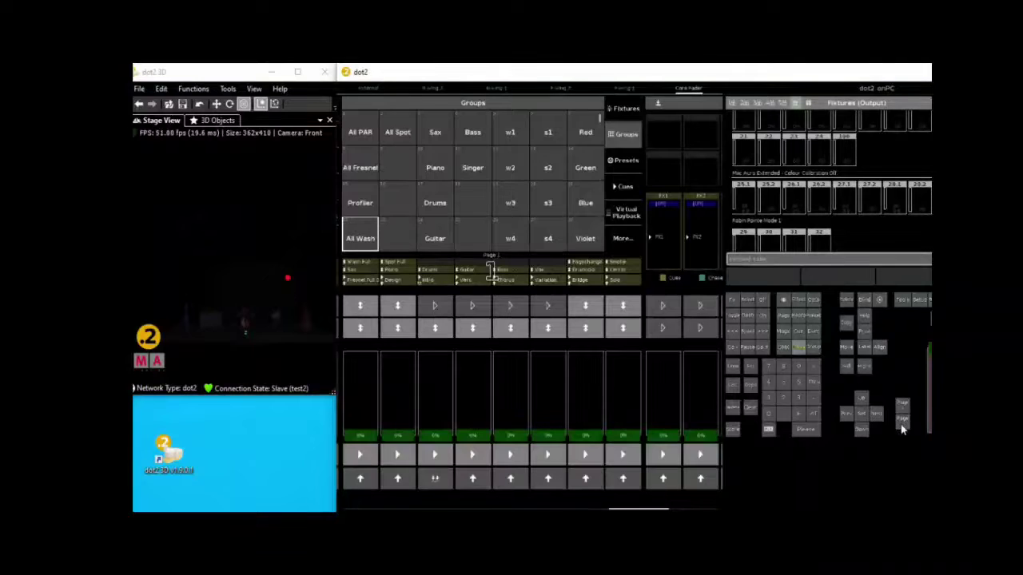
left_click(734, 300)
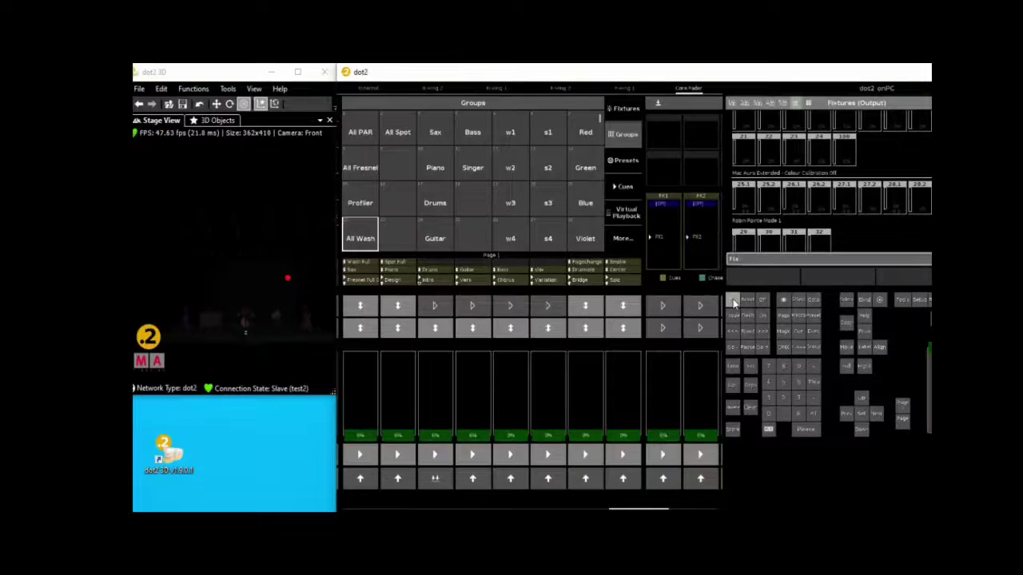
left_click(360, 455)
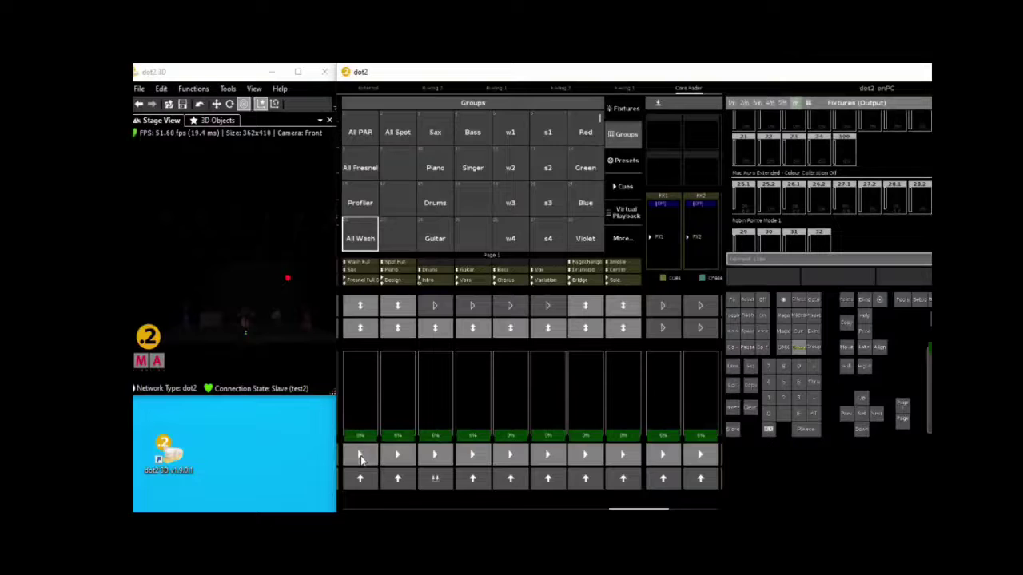
left_click(902, 406)
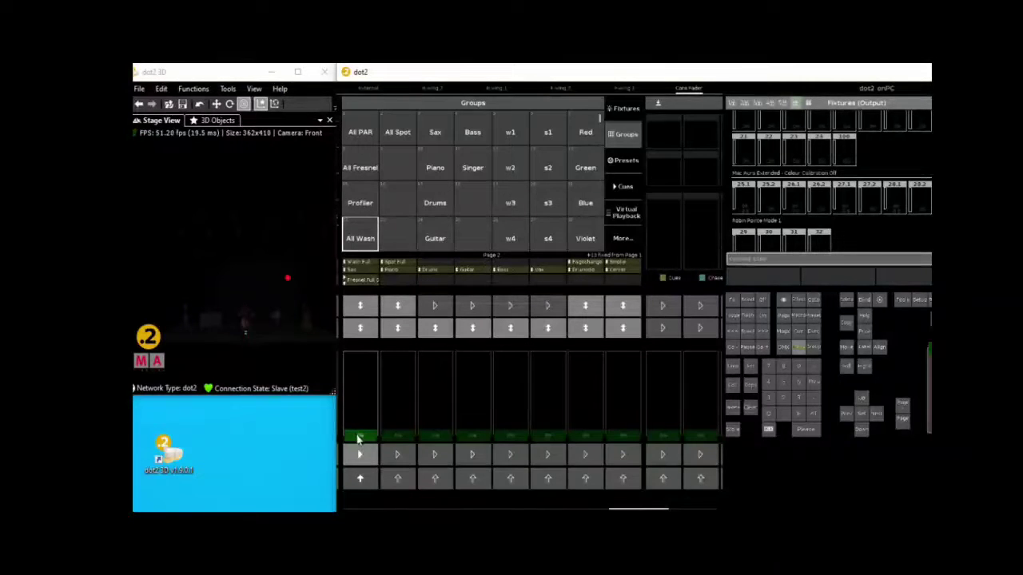
- Raise the Fresnel Full fader to about 43% and switch on the Wash Full executor
left_click_drag(358, 439, 370, 401)
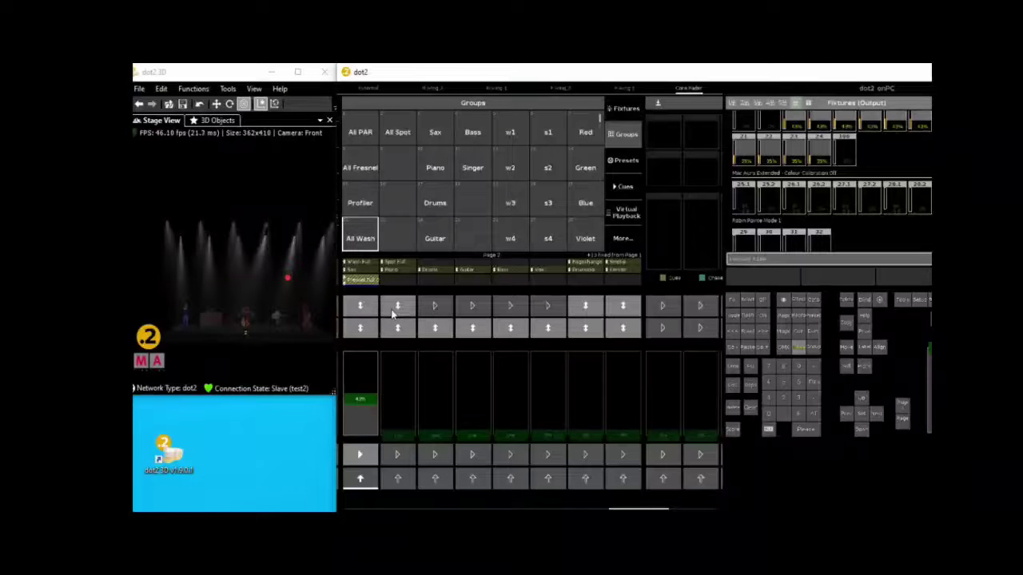
left_click(367, 308)
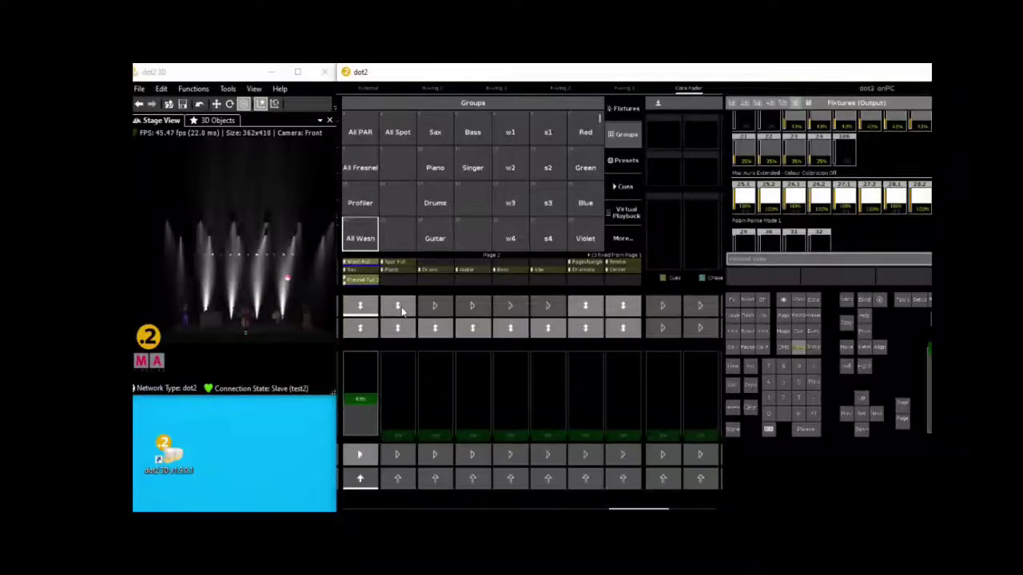
left_click(402, 310)
left_click(401, 308)
- Select the All Wash group and fit the dot2 window beside the 3D stage view
left_click(360, 240)
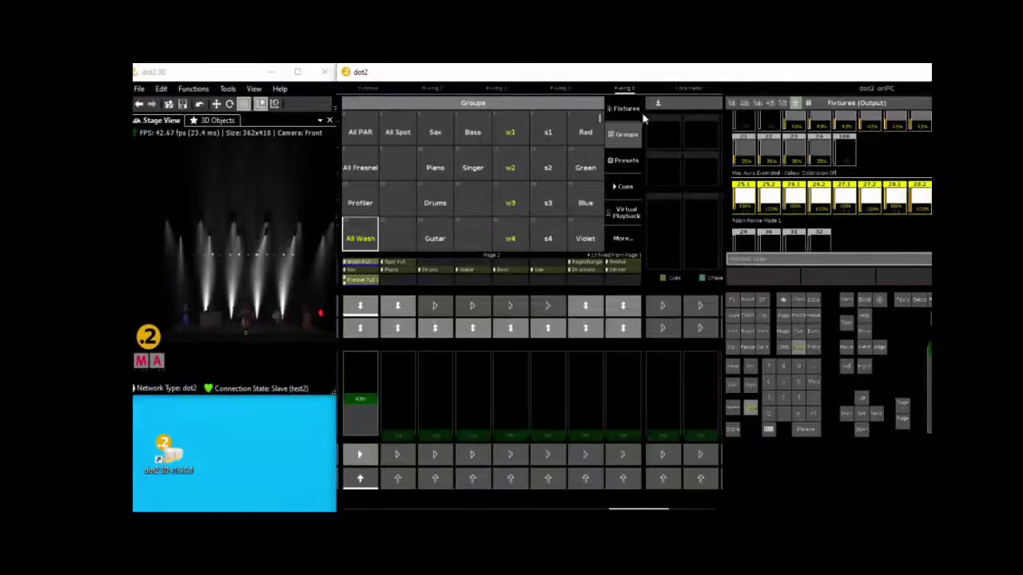
left_click_drag(663, 79, 586, 82)
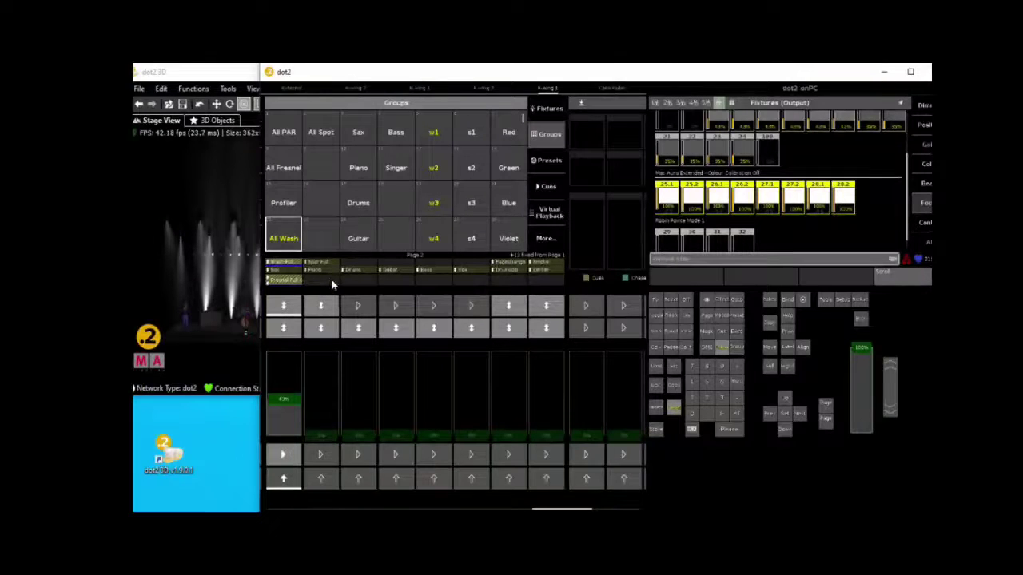
left_click_drag(260, 292, 334, 290)
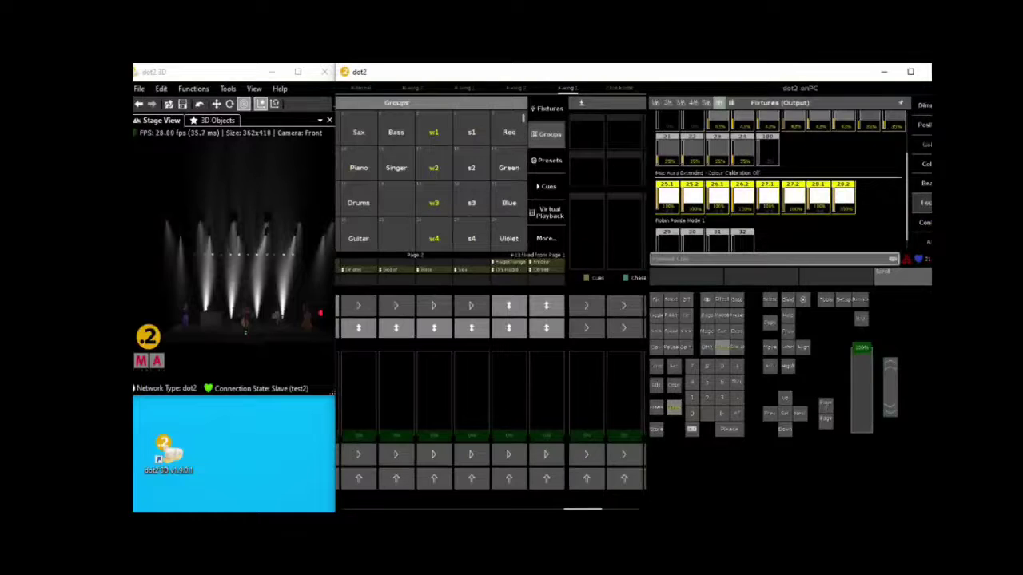
left_click_drag(596, 509, 584, 509)
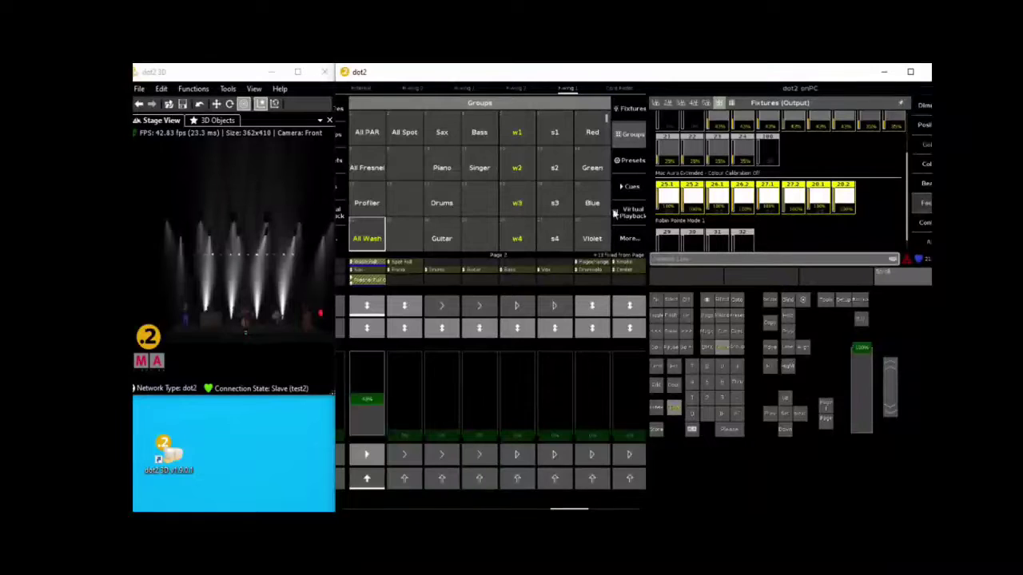
- Remove groups w2 and w3 from the selection and colour w1 and w4 blue with hue 230.4 and saturation 100
left_click(519, 171)
left_click(517, 202)
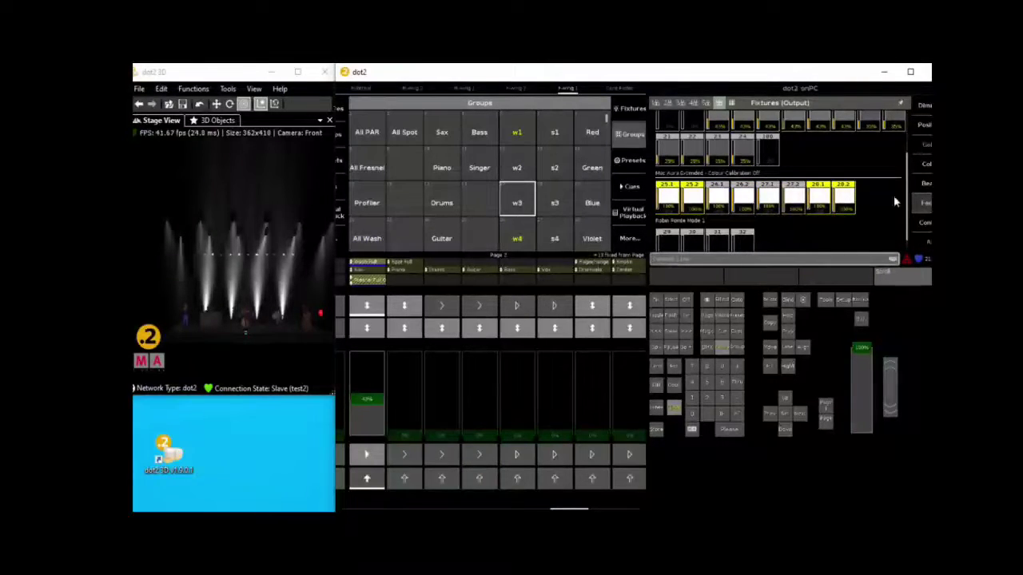
left_click(925, 164)
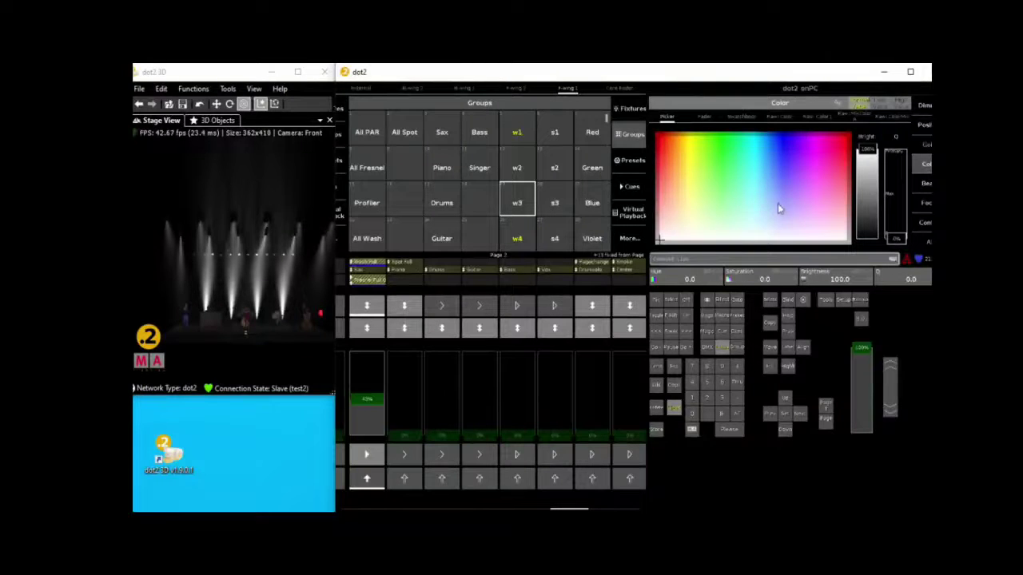
left_click_drag(777, 203, 780, 140)
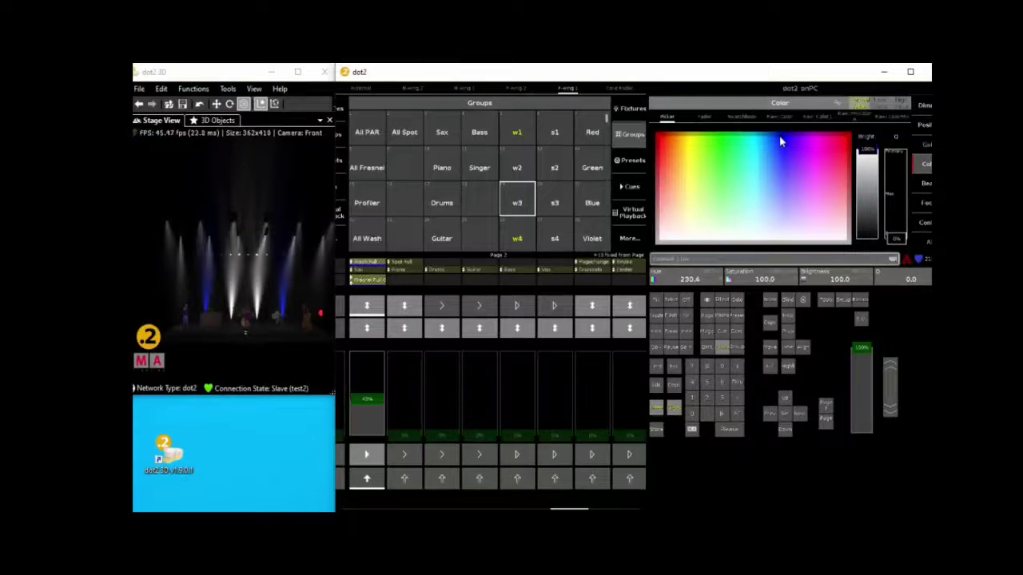
- Colour wash groups w2 and w3 cyan with hue 187.9 and saturation 96.6
left_click(514, 168)
left_click(521, 200)
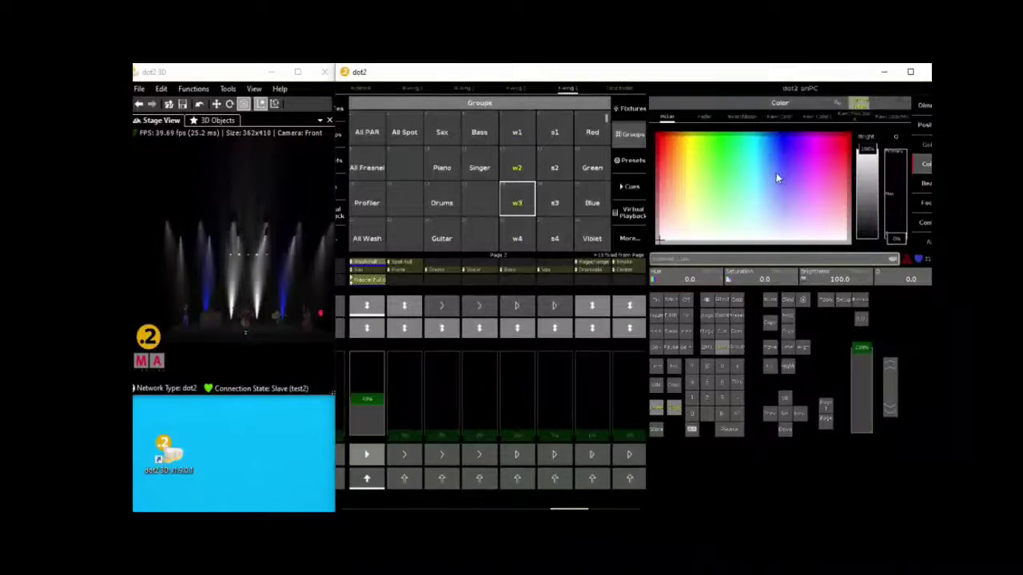
left_click(764, 142)
mouse_move(764, 145)
left_mouse_down()
mouse_move(745, 145)
mouse_move(759, 144)
left_mouse_up()
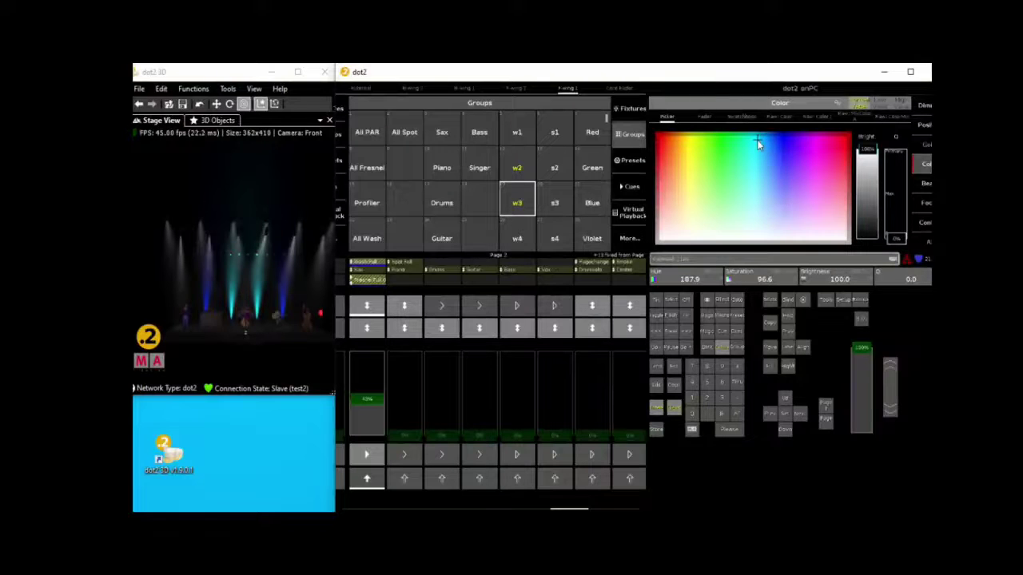
- Adjust groups w1 and w4 to blue with hue 239.8 and saturation 87.8, and lower the Fresnel Full fader to about 23%
left_click(518, 136)
left_click(519, 237)
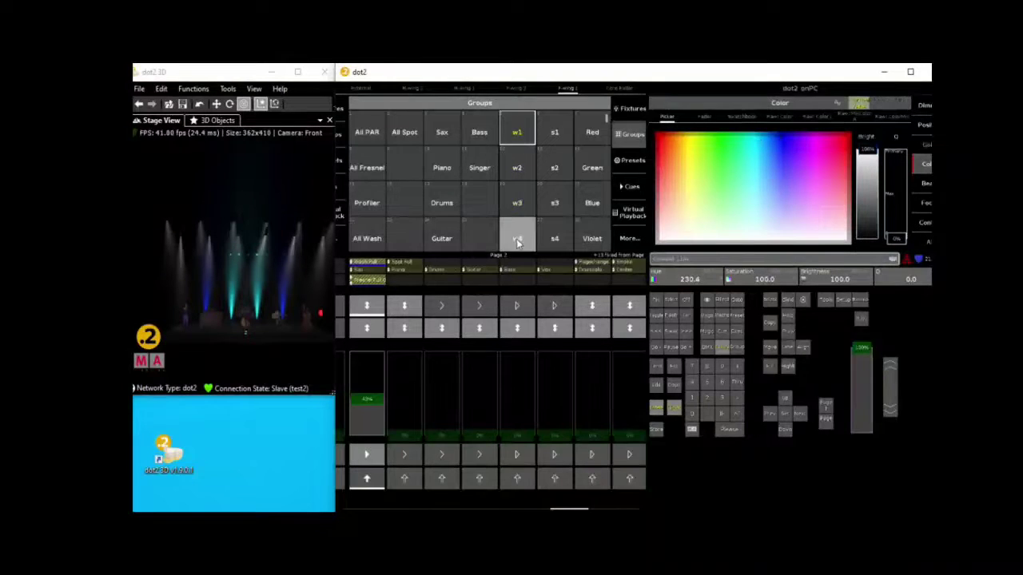
left_click_drag(774, 179, 785, 157)
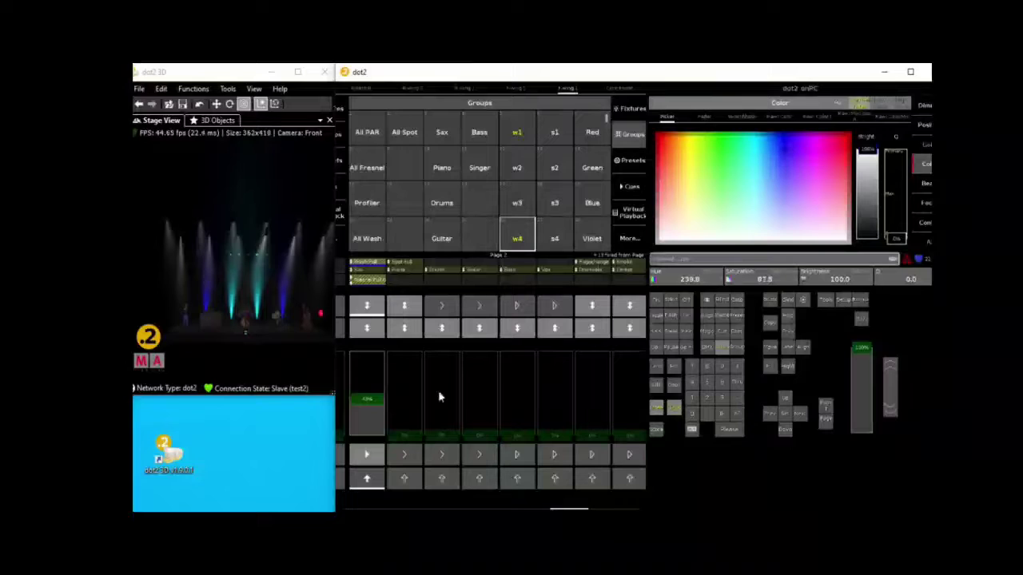
left_click_drag(366, 400, 368, 420)
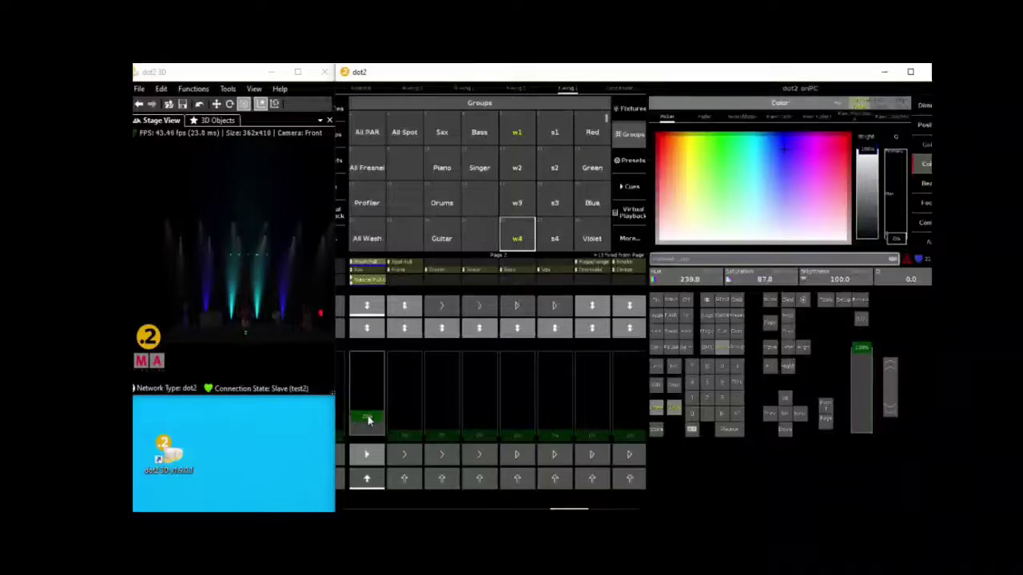
- Store the colours of wash groups w1 to w4 as a colour preset named Blue/cyan and clear the programmer
left_click(519, 205)
left_click(518, 239)
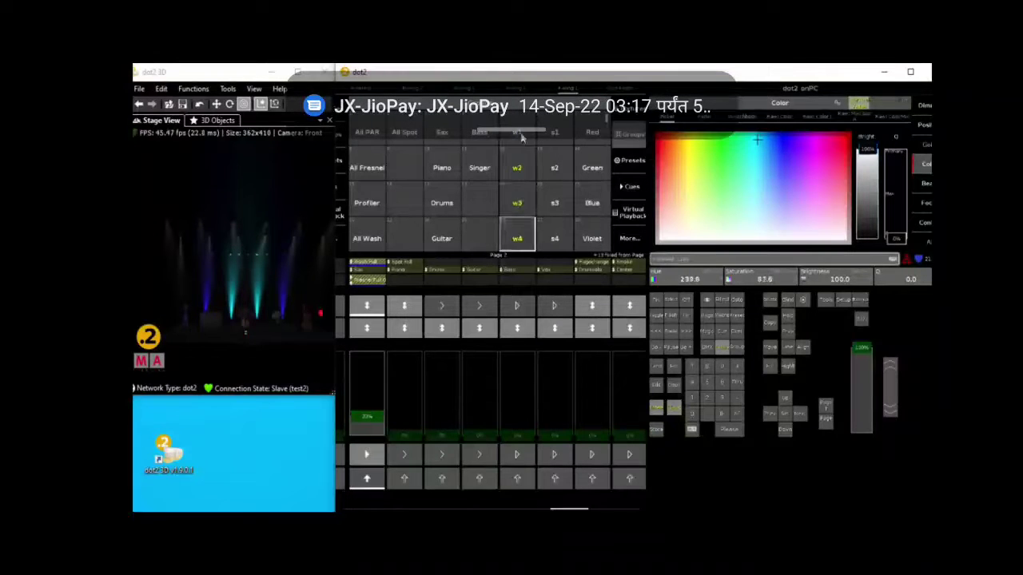
left_click(521, 135)
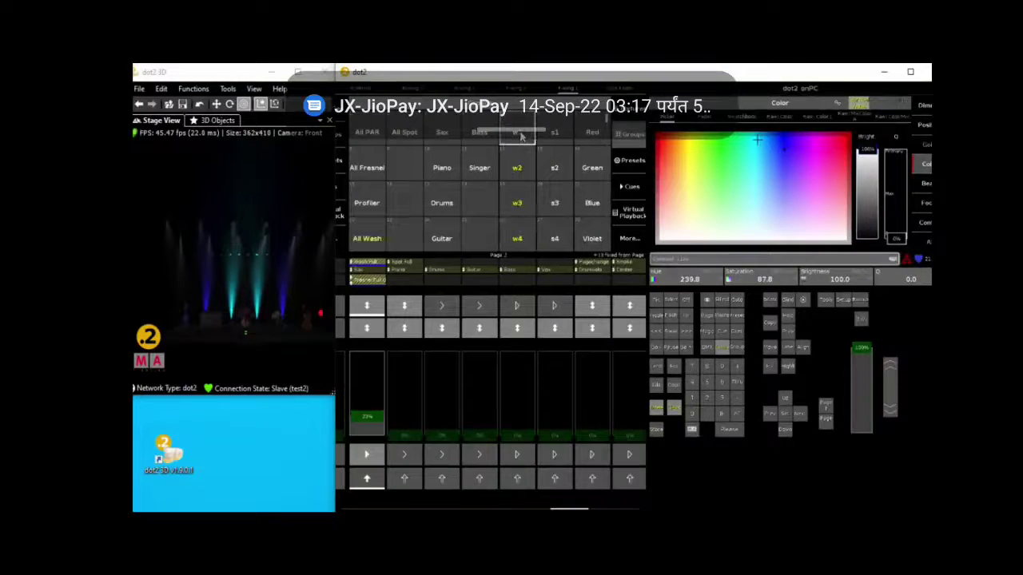
left_click(626, 160)
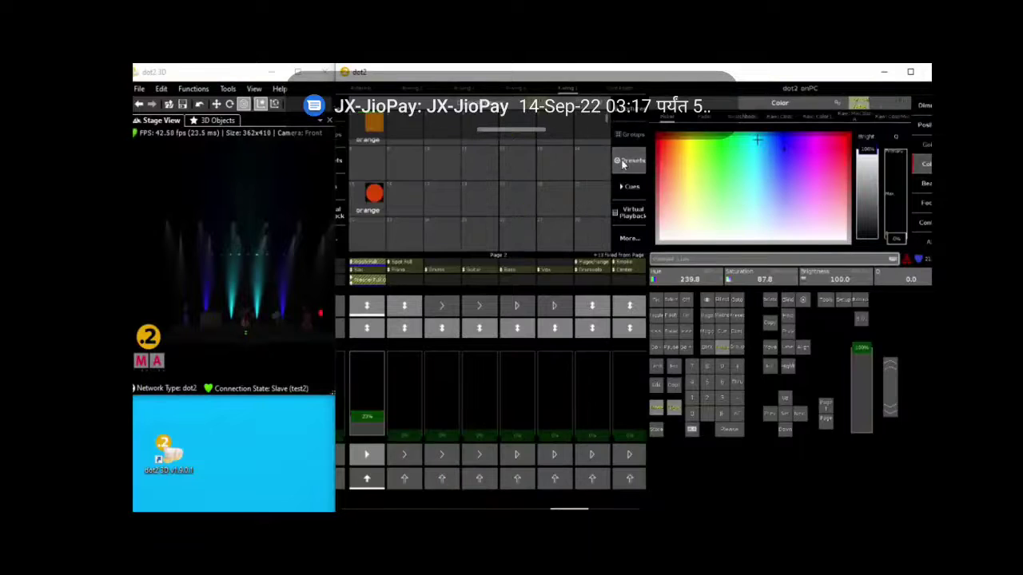
left_click(656, 429)
left_click(403, 138)
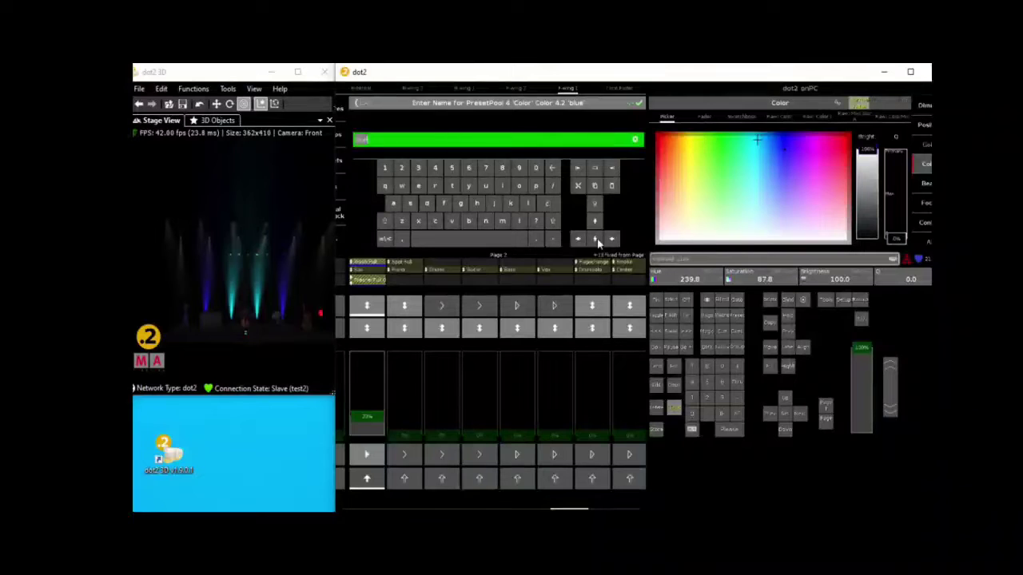
key("BackSpace")
type("blue c")
left_click(596, 240)
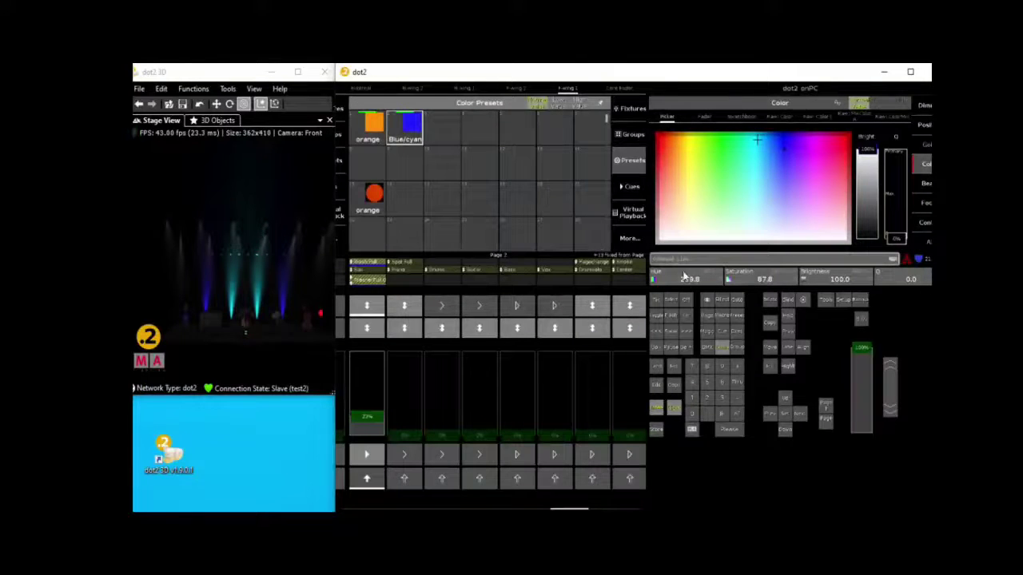
left_click(675, 408)
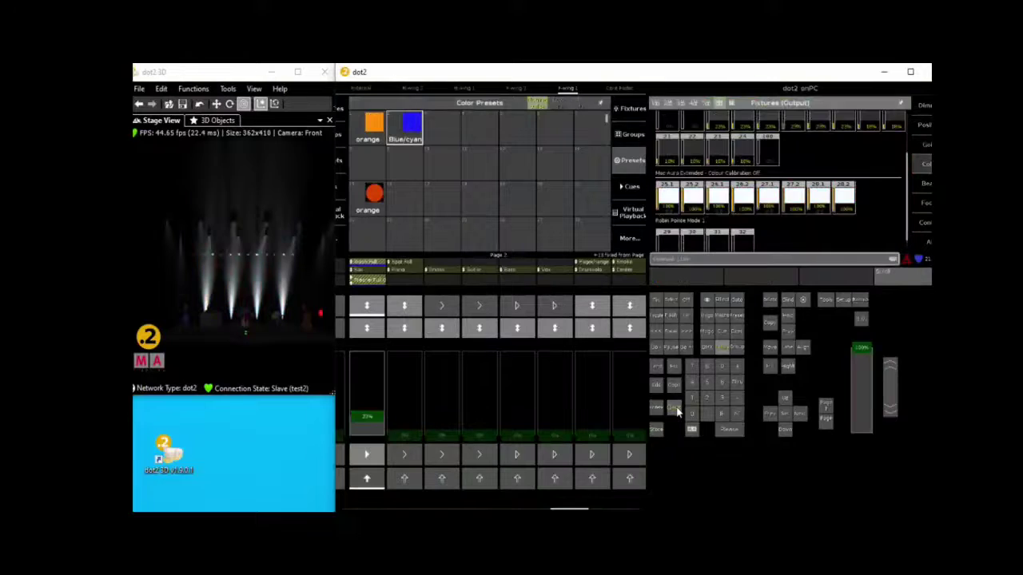
- Switch on the Spot Full executor and colour the All Spot group blue with hue 236.2 and saturation 98.9
left_click(629, 136)
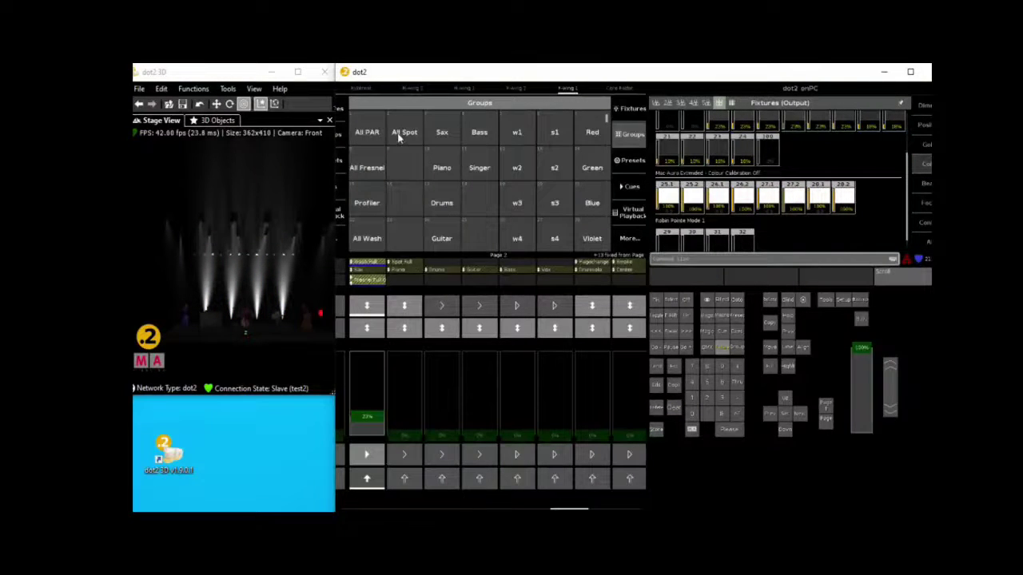
left_click(401, 134)
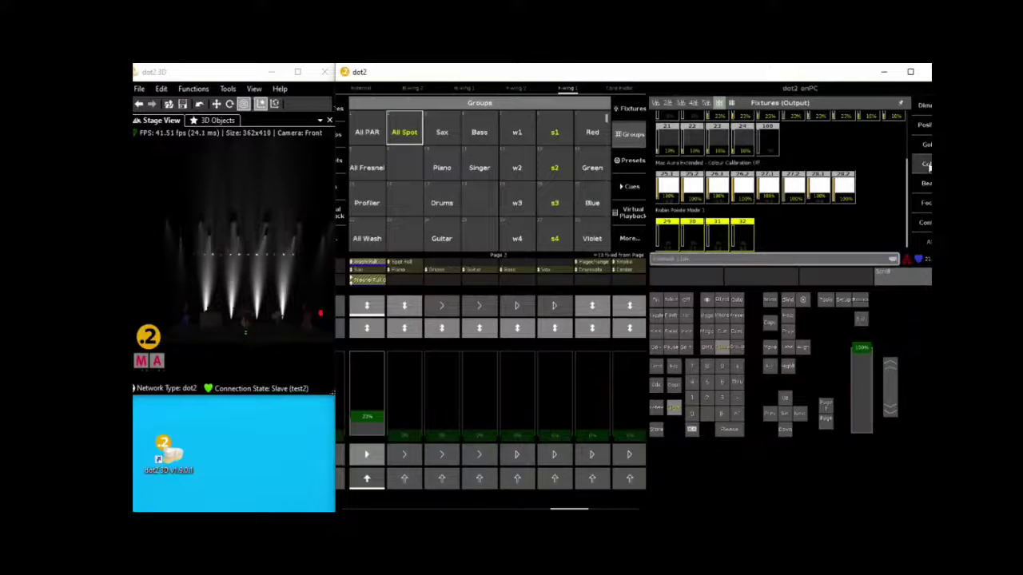
left_click(927, 164)
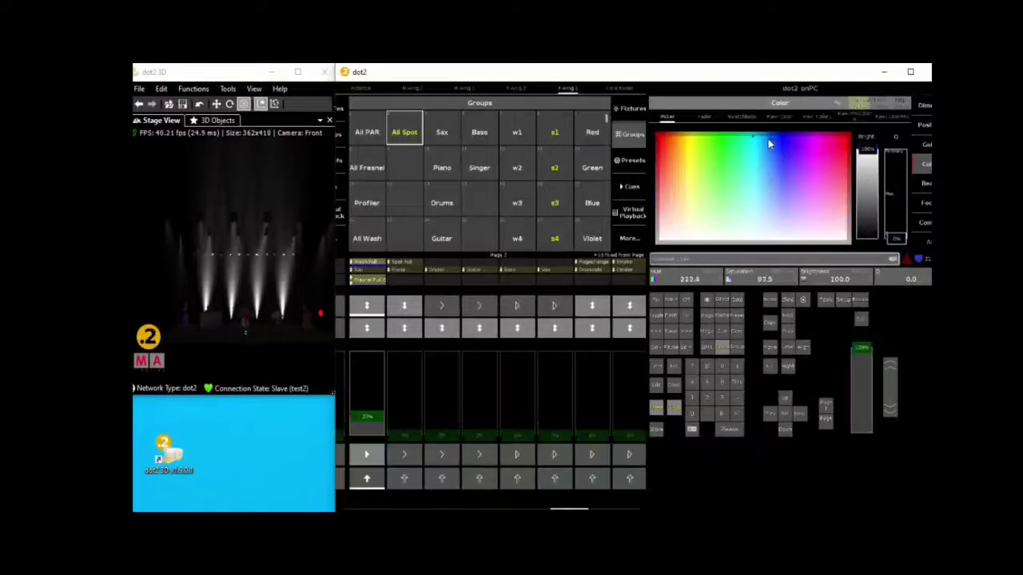
left_click_drag(769, 144, 800, 144)
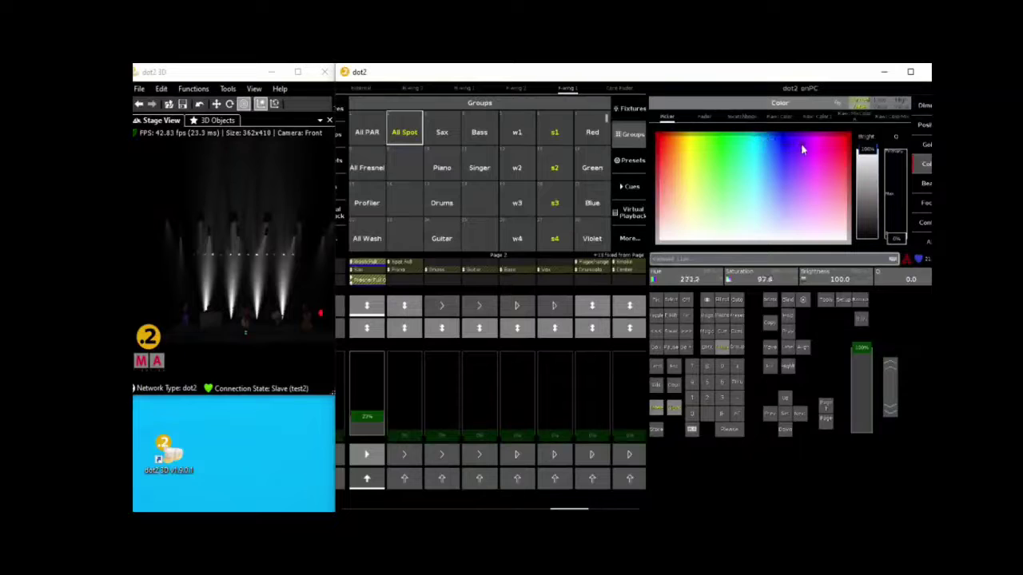
left_click(403, 306)
mouse_move(804, 144)
left_mouse_down()
mouse_move(763, 152)
mouse_move(769, 164)
mouse_move(790, 166)
mouse_move(806, 153)
mouse_move(781, 143)
mouse_move(760, 174)
mouse_move(781, 202)
mouse_move(793, 198)
mouse_move(803, 158)
mouse_move(759, 143)
mouse_move(783, 144)
left_mouse_up()
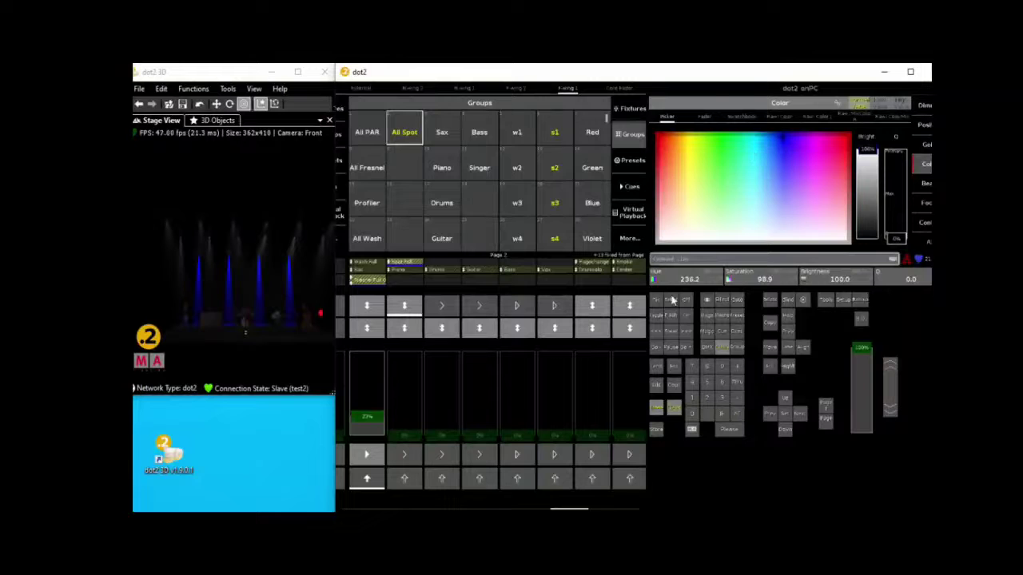
- Colour spot groups s2 and s3 cyan with hue 180 and saturation 100
left_click(561, 170)
left_click(554, 203)
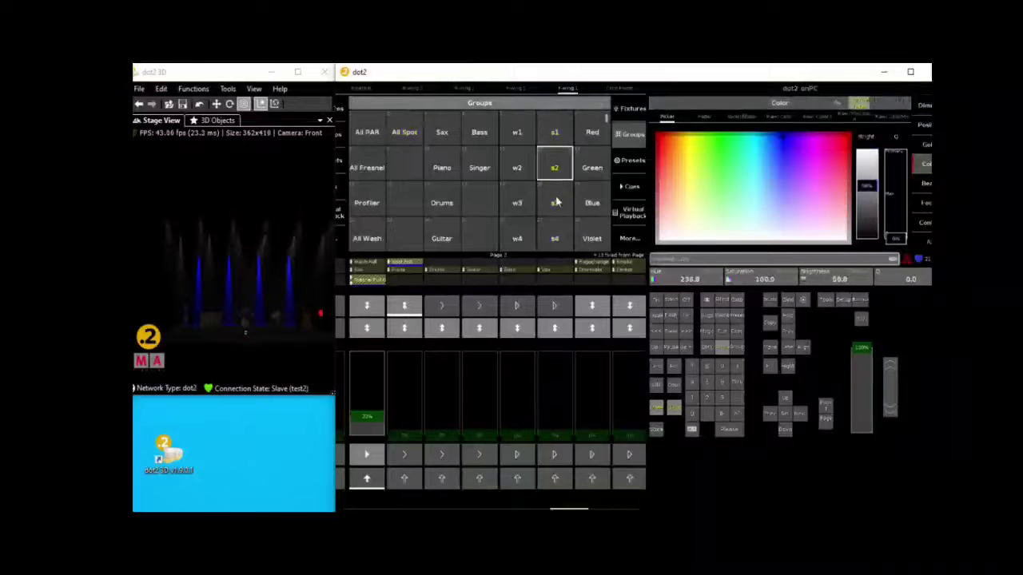
left_click_drag(784, 139, 754, 140)
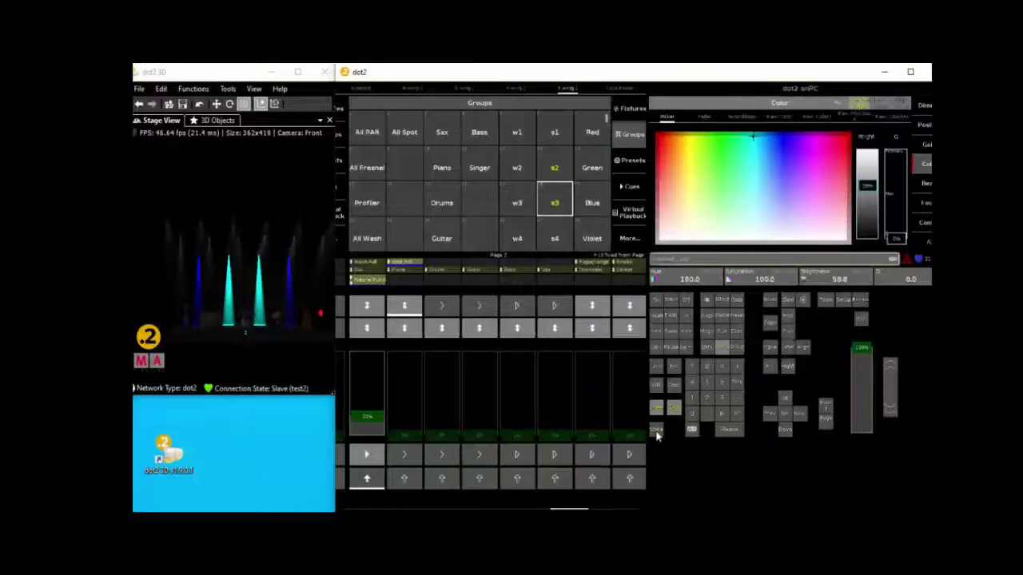
- Store the colours of spot groups s1 to s4 as a colour preset named BlueCyan, beside the round orange preset
left_click(560, 128)
left_click(557, 236)
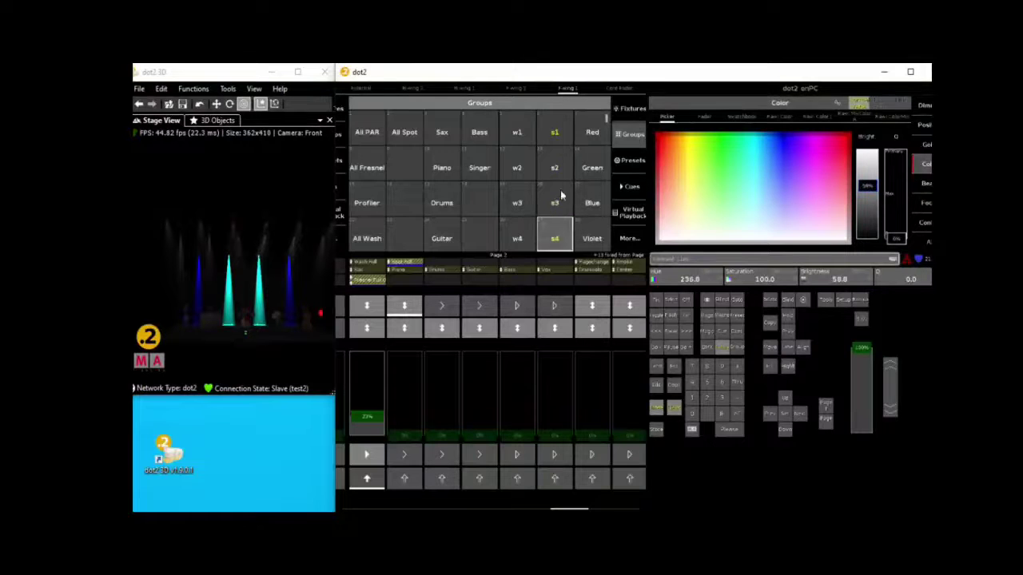
left_click(629, 163)
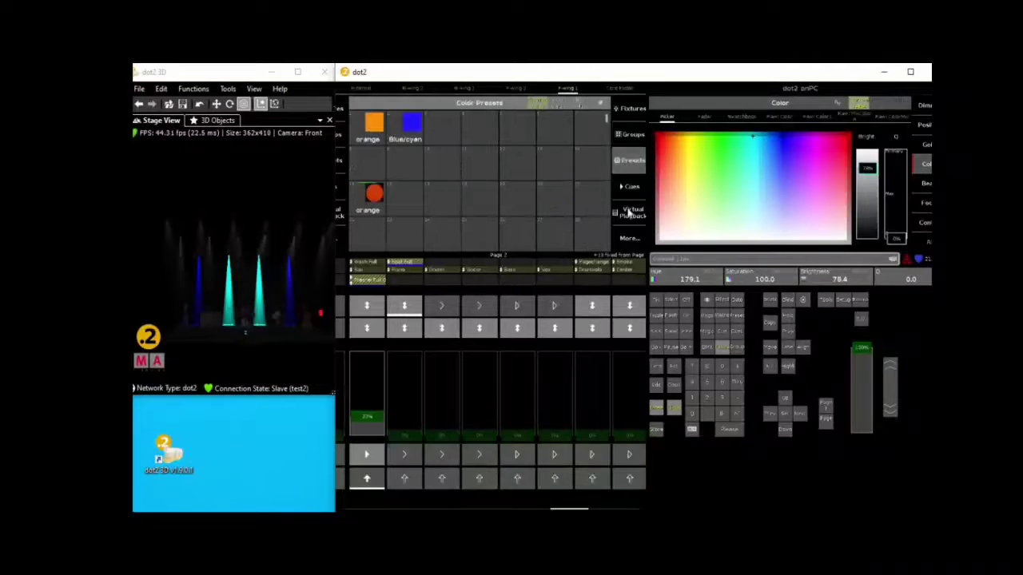
left_click(657, 407)
left_click(397, 204)
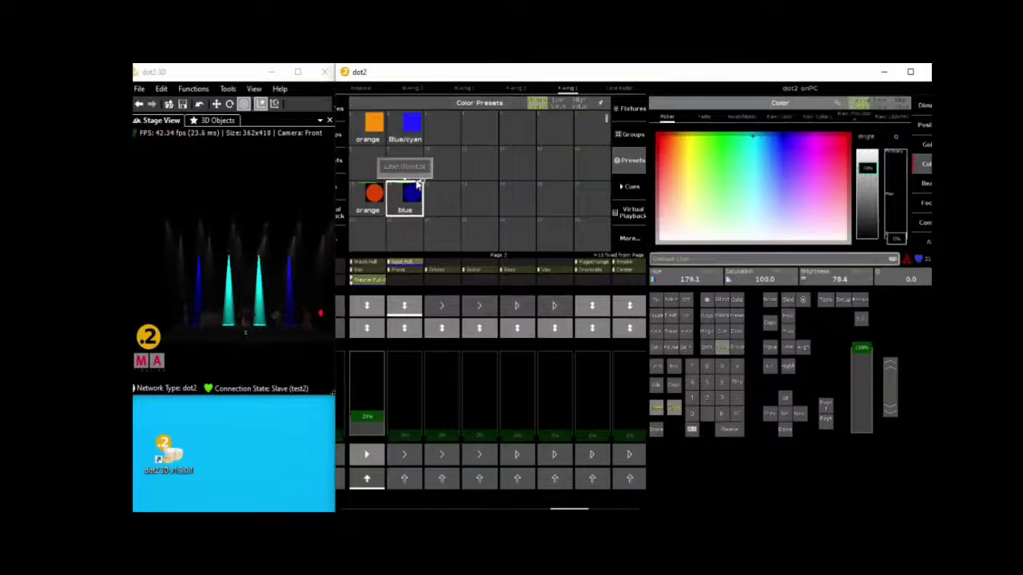
left_click(415, 169)
type("blue cyan")
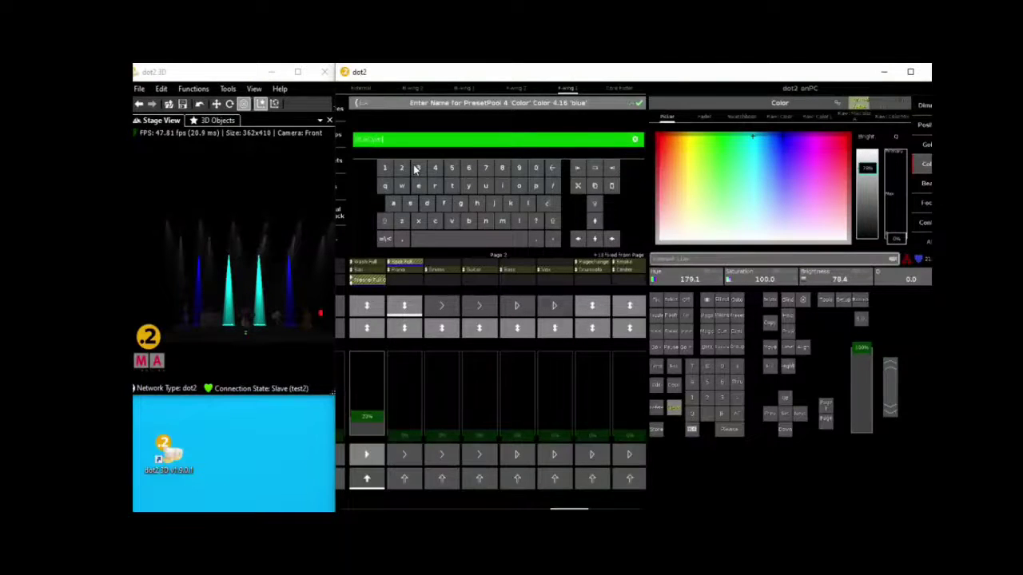
key("Return")
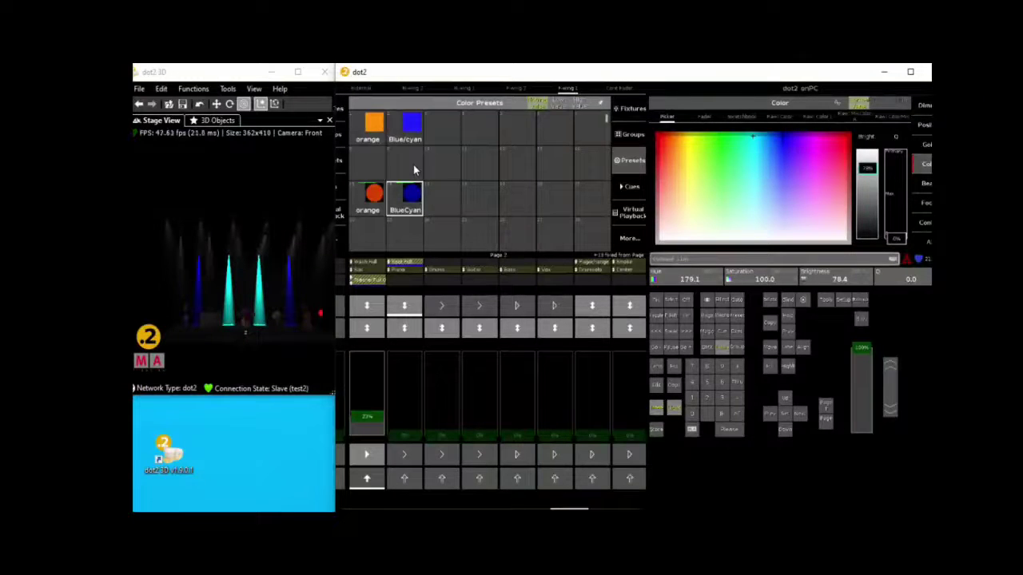
- Colour spot groups s2 and s3 blue with hue 235.4 and saturation 100
left_click(631, 135)
left_click(555, 169)
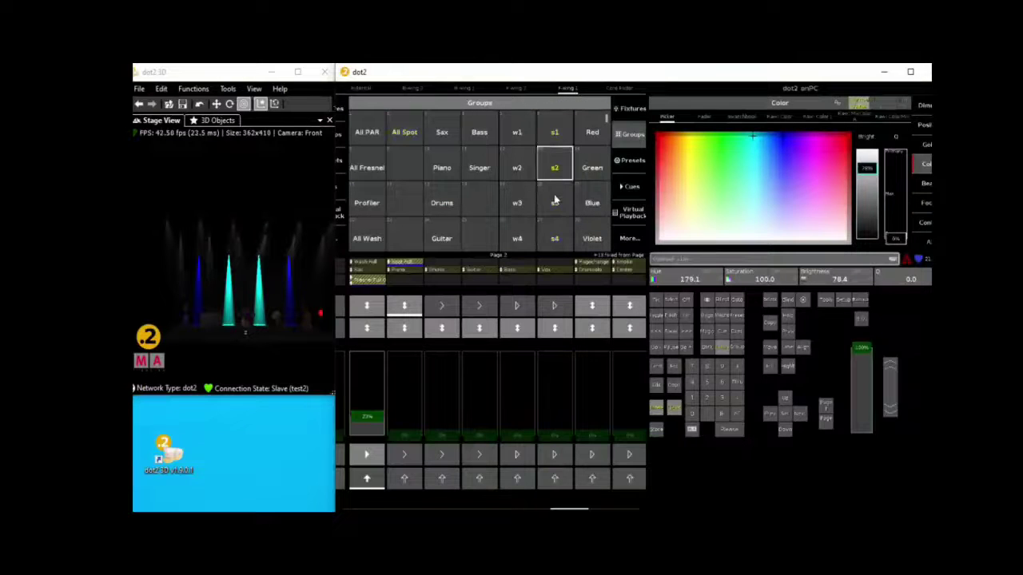
left_click(555, 202)
left_click(771, 144)
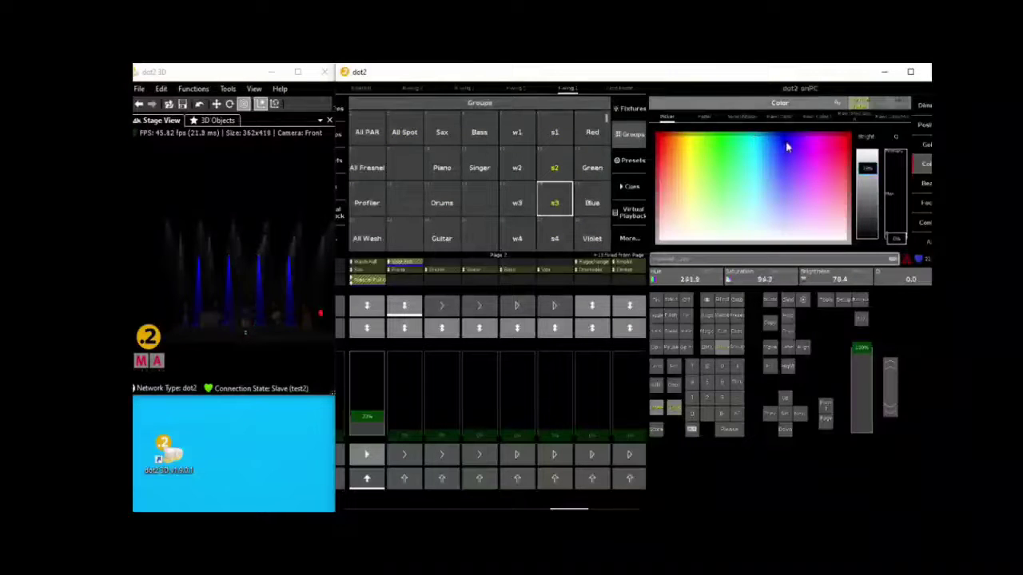
left_click(782, 140)
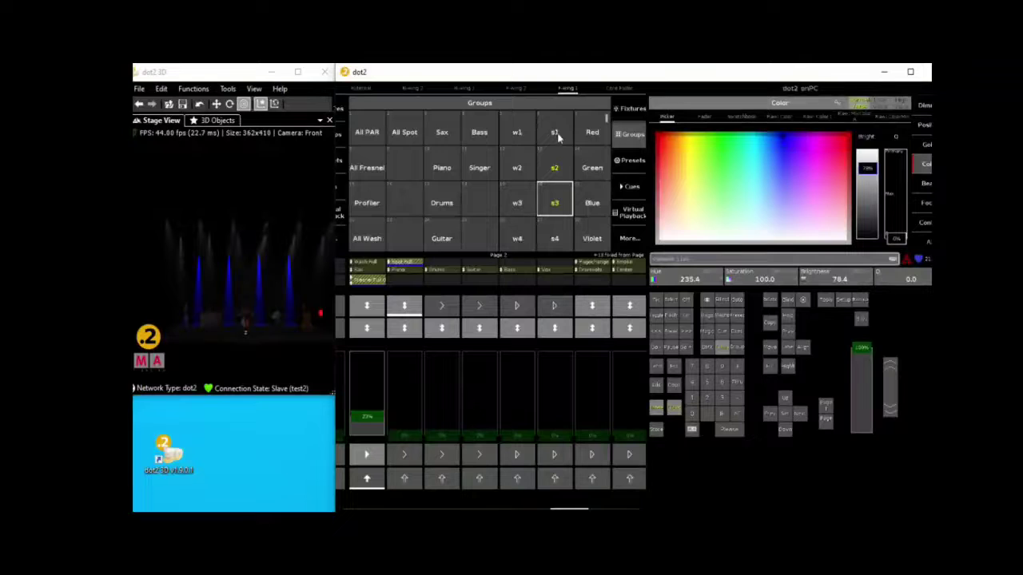
- Colour spot groups s1 and s4 cyan with hue about 176 and saturation about 100
left_click(557, 138)
left_click(543, 237)
left_click(747, 139)
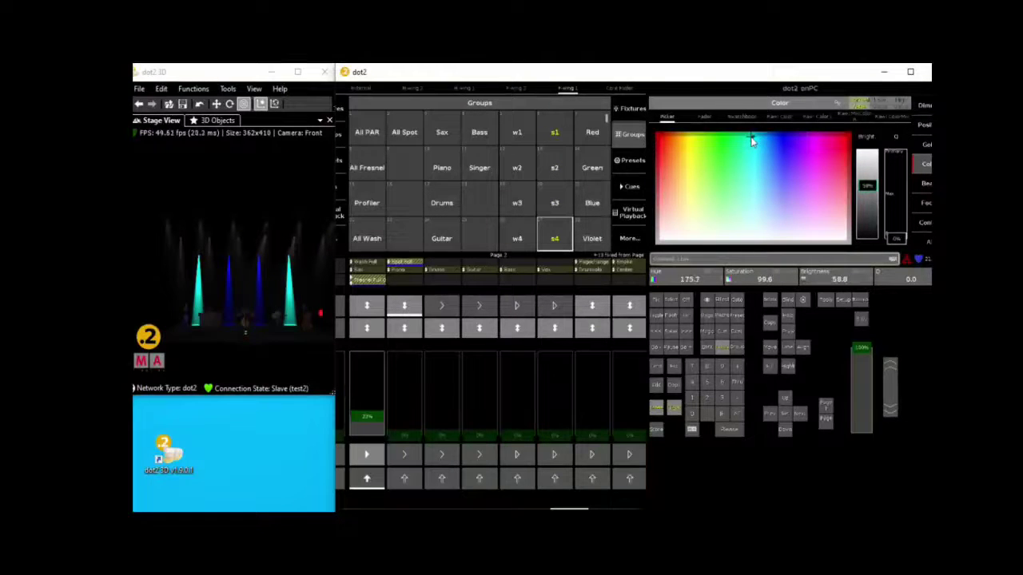
- Store the colours of spot groups s1 to s4 as a colour preset named CyanBlue, beside BlueCyan
left_click(562, 163)
left_click(550, 200)
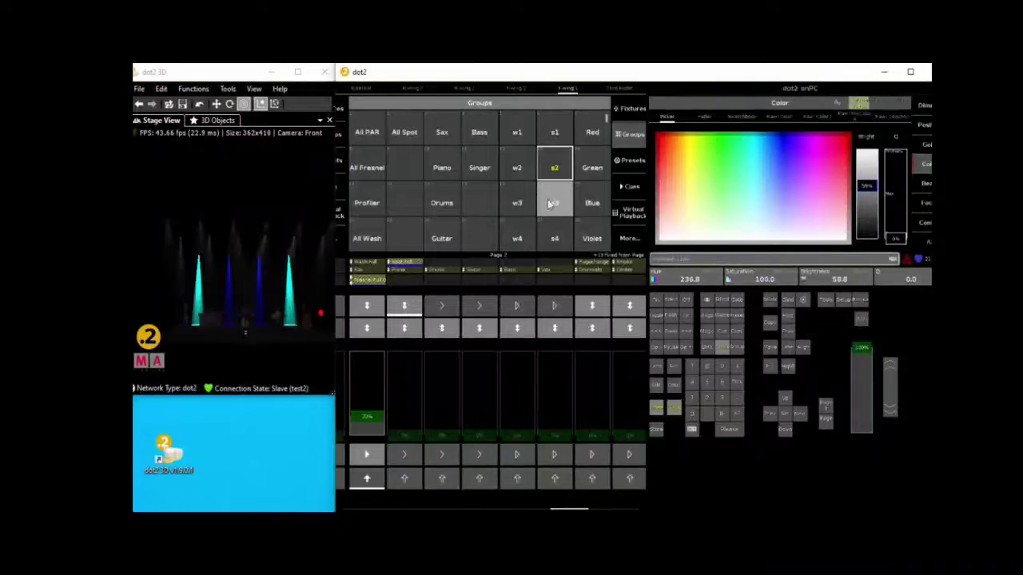
left_click(558, 234)
left_click(631, 162)
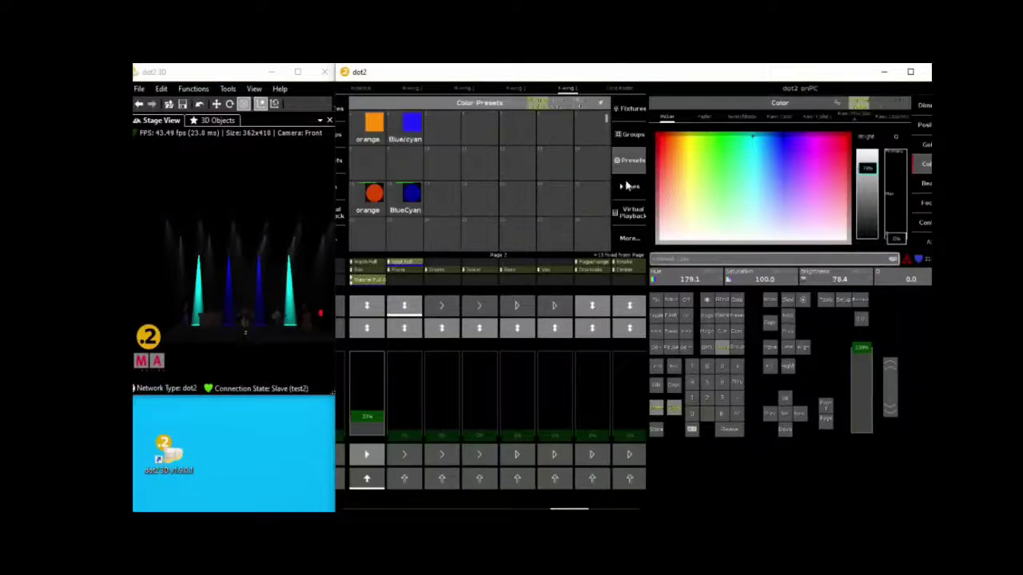
left_click(655, 430)
left_click(445, 195)
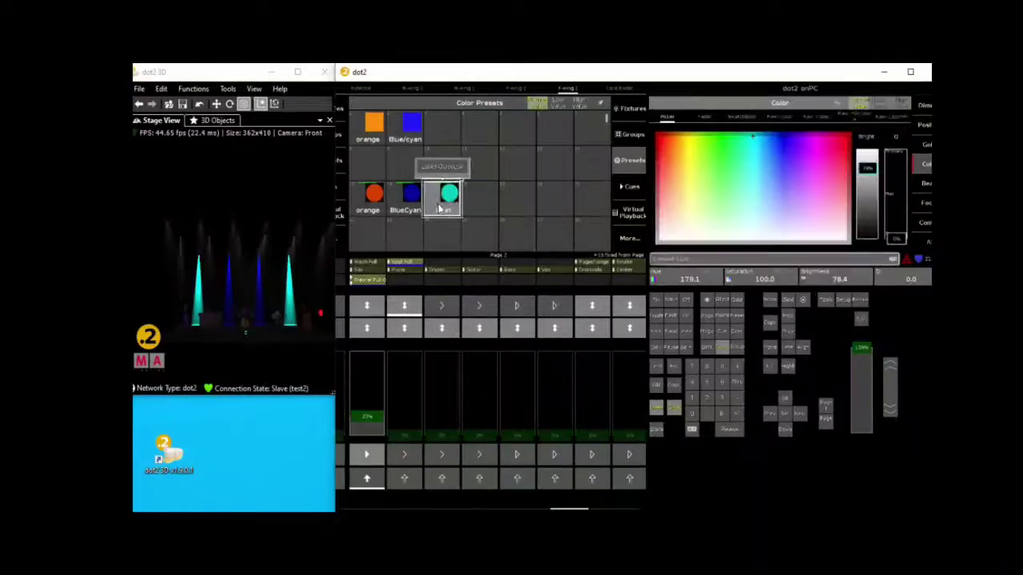
left_click(445, 195)
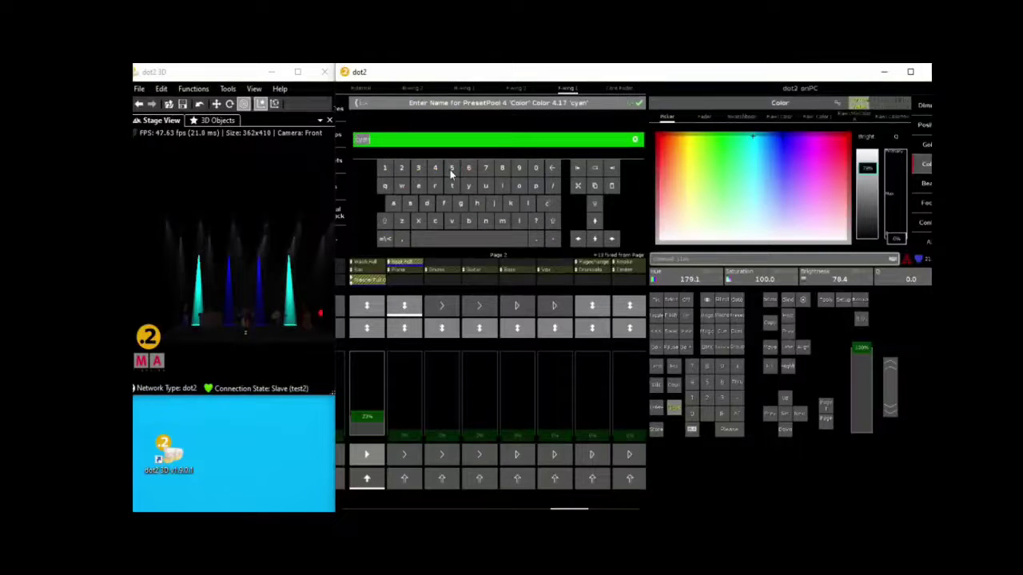
key("BackSpace")
type("cyan6")
key("Return")
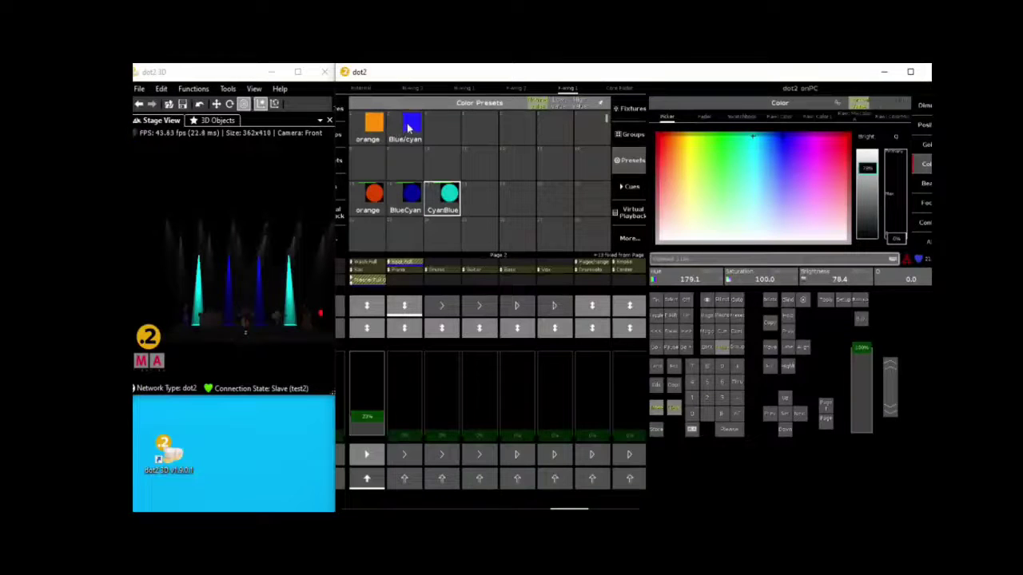
- Clear the programmer and delete the Blue/cyan wash colour preset
left_click(676, 409)
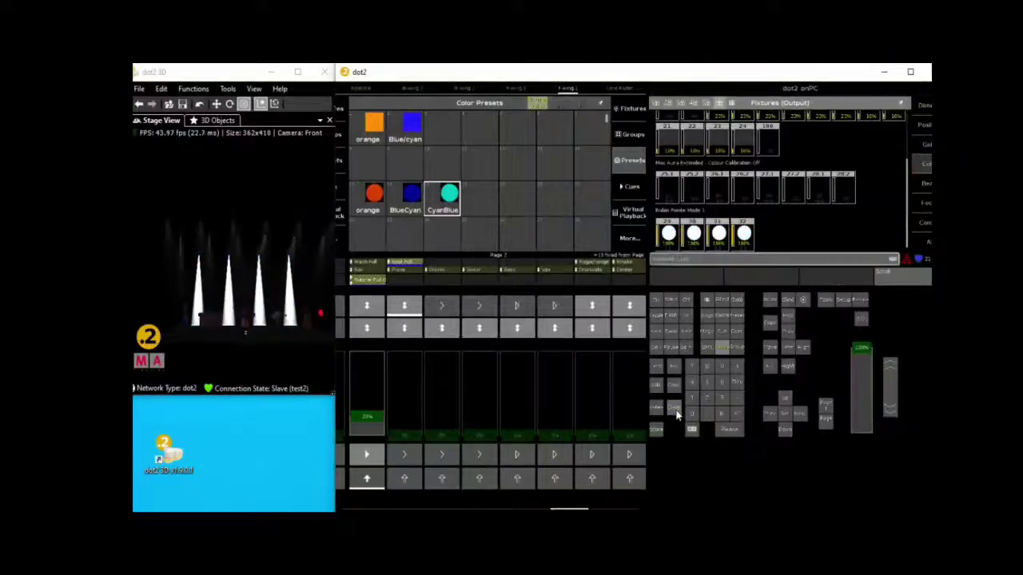
key("l")
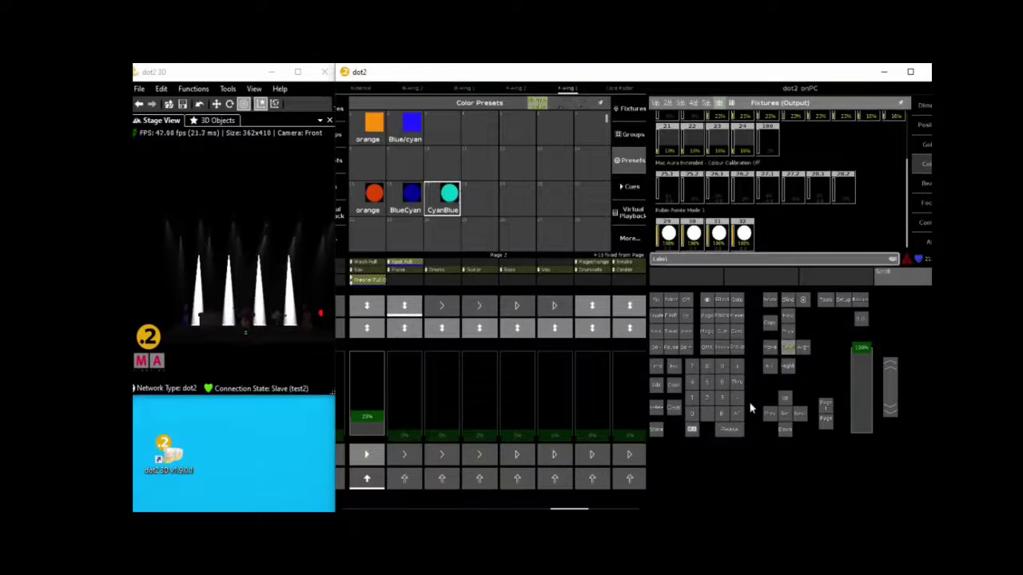
left_click(674, 365)
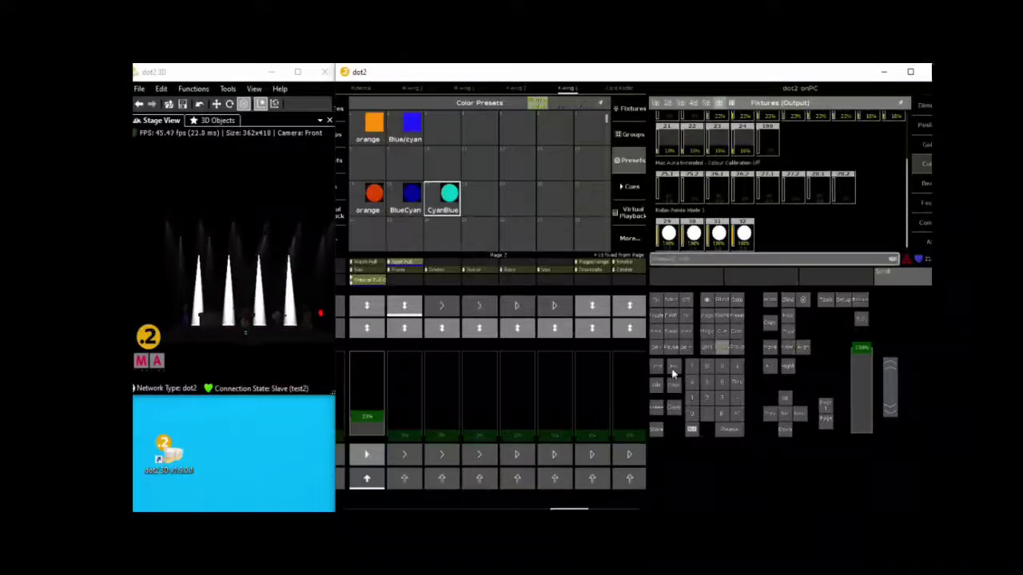
left_click(772, 299)
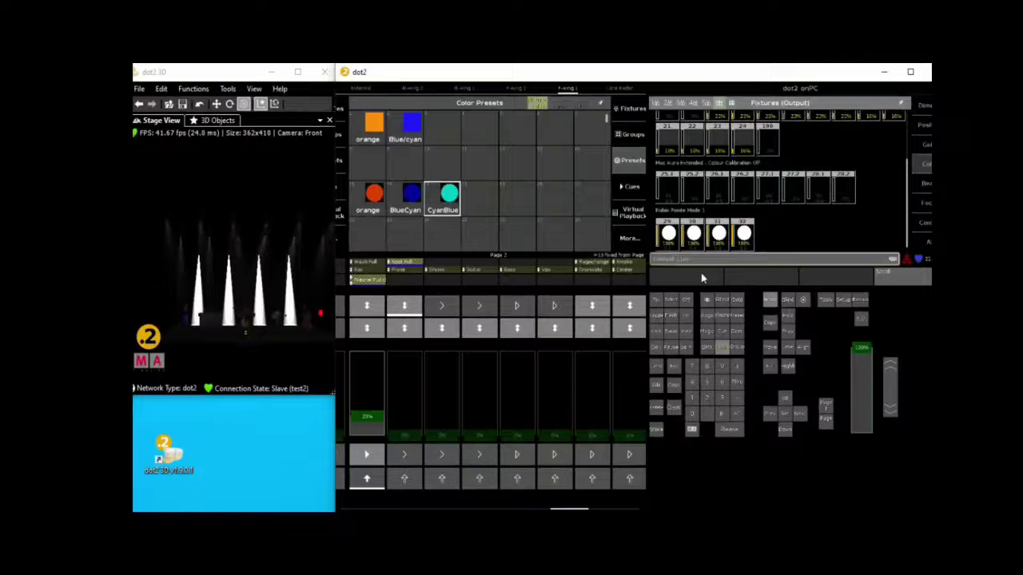
left_click(414, 131)
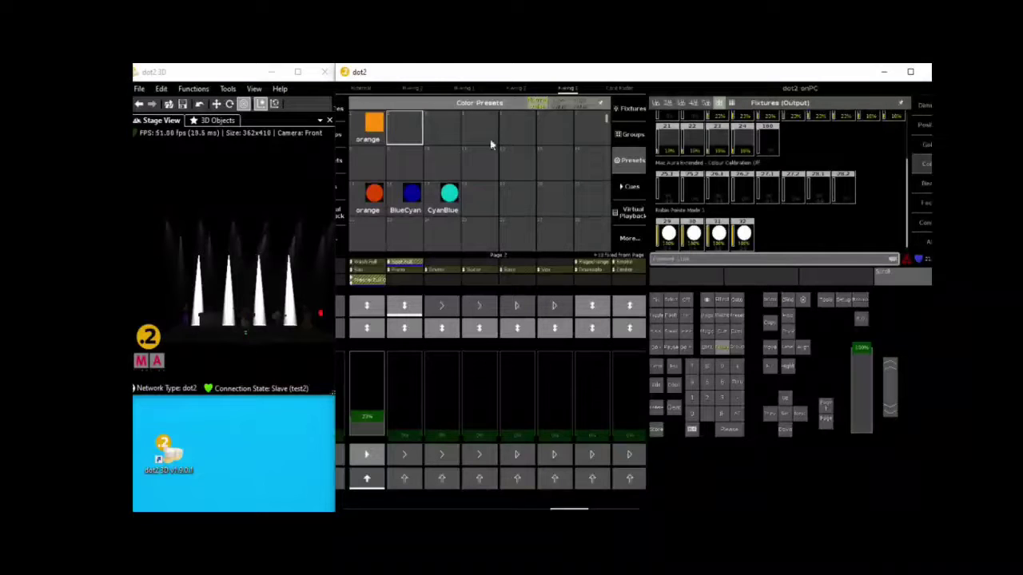
- Switch from Spot Full to Wash Full and colour the All Wash group blue with hue 231.8 and saturation 100
left_click(635, 138)
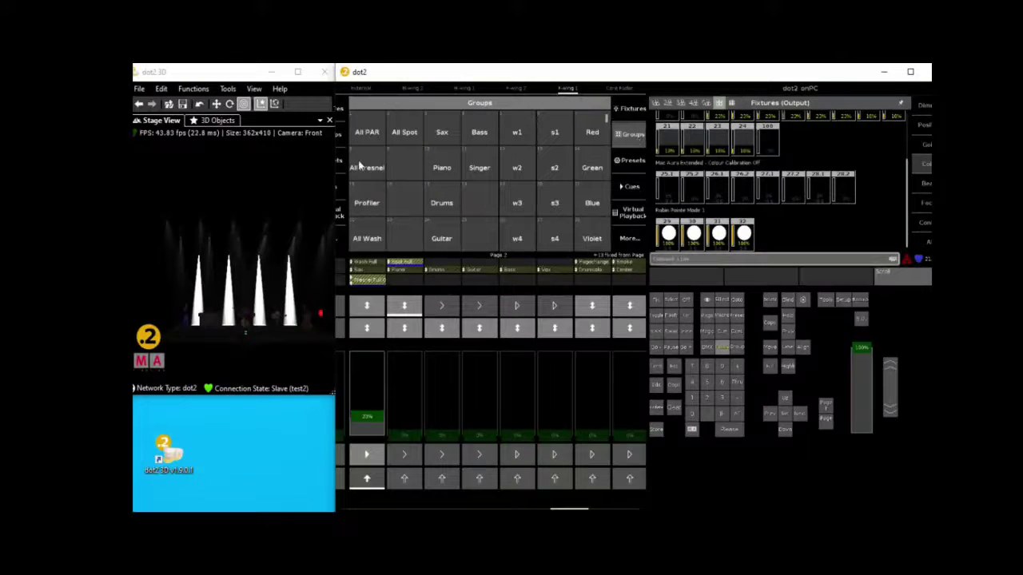
left_click(374, 241)
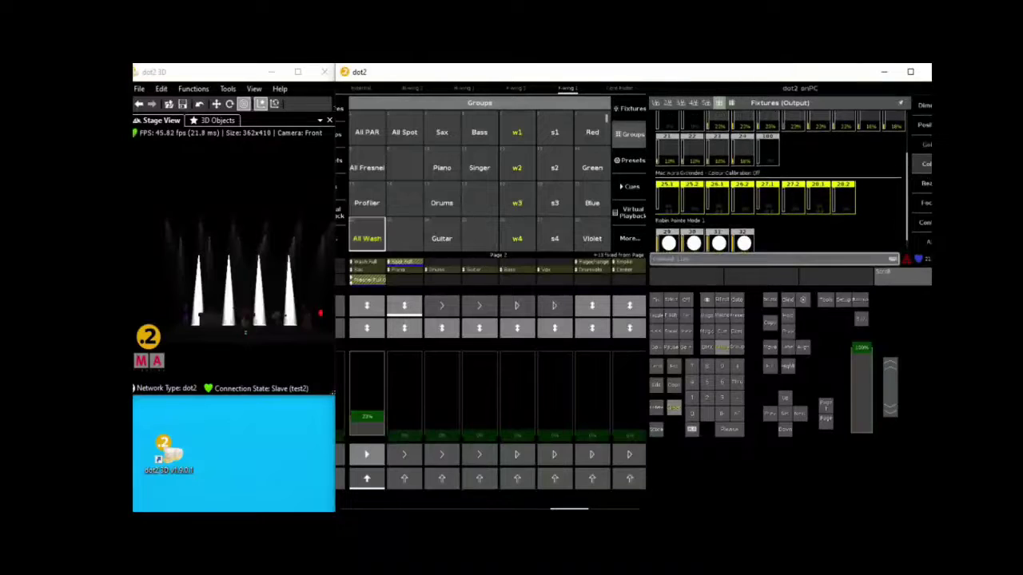
left_click(925, 165)
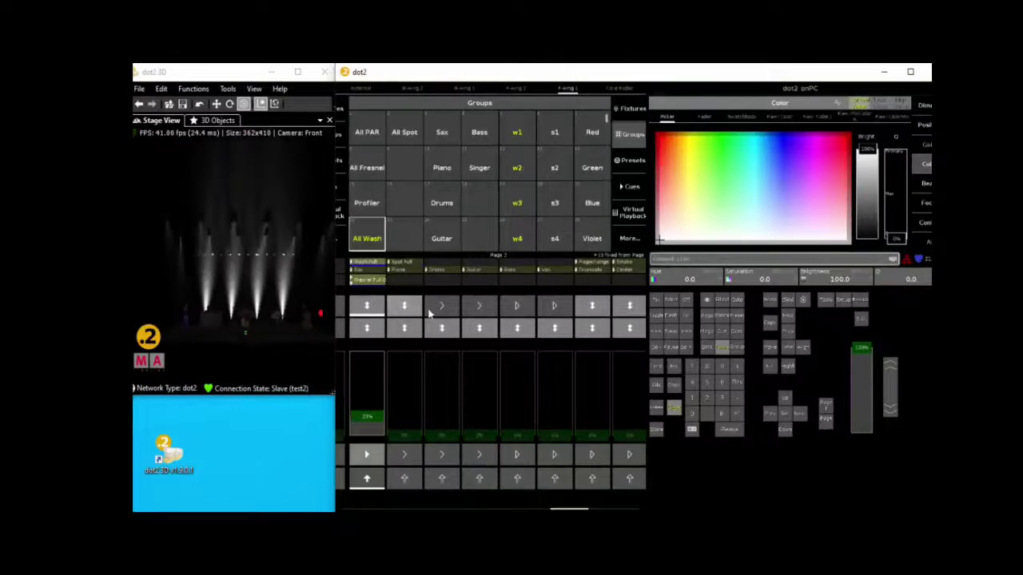
left_click(783, 143)
mouse_move(782, 144)
left_mouse_down()
mouse_move(790, 131)
mouse_move(781, 140)
left_mouse_up()
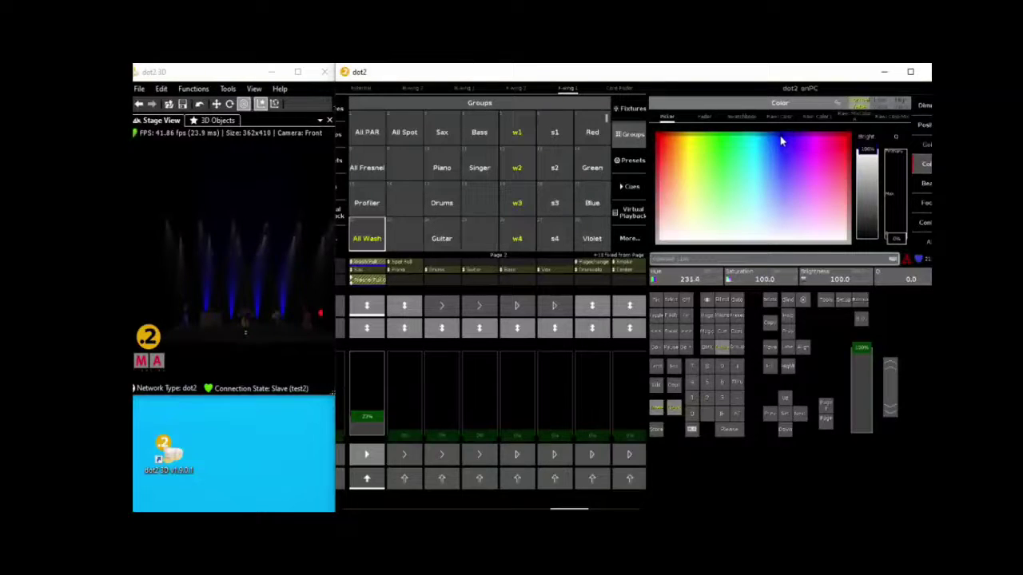
- Store the blue wash colour as a new colour preset beside the square orange preset
left_click(631, 161)
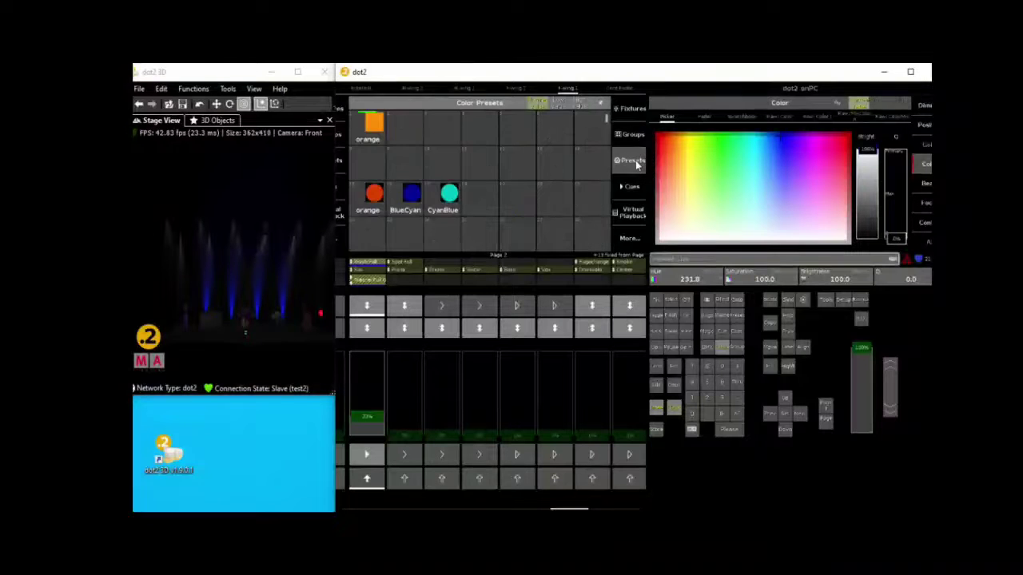
left_click(710, 337)
left_click(417, 142)
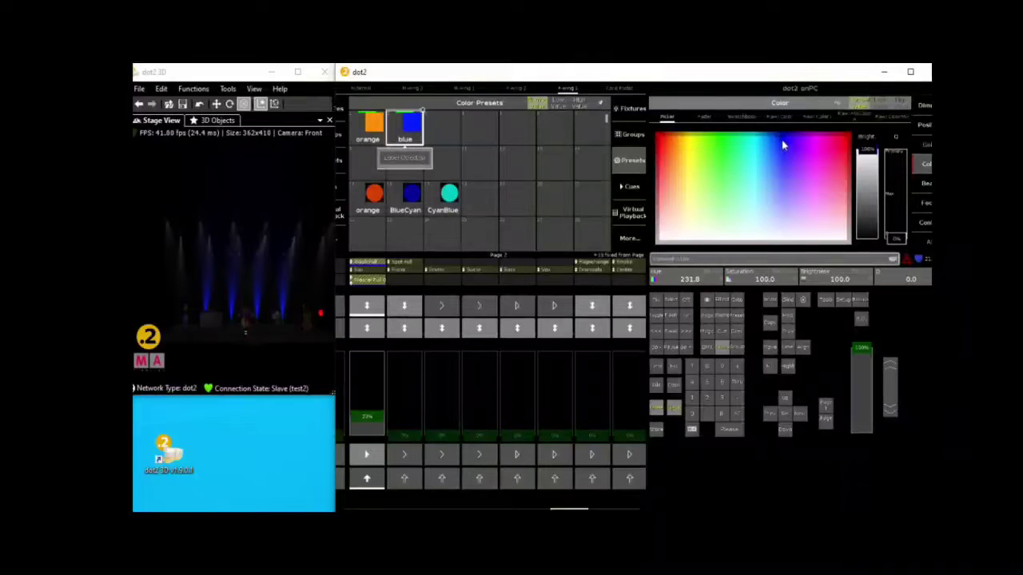
- Colour the All Wash group cyan with hue 187.9 and saturation 100
left_click(757, 139)
left_click(755, 140)
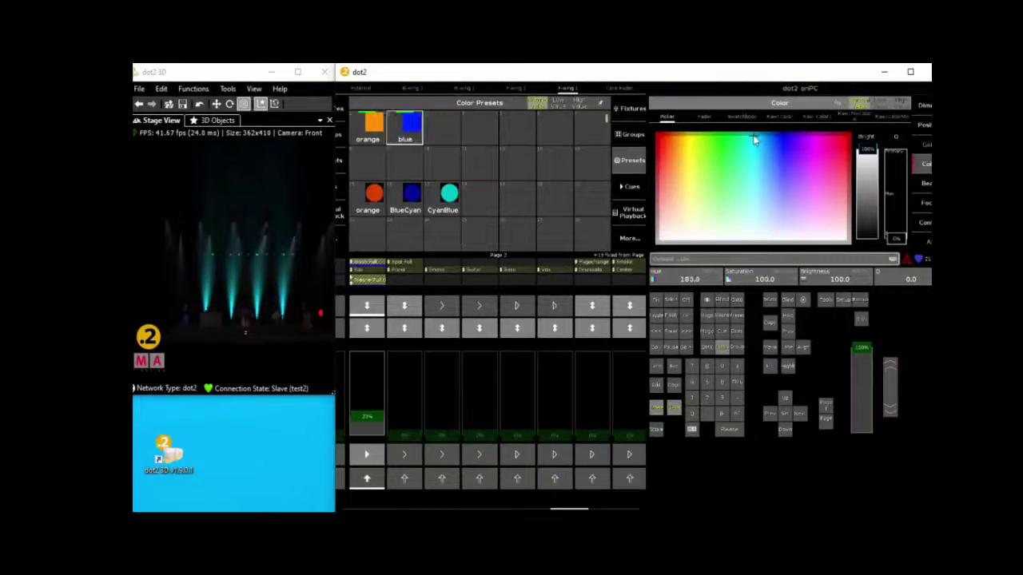
left_click_drag(755, 139, 759, 141)
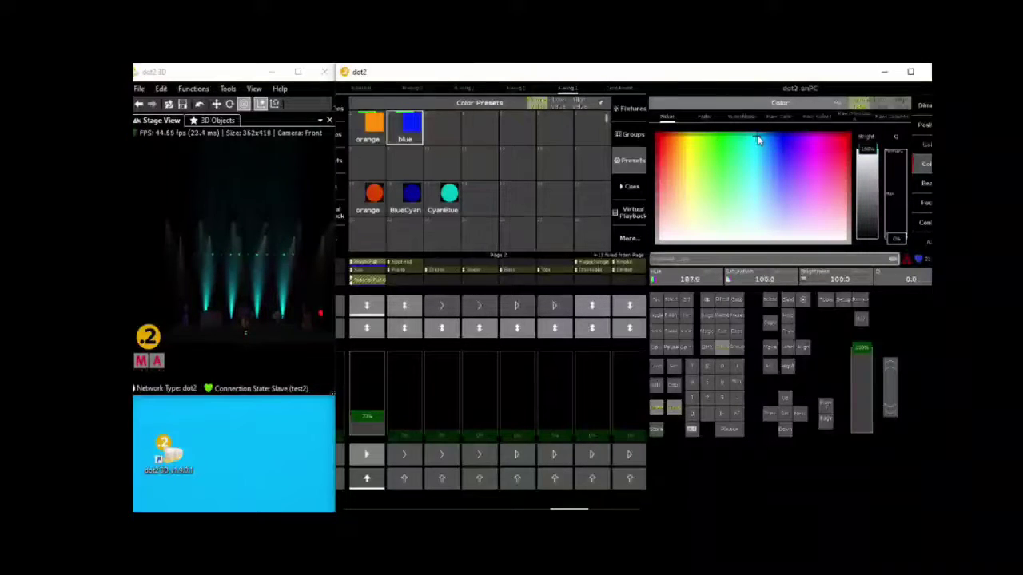
- Store the cyan wash colour as a new colour preset beside the blue one and clear the programmer
left_click(656, 429)
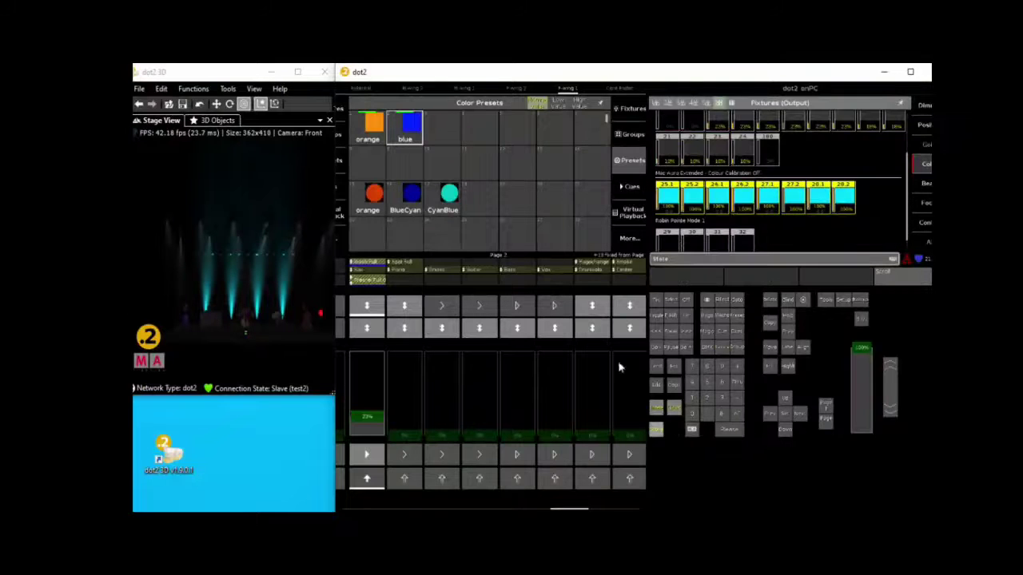
left_click(441, 124)
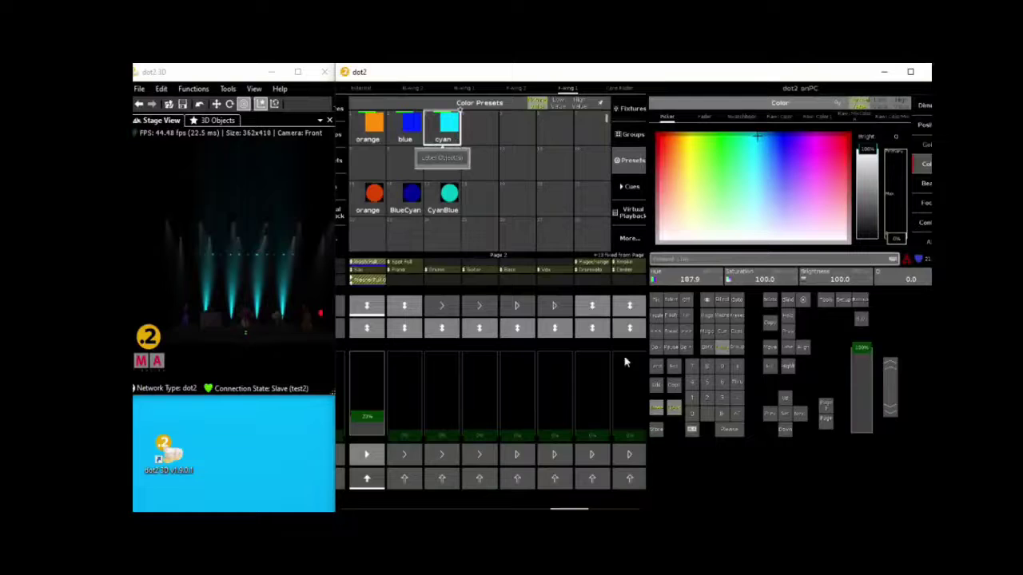
left_click(663, 410)
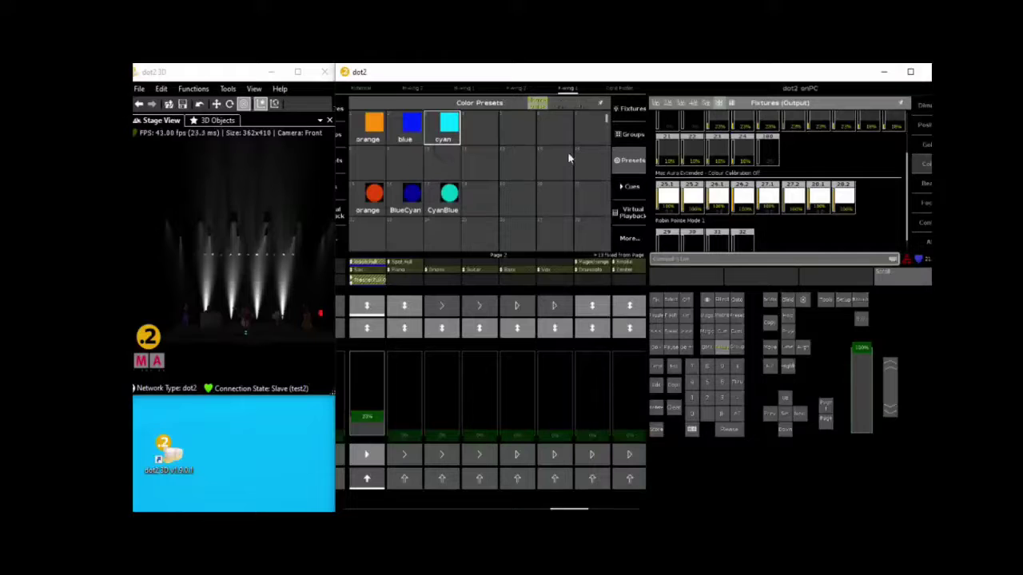
- Show the groups alongside the colour presets and apply the blue wash preset to groups w2 and w3
left_click(631, 136)
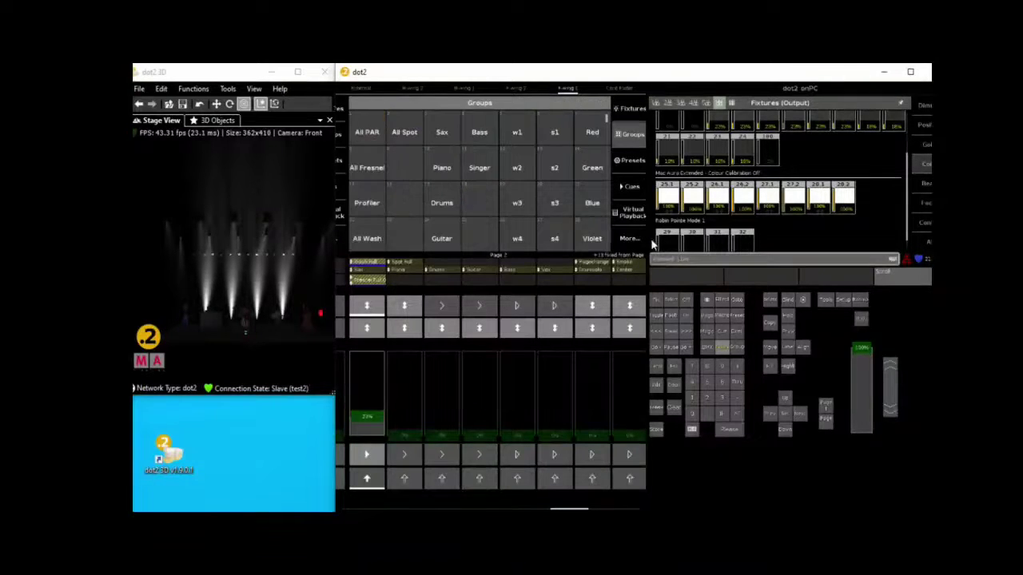
left_click(528, 169)
left_click(519, 202)
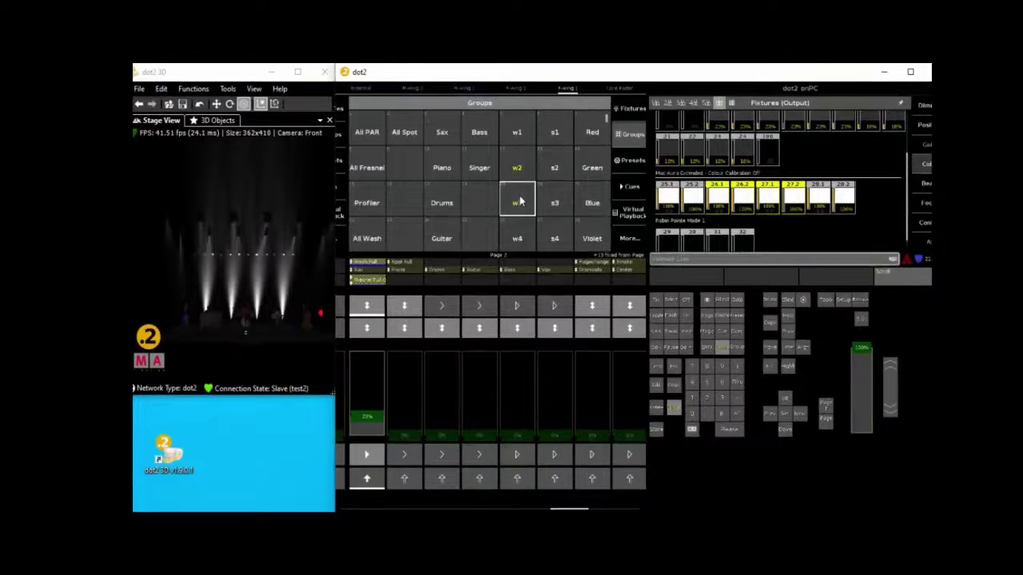
left_click(737, 345)
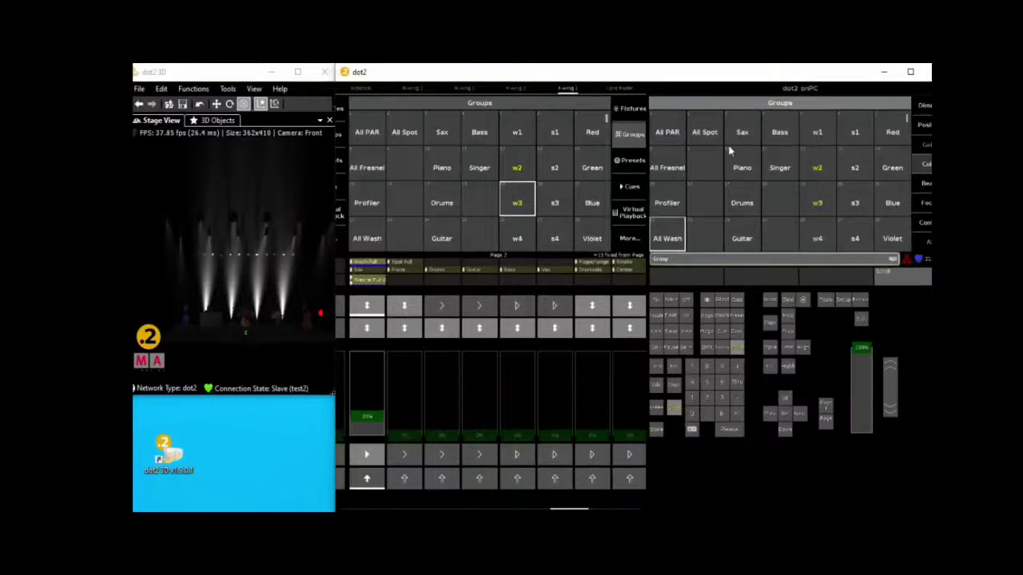
left_click(632, 164)
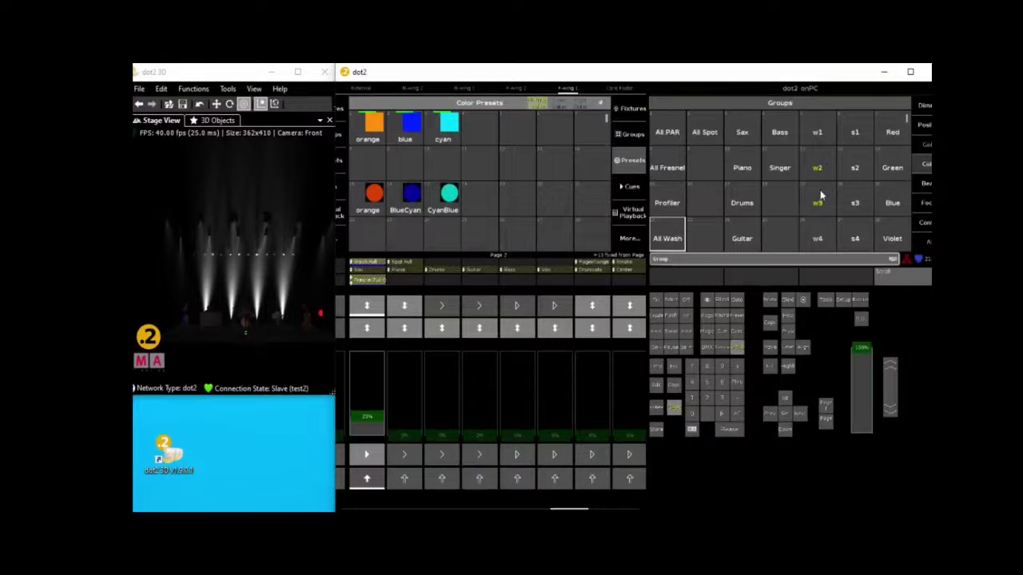
left_click(408, 128)
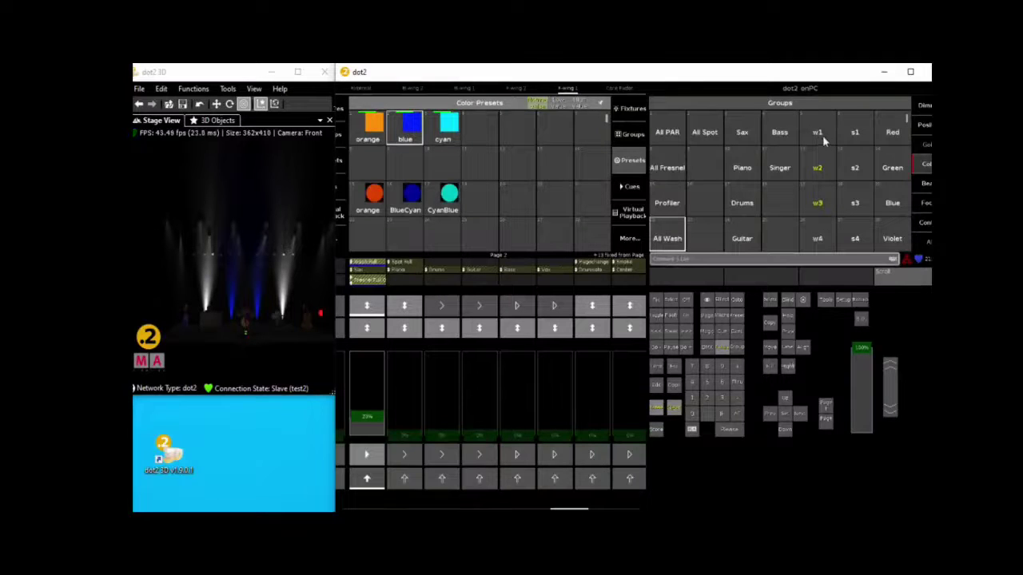
- Apply the square cyan wash preset to groups w1 and w4
left_click(820, 135)
left_click(816, 235)
left_click(445, 131)
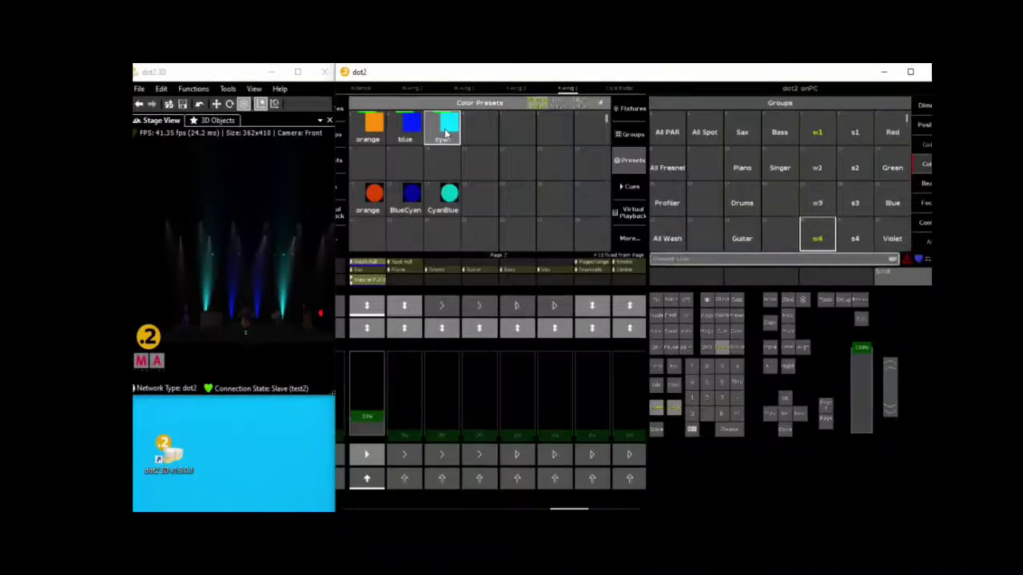
- Store the current wash colours as a new colour preset beside the square cyan one and name it CyanBlue
left_click(656, 431)
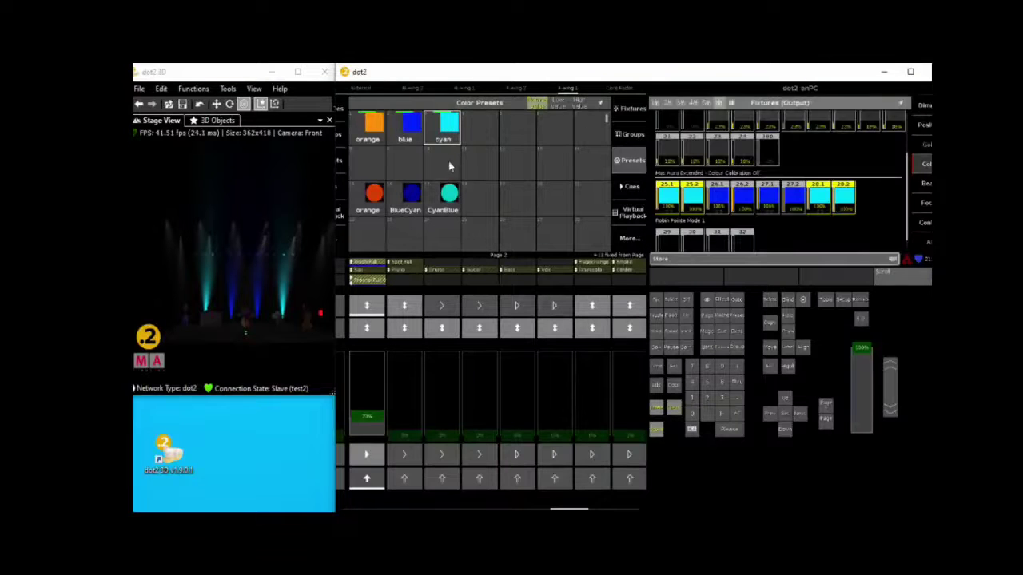
left_click(475, 133)
left_click(481, 164)
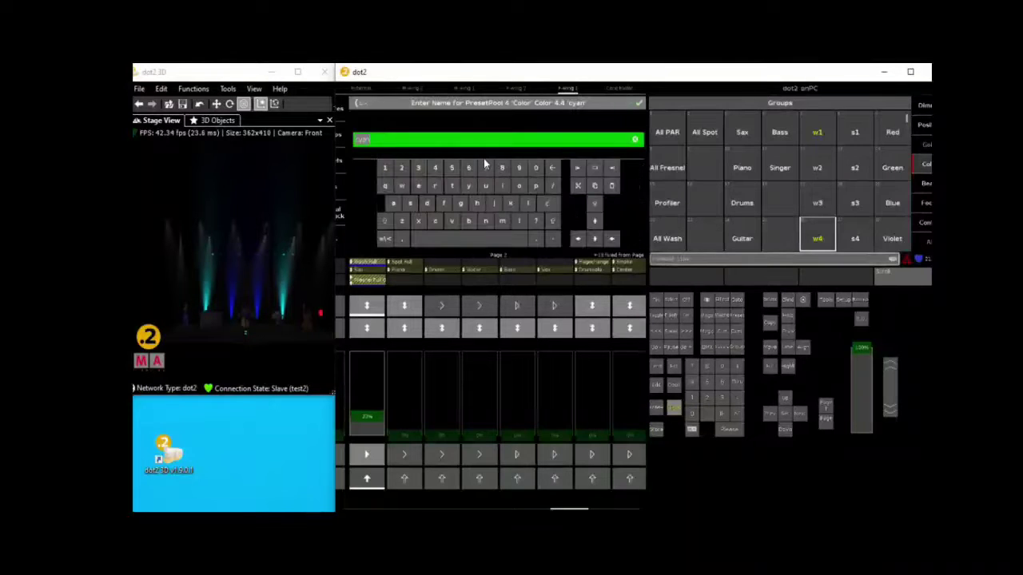
key("shift")
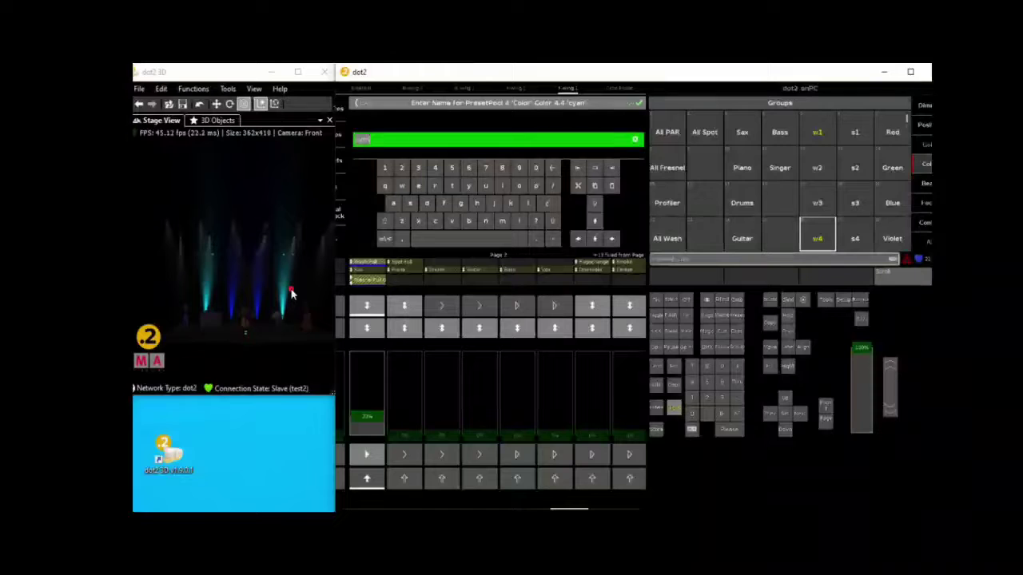
key("BackSpace")
type("col")
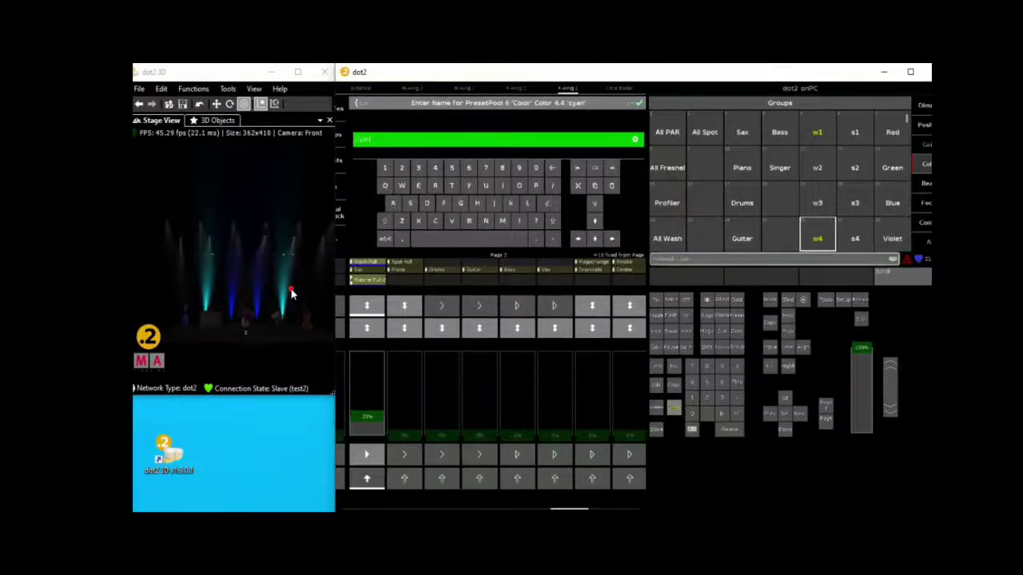
type("blue")
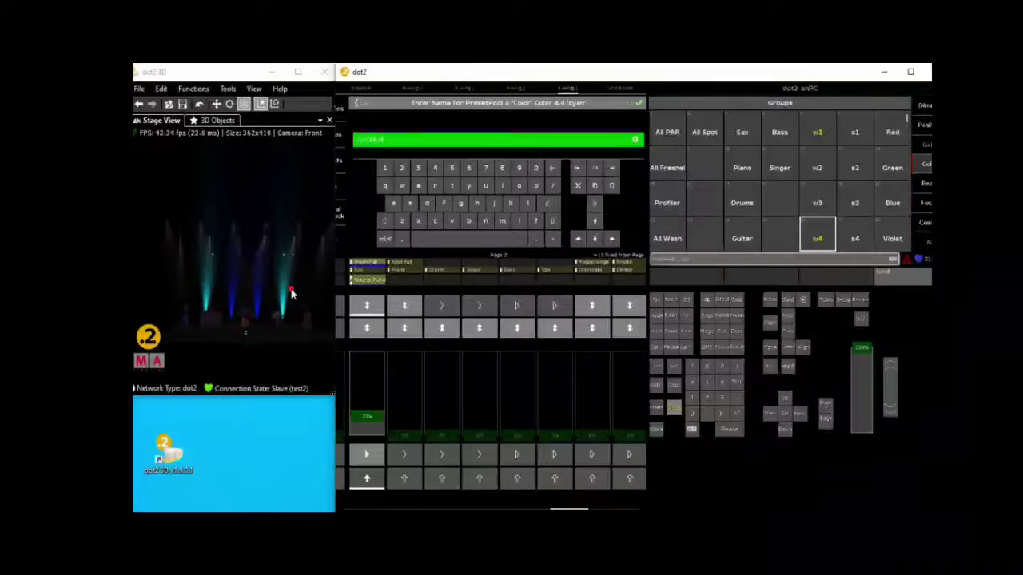
left_click(631, 105)
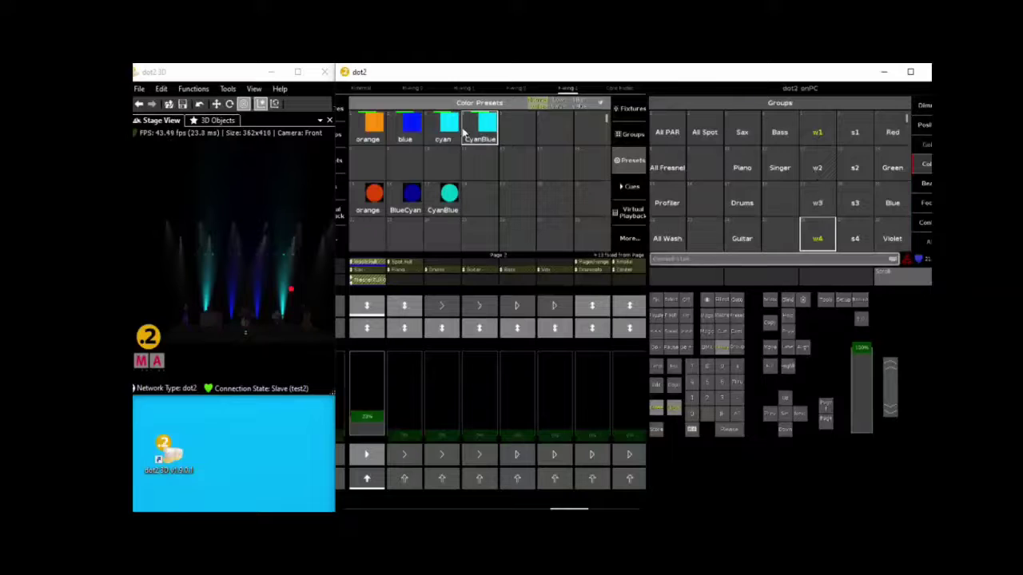
- Swap the wash colours by applying blue to groups w1 and w4 and cyan to groups w2 and w3
left_click(409, 134)
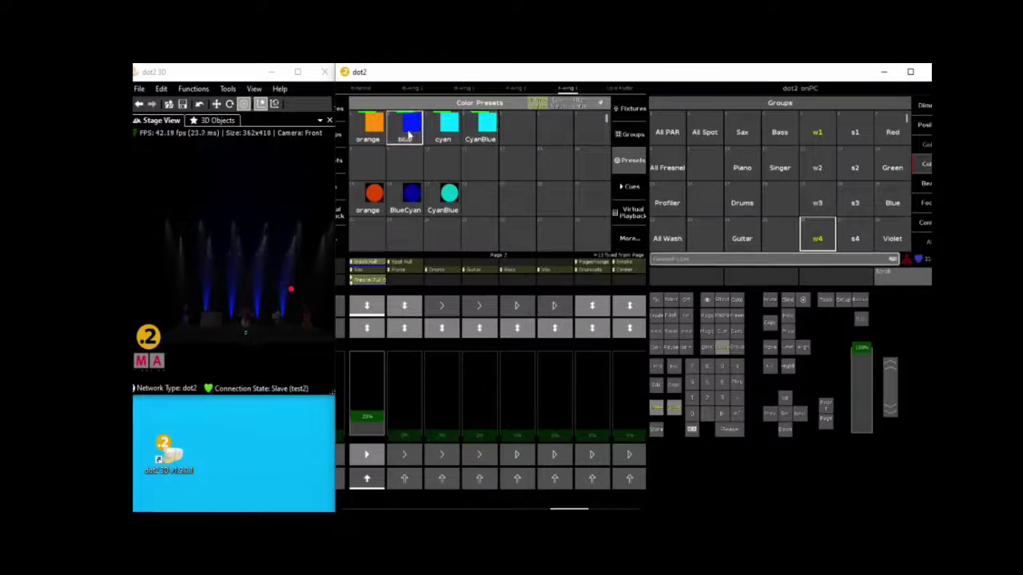
left_click(815, 164)
left_click(811, 195)
left_click(444, 128)
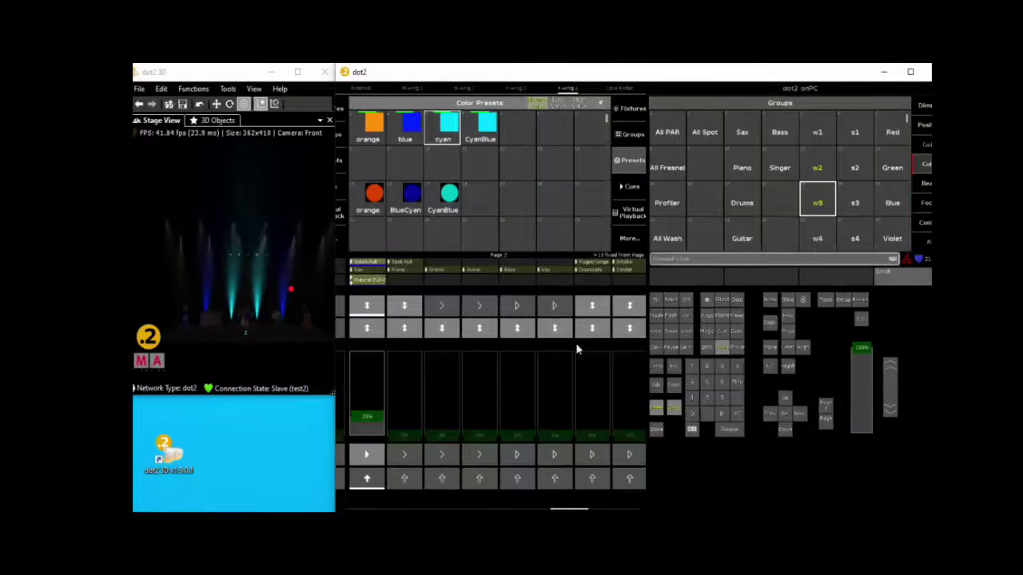
- Store the swapped wash colours as a new colour preset named BlueCyan beside CyanBlue and clear the programmer
left_click(657, 430)
left_click(521, 128)
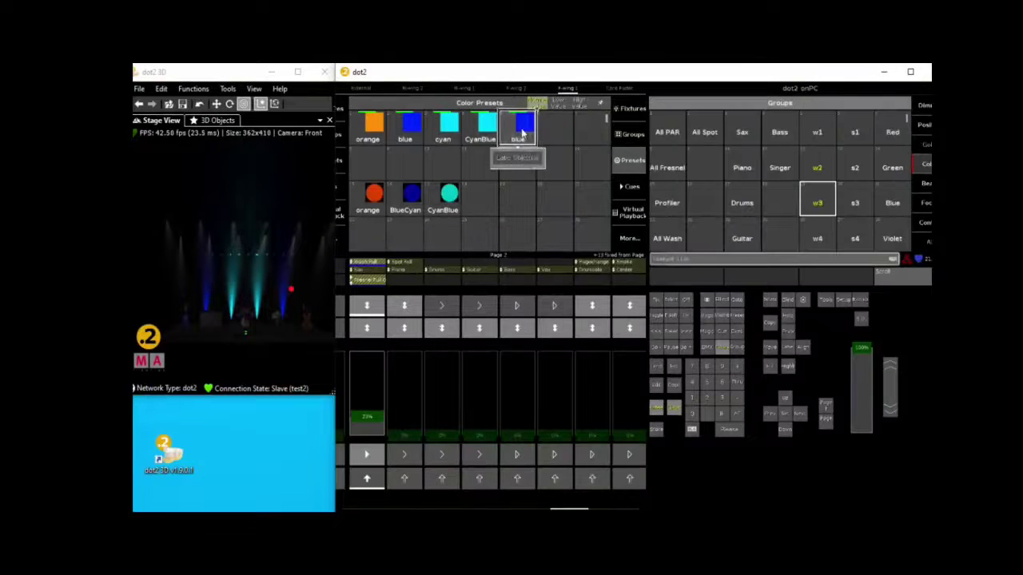
left_click(527, 162)
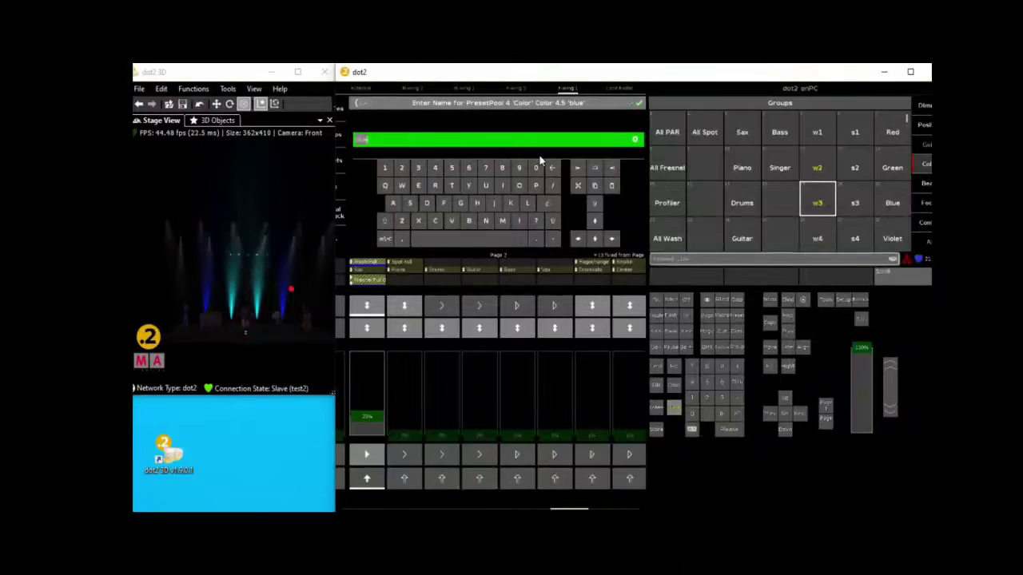
type("Cyan")
key("Return")
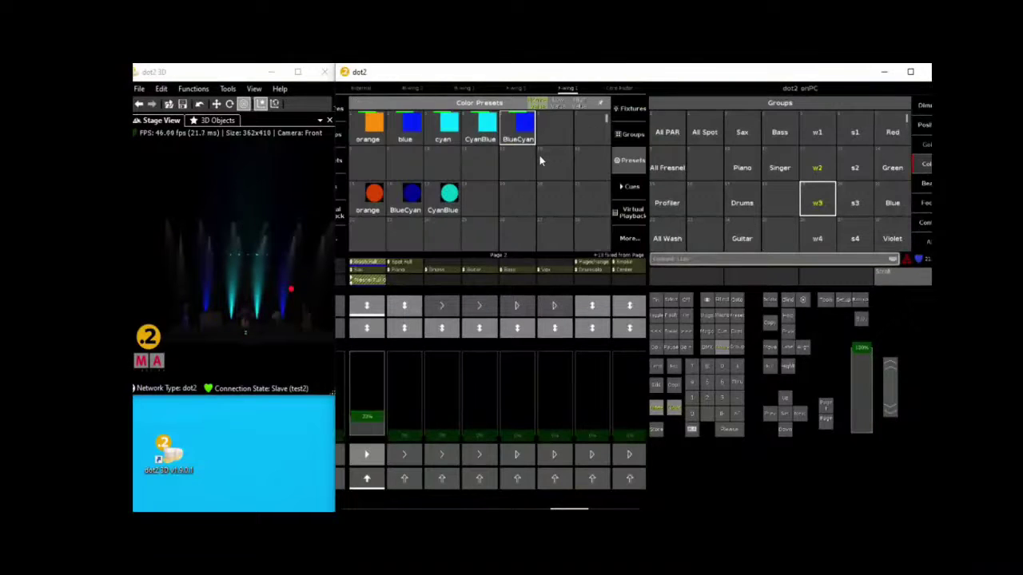
left_click(673, 409)
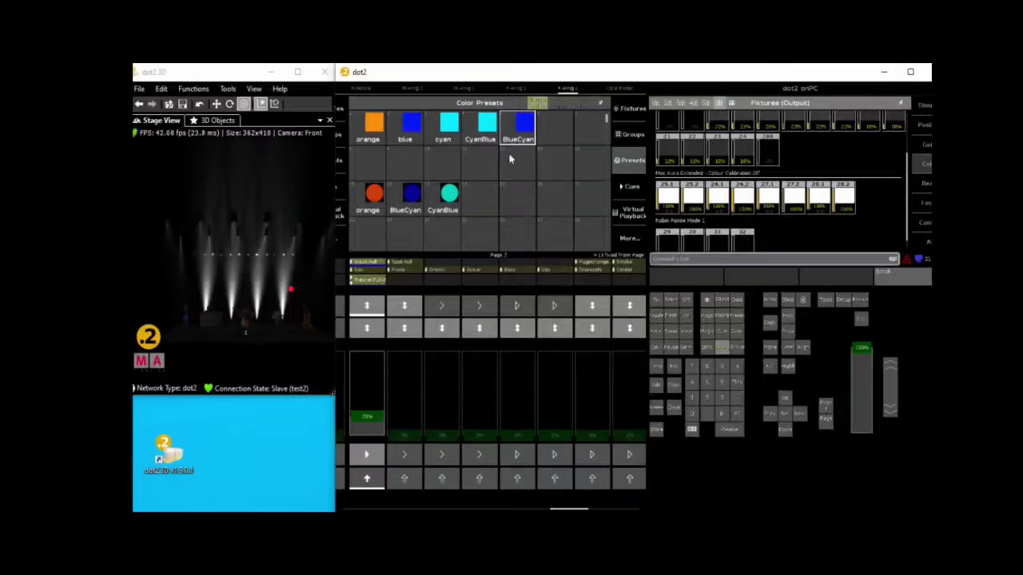
- Recall the square CyanBlue preset on the wash fixtures and switch on the Spot Full executor
left_click(489, 125)
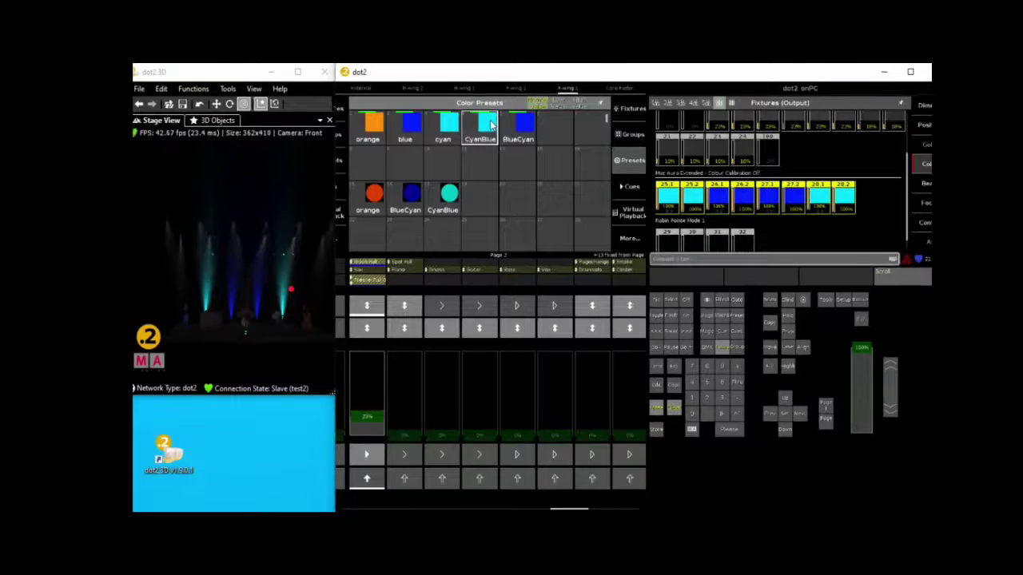
left_click(405, 196)
left_click(404, 307)
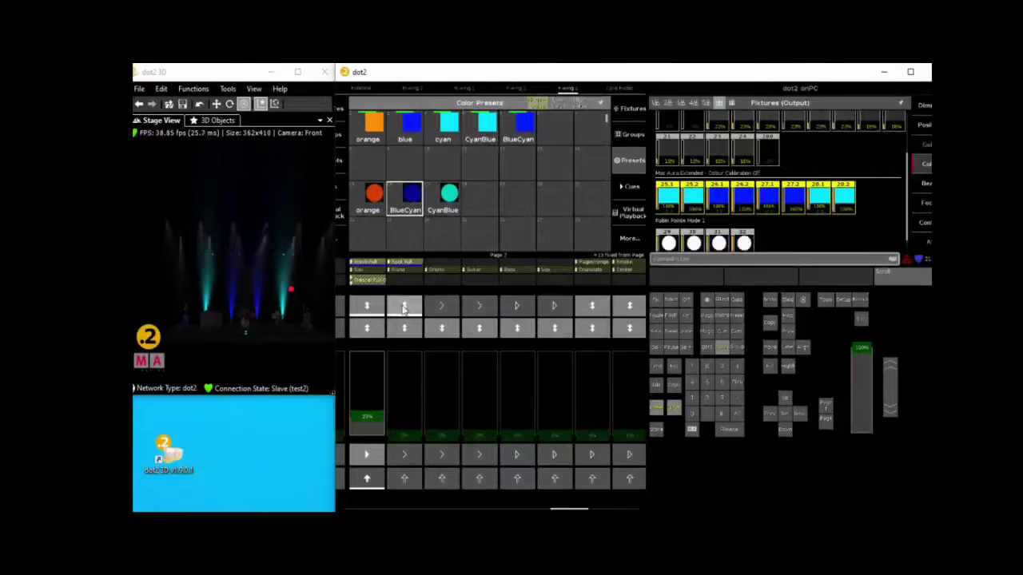
left_click(409, 198)
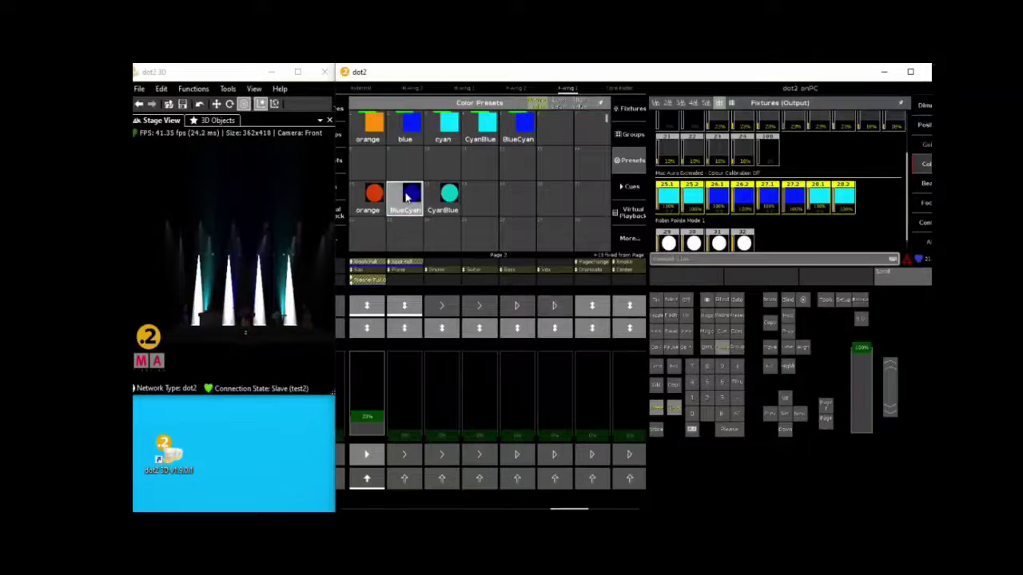
- Try the round BlueCyan preset on the All Spot group against the CyanBlue washes, and clear the programmer
left_click(639, 140)
left_click(635, 163)
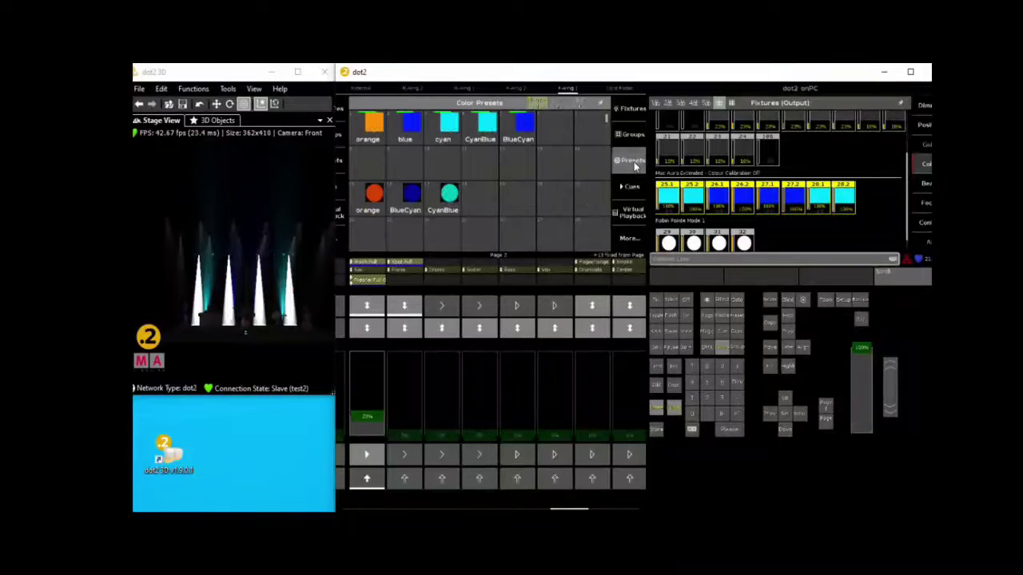
left_click(736, 346)
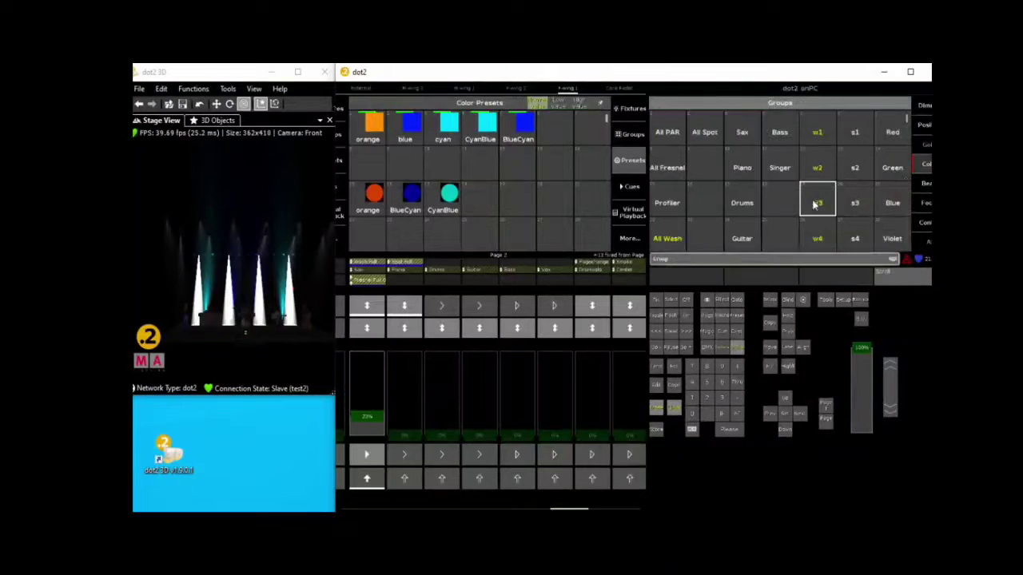
left_click(702, 133)
left_click(411, 199)
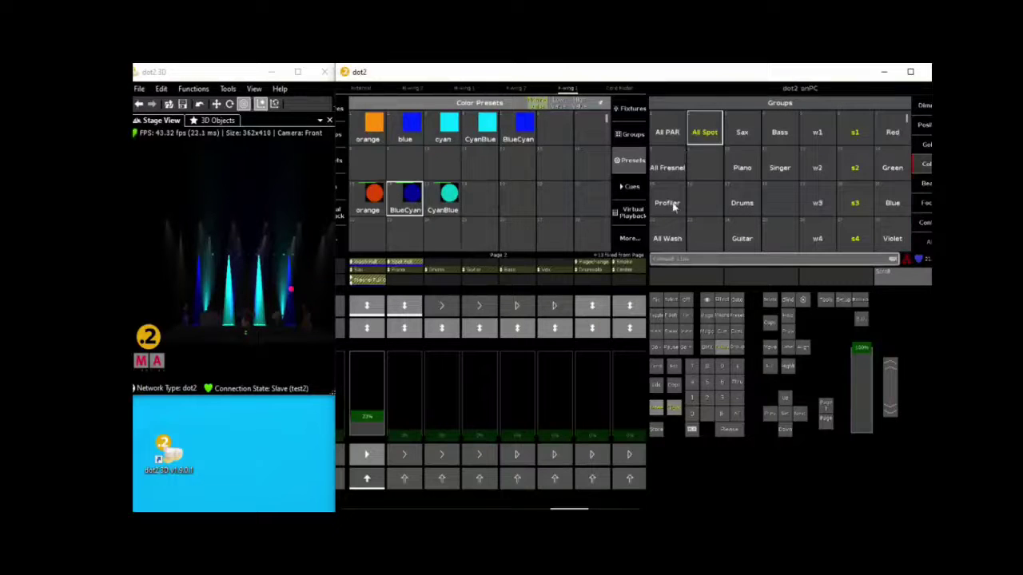
left_click(673, 409)
left_click(674, 409)
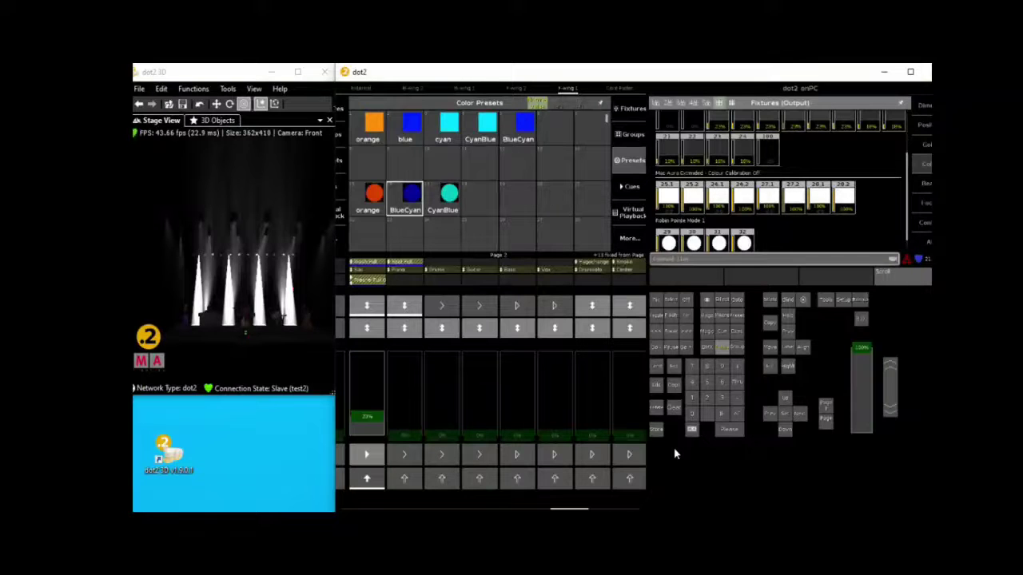
- Apply the square BlueCyan preset to the All Wash group and the round BlueCyan preset to the All Spot group
left_click(737, 347)
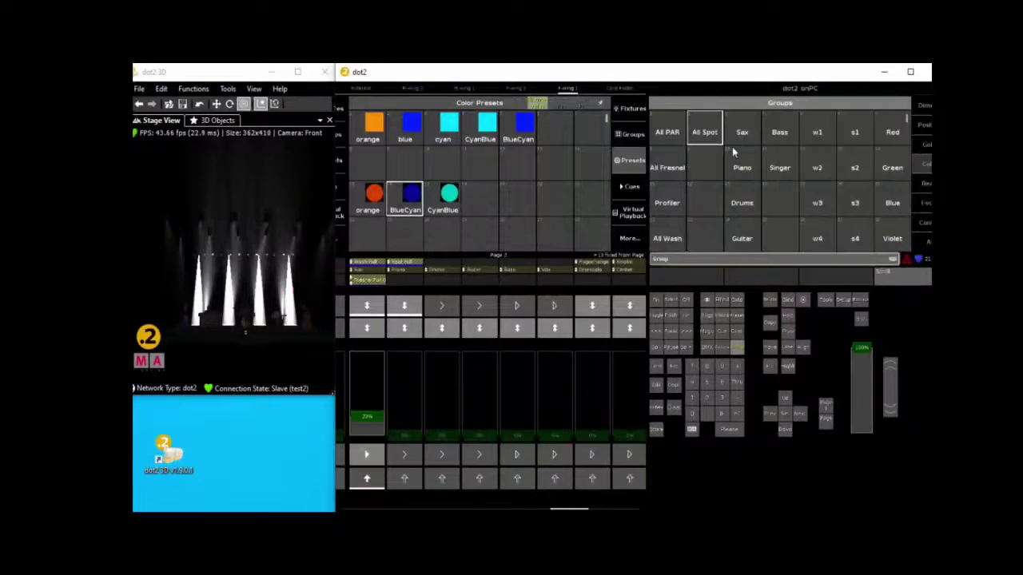
left_click(668, 238)
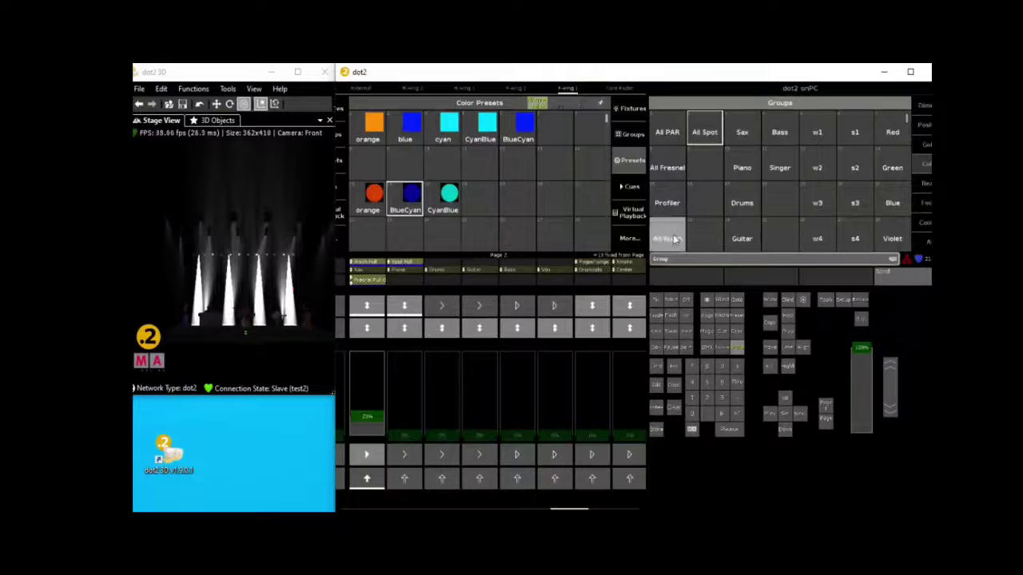
left_click(518, 136)
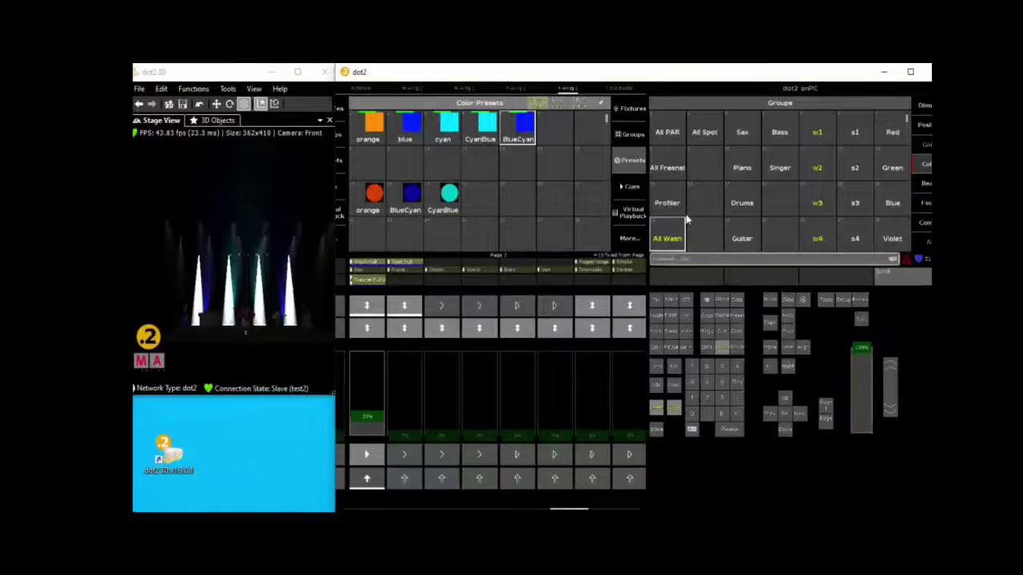
left_click(708, 136)
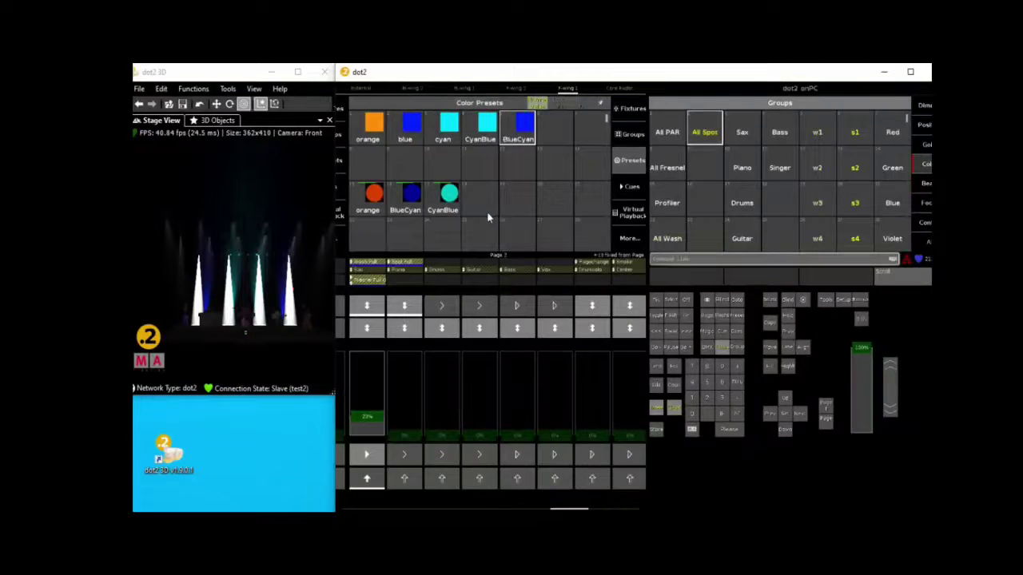
left_click(410, 204)
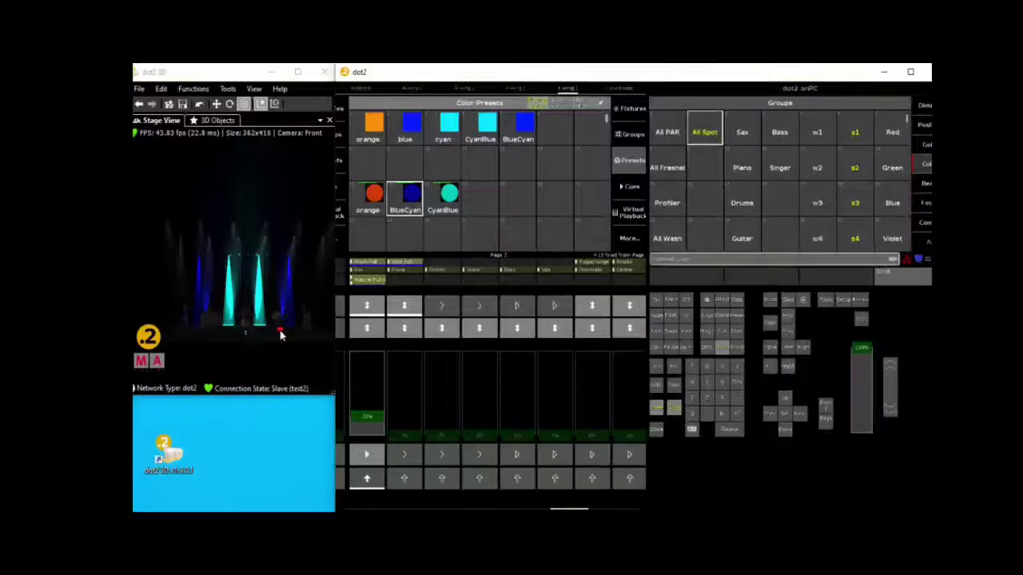
- Store the combined wash and spot look on the empty fader executor beside Fresnel Full, name it Design, and clear the programmer
left_click(655, 432)
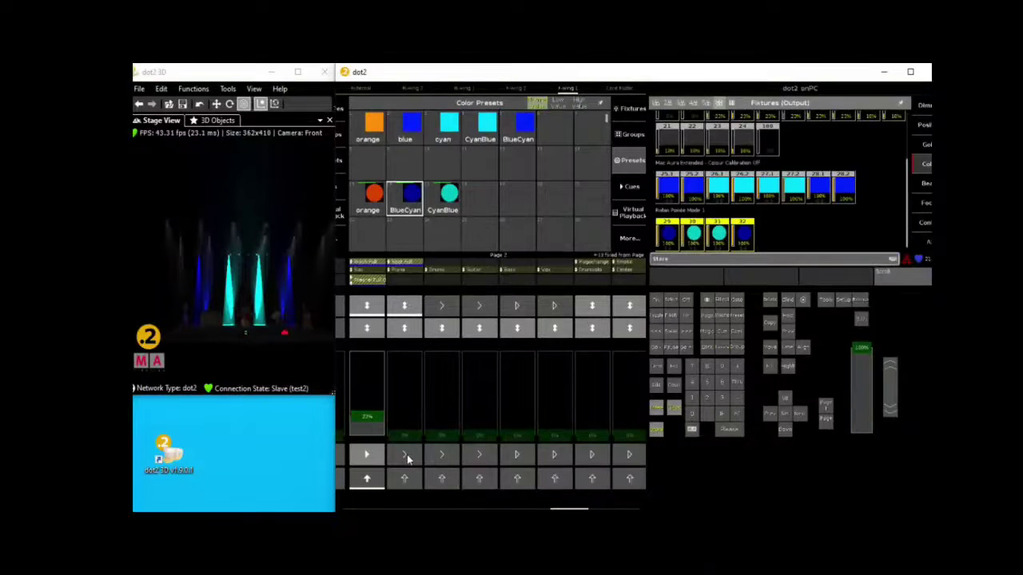
left_click(404, 454)
left_click(411, 263)
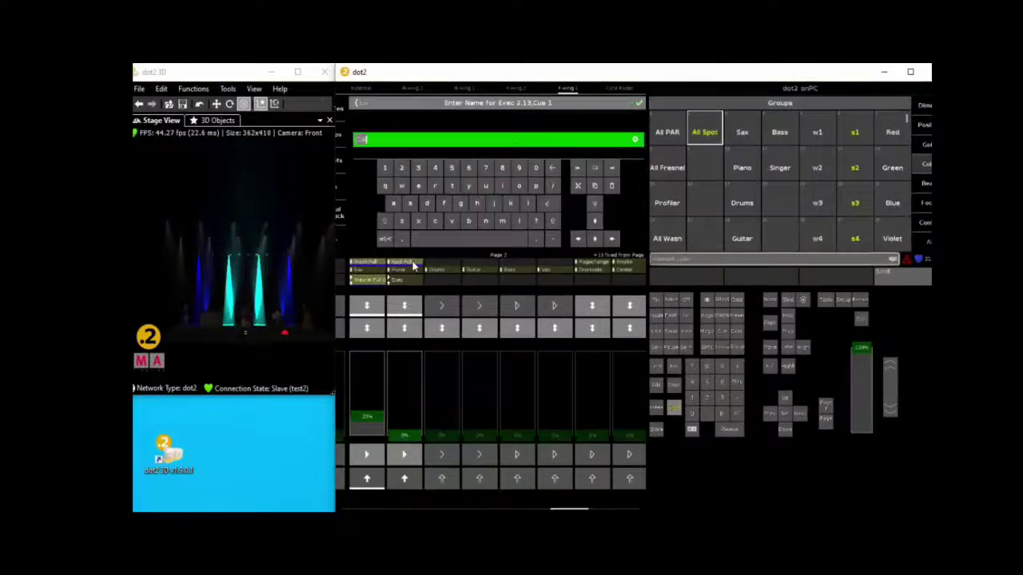
type("Spot")
key("Return")
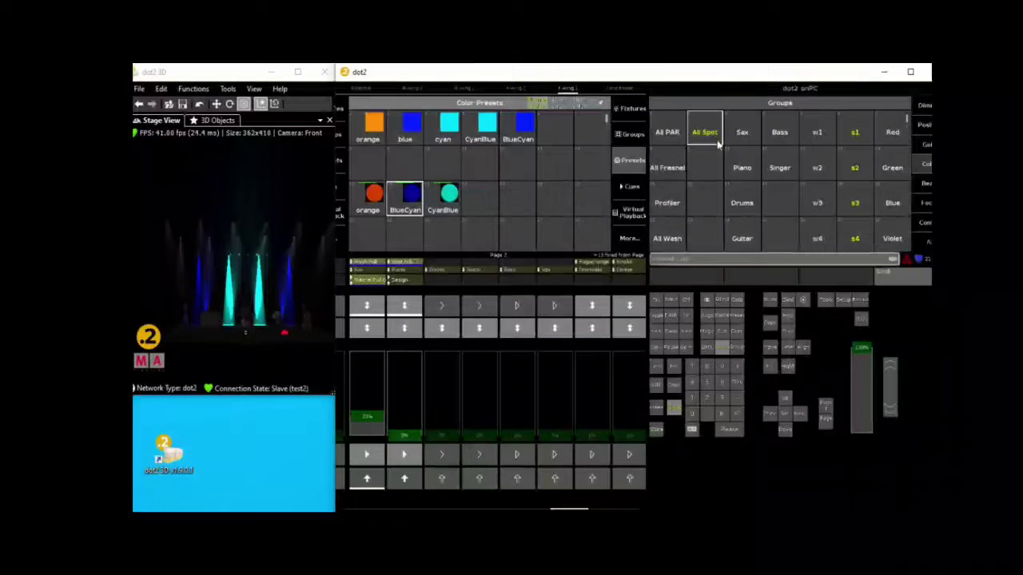
left_click(677, 407)
- Select the All Spot group and set its gobo wheel 2 to gobo 2.2
left_click(633, 136)
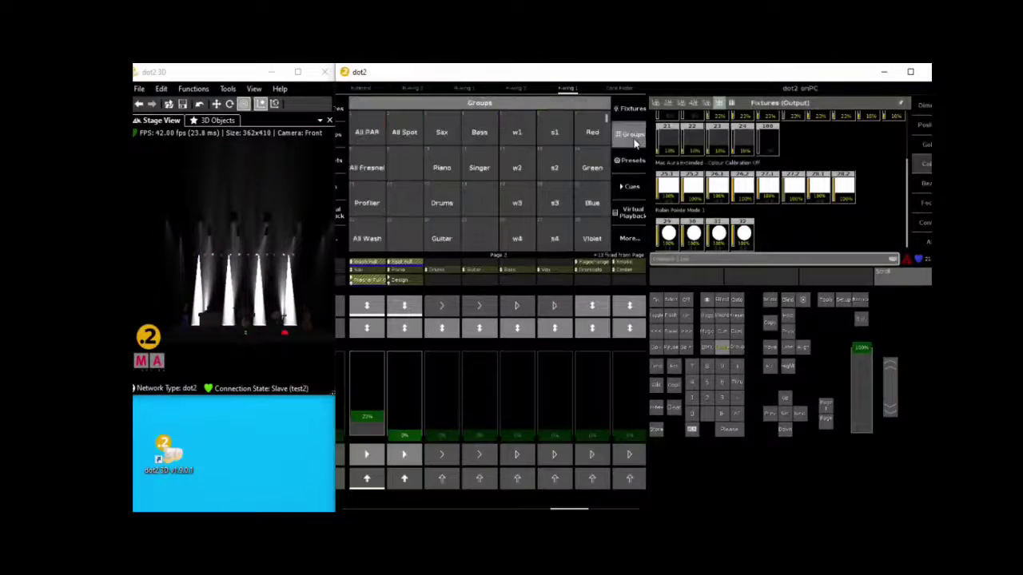
left_click(411, 134)
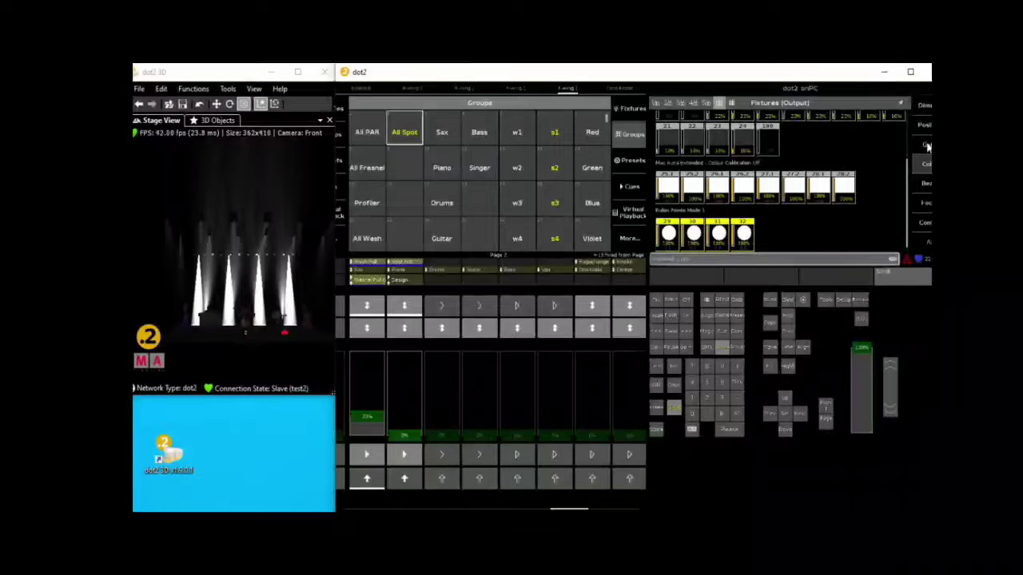
left_click(926, 146)
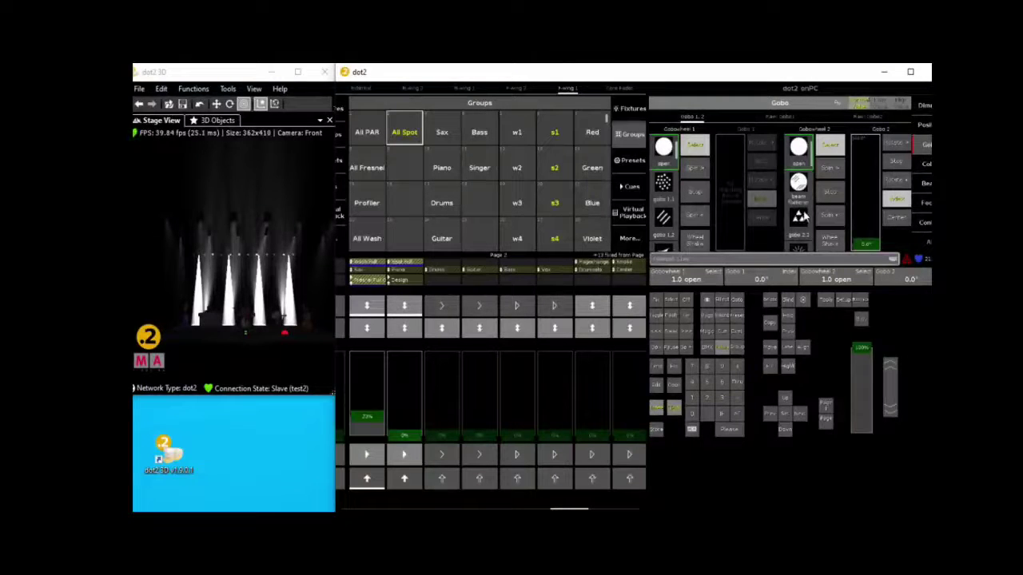
scroll(799, 216, "down", 2)
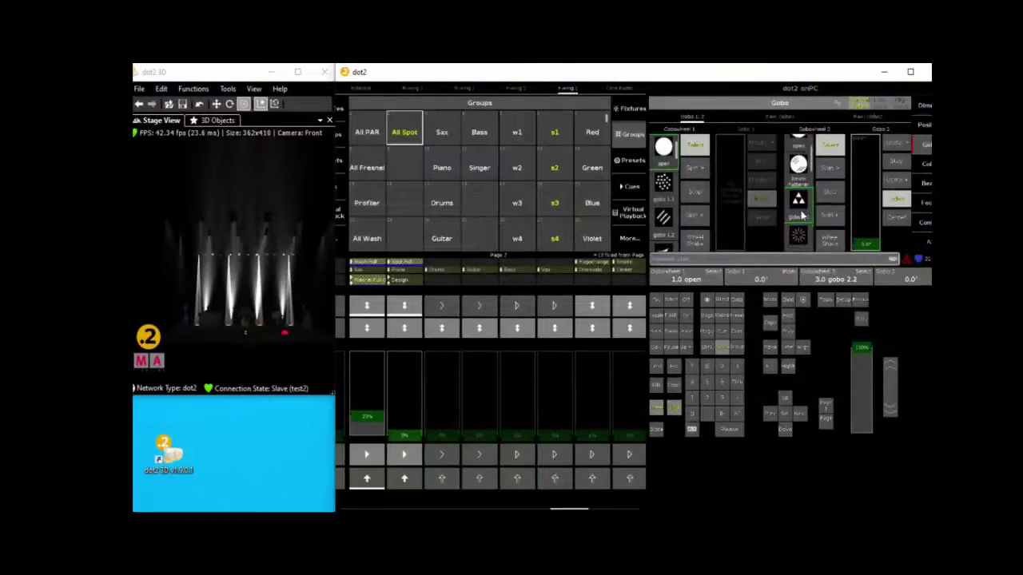
scroll(801, 214, "down", 2)
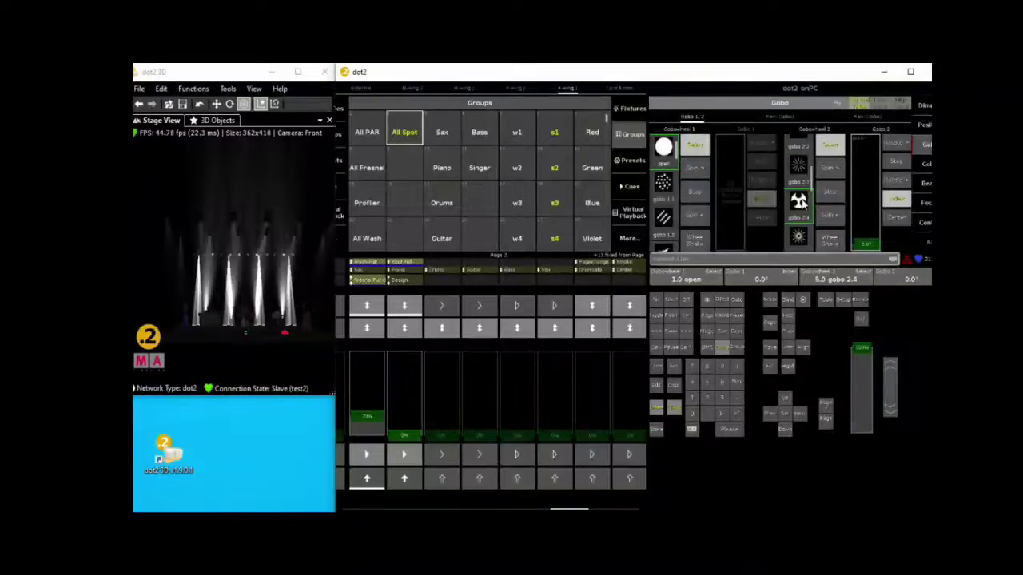
scroll(802, 200, "down", 1)
scroll(801, 191, "down", 3)
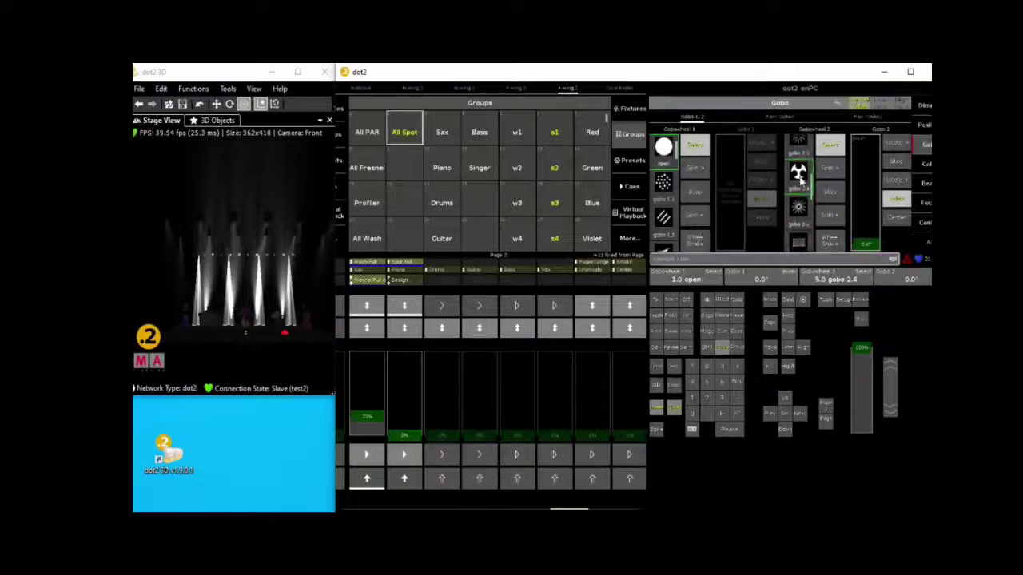
scroll(799, 178, "down", 3)
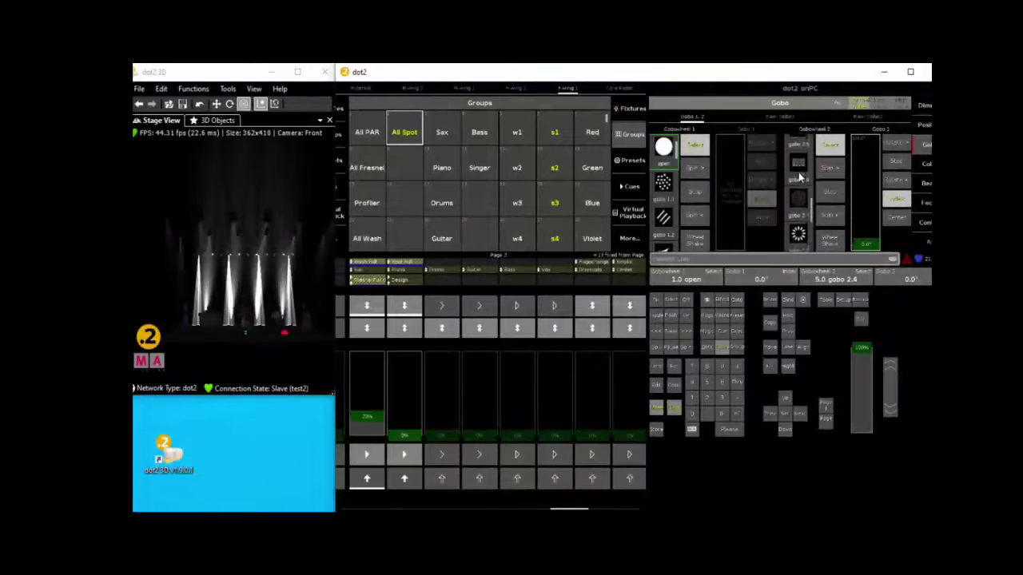
scroll(799, 177, "up", 4)
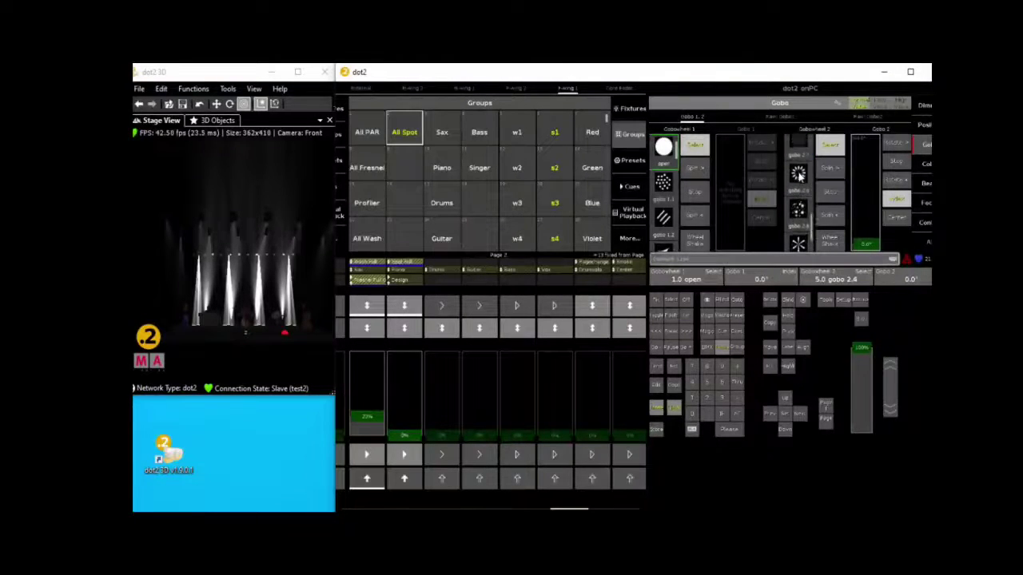
scroll(797, 176, "up", 3)
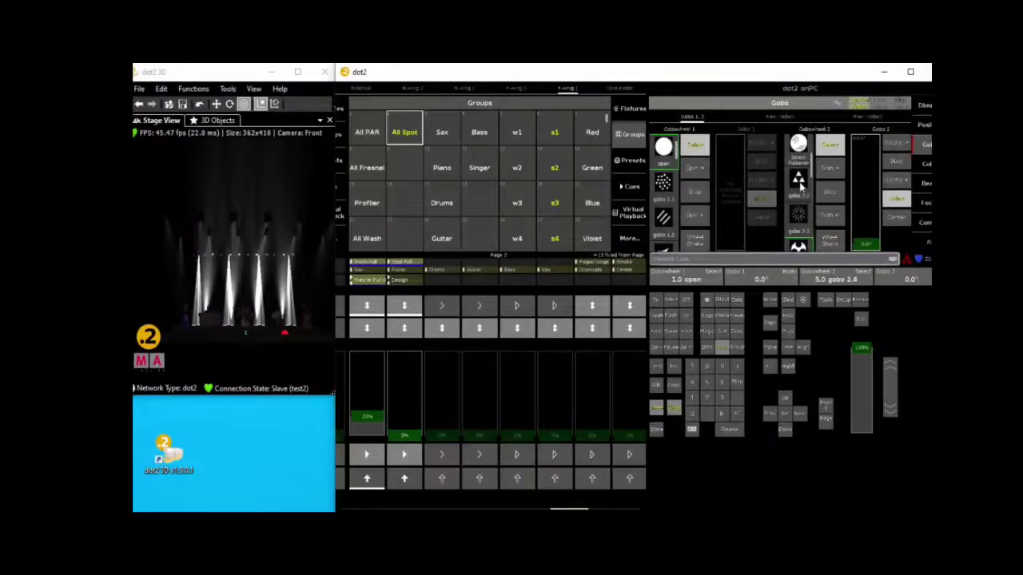
left_click(798, 181)
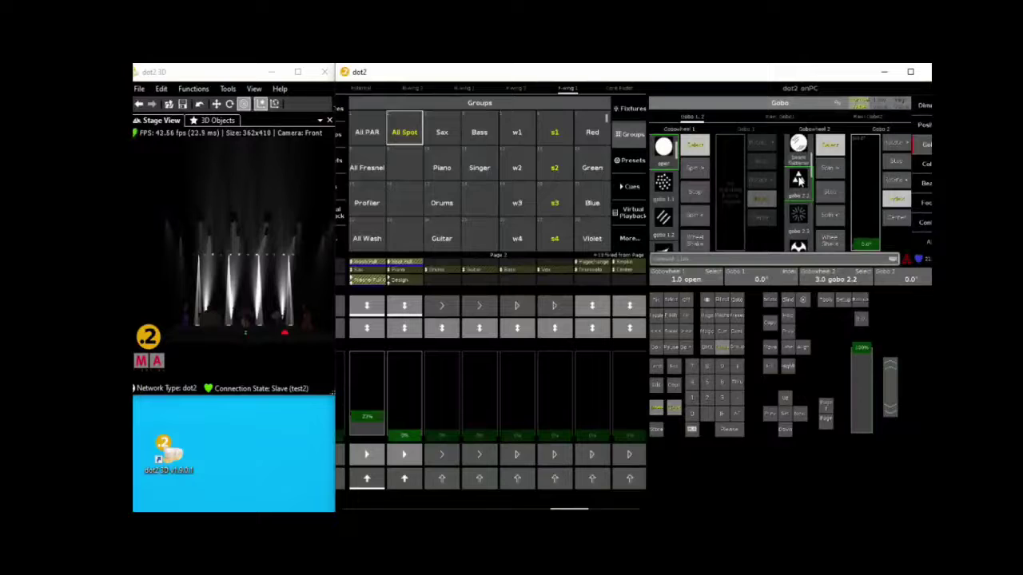
- Set the zoom of the All Spot group to 100 (wide) and its focus to about 48
left_click(926, 184)
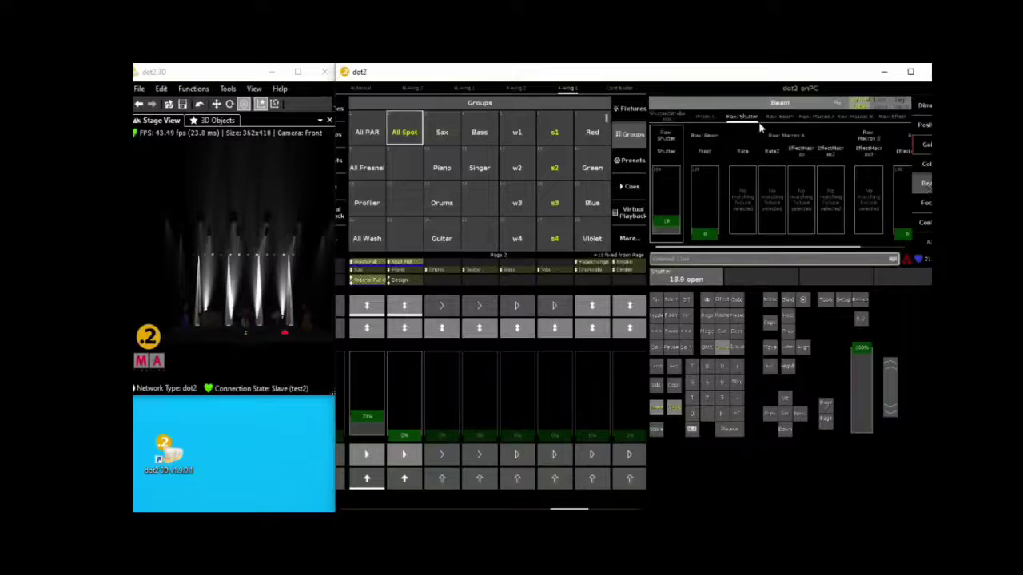
left_click(663, 116)
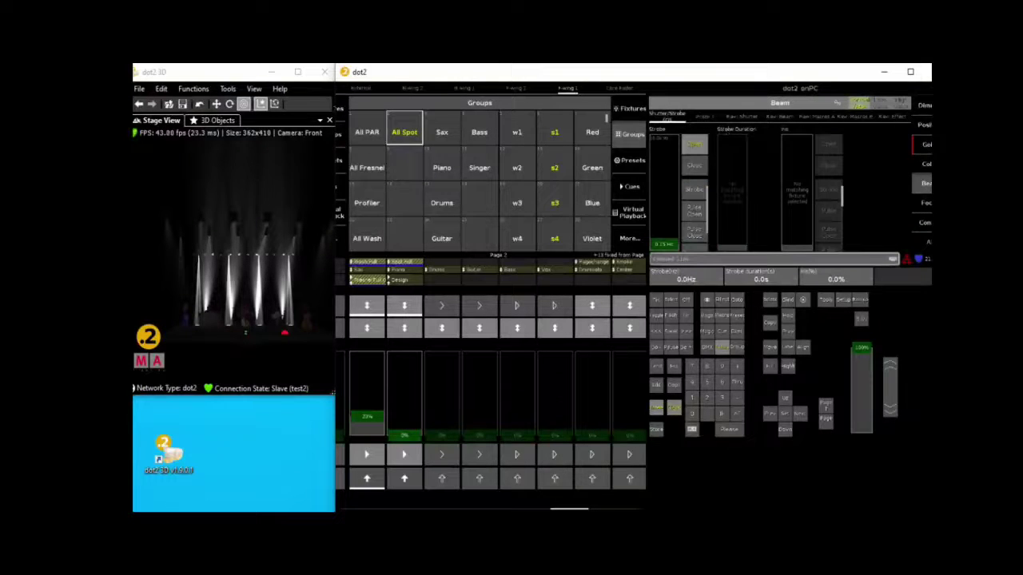
left_click(927, 203)
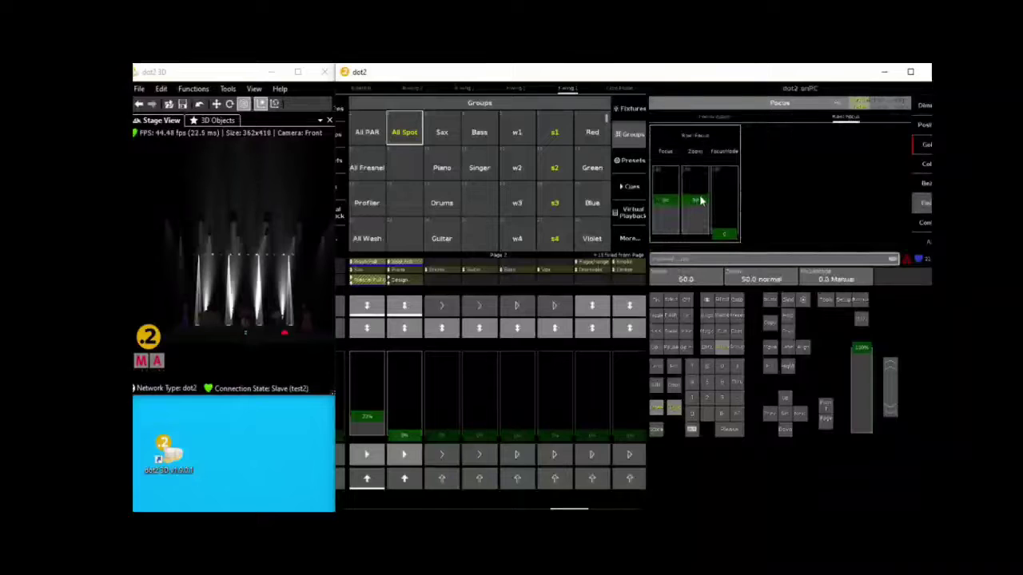
left_click_drag(696, 195, 698, 149)
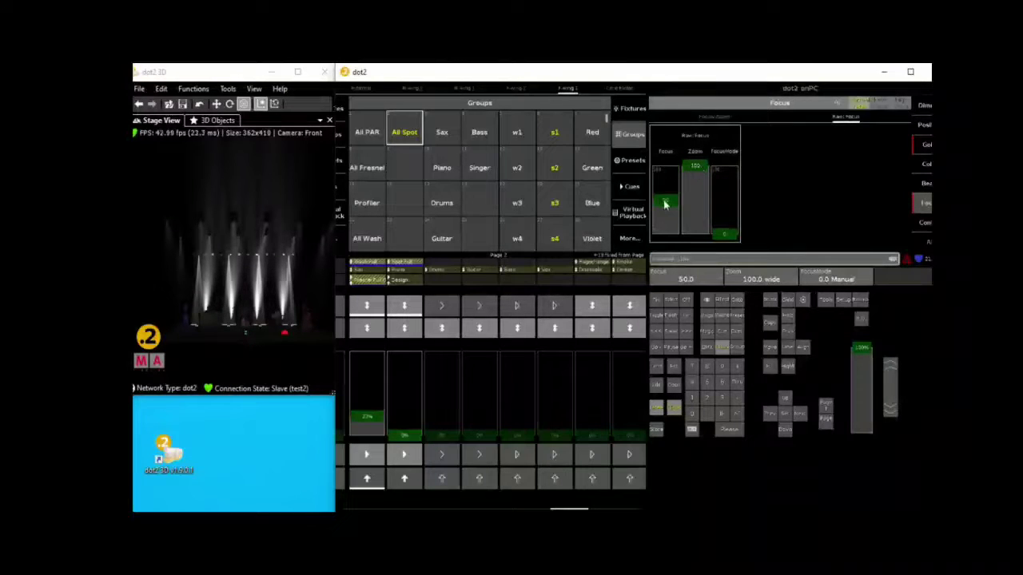
mouse_move(664, 201)
left_mouse_down()
mouse_move(666, 179)
mouse_move(668, 216)
mouse_move(667, 193)
mouse_move(668, 205)
left_mouse_up()
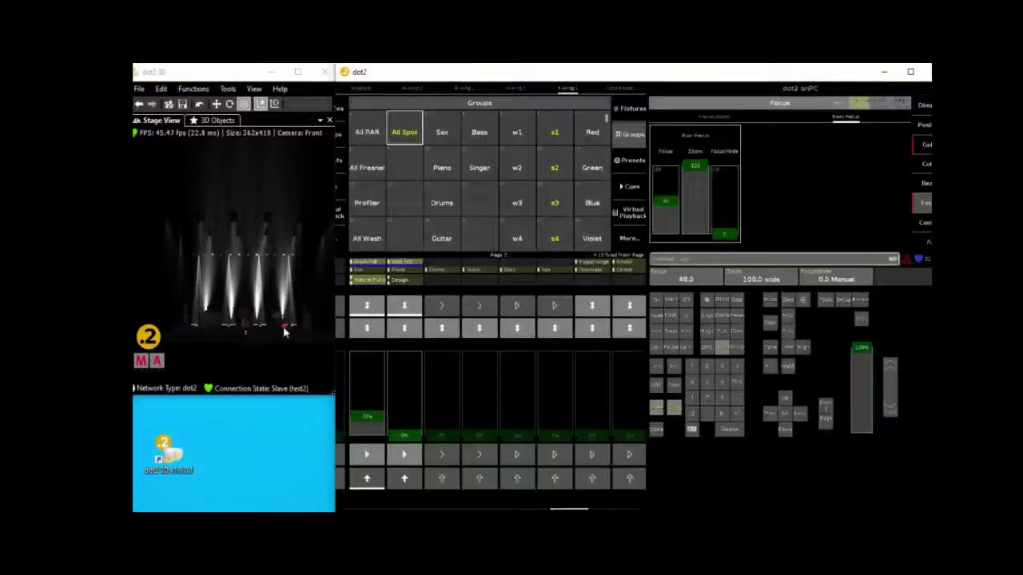
- Merge the spots' gobo, zoom and focus values into the Design executor, clear the programmer, and raise the Design fader to 100%
left_click(659, 433)
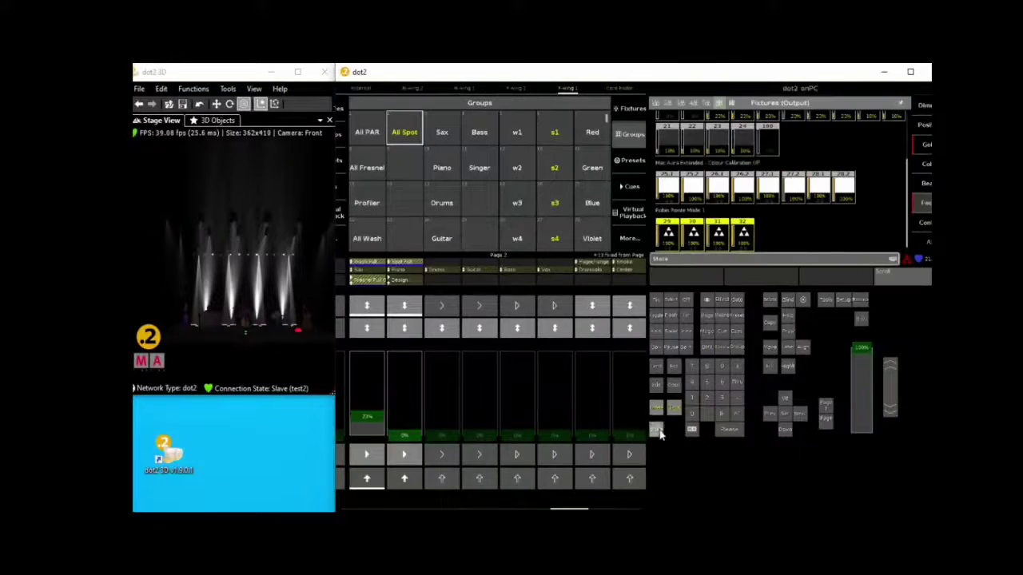
left_click(412, 462)
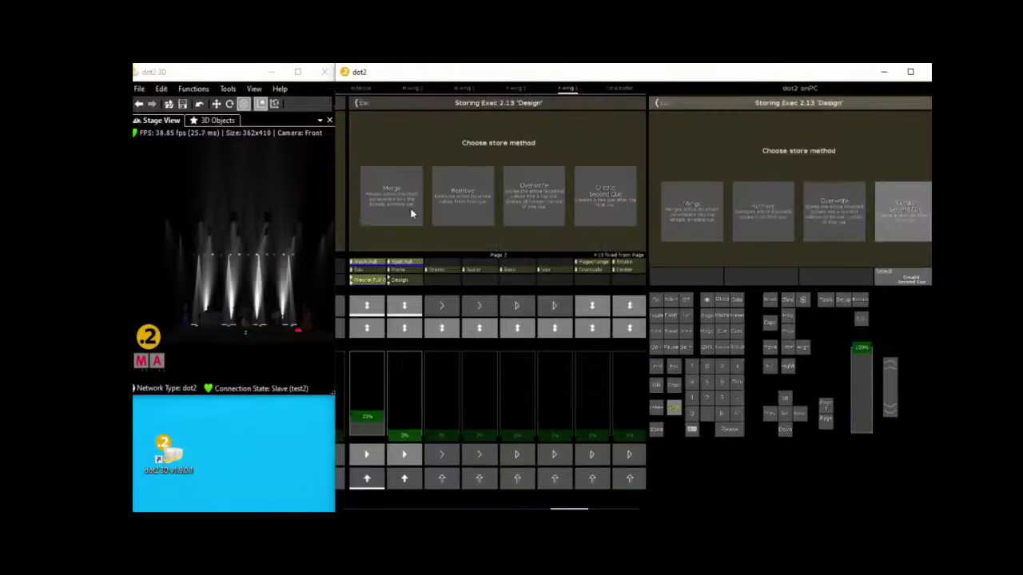
left_click(397, 190)
left_click(674, 408)
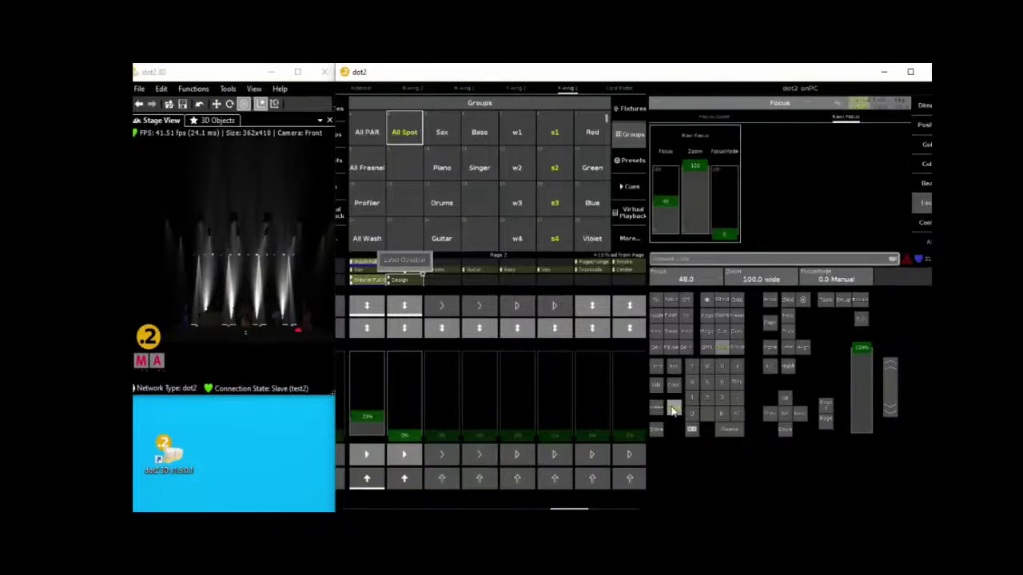
left_click_drag(403, 437, 406, 351)
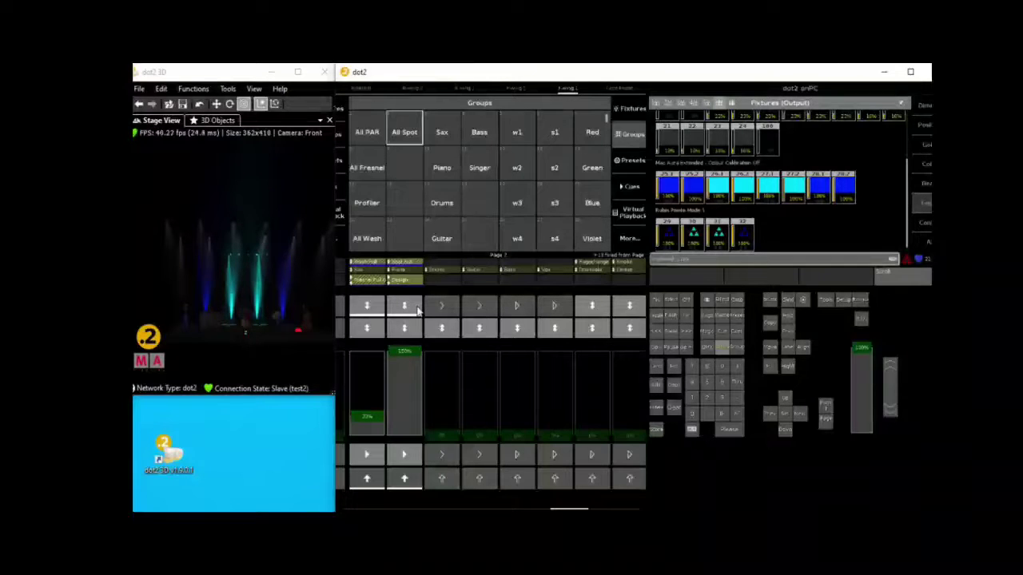
- Aim the All Spot group at centre stage, at about 137° pan and 45.2° tilt, and set the position alignment to Align ><
left_click(406, 137)
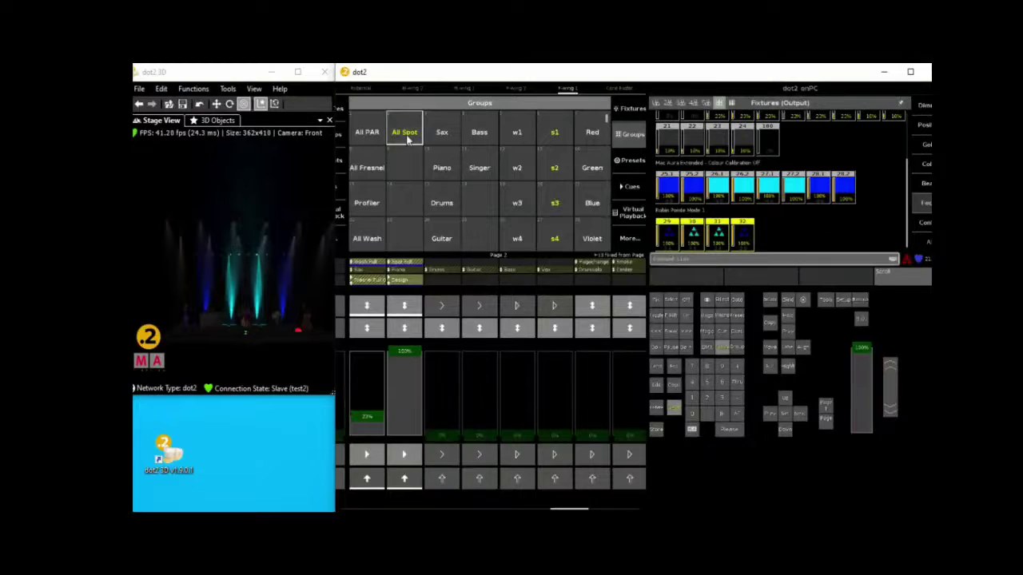
left_click(926, 130)
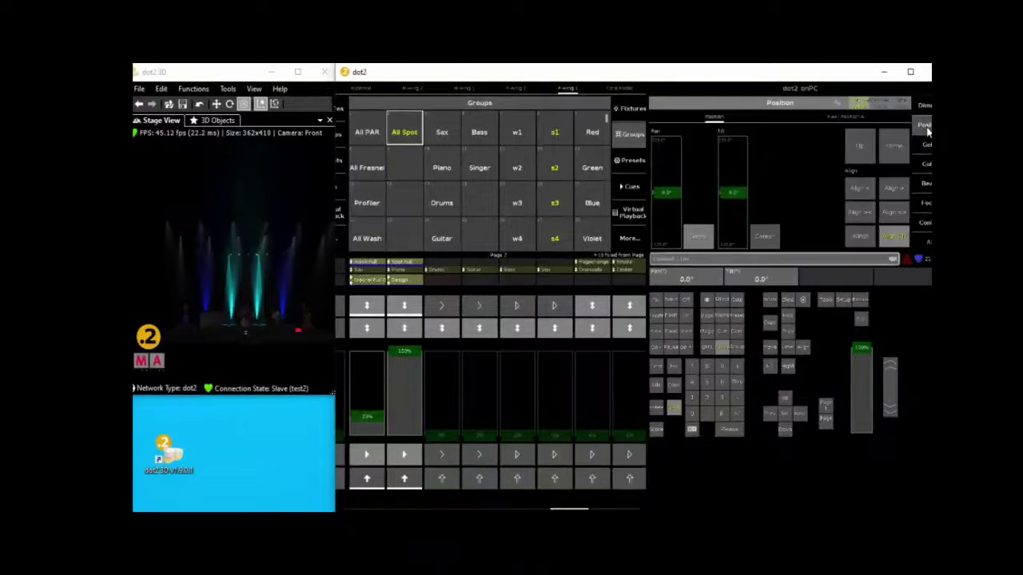
left_click(245, 336)
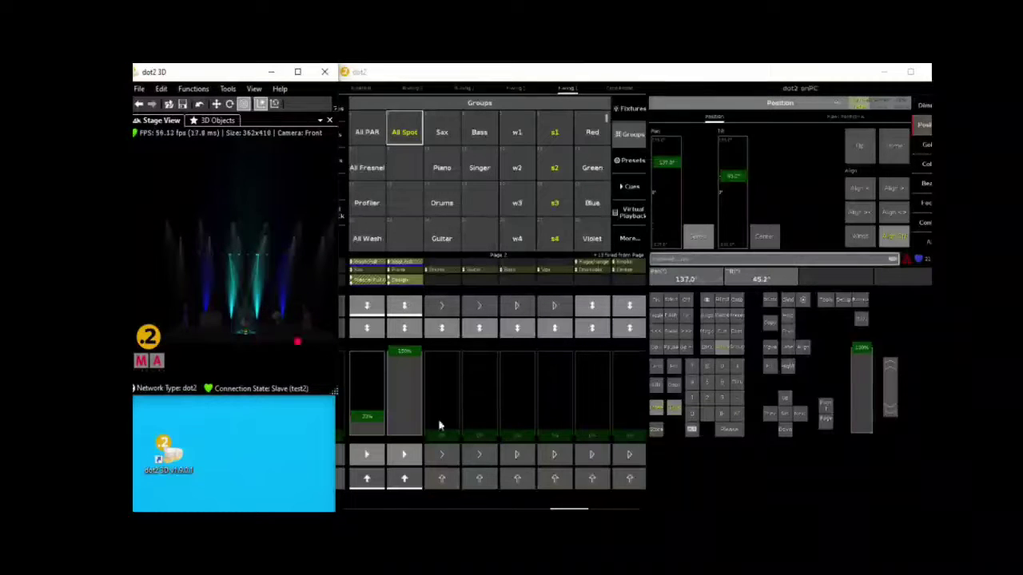
left_click(860, 215)
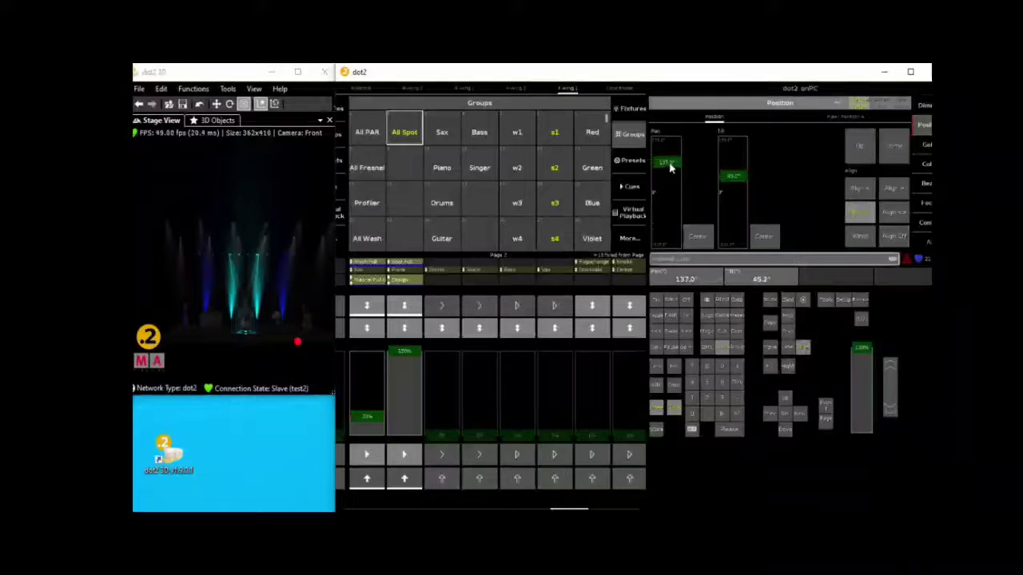
left_click_drag(669, 166, 670, 185)
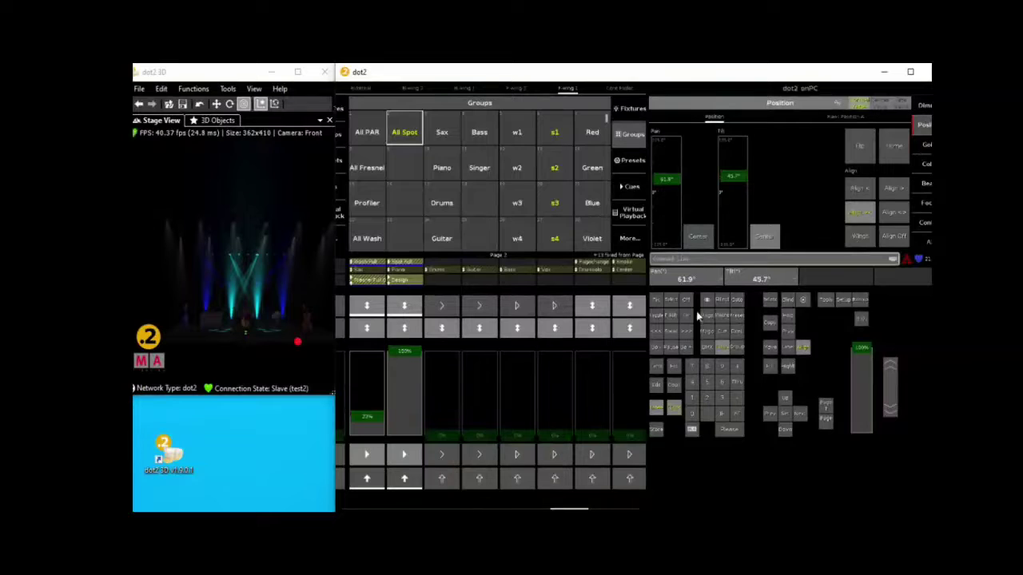
left_click(676, 386)
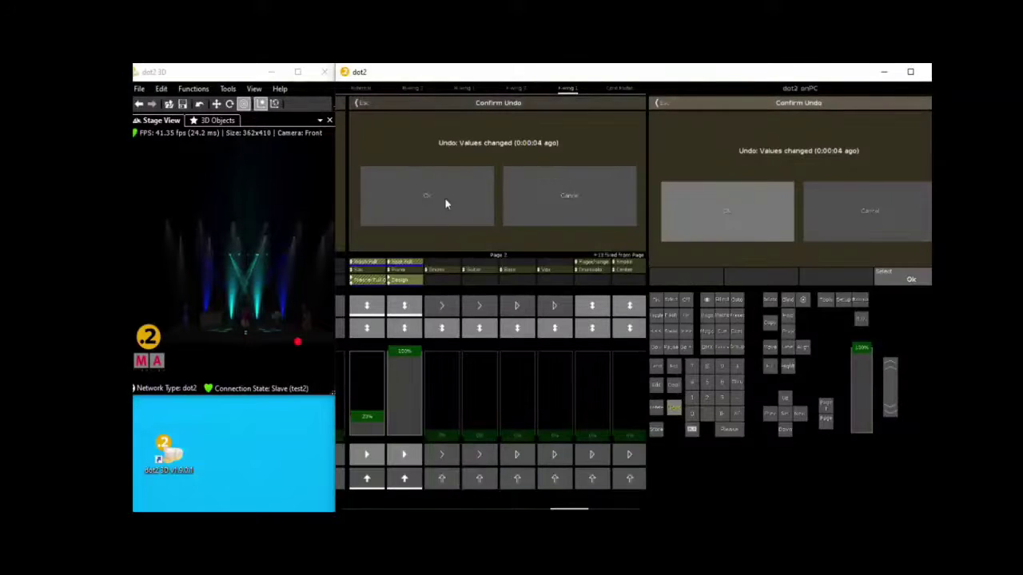
left_click(446, 204)
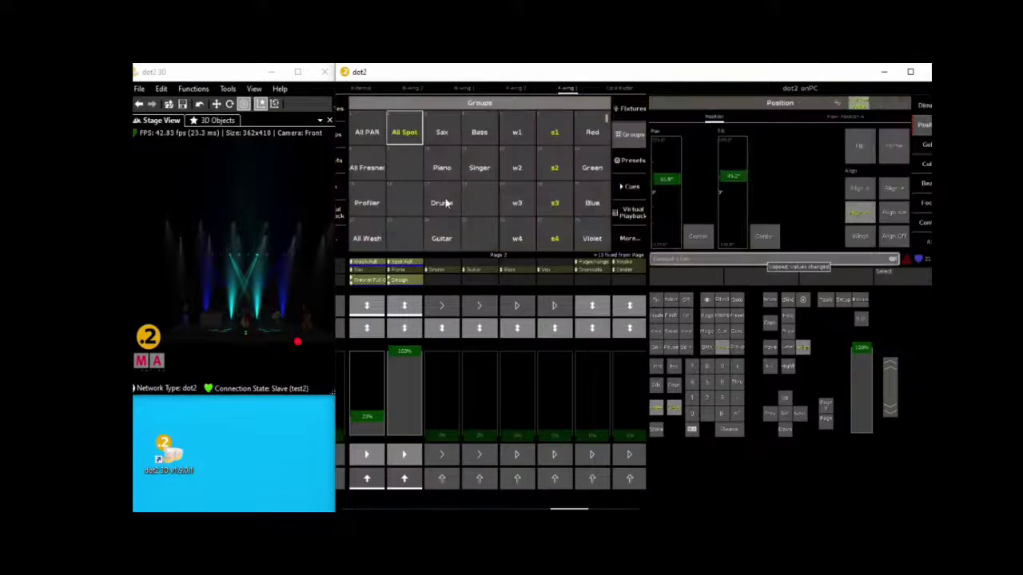
left_click(676, 386)
left_click(730, 222)
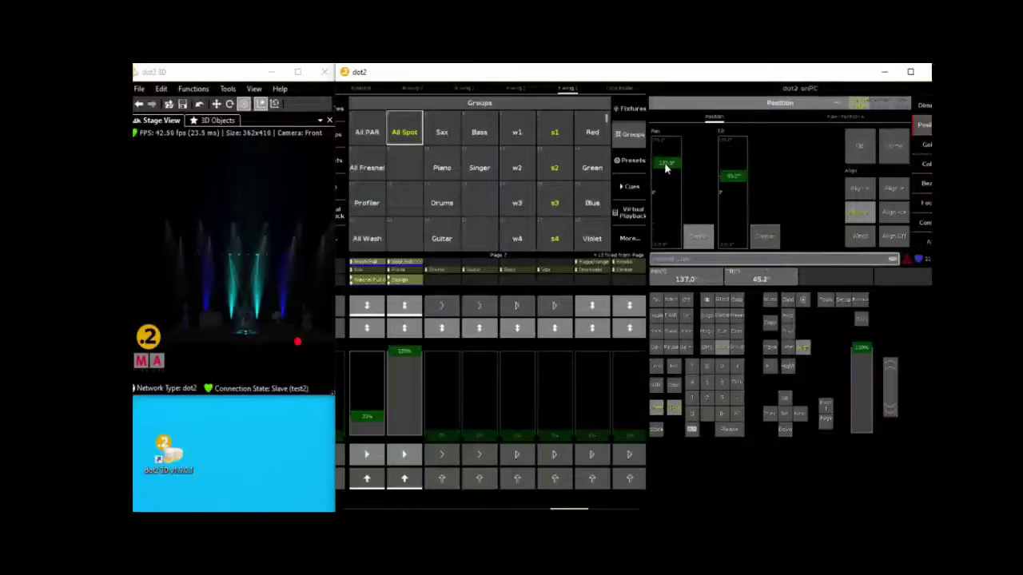
- Fan the spots' pan to about 74.4° so the beams cross, and set their tilt to about 53.2° with alignment off
left_click_drag(666, 165, 662, 181)
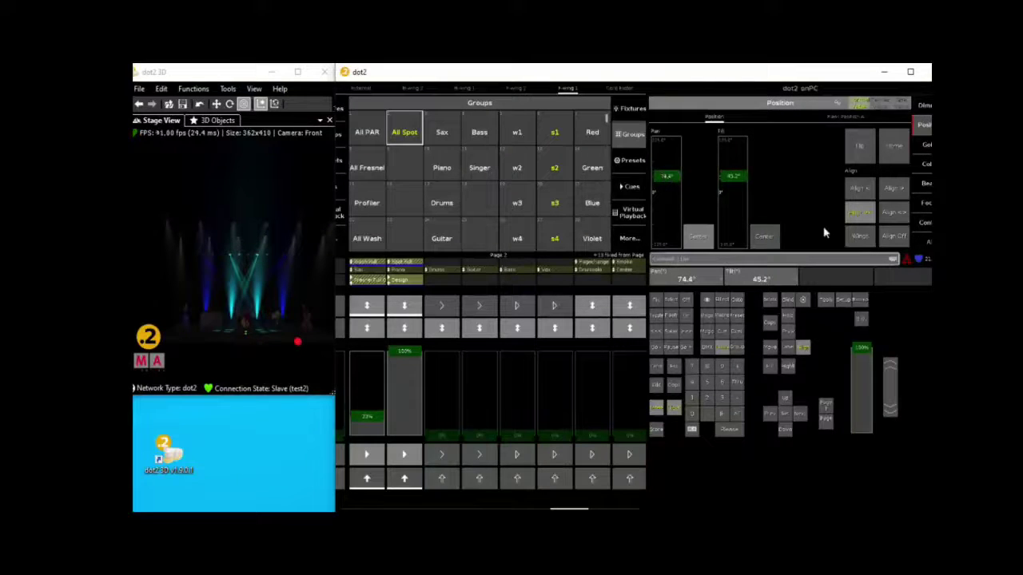
left_click(893, 237)
left_click_drag(732, 176, 729, 179)
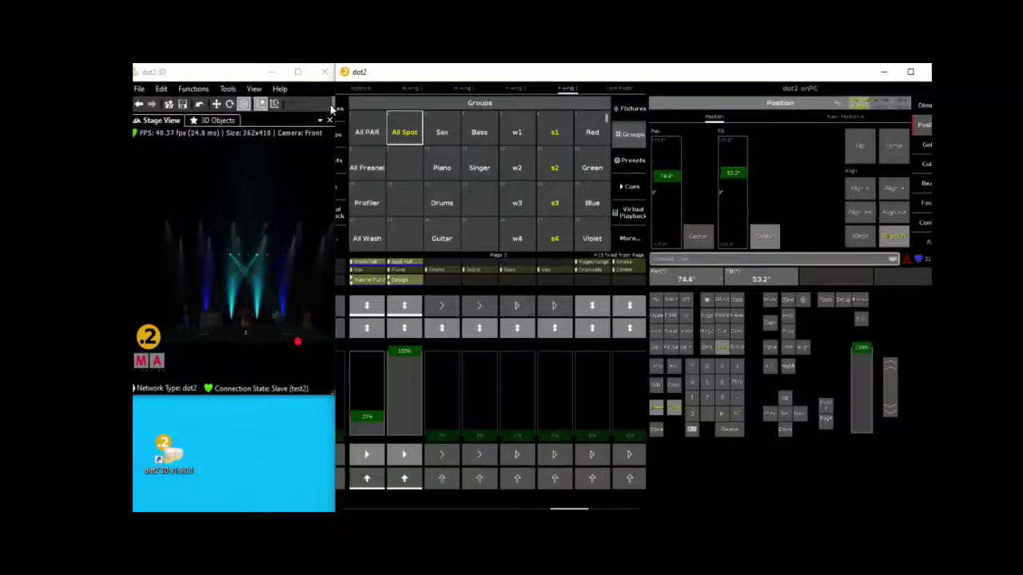
- Raise the beam intensity slightly in the rendering settings of the dot2 3D stage view
left_click(333, 107)
left_click(333, 105)
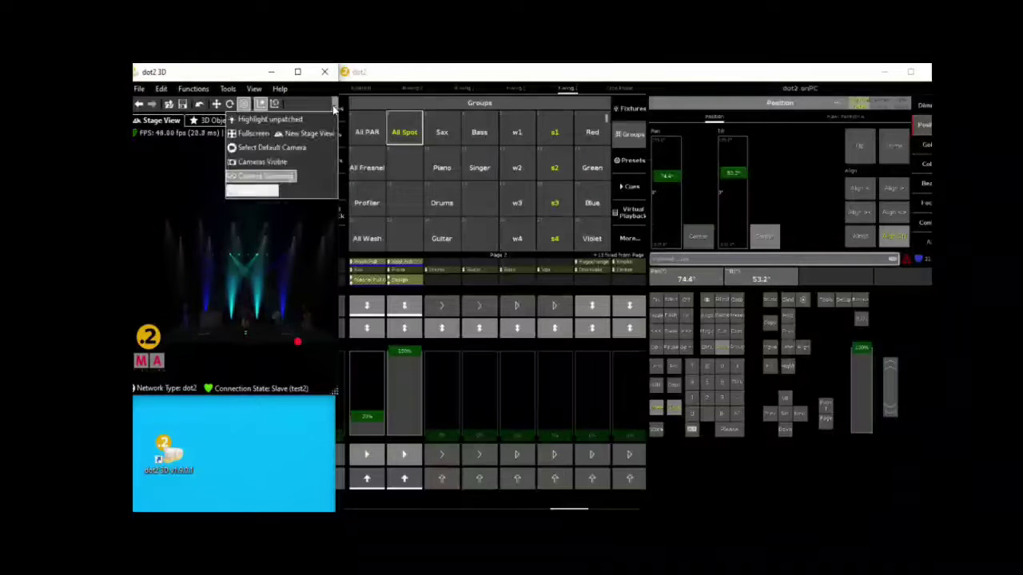
left_click(252, 190)
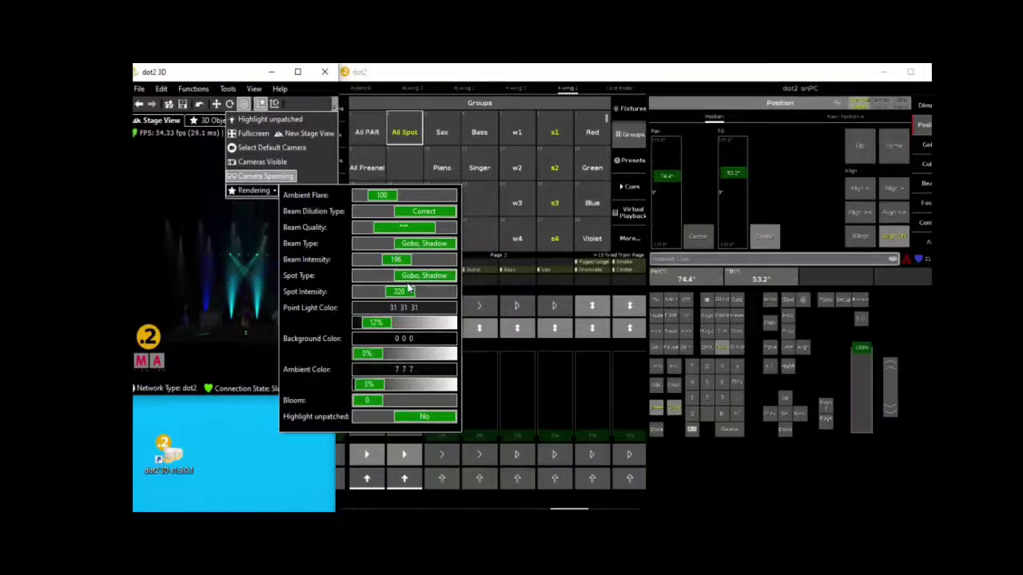
left_click_drag(397, 262, 405, 263)
left_click(241, 67)
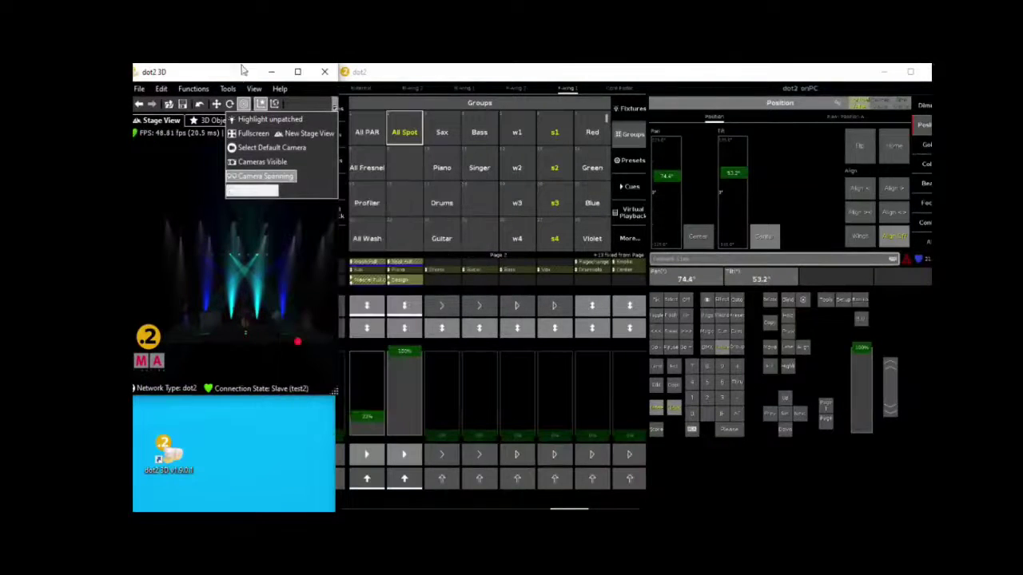
left_click(236, 71)
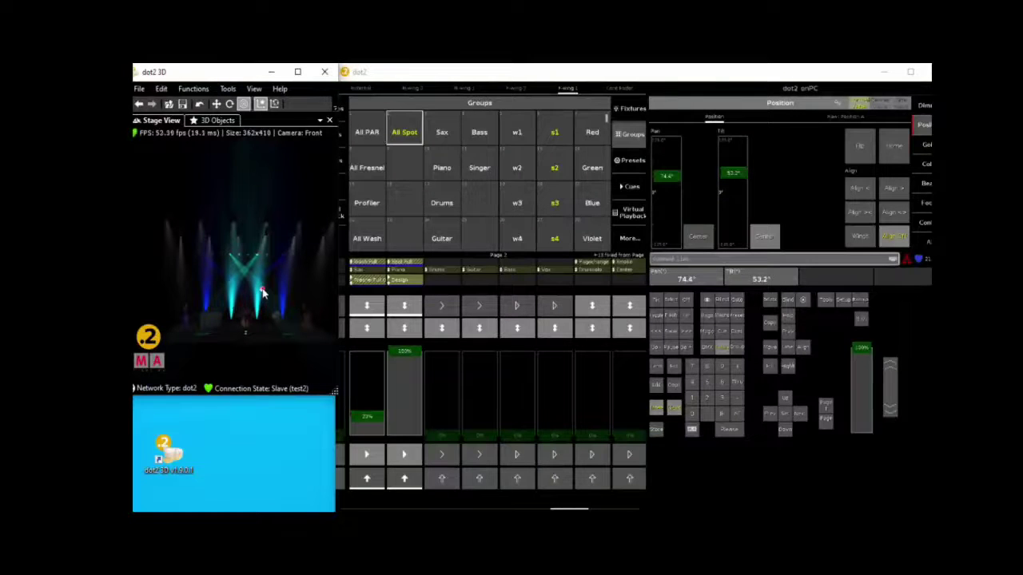
- Store the crossed spot position in the position preset slot right after XX and name it InOutX
left_click(633, 162)
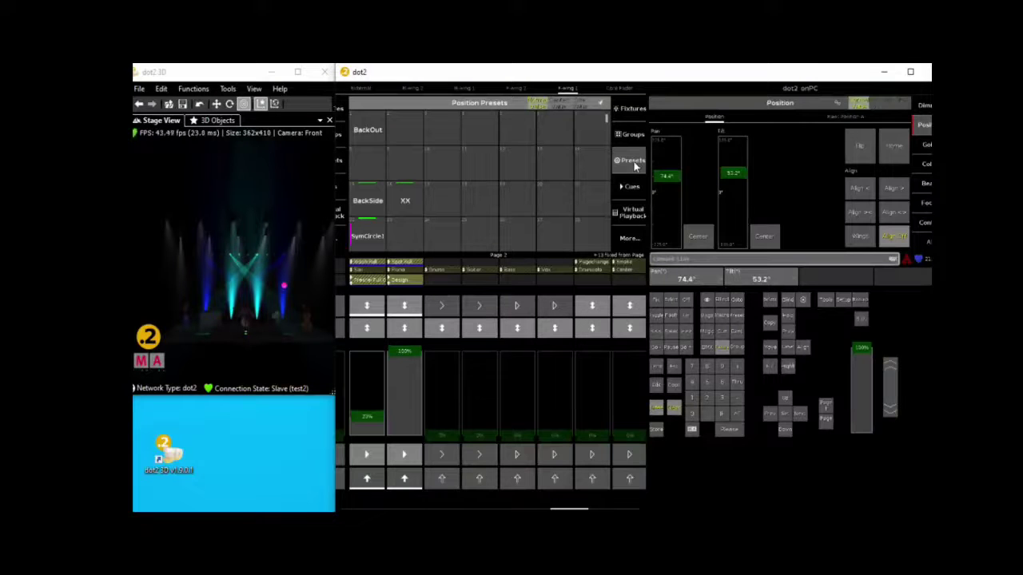
left_click(657, 431)
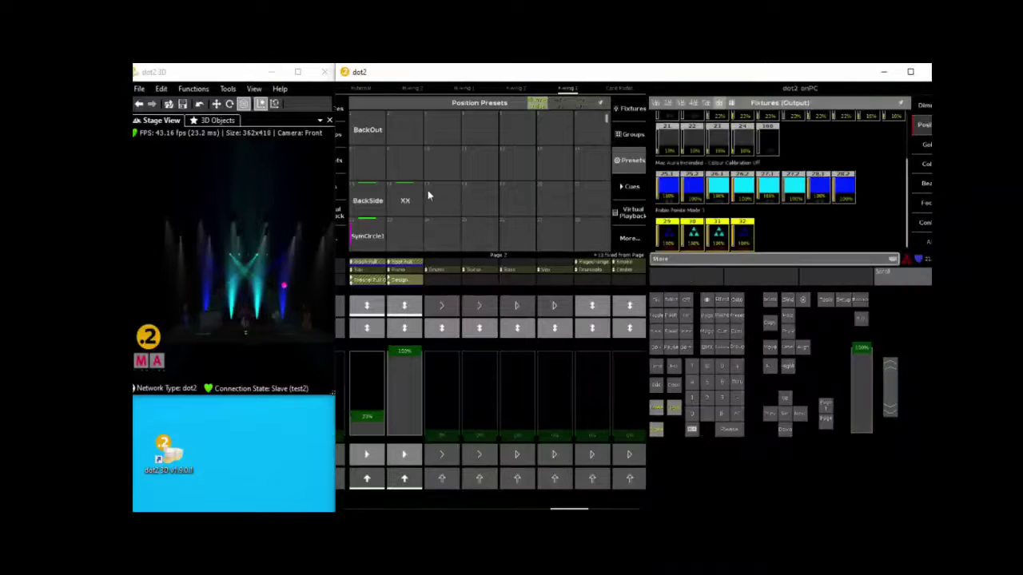
left_click(442, 200)
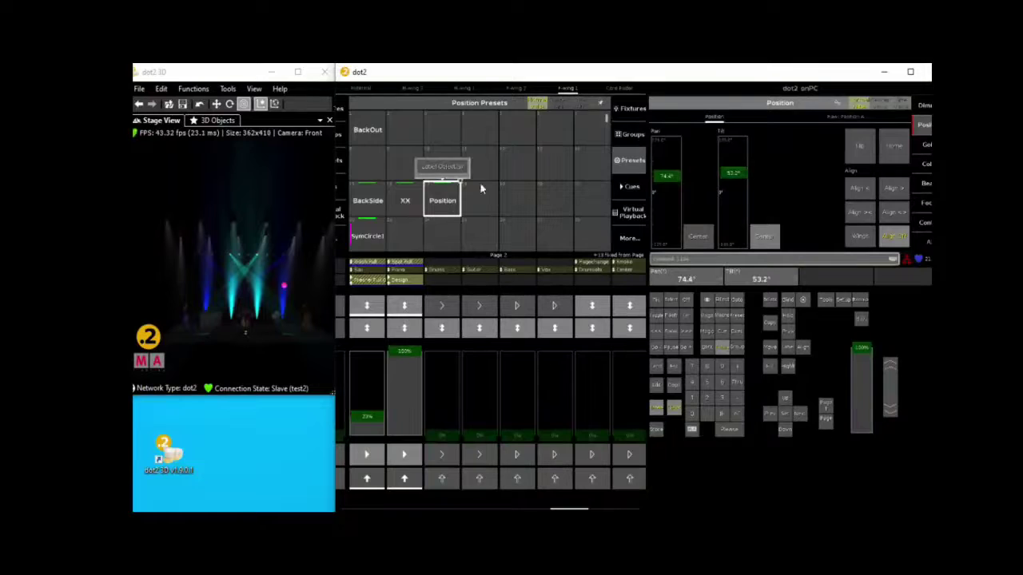
left_click(459, 171)
type("Kreu")
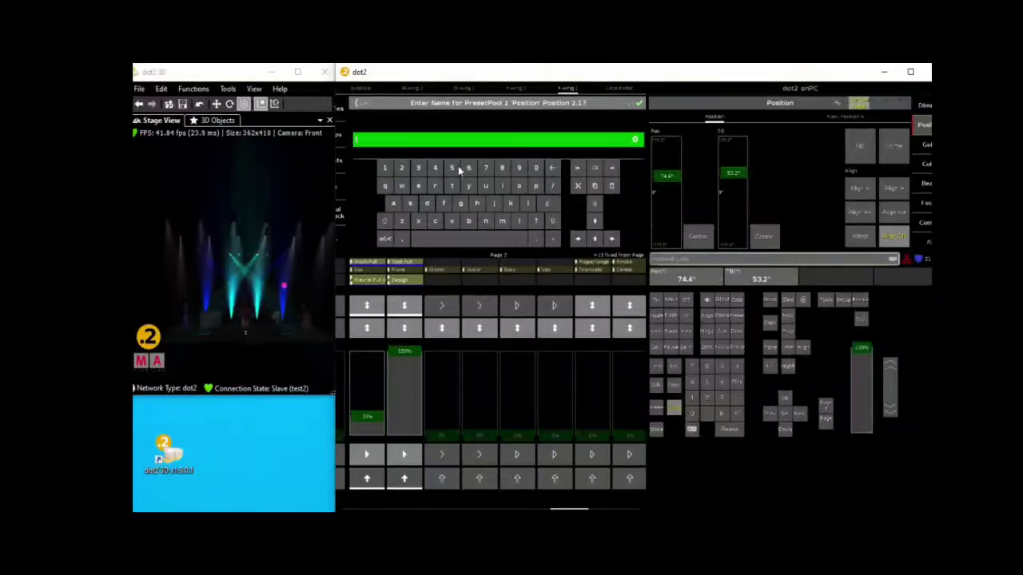
type("z")
left_click(637, 104)
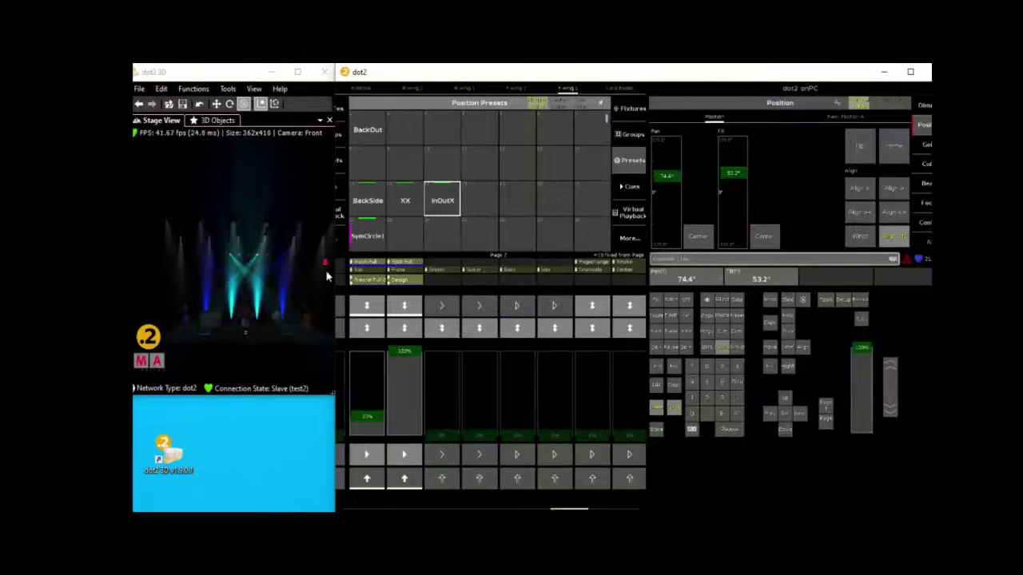
- Aim the All Spot beams at the drums in the 3D stage view, at about 97.5° pan and 34.3° tilt
left_click(246, 321)
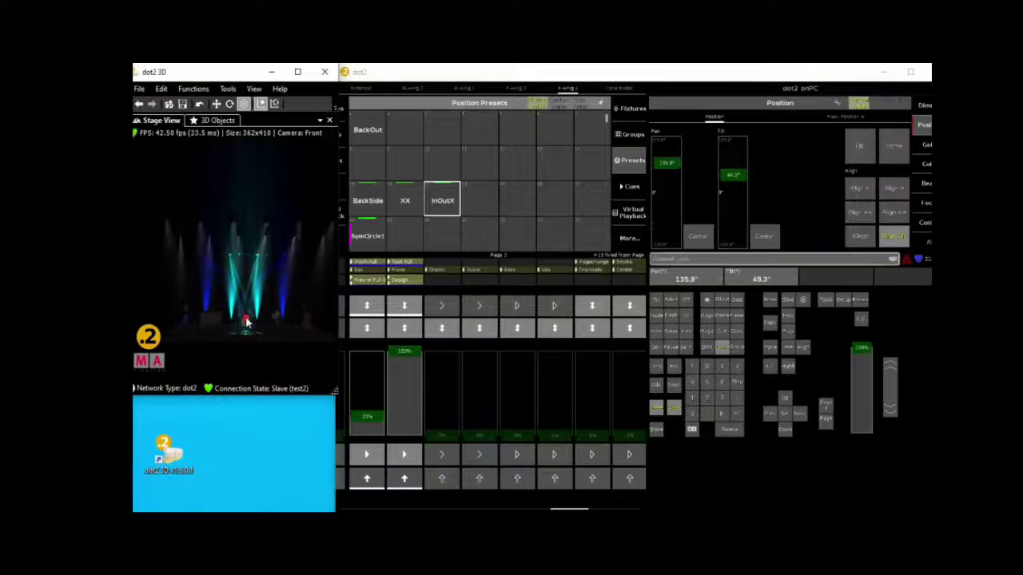
left_click(246, 314)
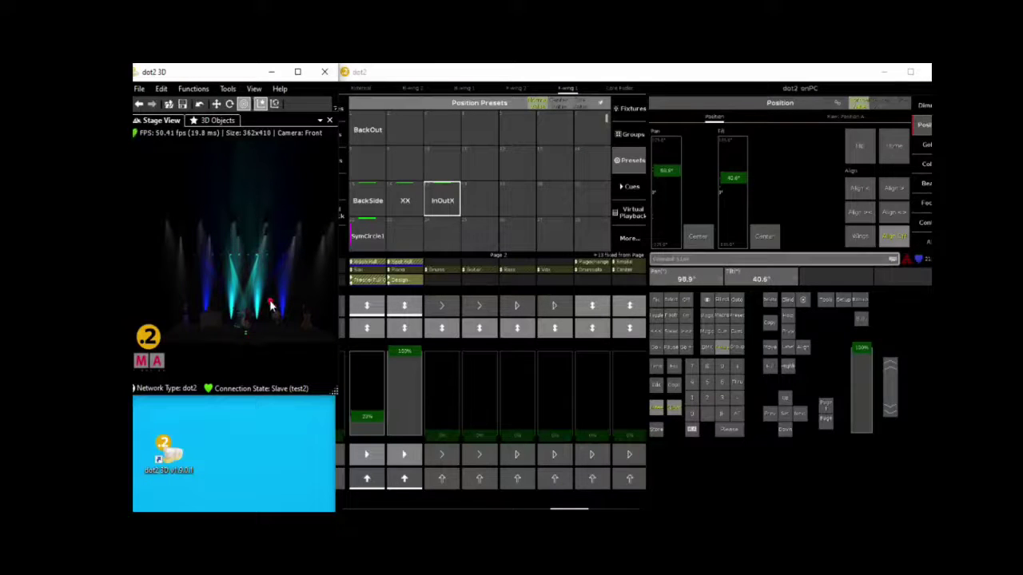
left_click_drag(270, 305, 265, 307)
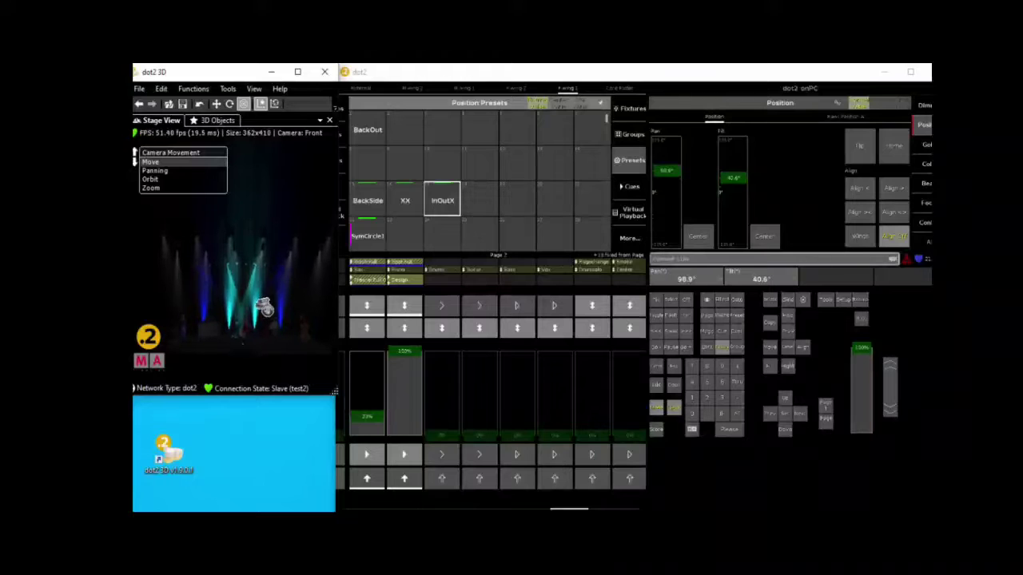
scroll(265, 307, "down", 2)
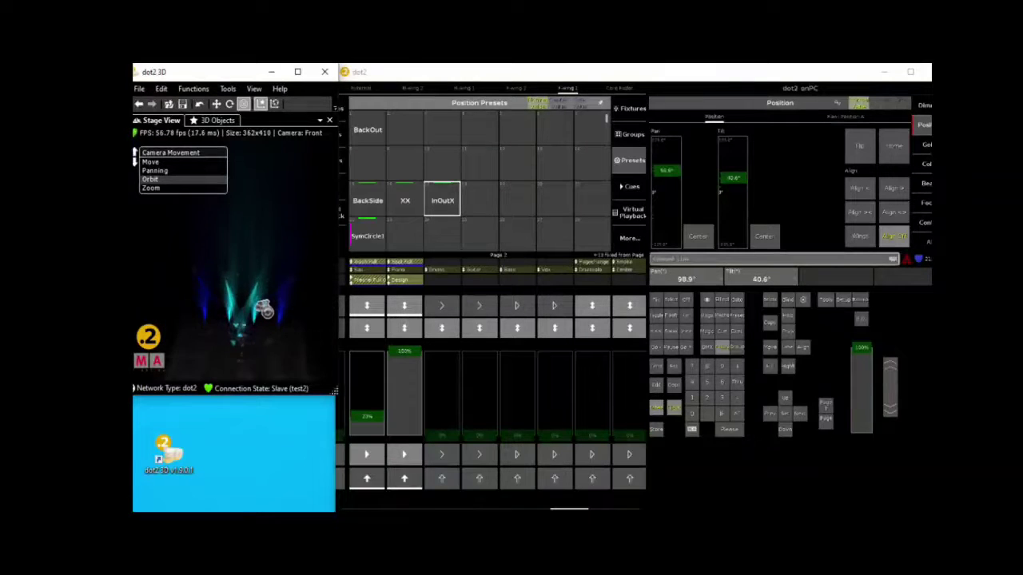
left_click_drag(264, 308, 244, 335)
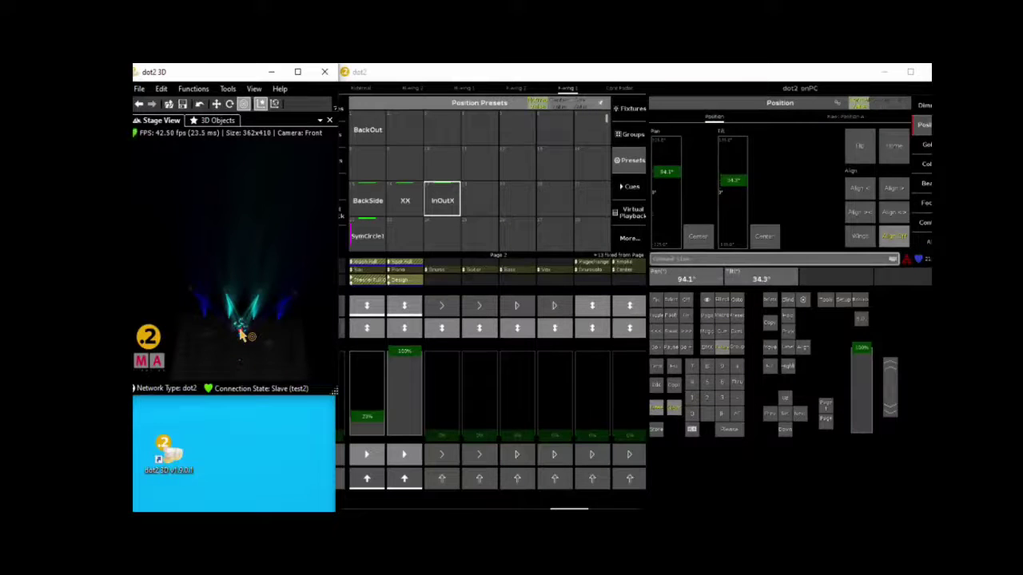
left_click_drag(240, 330, 270, 293)
scroll(269, 346, "up", 2)
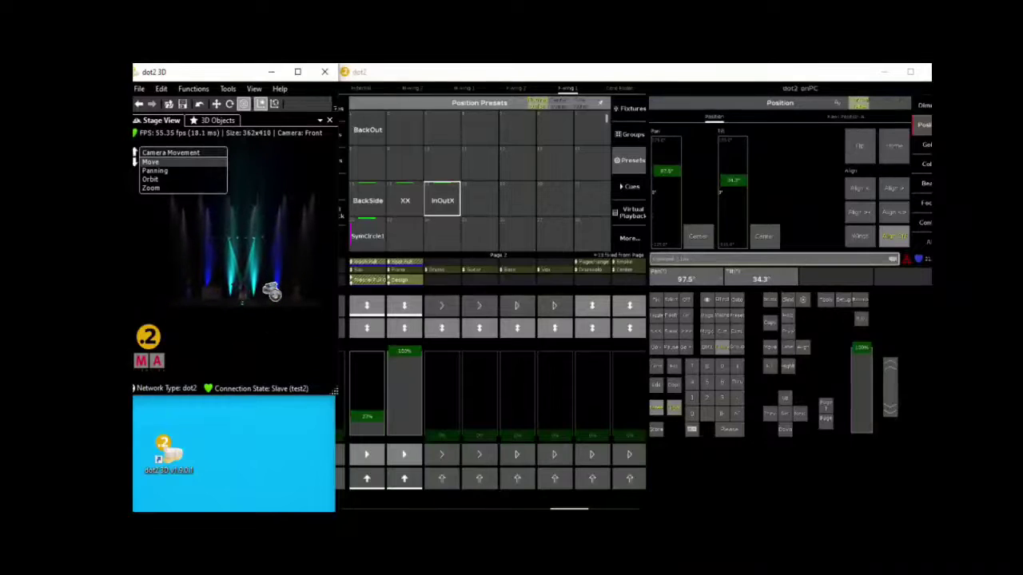
scroll(273, 293, "down", 1)
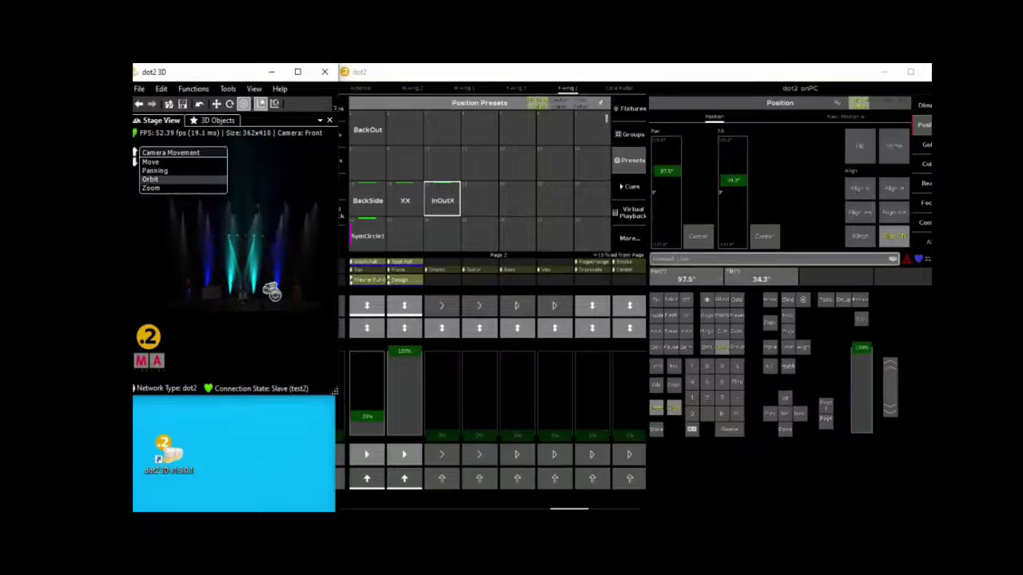
left_click_drag(272, 294, 279, 298)
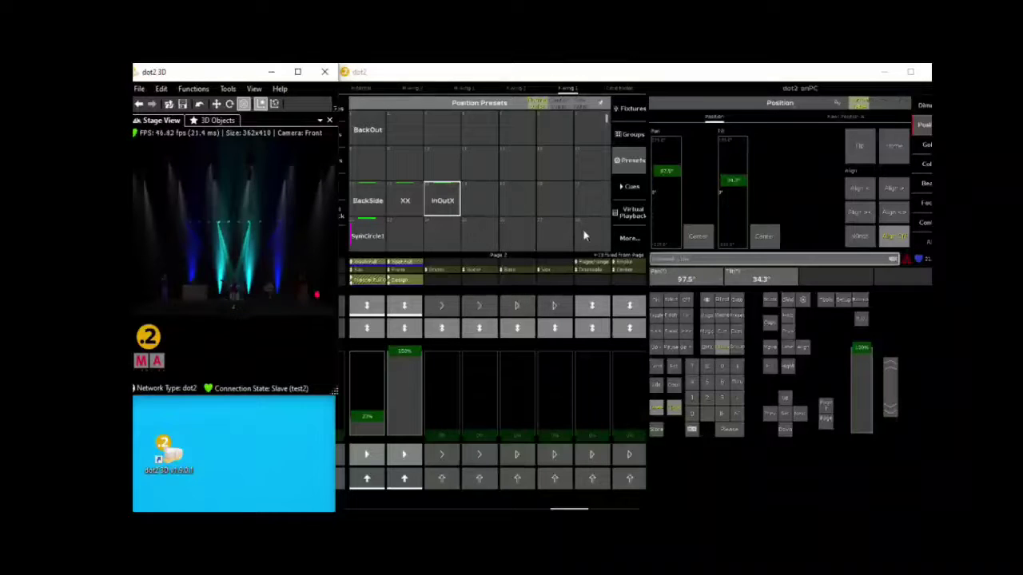
- Store the spots' aim in the position preset slot after InOutX and name it Drums
left_click(658, 432)
left_click(481, 201)
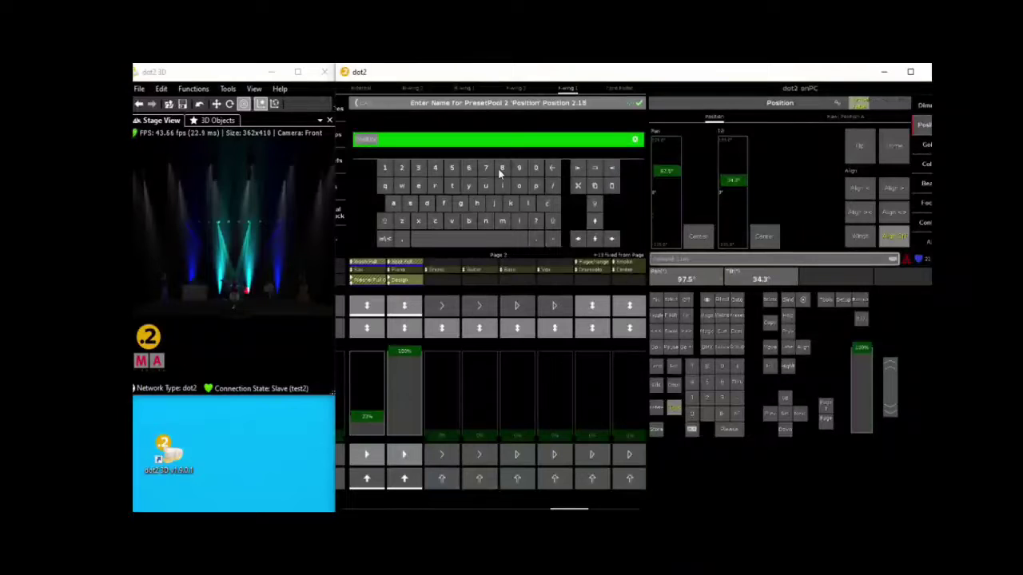
type("Drums")
key("Return")
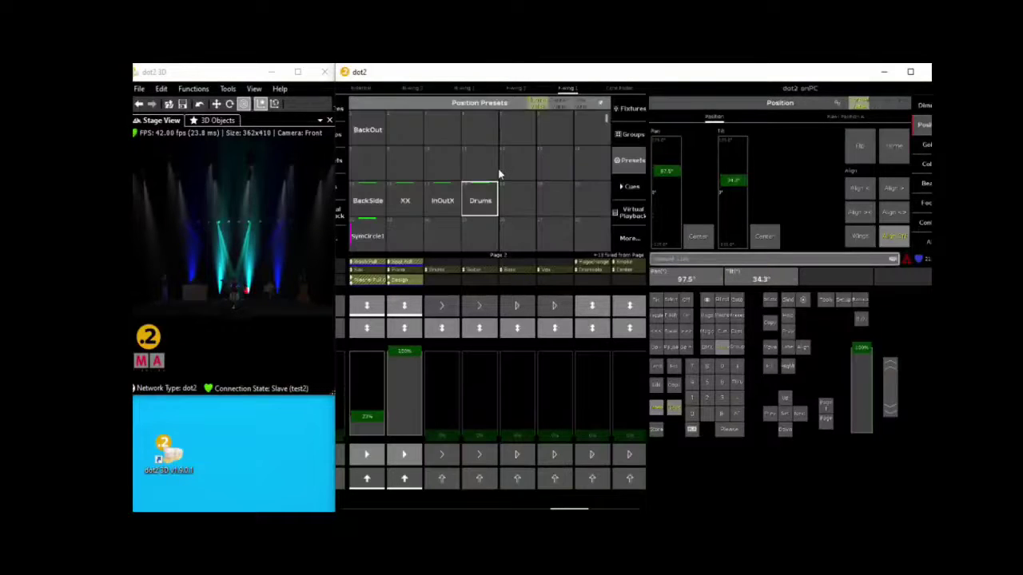
- Clear the programmer, then recall the InOutX and Drums position presets to check them on the spots
left_click(677, 413)
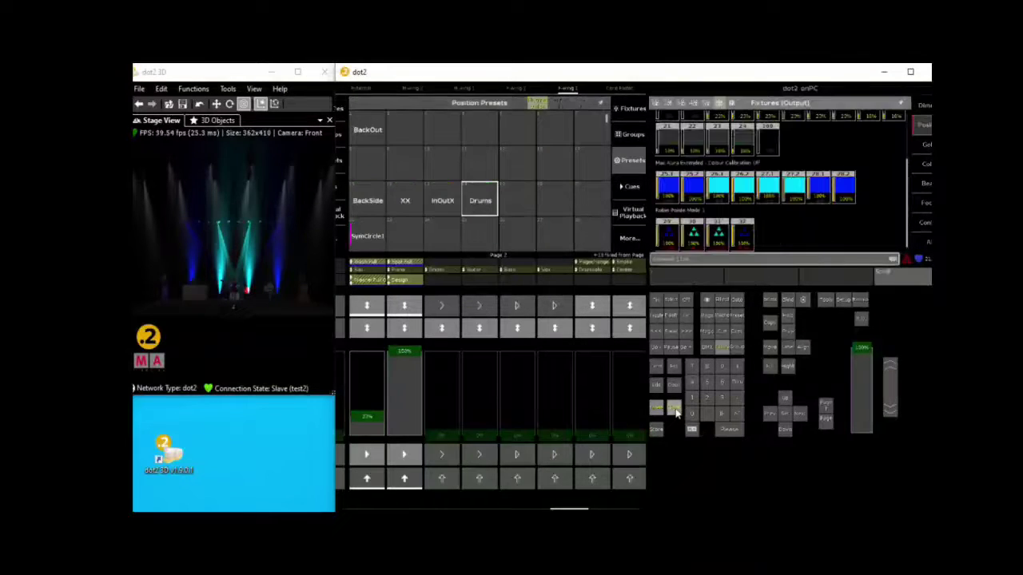
left_click(441, 204)
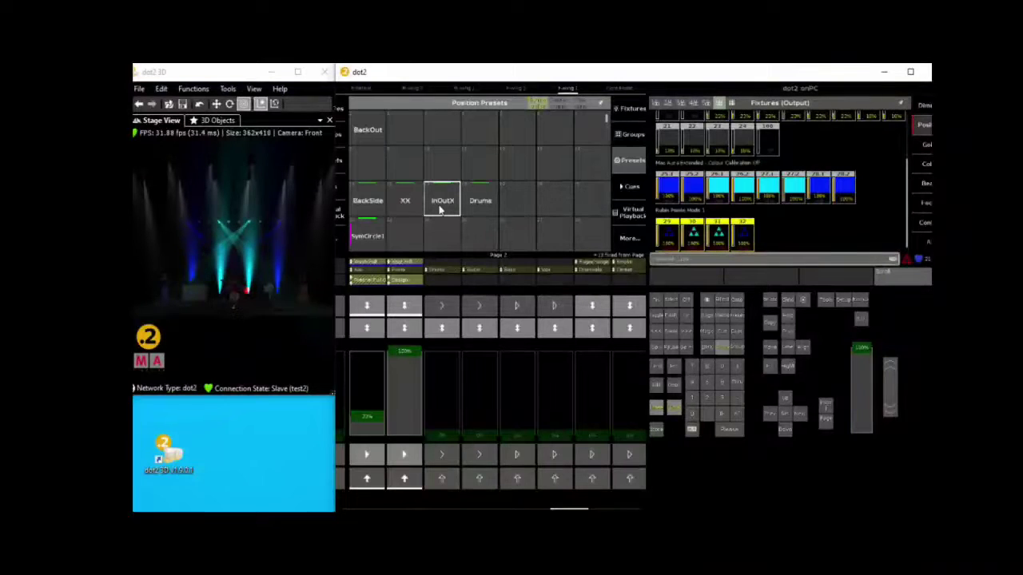
left_click(480, 206)
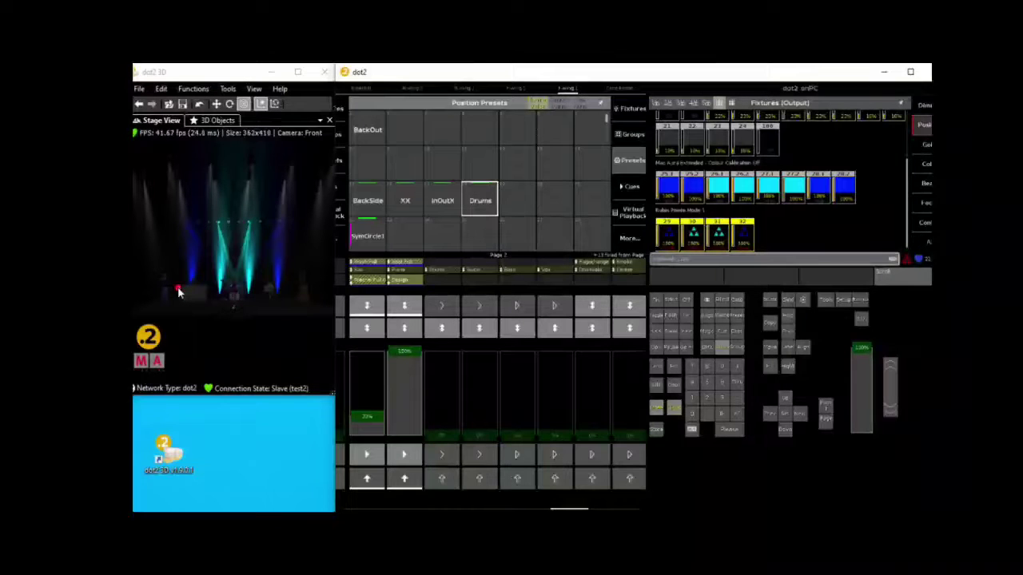
- Clear the programmer, select the All Wash group and centre its pan and tilt at 0°
left_click(632, 134)
left_click(675, 410)
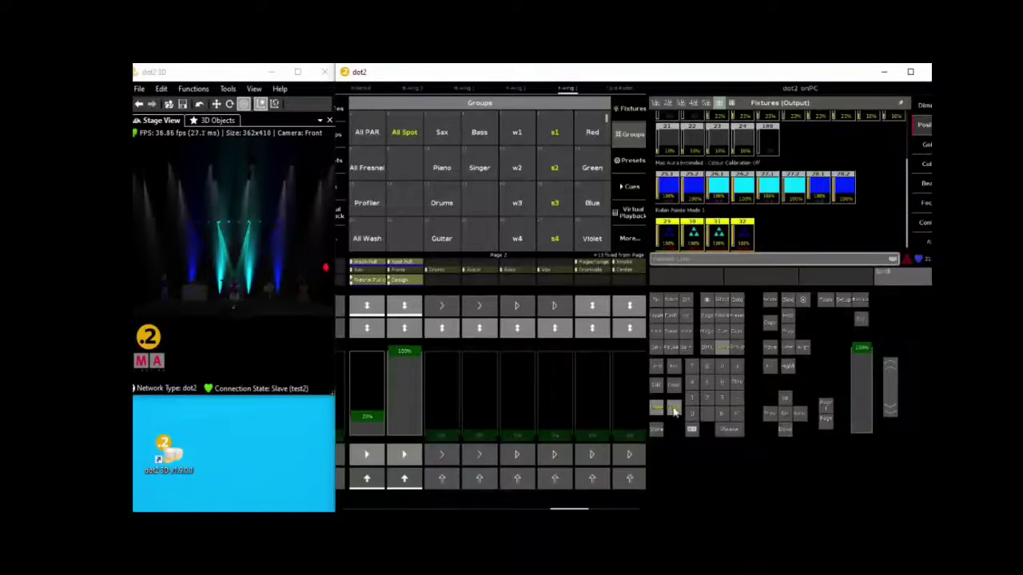
left_click(368, 240)
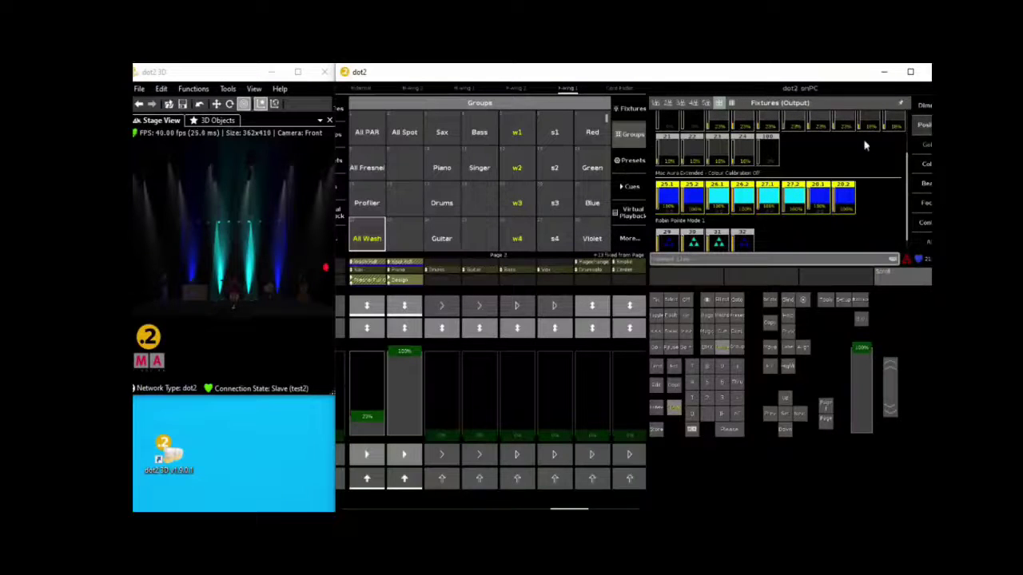
left_click(923, 126)
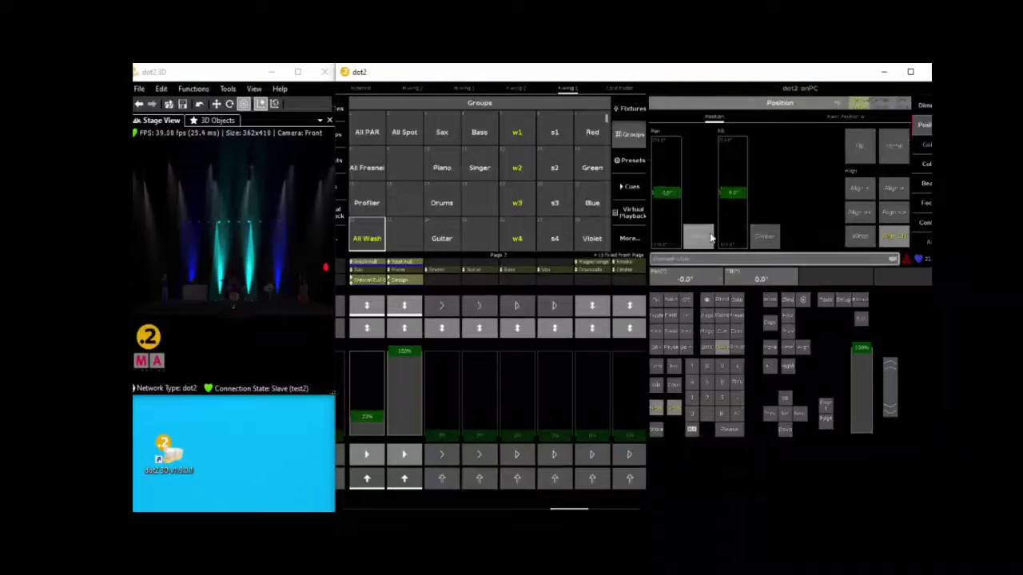
left_click(764, 237)
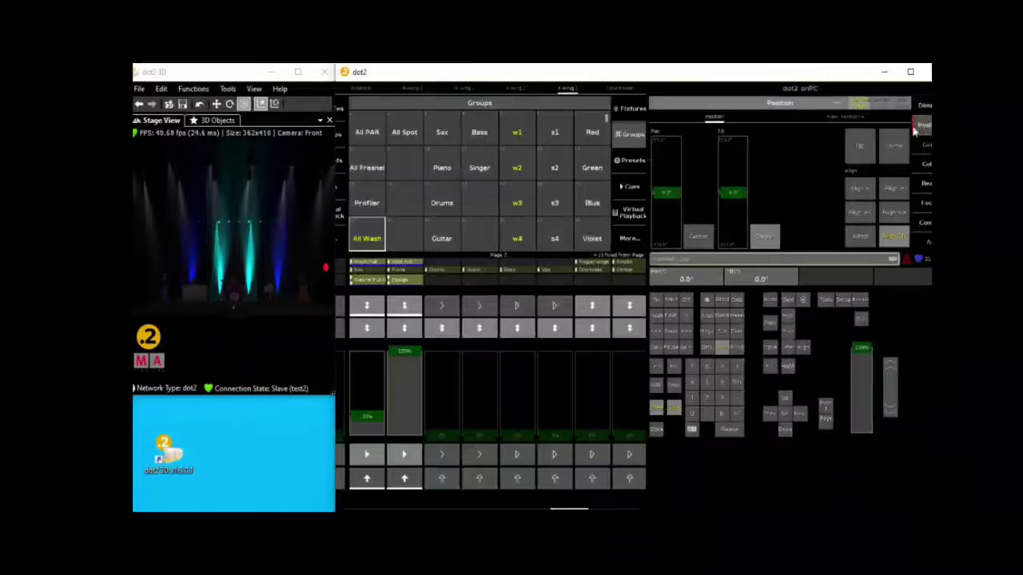
- Store the centred wash position in the preset slot after BackOut and name it StraightUp
left_click(657, 430)
left_click(615, 161)
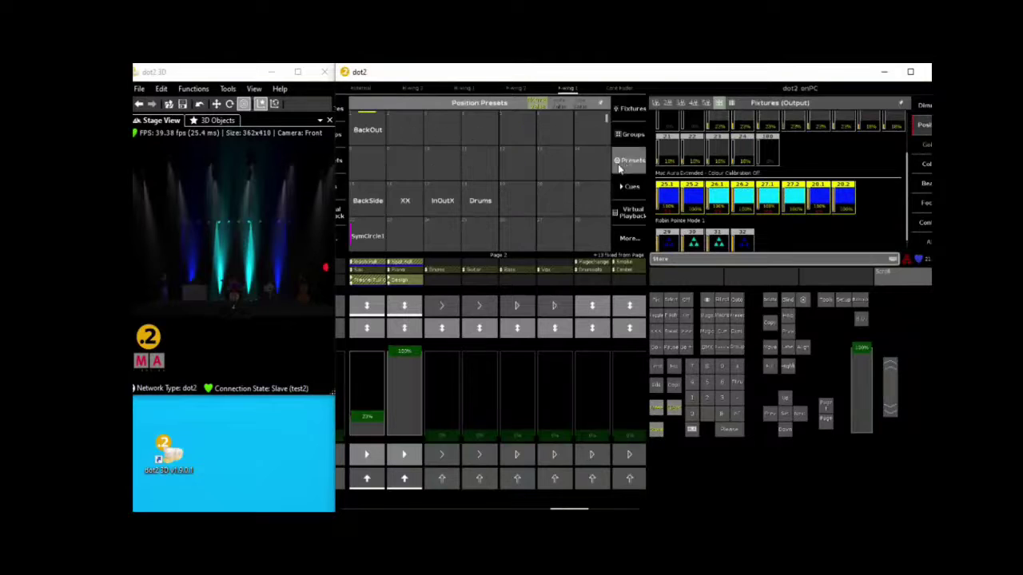
left_click(401, 139)
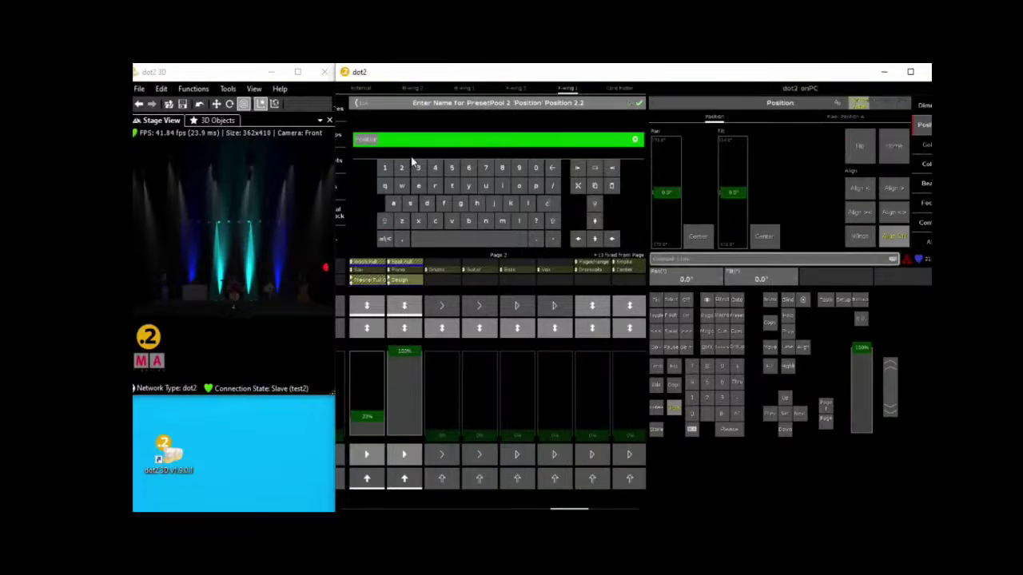
key("BackSpace")
type("StraightUp")
key("Return")
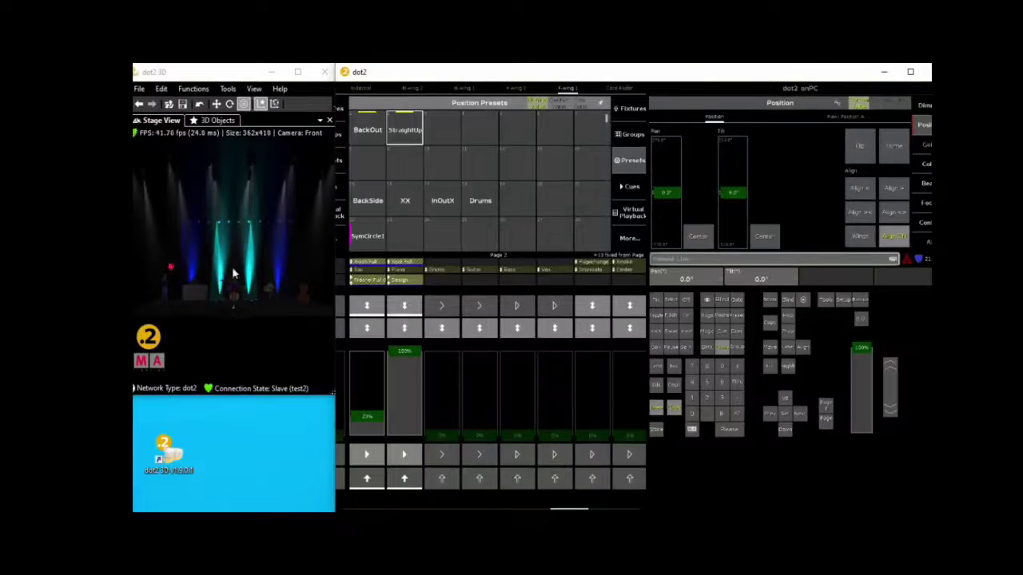
- Aim wash group w1 outward to its side of the stage, at about 29.5° pan and -61.8° tilt
left_click(630, 134)
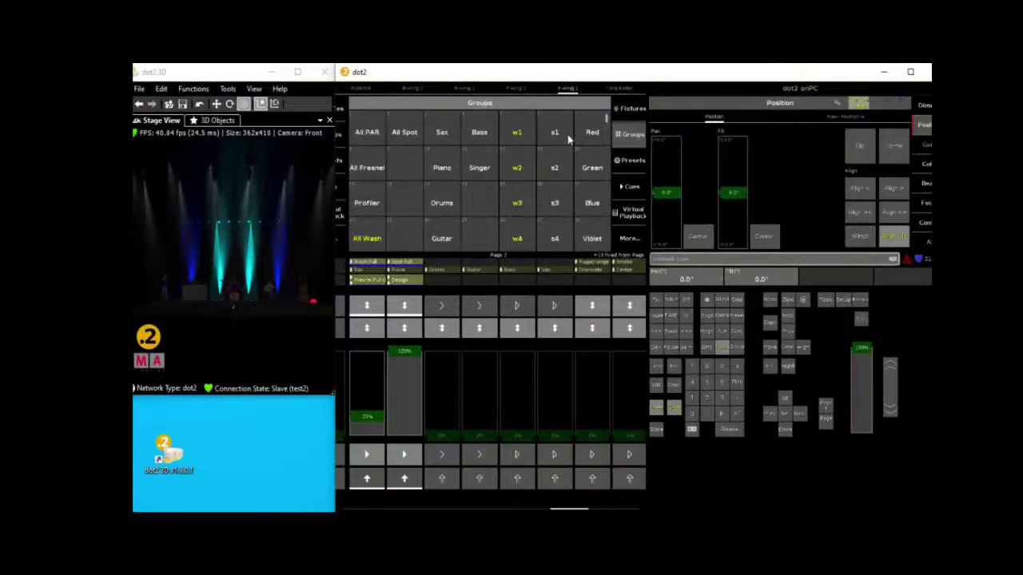
left_click(518, 134)
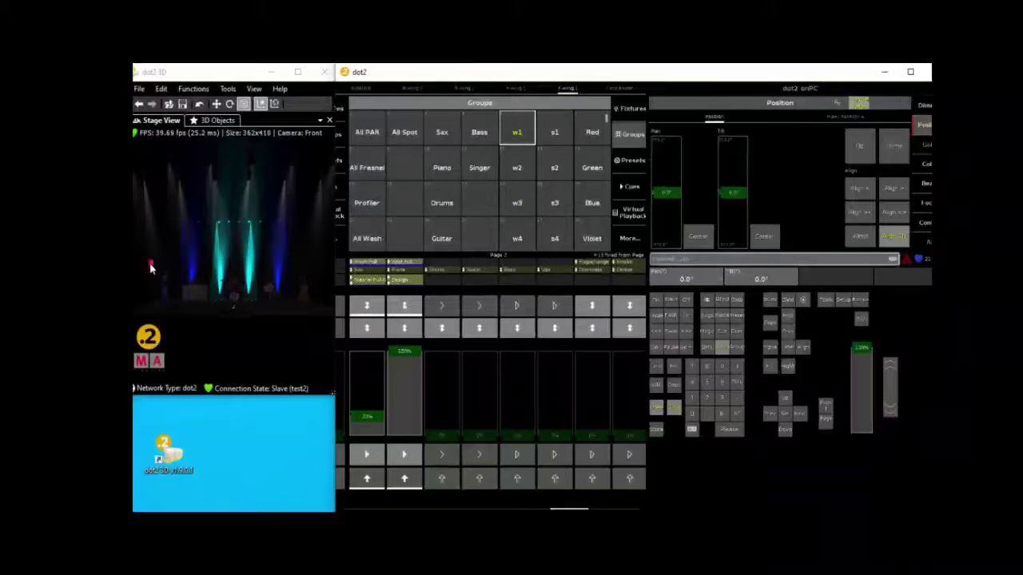
left_click(152, 269)
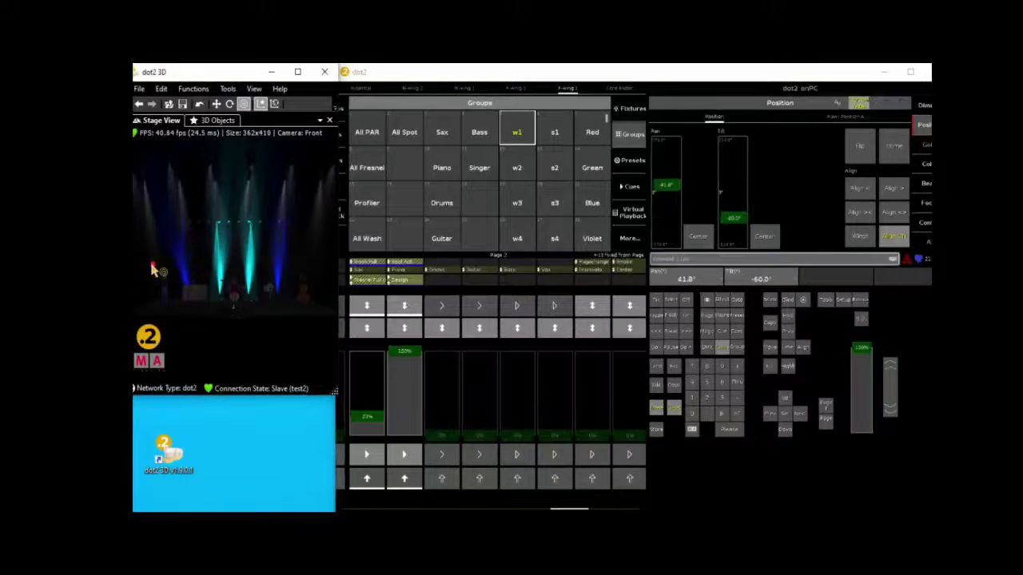
left_click_drag(152, 269, 146, 258)
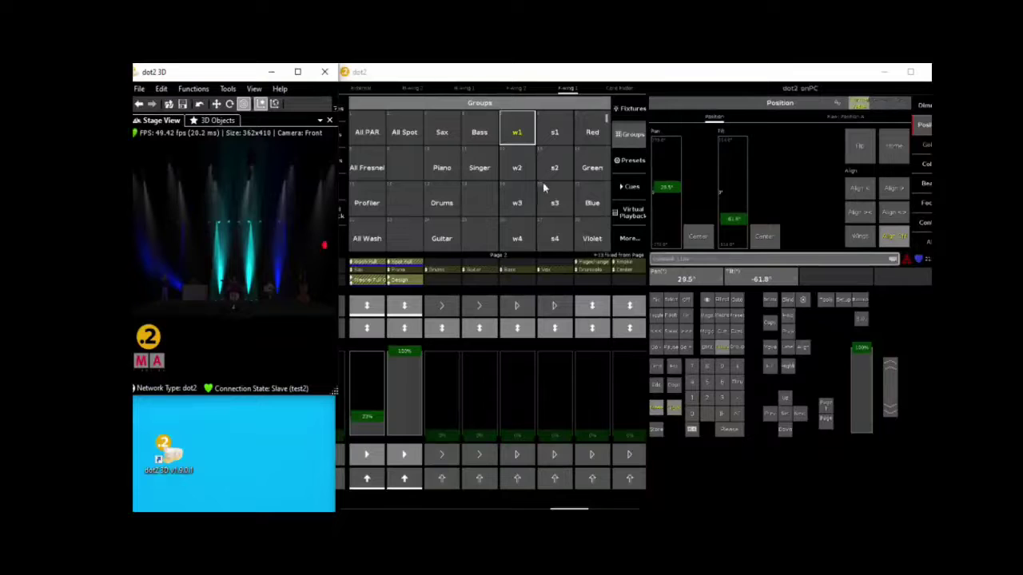
- Aim wash group w4 outward to the opposite side of the stage, at about -20.4° pan and -63.2° tilt
left_click(517, 238)
left_click(326, 258)
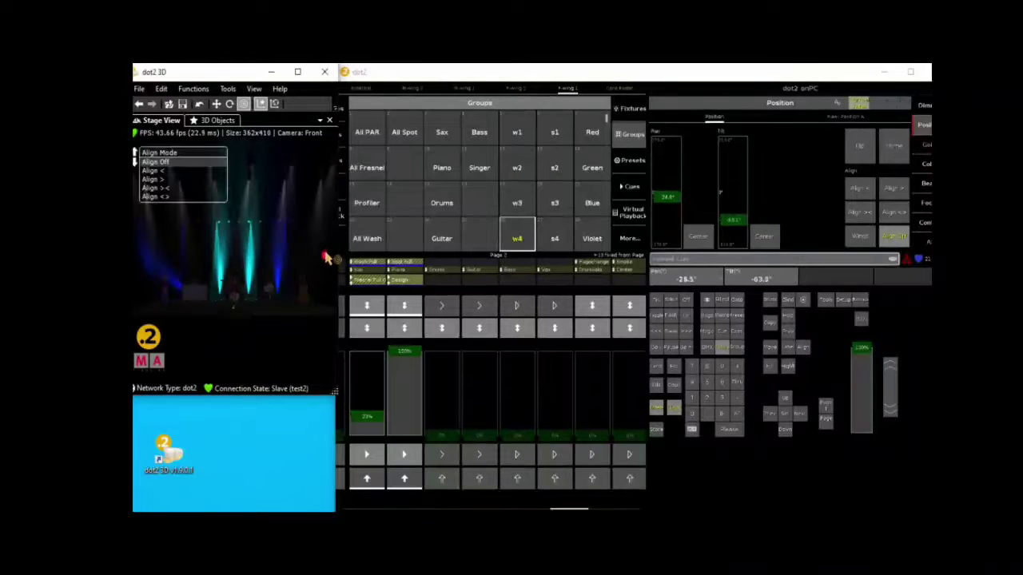
left_click_drag(326, 258, 332, 248)
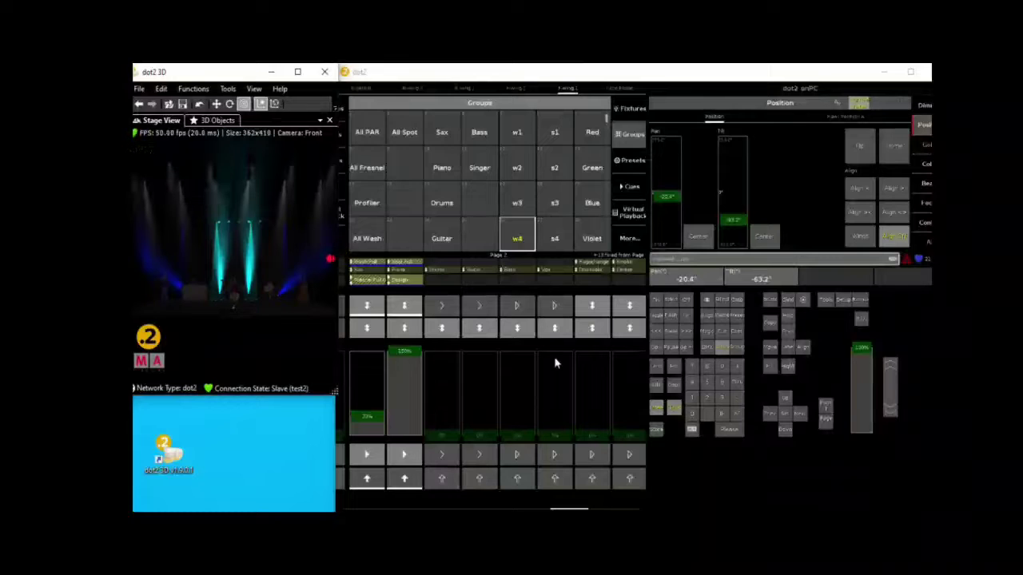
- Select wash groups w2 and w3 together and centre their pan and tilt at 0°
left_click(523, 167)
left_click(521, 202)
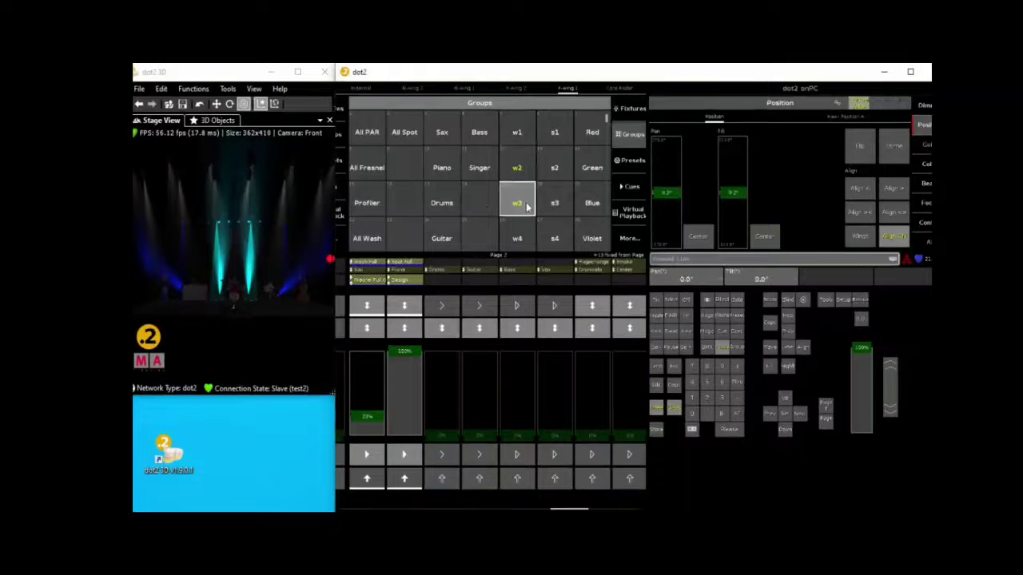
left_click(763, 235)
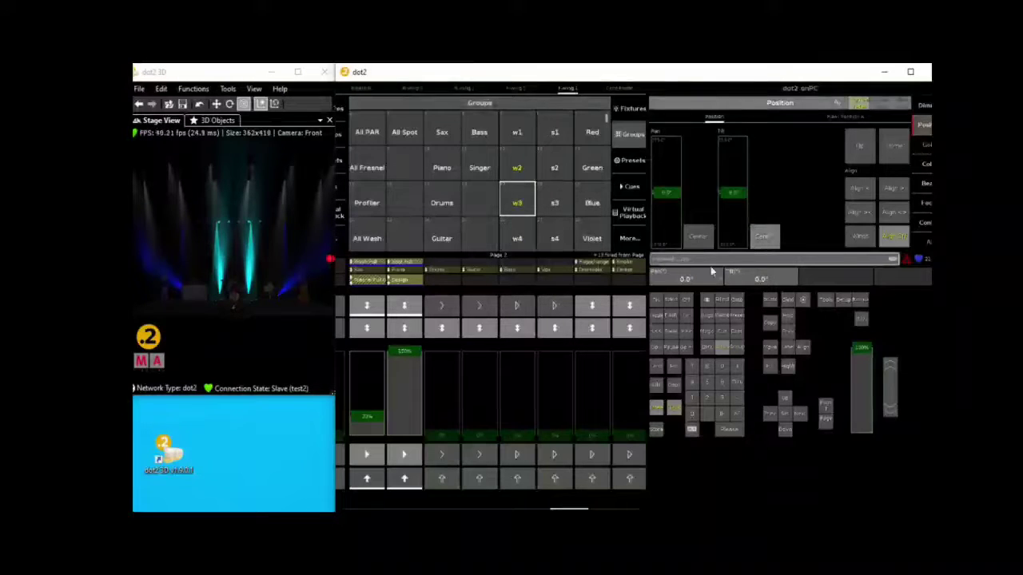
- Store the current wash position in the preset slot after StraightUp, name it BackSide, and clear the programmer
left_click(629, 162)
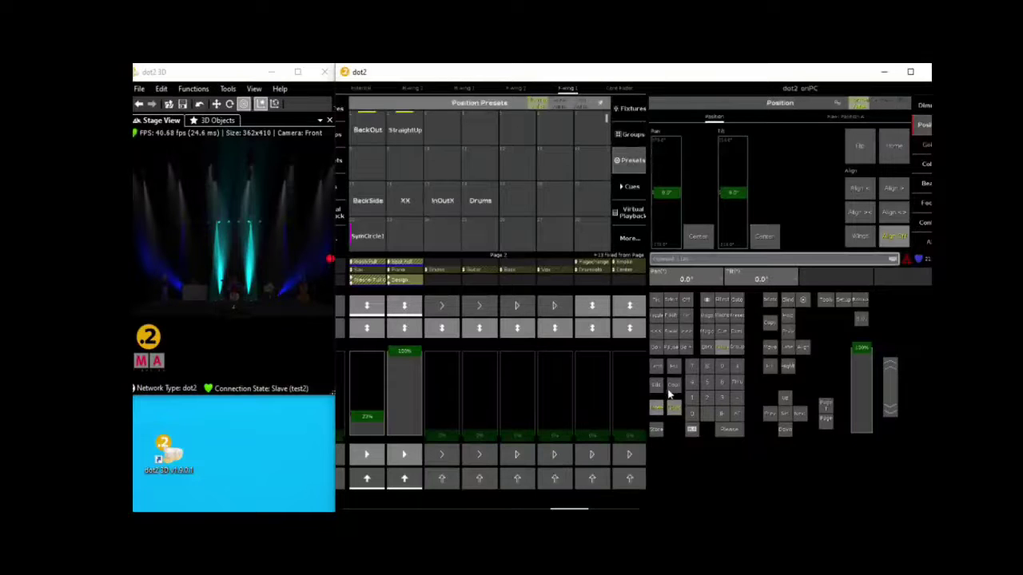
left_click(657, 433)
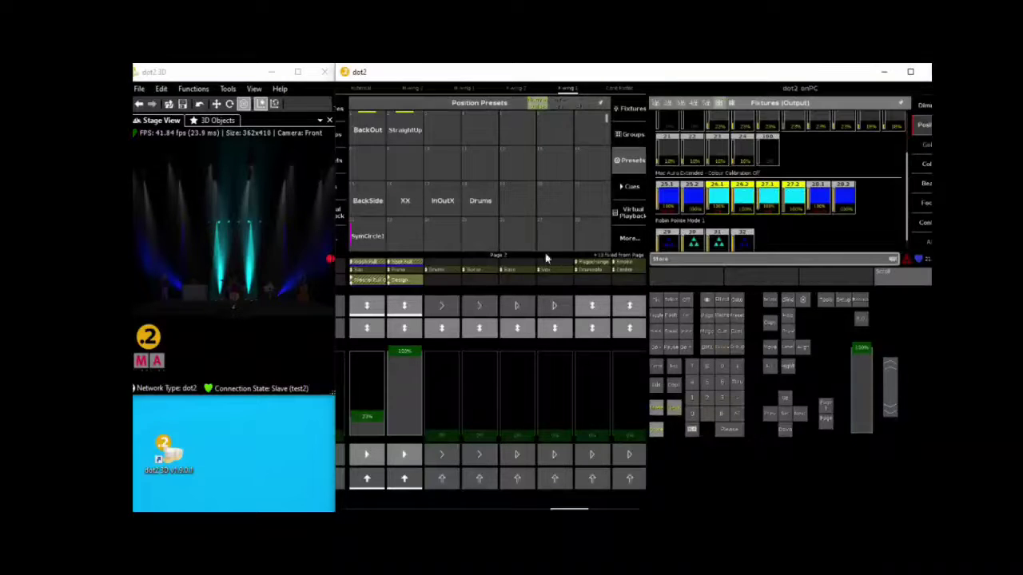
left_click(441, 135)
left_click(443, 157)
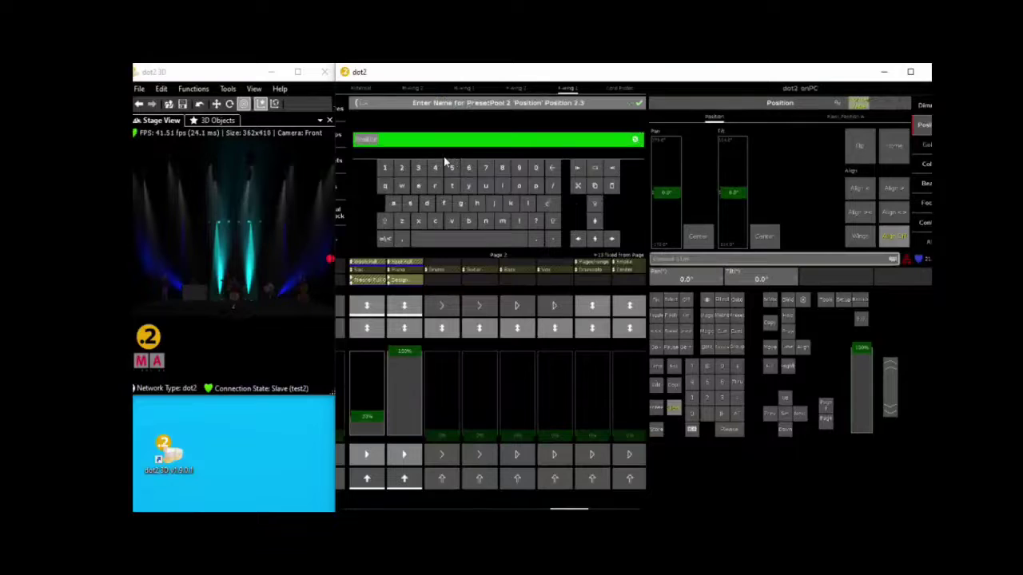
key("BackSpace")
type("Backdrop")
key("Return")
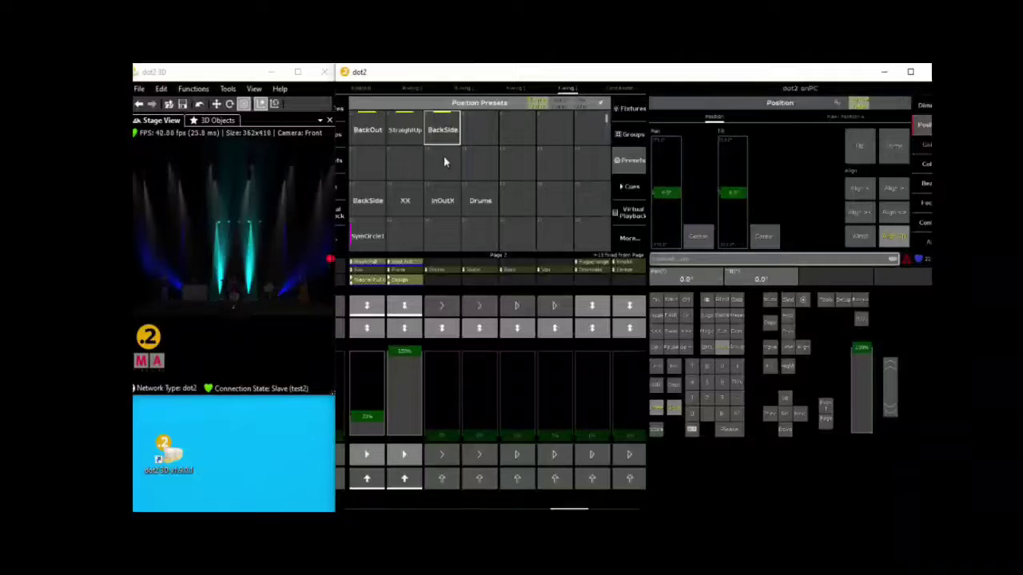
left_click(676, 410)
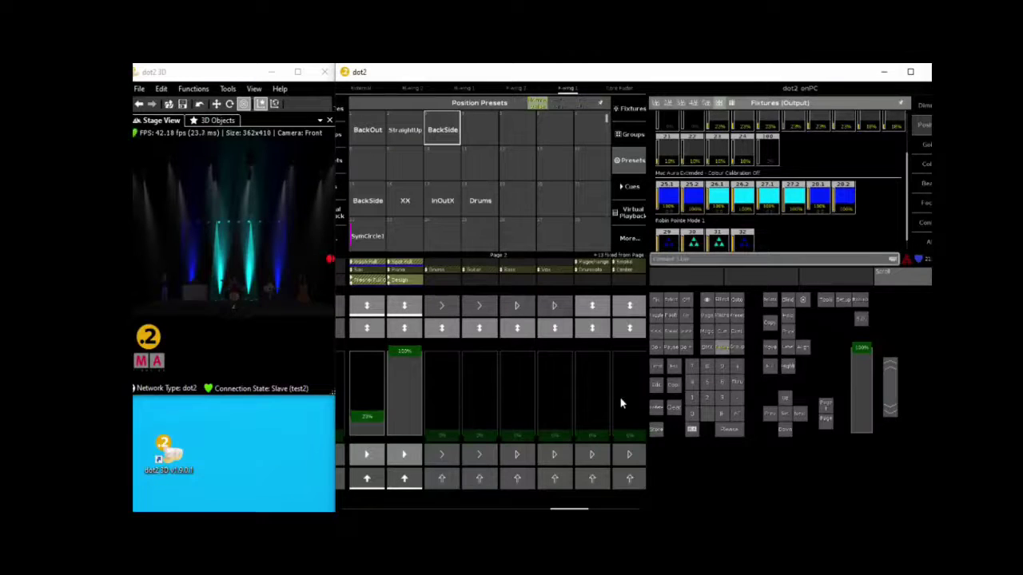
left_click(367, 314)
left_click(404, 312)
mouse_move(408, 354)
left_mouse_down()
mouse_move(407, 415)
mouse_move(408, 352)
left_mouse_up()
- Recall the StraightUp position preset for the All Wash group
left_click(631, 137)
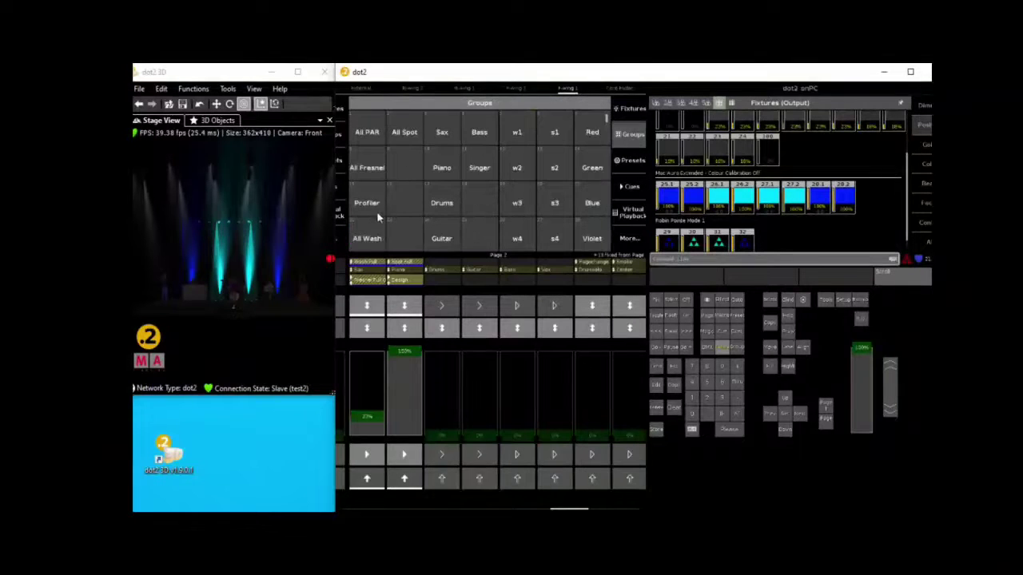
left_click(370, 236)
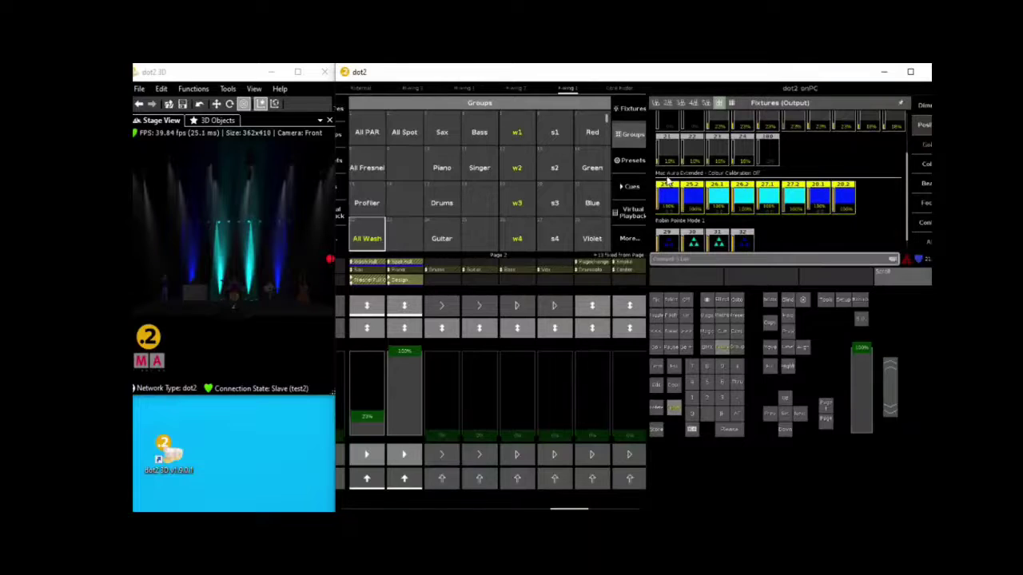
left_click(638, 164)
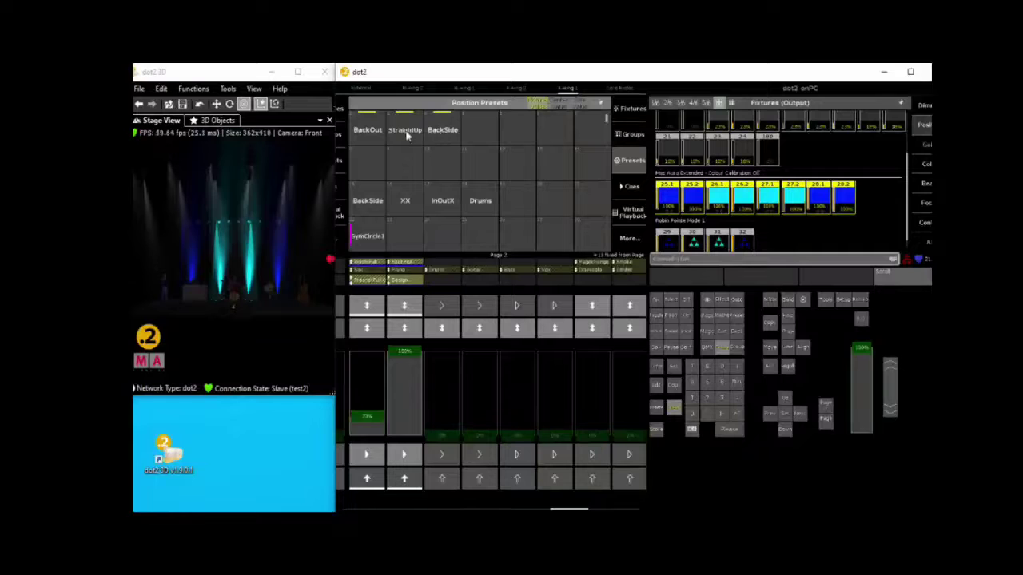
left_click(406, 134)
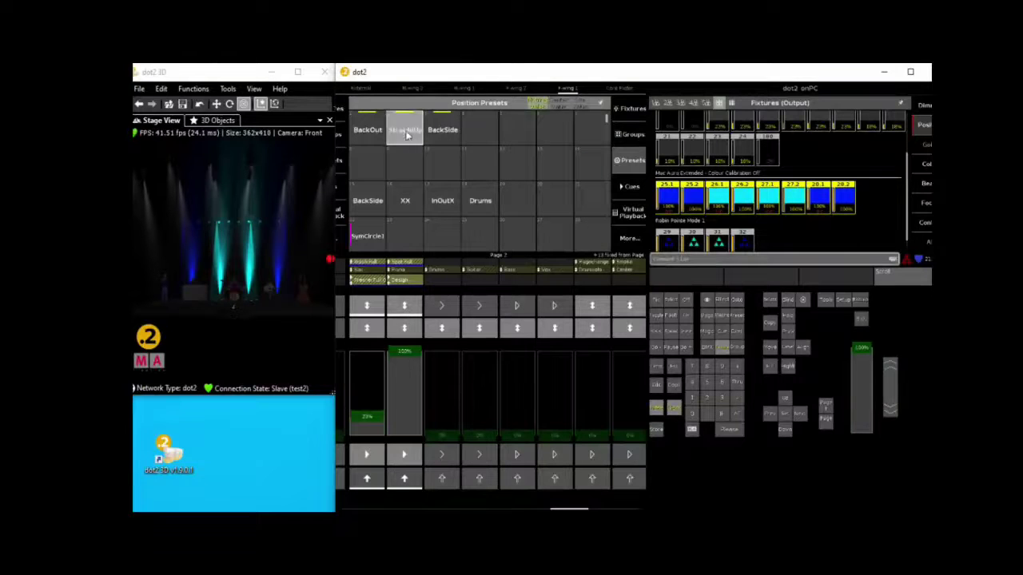
- Merge the StraightUp wash position into the existing cue of the Design executor and clear the programmer
left_click(654, 430)
left_click(404, 454)
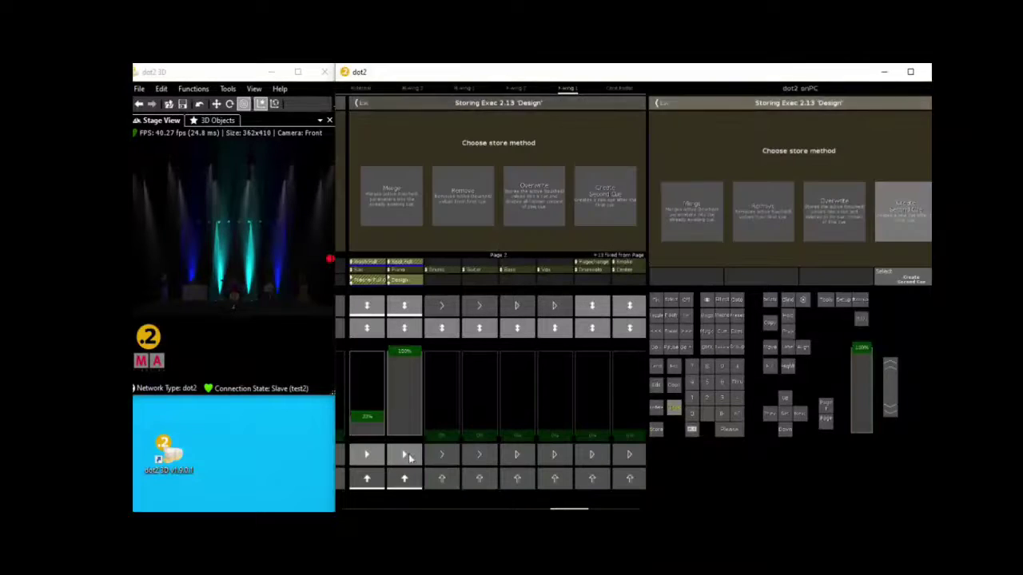
left_click(391, 202)
left_click(674, 409)
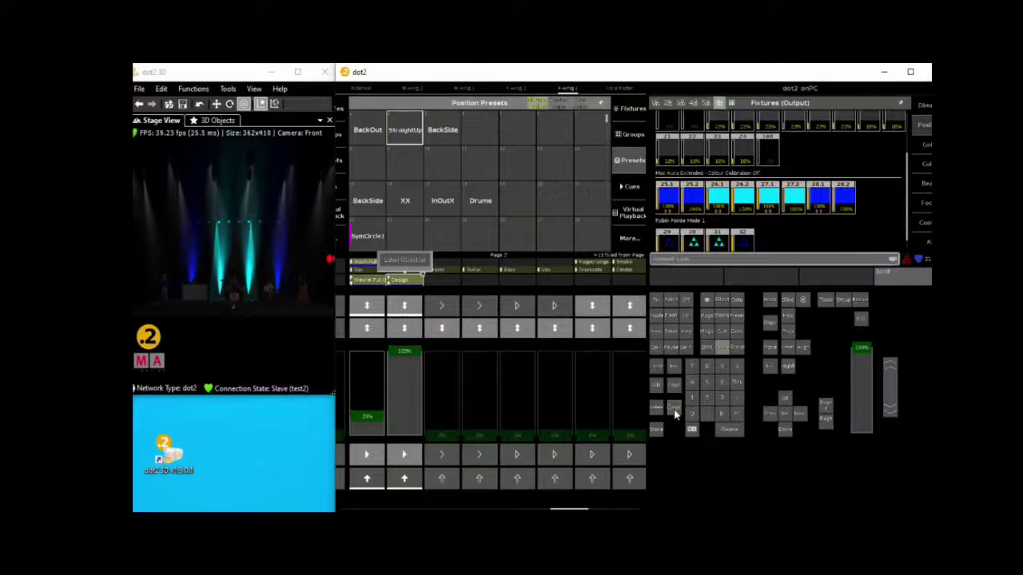
left_click(674, 410)
left_click_drag(409, 375, 424, 276)
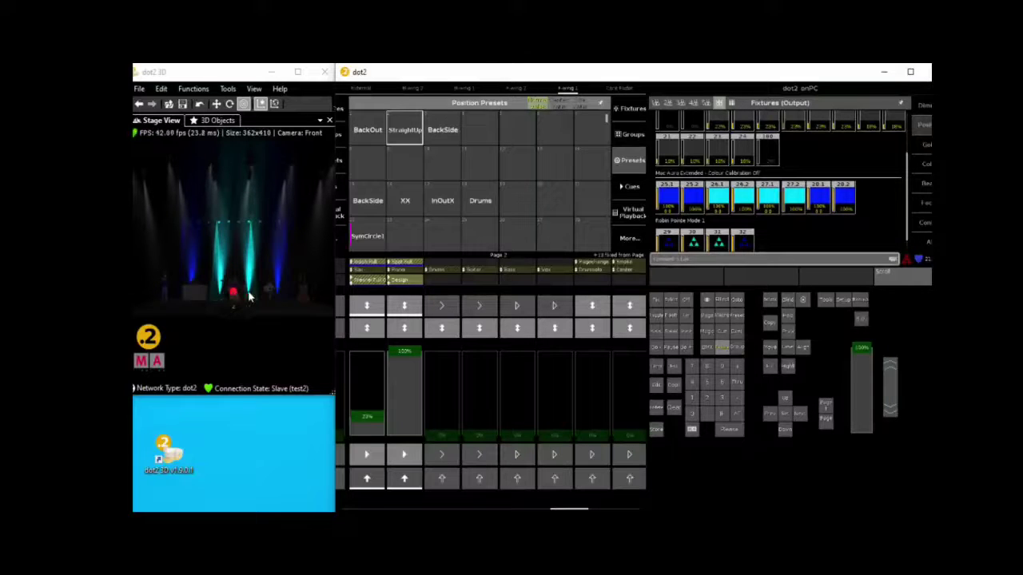
- Try the XX position preset on the All Spot group and settle on InOutX instead
left_click(628, 134)
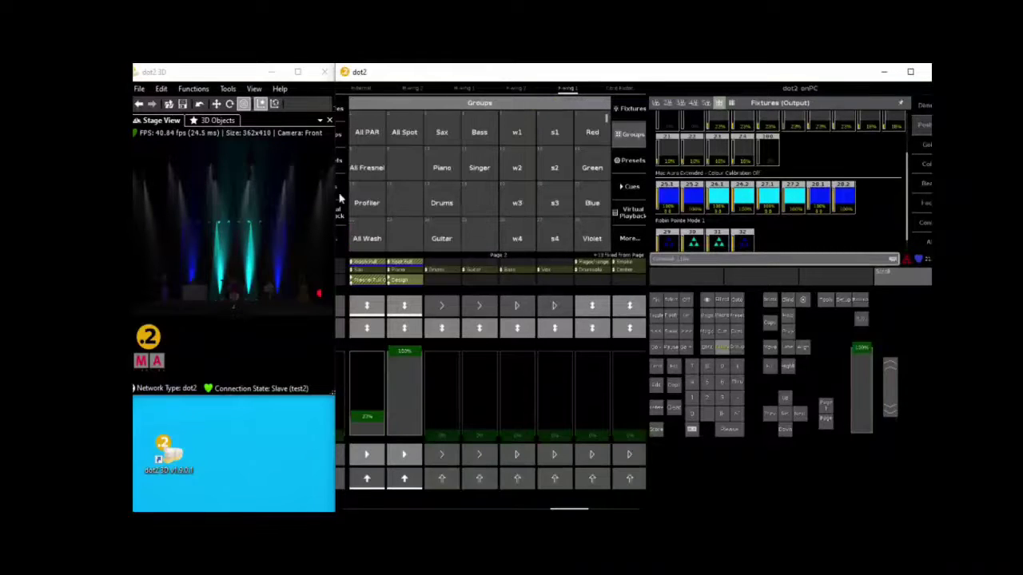
left_click(403, 132)
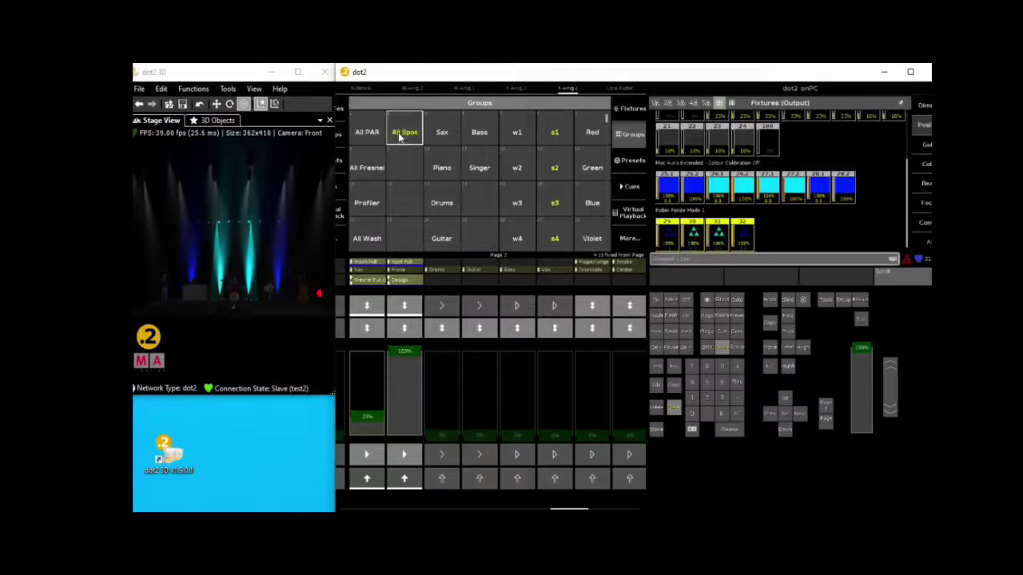
left_click(631, 162)
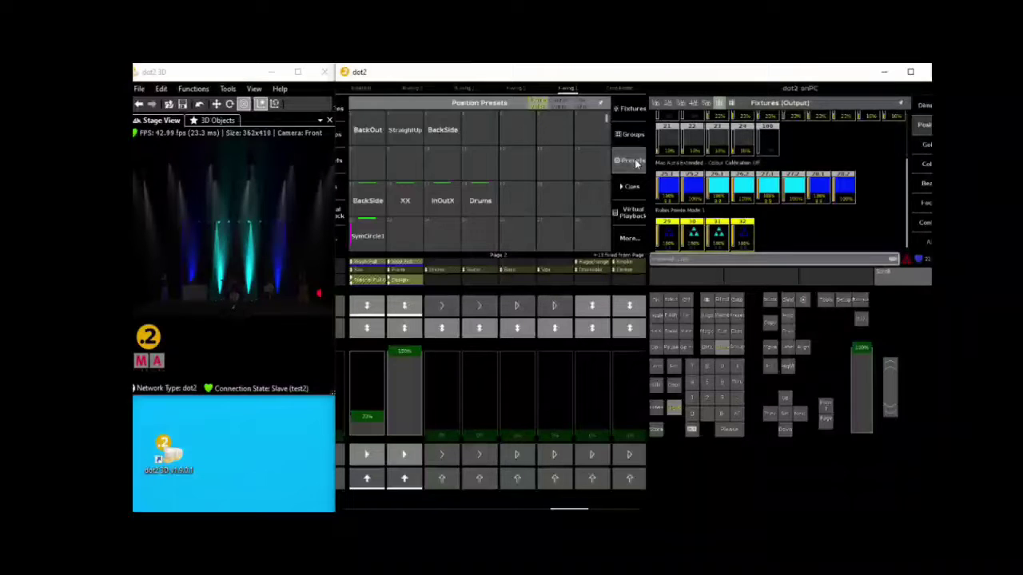
left_click(410, 206)
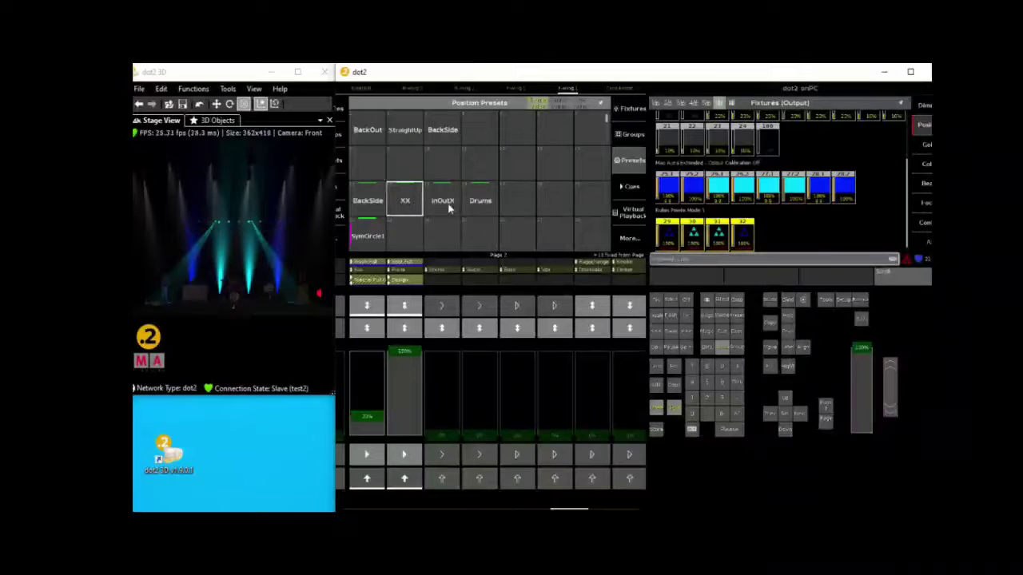
left_click(449, 206)
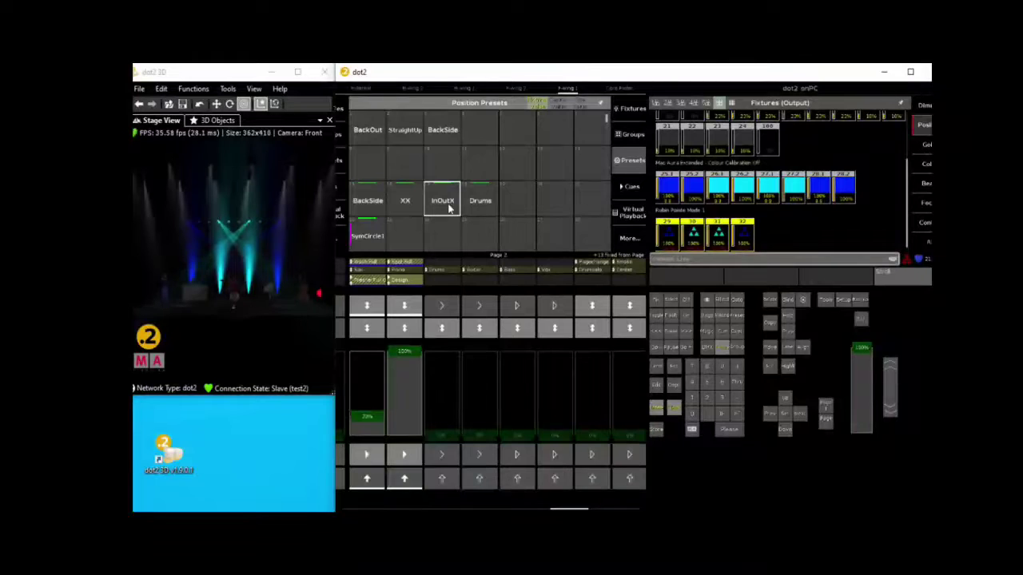
- Merge the InOutX spot position into the Design executor's cue and clear the programmer
left_click(656, 430)
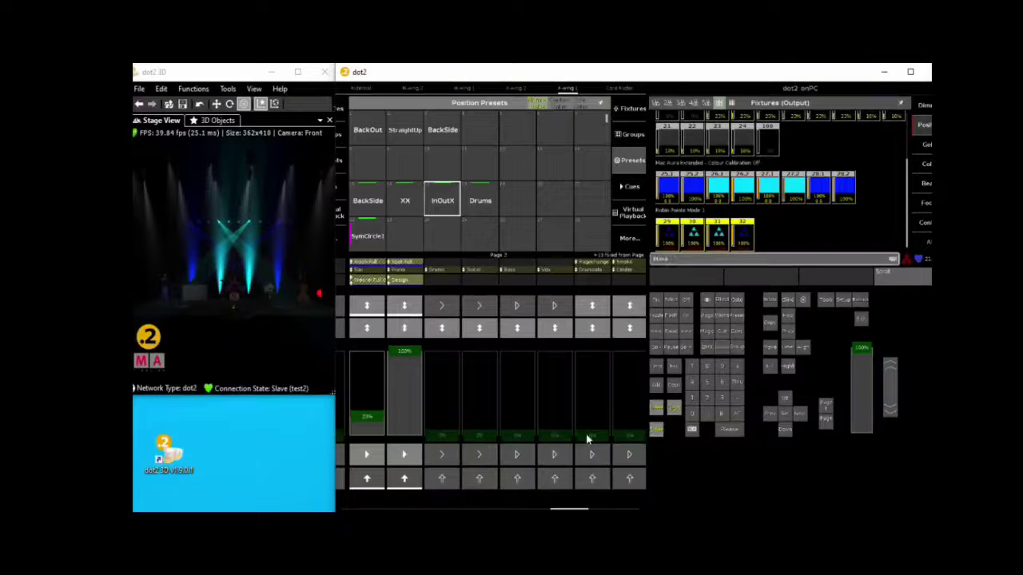
left_click(411, 459)
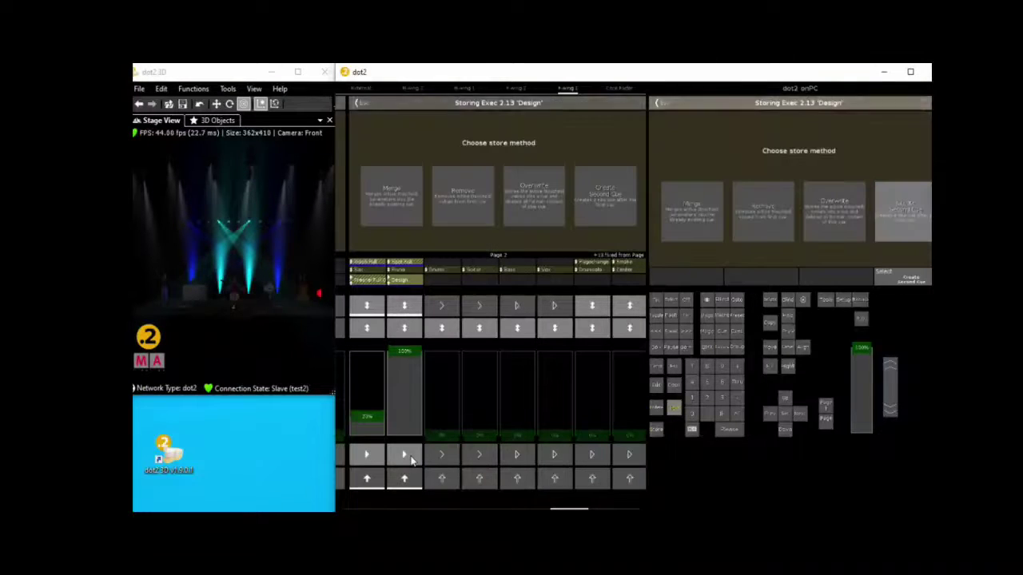
left_click(398, 196)
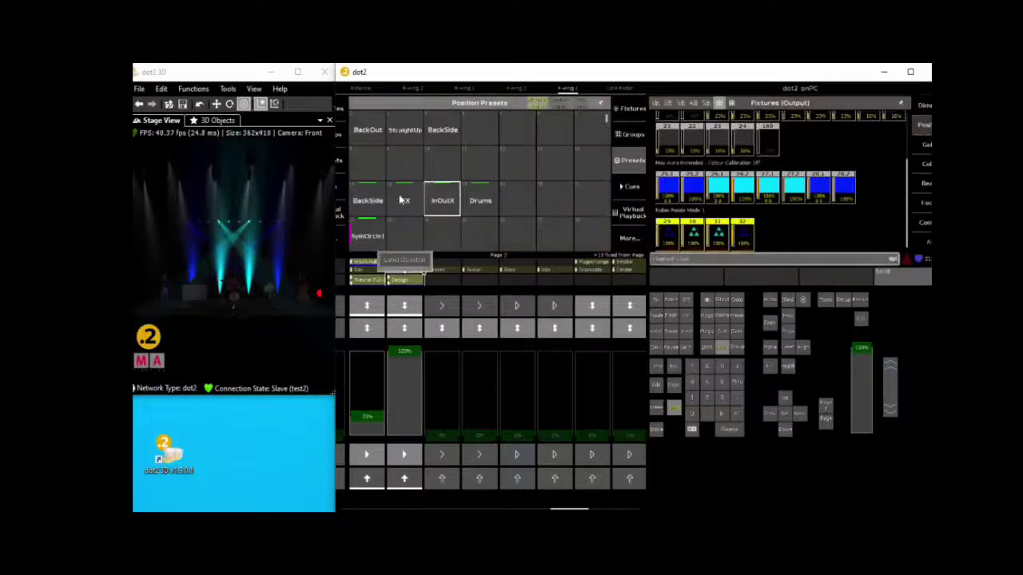
left_click(673, 407)
- Test the Design fader, leaving it at 100%, and switch off the Wash Full and Spot Full executors
mouse_move(407, 358)
left_mouse_down()
mouse_move(412, 468)
mouse_move(407, 350)
left_mouse_up()
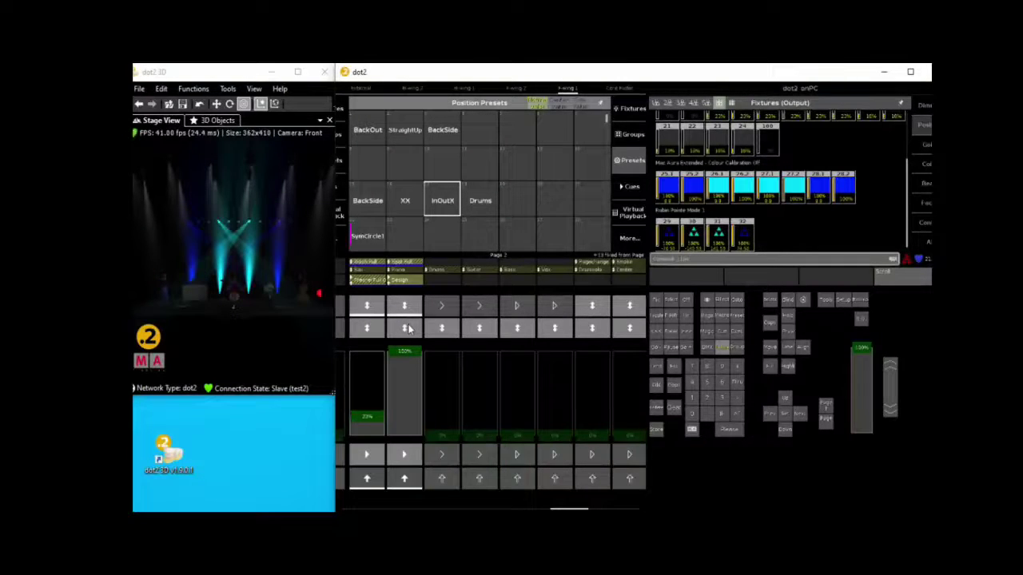
mouse_move(408, 351)
left_mouse_down()
mouse_move(407, 435)
mouse_move(413, 342)
left_mouse_up()
left_click(365, 312)
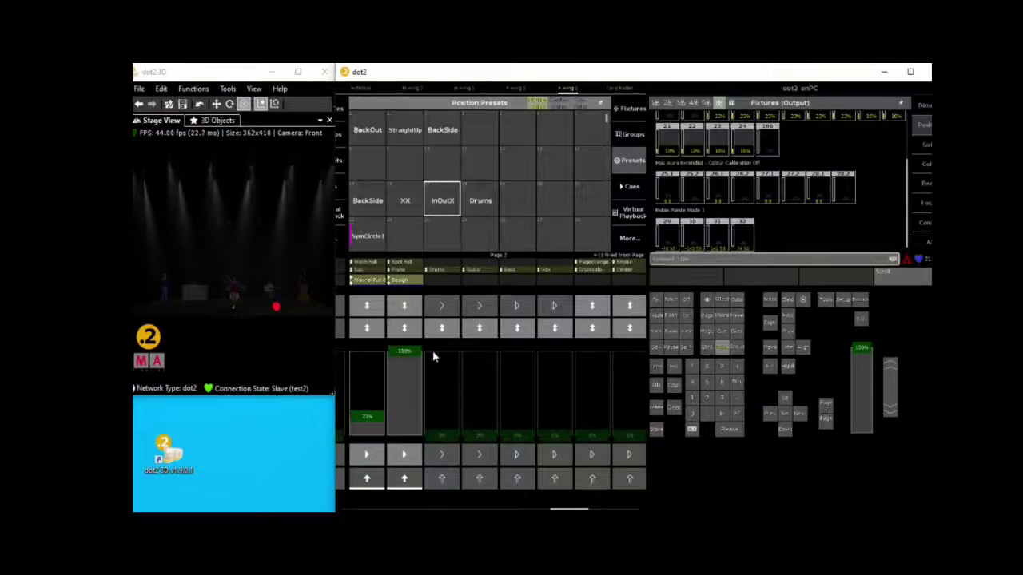
- Select the Singer group and bring its light to full intensity
left_click(630, 135)
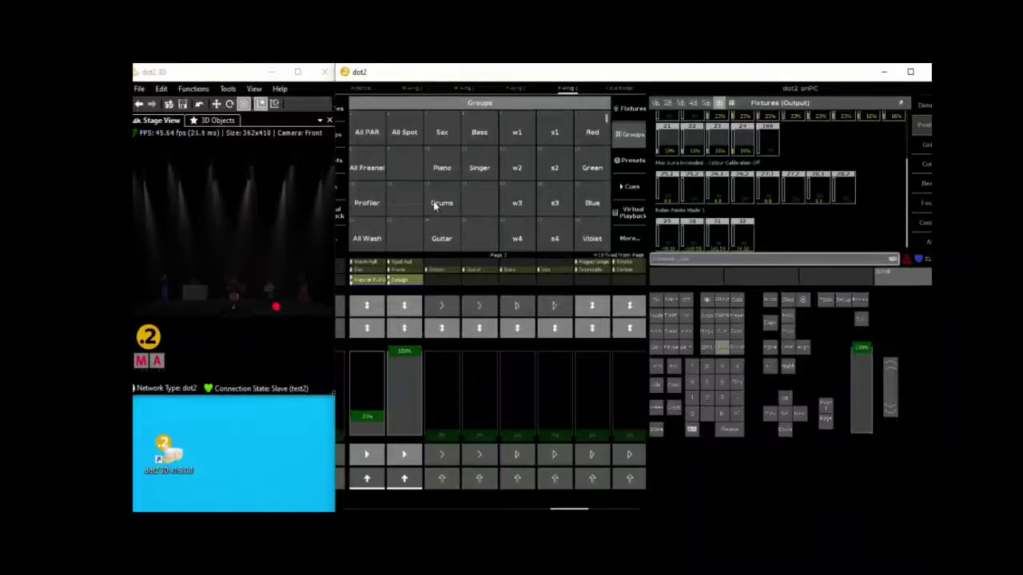
left_click(481, 170)
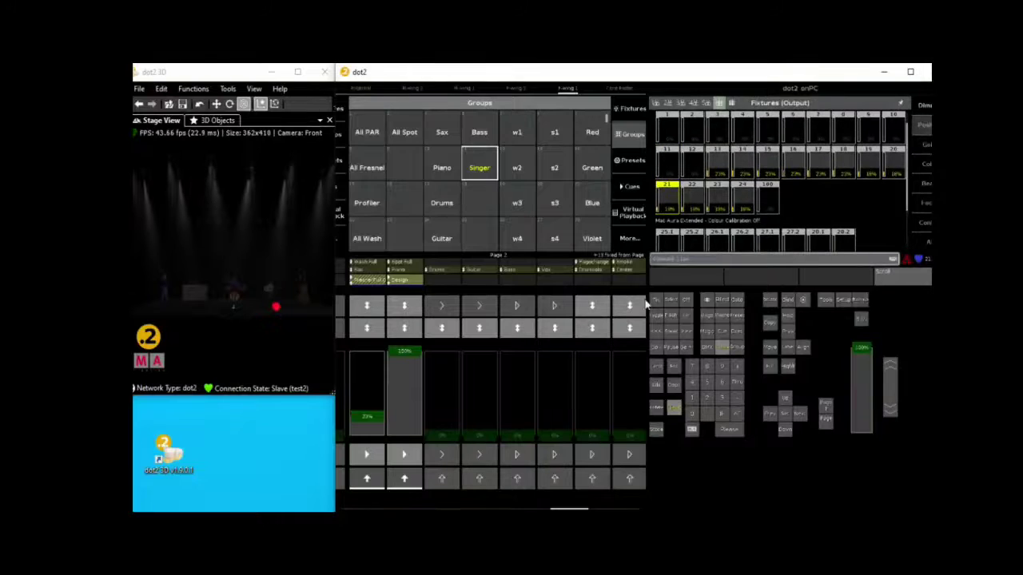
left_click(736, 414)
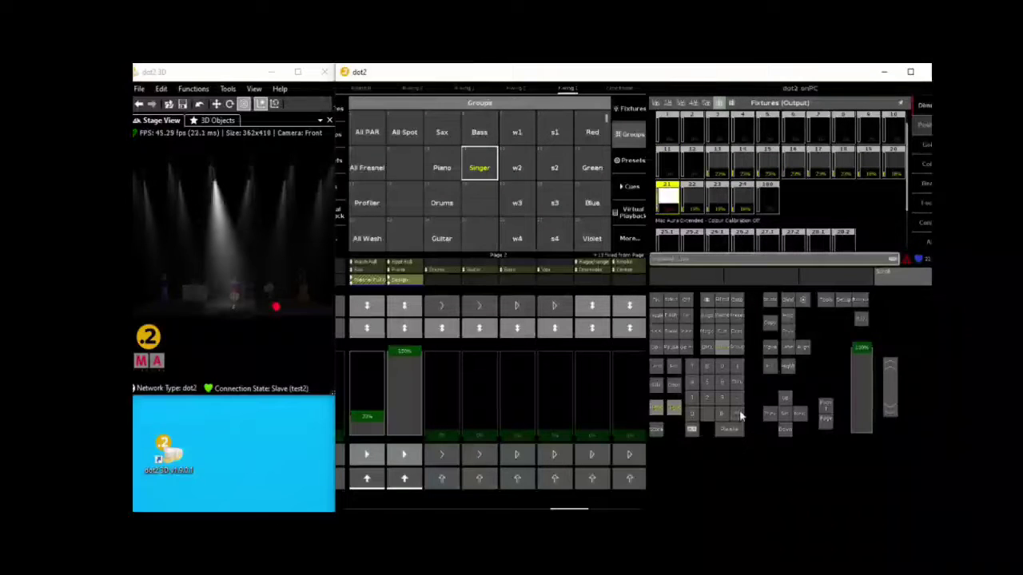
- Select the All Fresnel group and dim it to a low intensity with the level wheel
left_click(358, 167)
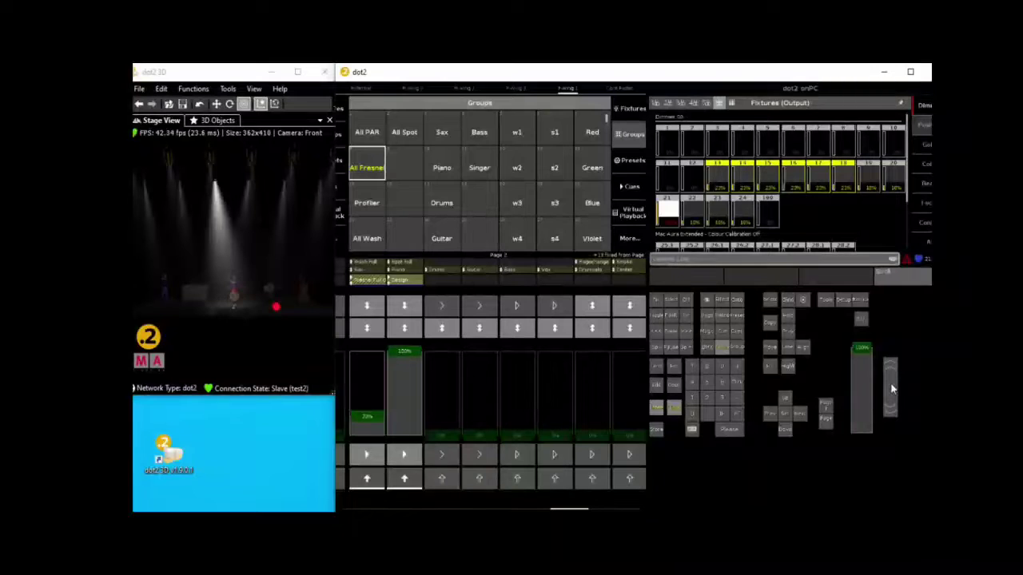
left_click_drag(889, 388, 889, 458)
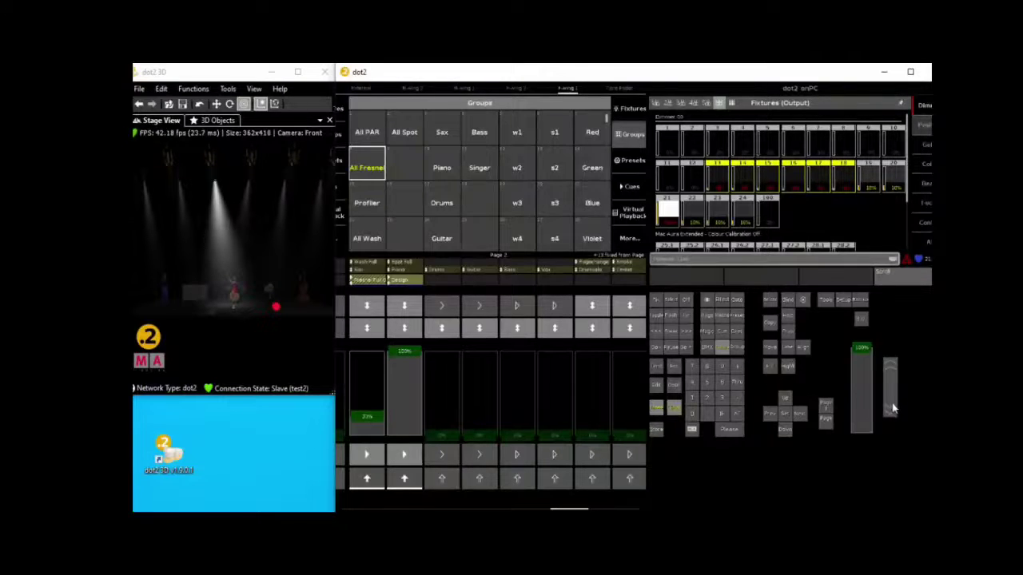
left_click_drag(891, 408, 891, 381)
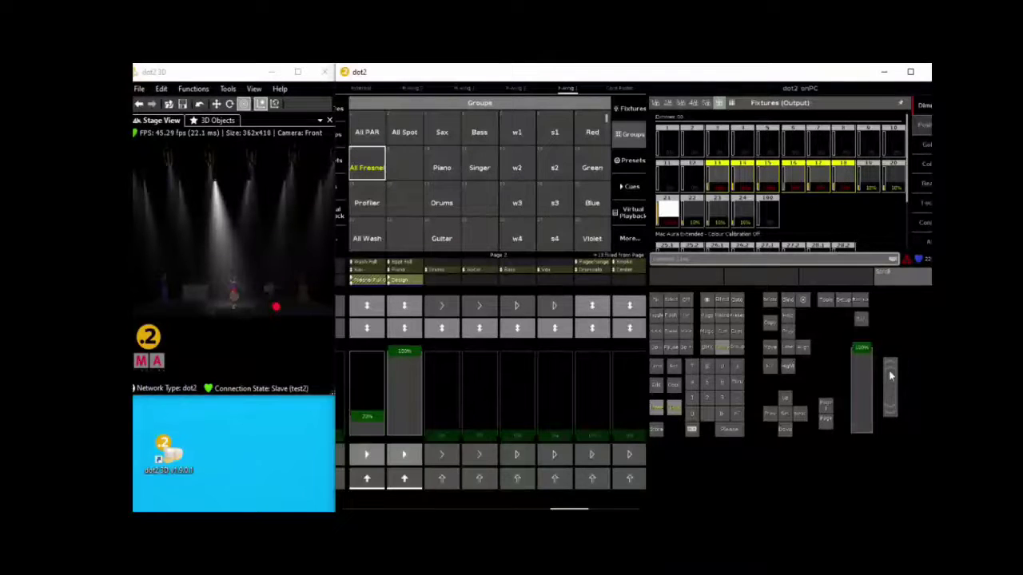
- Select the Sax, Piano, Drums, Guitar and Bass groups together and adjust their intensity
left_click(442, 132)
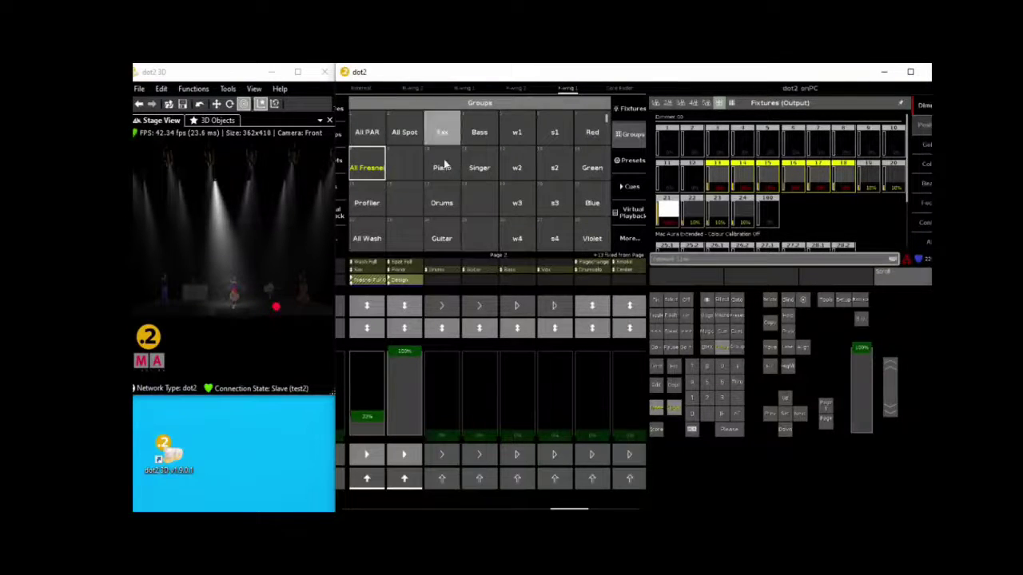
left_click(442, 167)
left_click(442, 203)
left_click(442, 239)
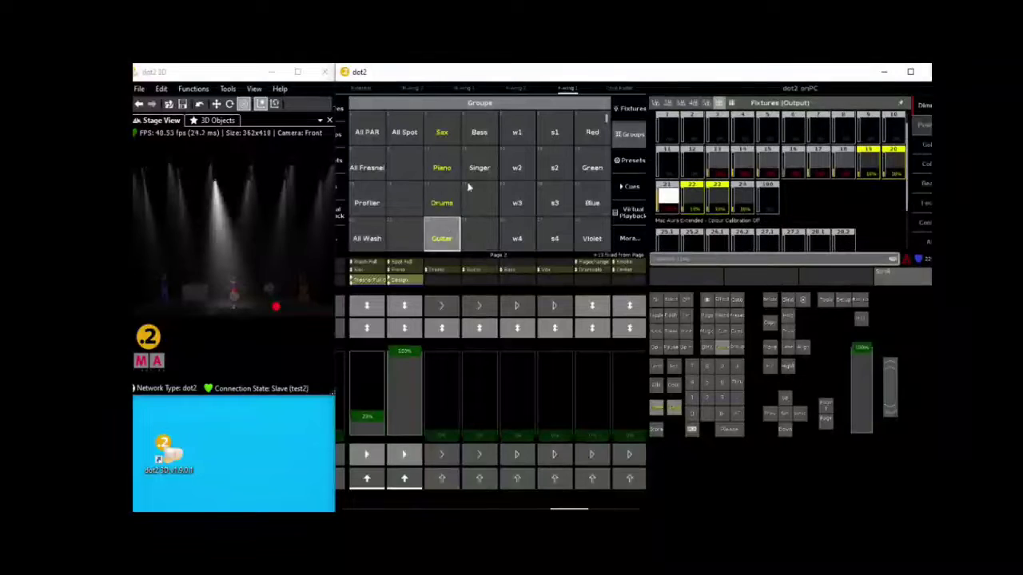
left_click(482, 134)
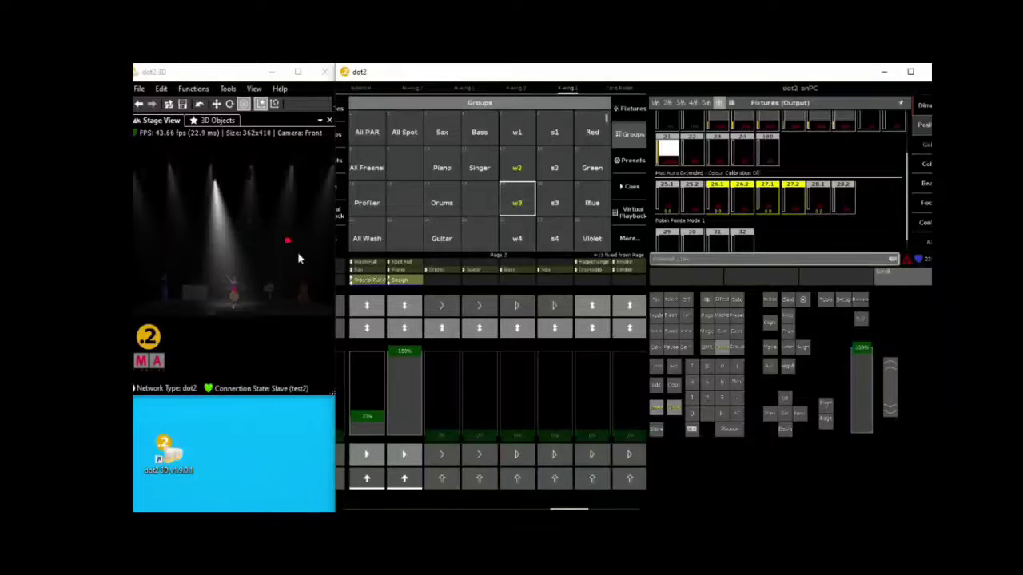
- Select wash groups w1 and w4 instead of w2 and w3 and raise their intensity to full
left_click(517, 205)
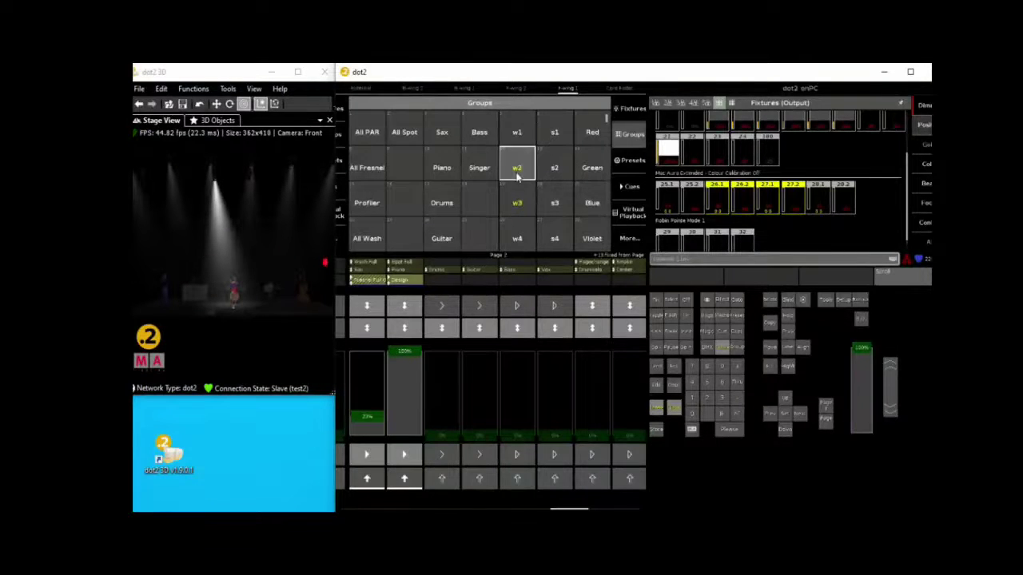
left_click(517, 177)
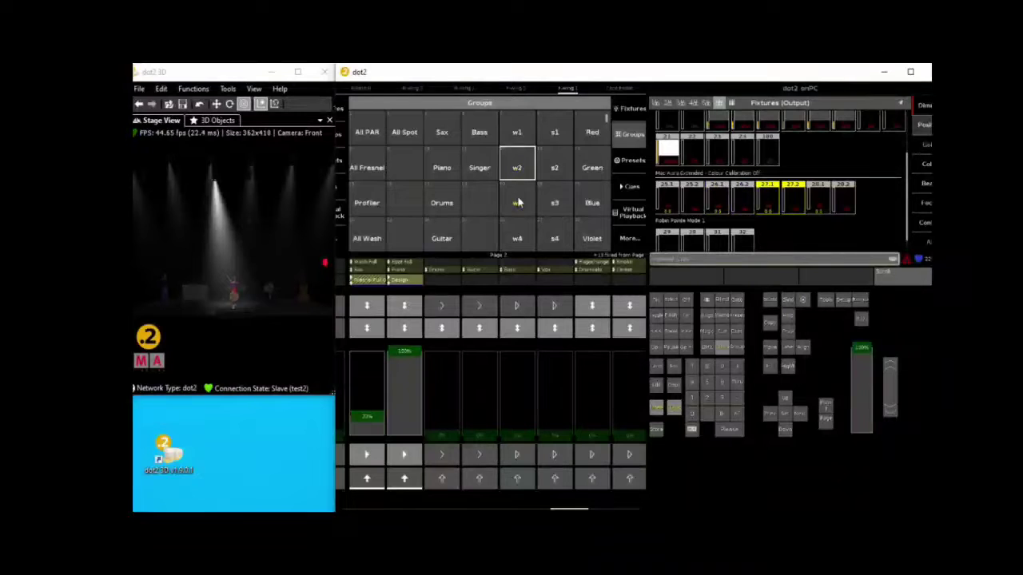
left_click(517, 203)
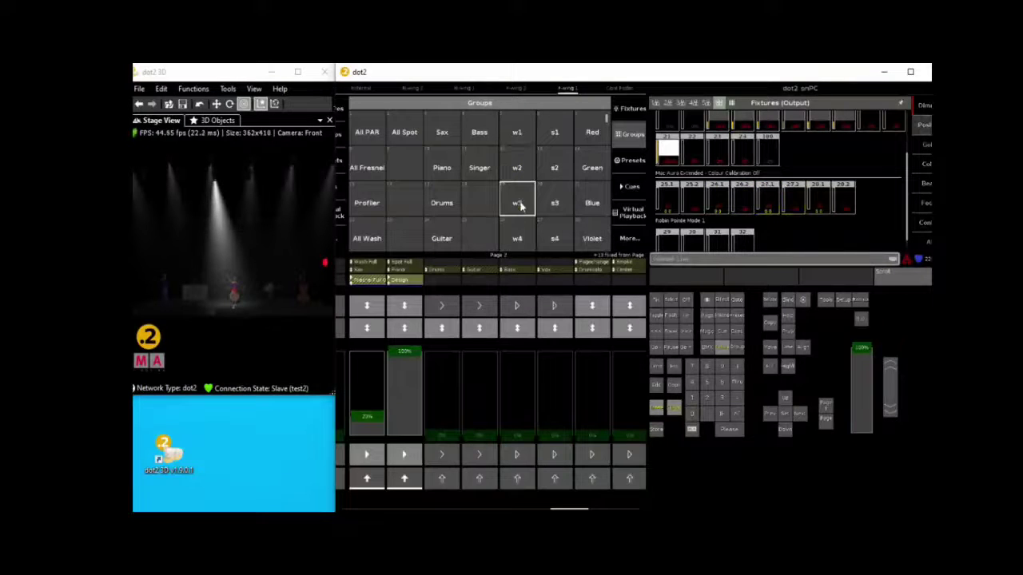
left_click(515, 136)
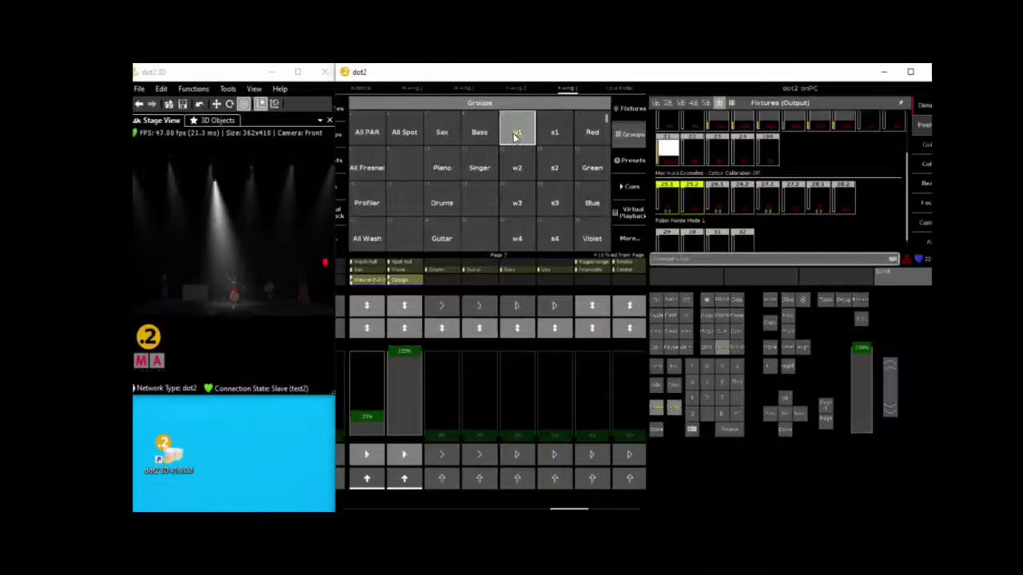
left_click(517, 235)
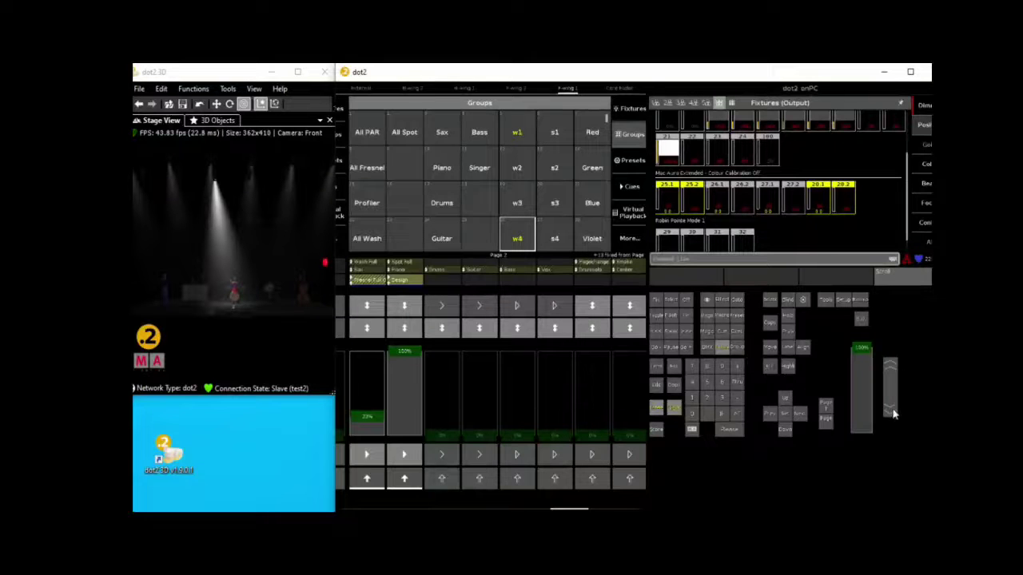
left_click_drag(893, 414, 880, 228)
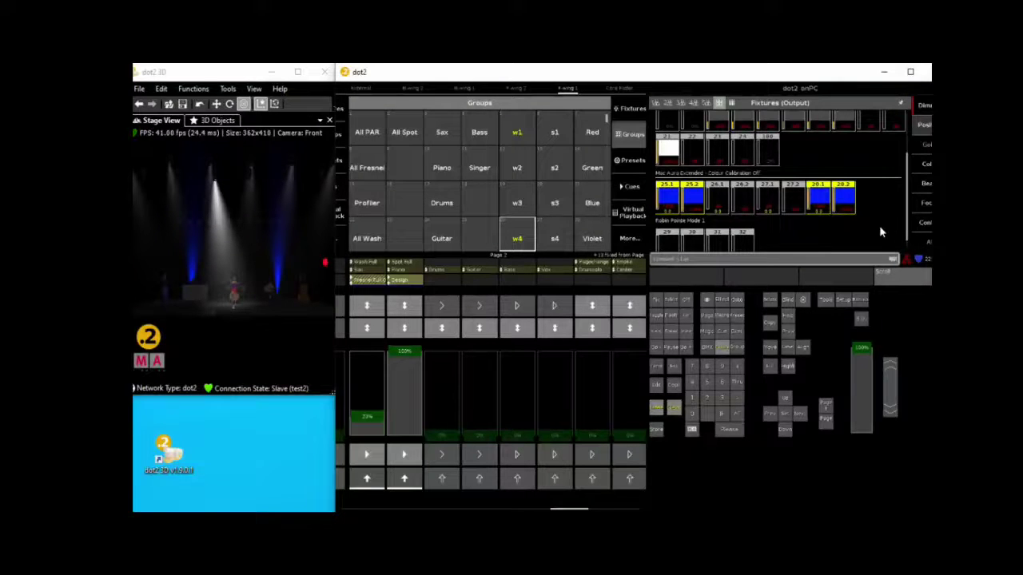
- Store the look as Intro on the free executor beside Design and, with the programmer cleared, raise its fader to 100%
left_click(657, 430)
left_click(449, 460)
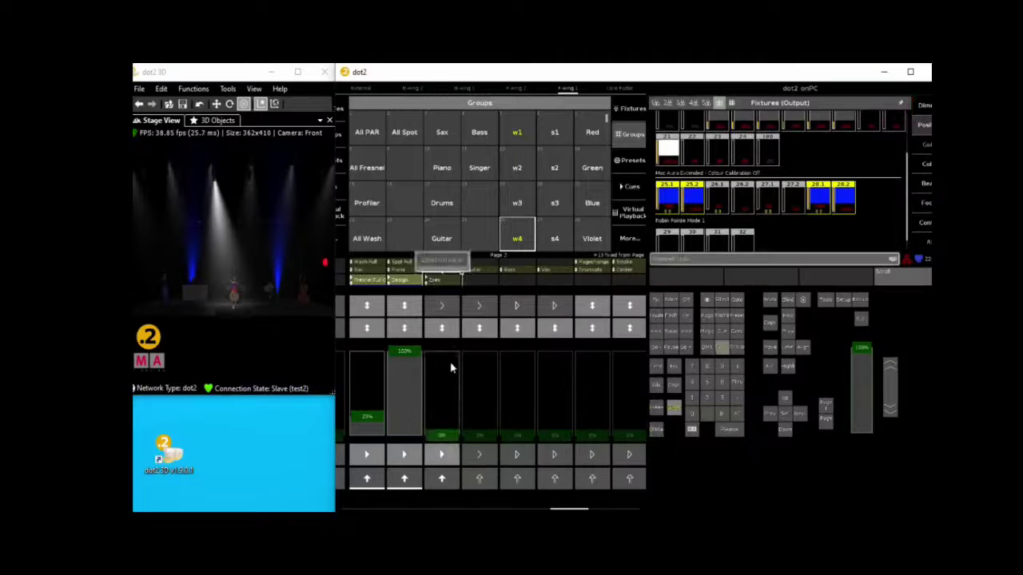
left_click(446, 269)
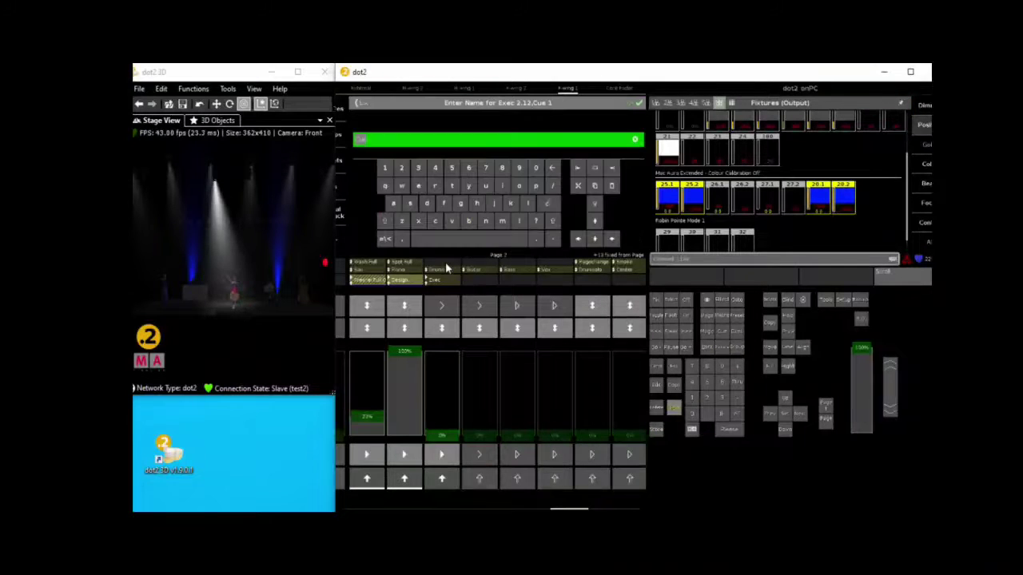
type("Intro")
key("Return")
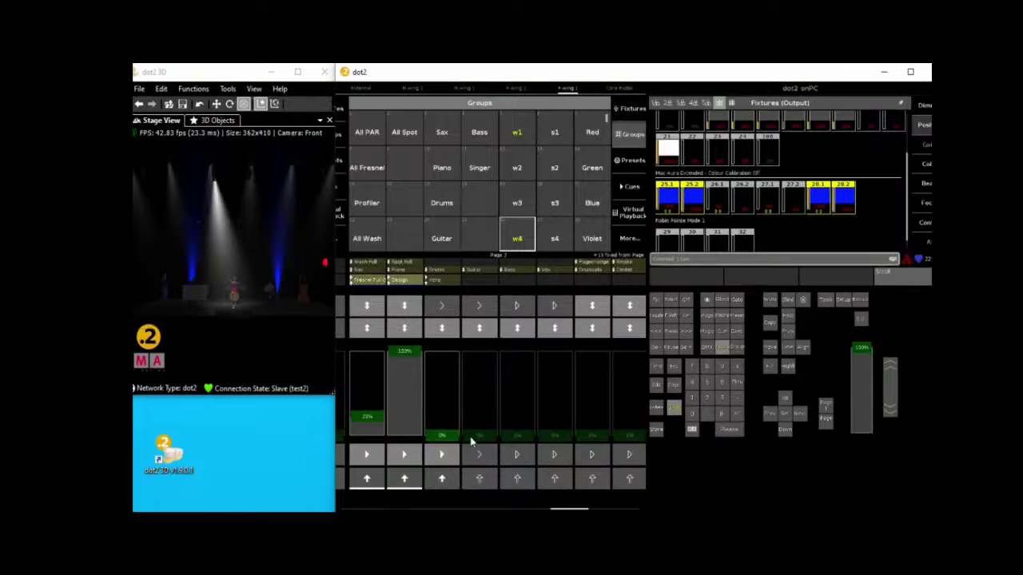
left_click(675, 408)
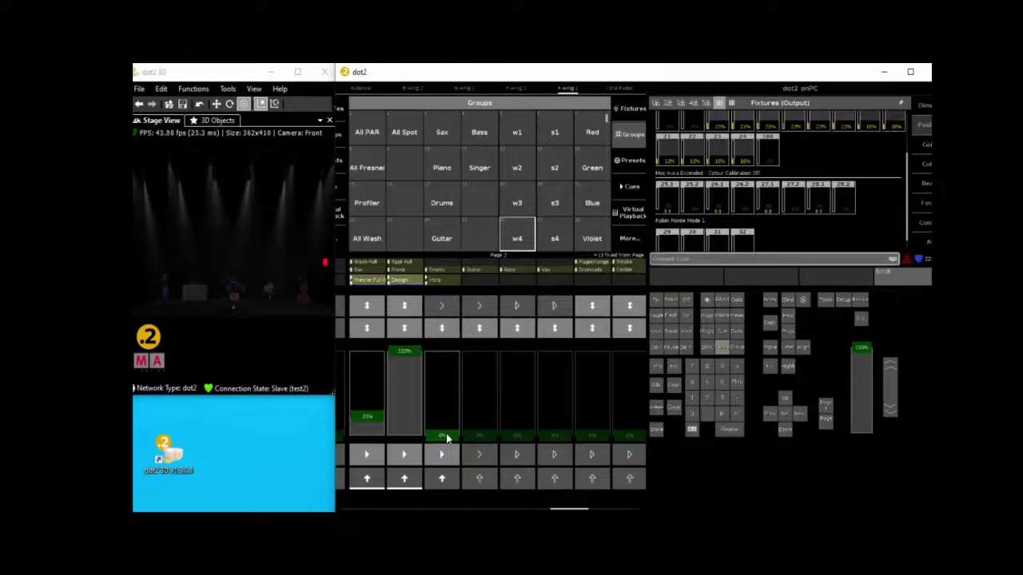
left_click_drag(447, 438, 470, 351)
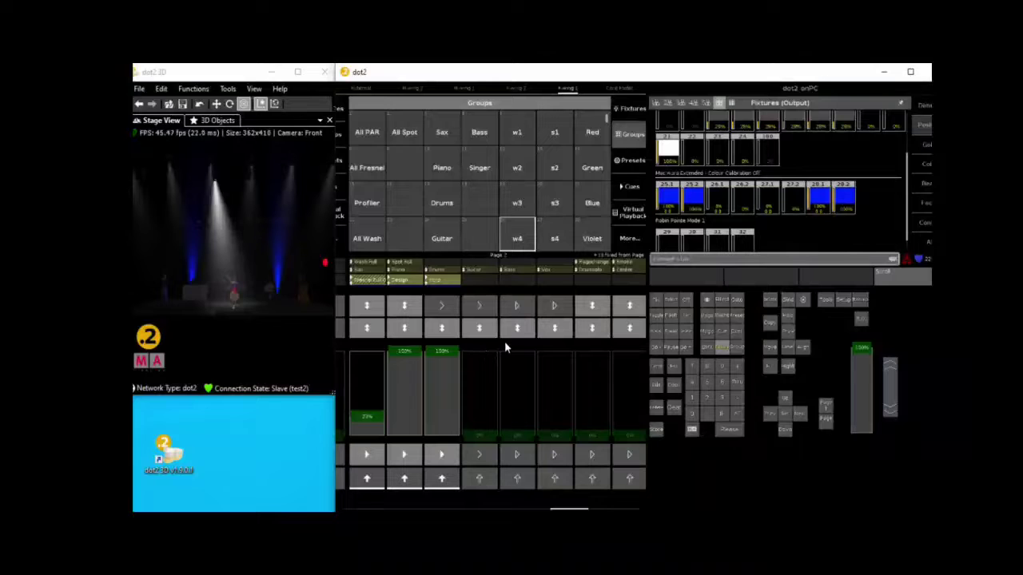
- Bring the All Spot group to full intensity and store it as Vers on the free executor beside Intro
left_click(401, 133)
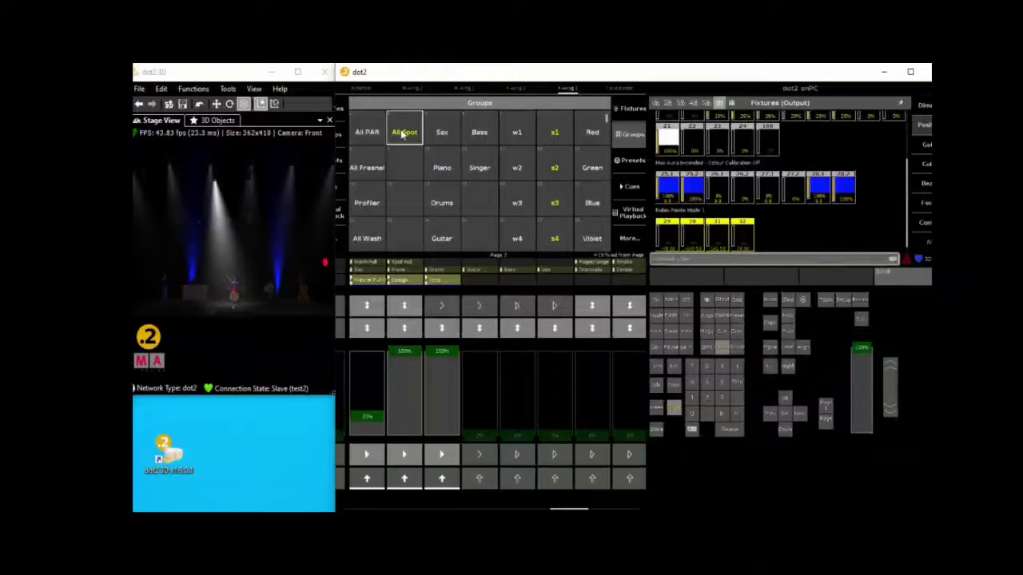
left_click(738, 416)
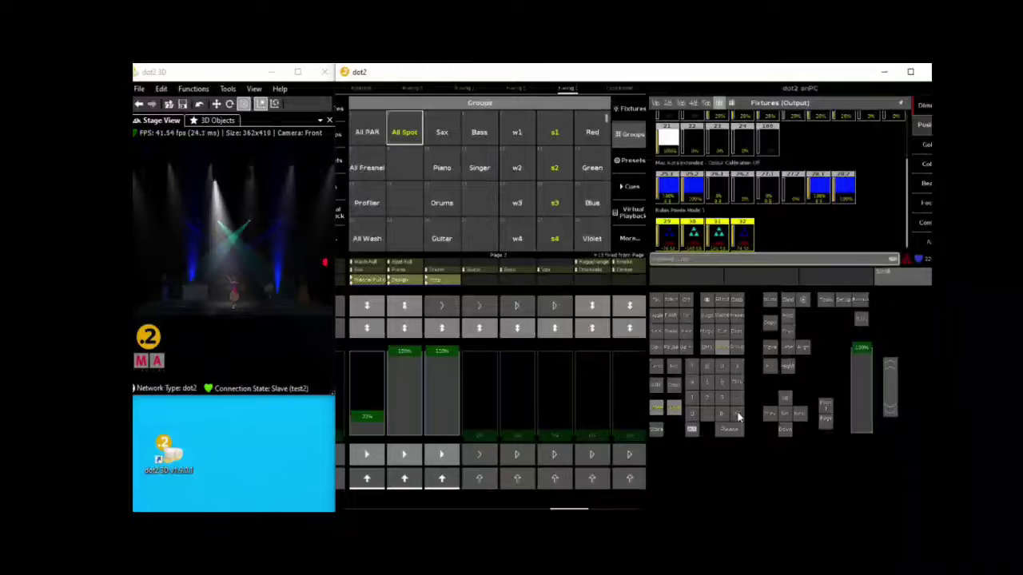
left_click(657, 430)
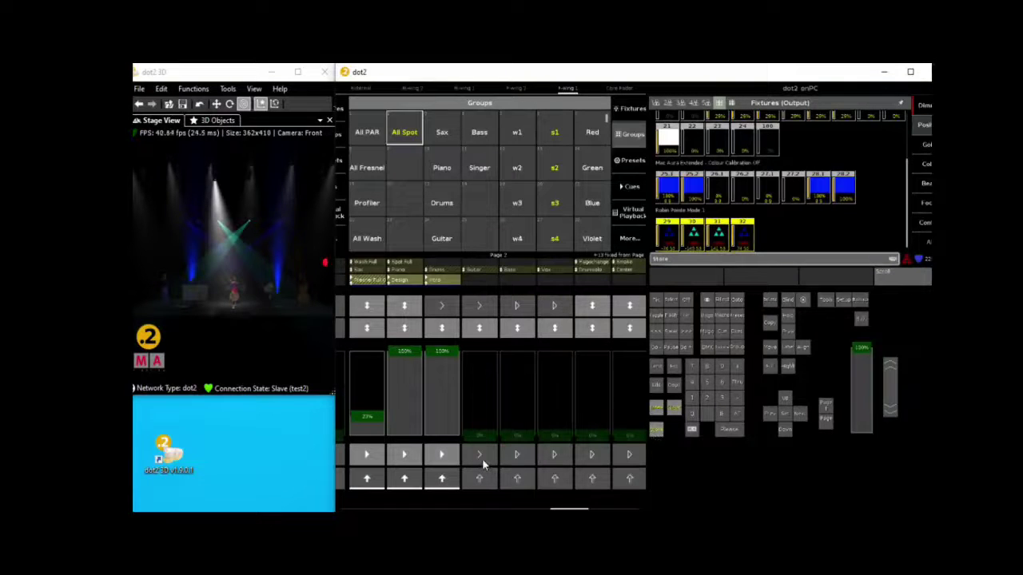
left_click(479, 454)
left_click(486, 262)
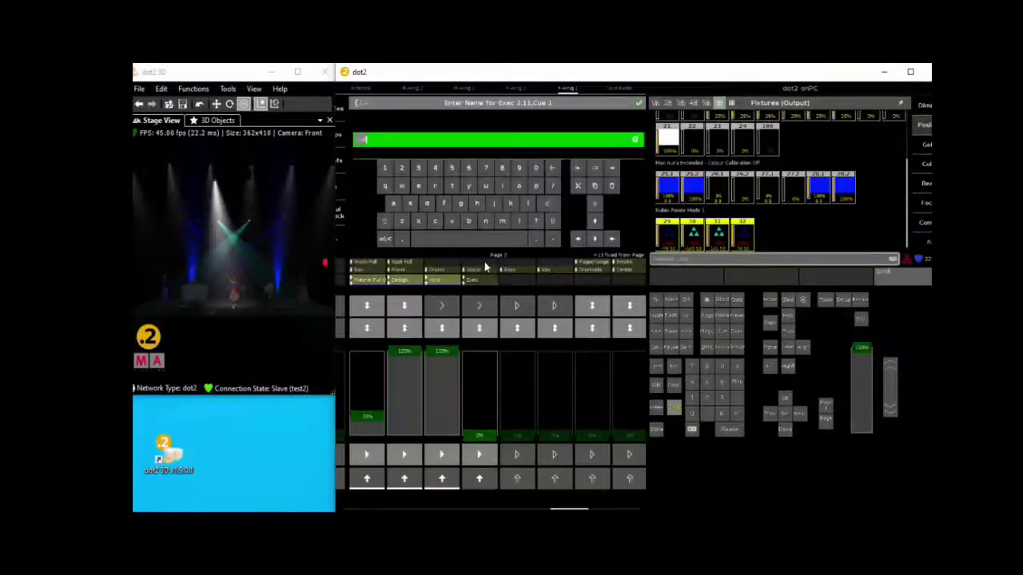
type("Verse")
key("Return")
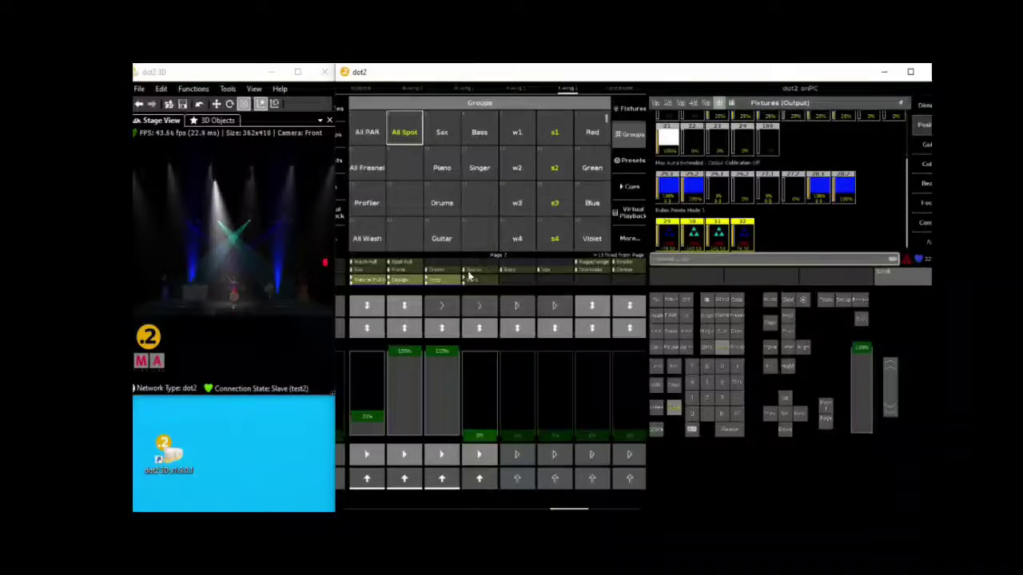
- Lower the Intro fader, clear the programmer, and raise the Intro and Vers faders to 100% to play the looks back
left_click_drag(439, 355, 439, 448)
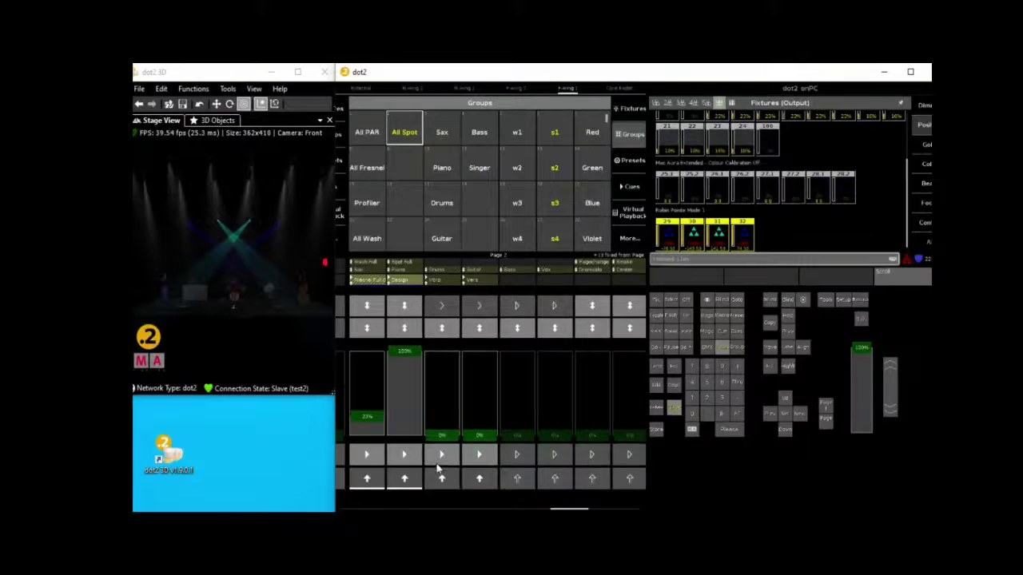
mouse_move(408, 358)
left_mouse_down()
mouse_move(407, 444)
mouse_move(407, 343)
left_mouse_up()
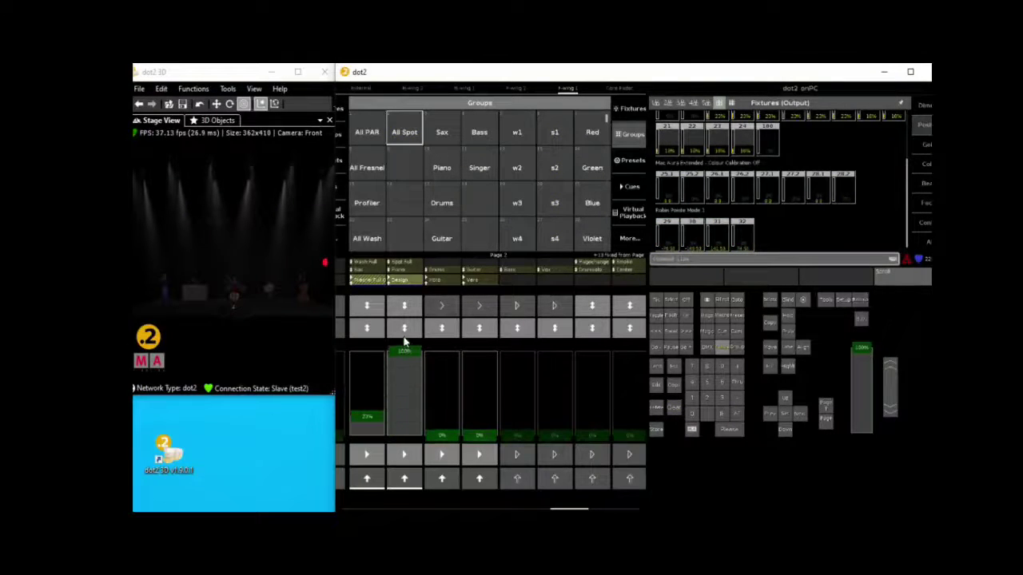
left_click_drag(444, 435, 443, 332)
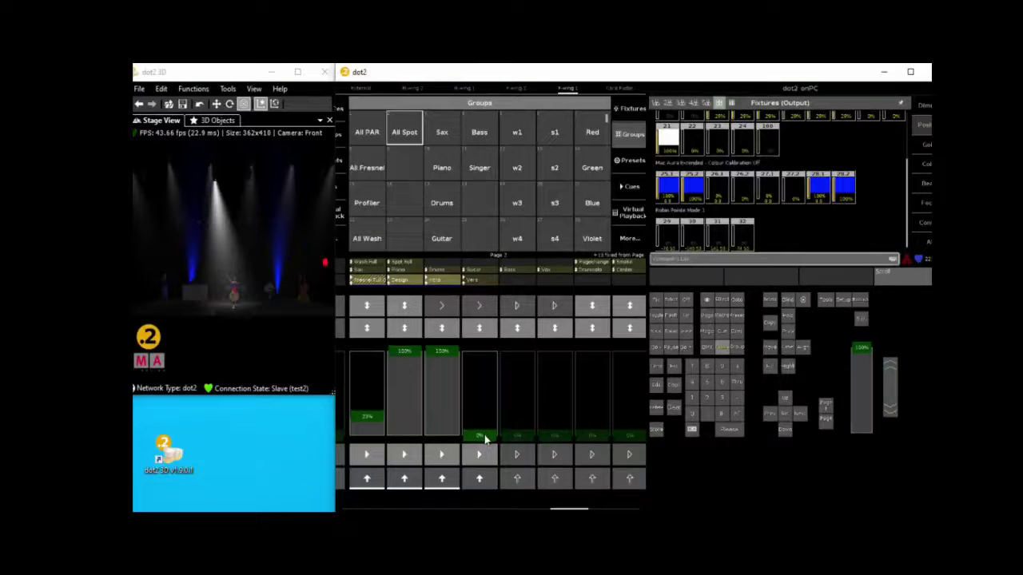
left_click_drag(484, 437, 484, 348)
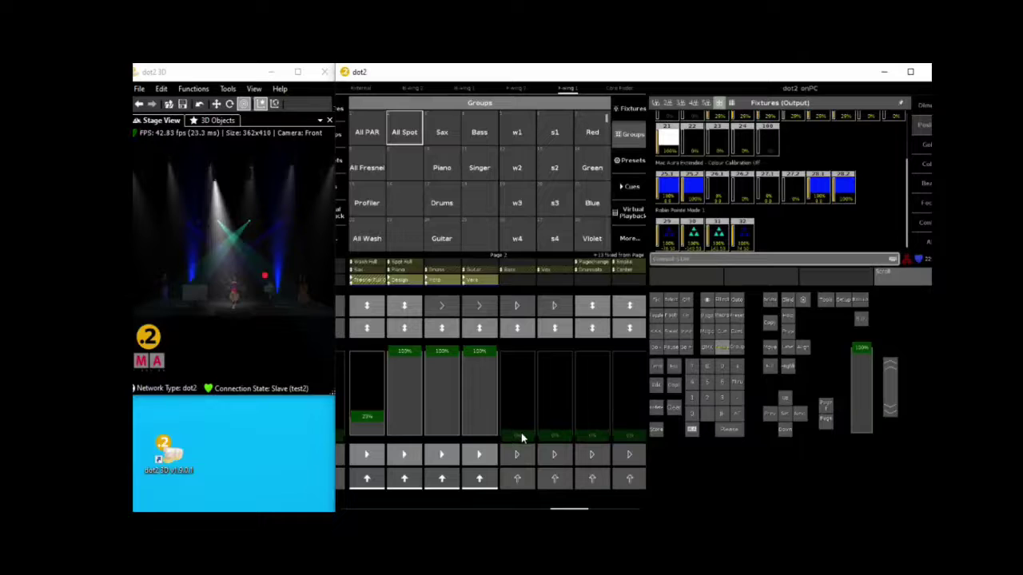
- Bring the All Spot group to full again and store it as Chorus on the free executor beside Vers
left_click(405, 133)
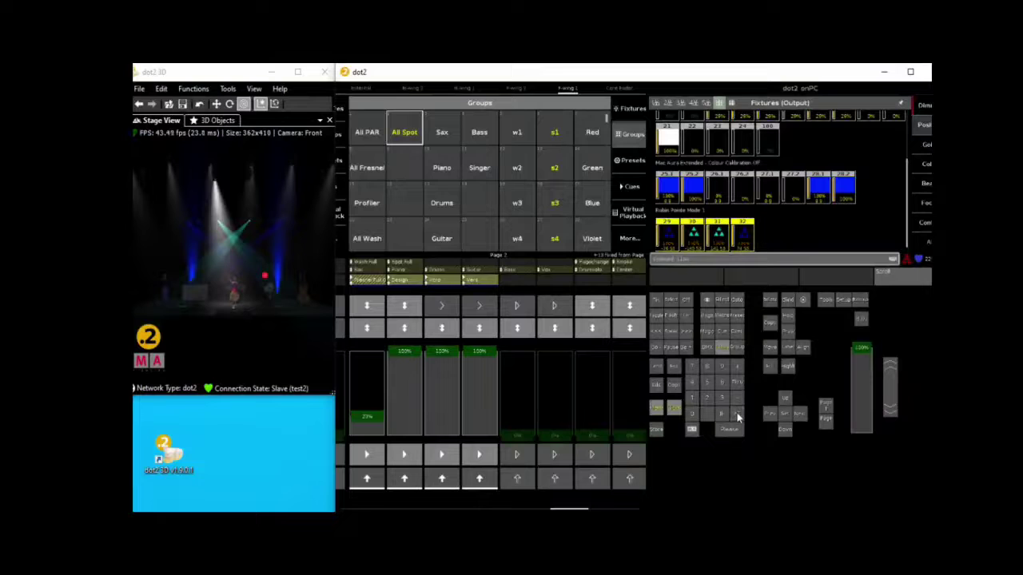
left_click(656, 430)
left_click(516, 453)
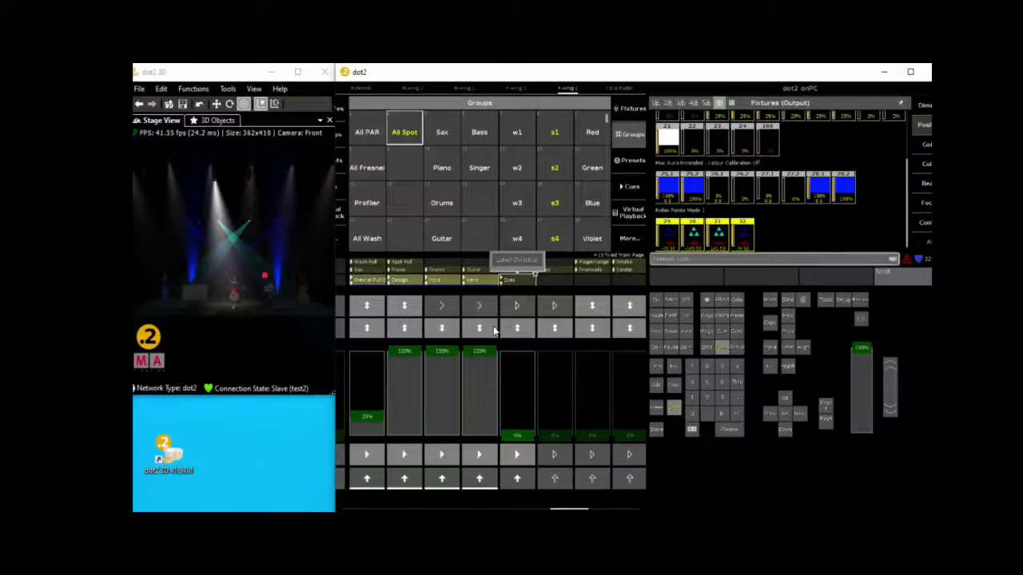
left_click(516, 270)
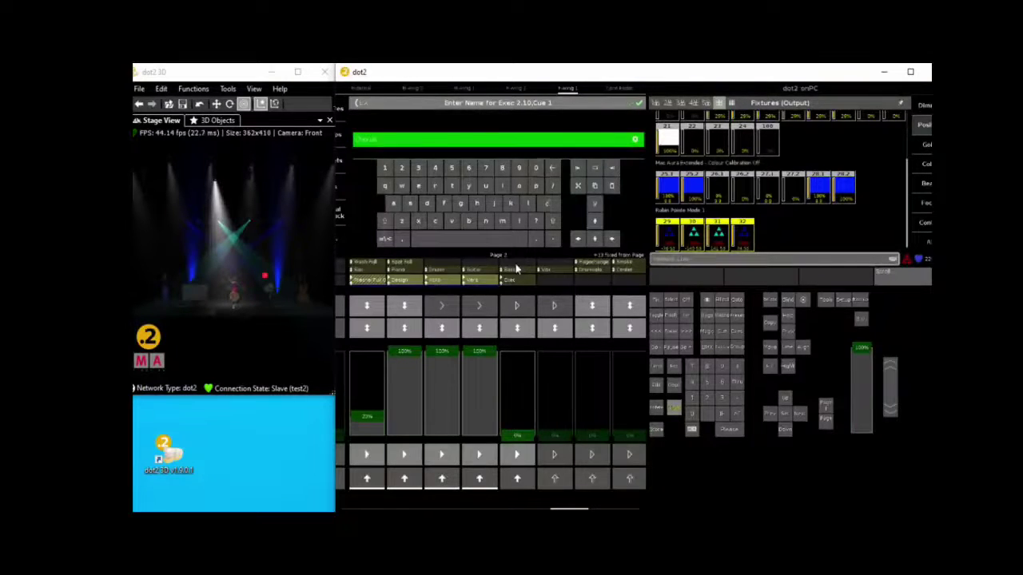
key("Return")
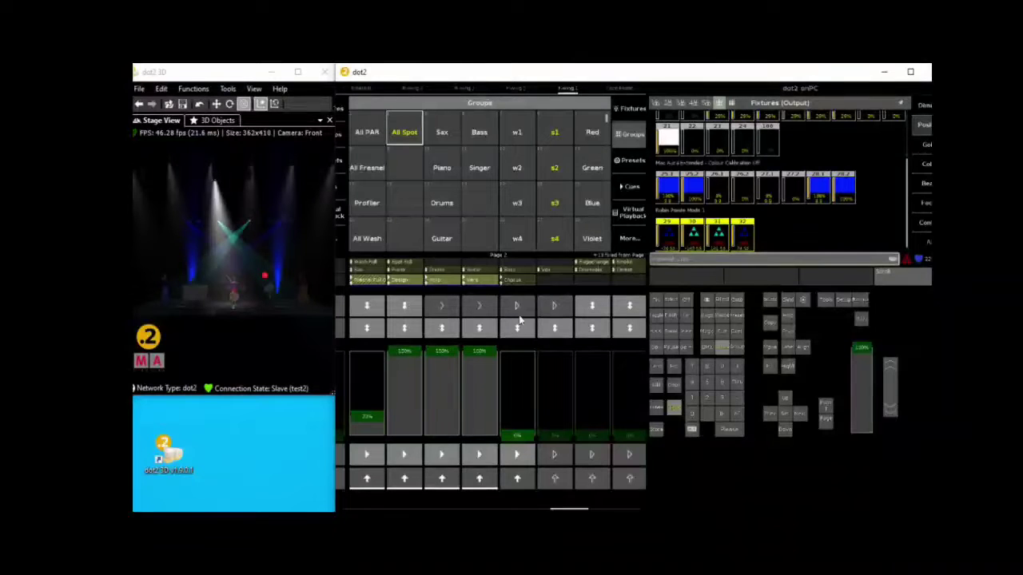
- Apply the Tilt Sinus position effect to the All Spot group and set its phase to 0
left_click(925, 125)
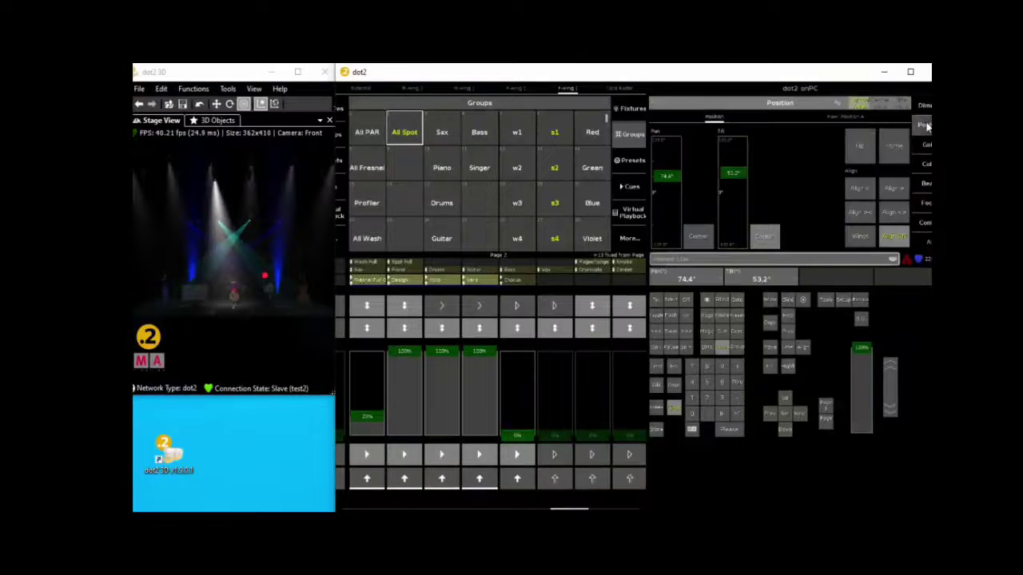
left_click(837, 105)
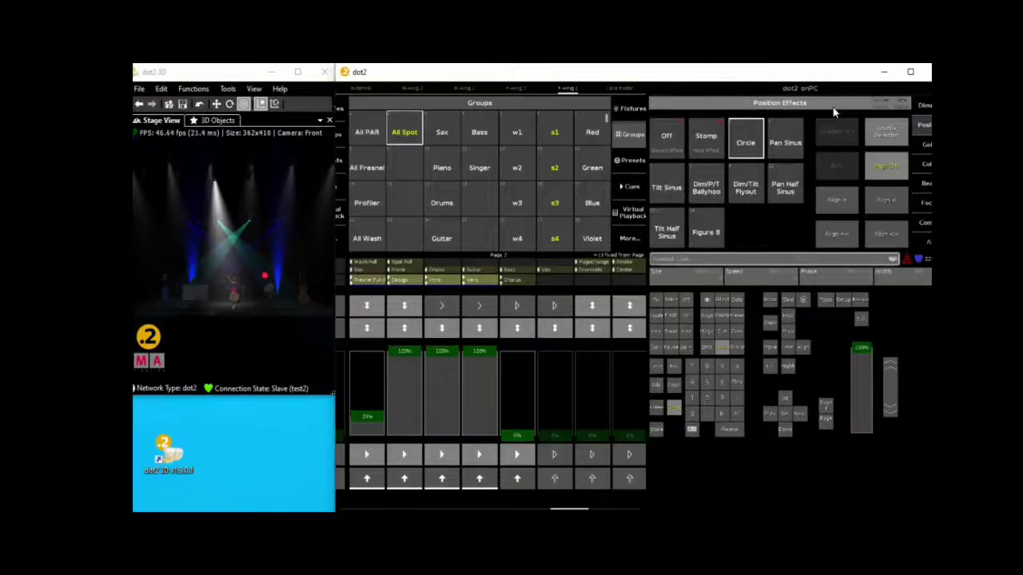
left_click(668, 188)
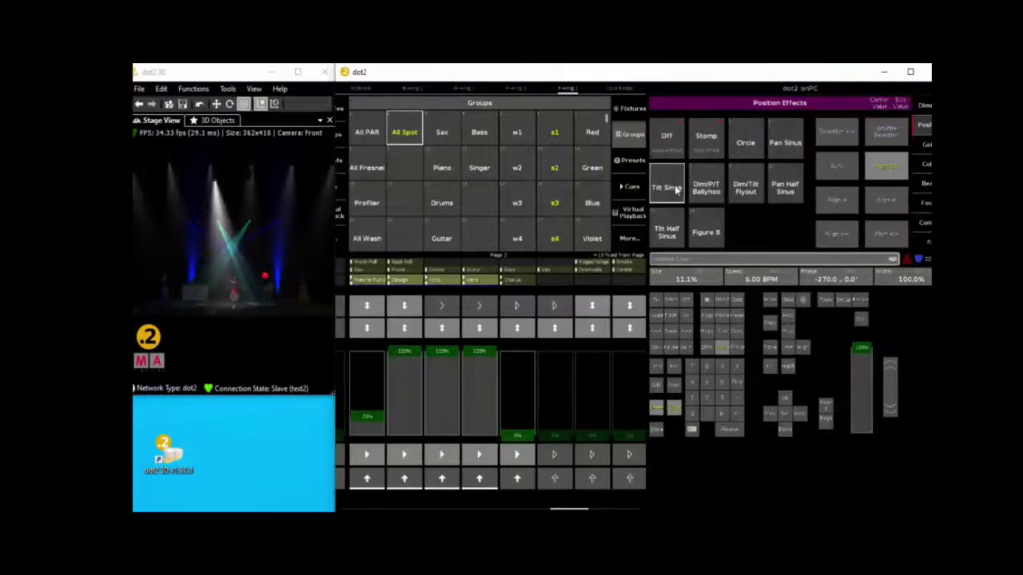
left_click(831, 281)
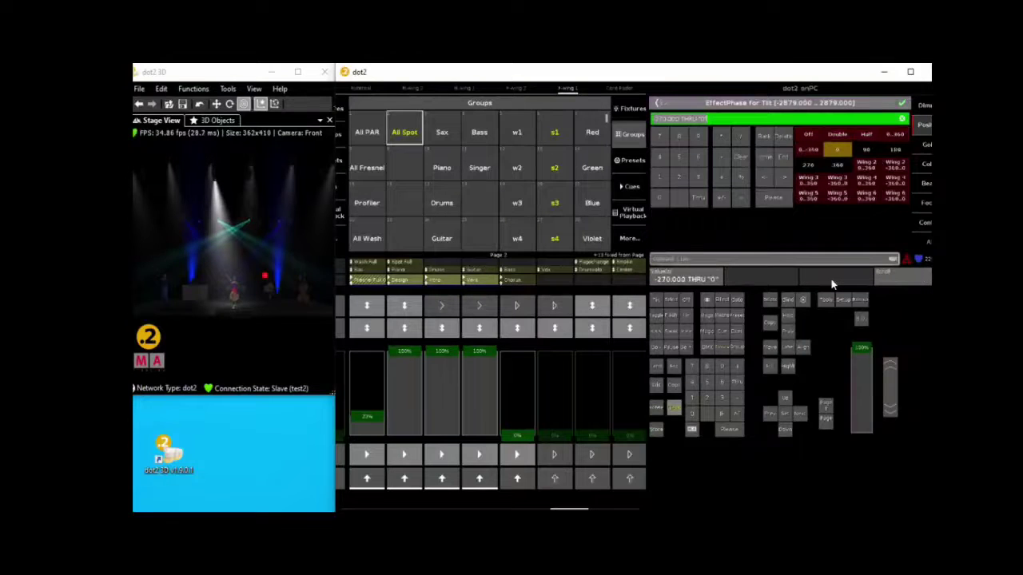
left_click(660, 198)
left_click(899, 105)
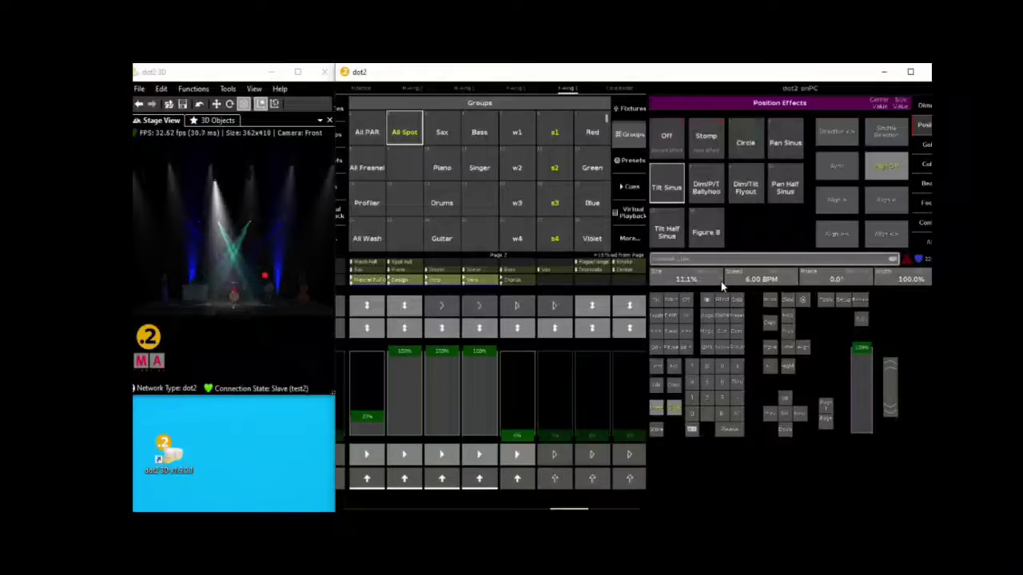
- Select spot groups s2 and s3 and reverse the direction of their tilt effect
left_click(554, 167)
left_click(554, 203)
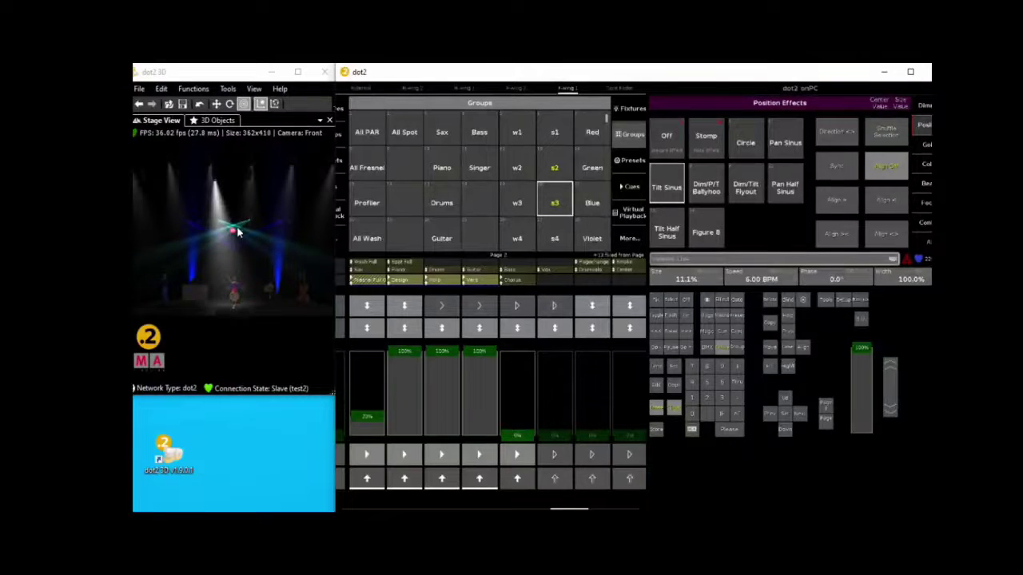
left_click(833, 130)
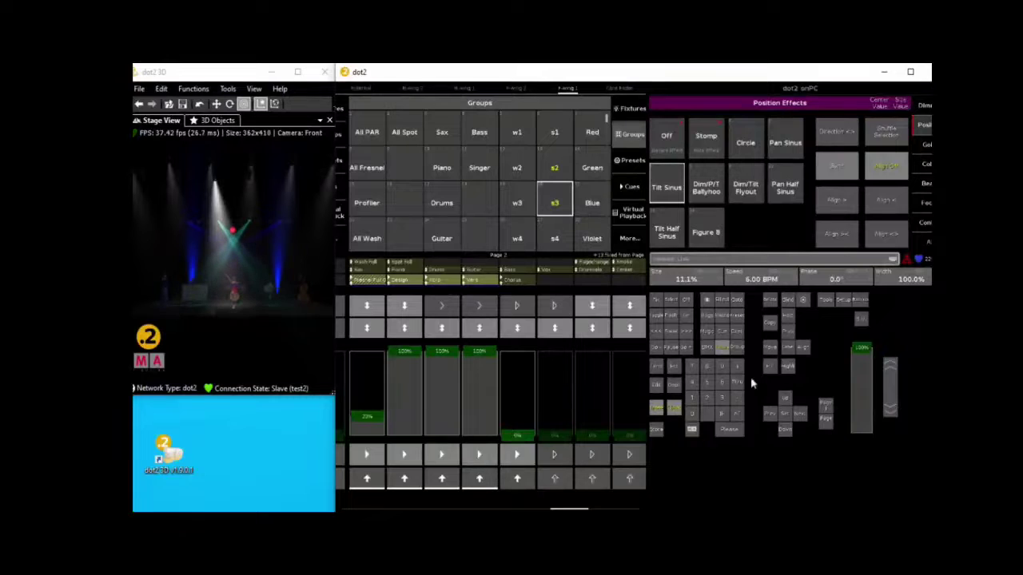
- Store the tilt effect into the Chorus executor using the Merge method
left_click(660, 430)
left_click(523, 458)
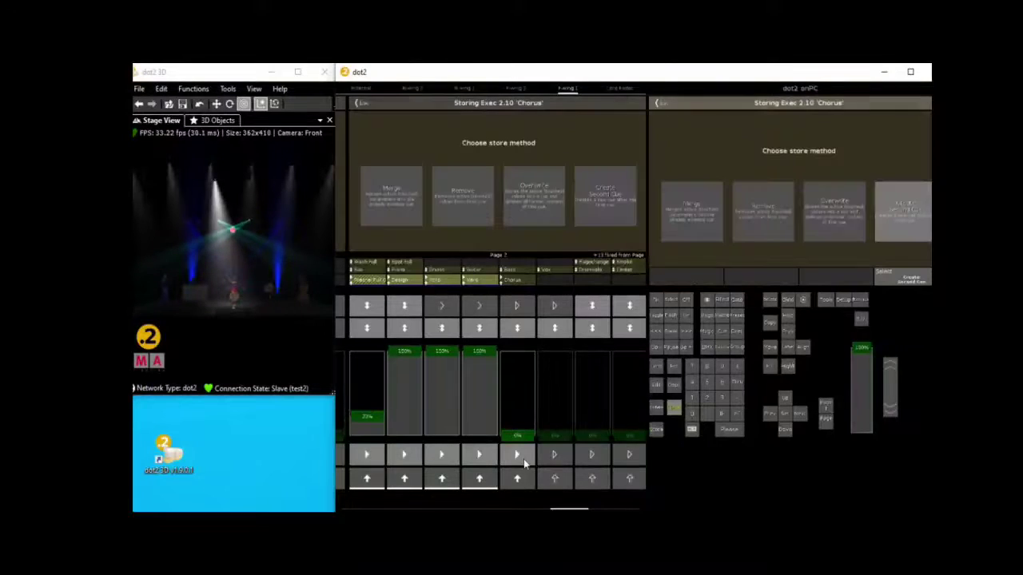
left_click(395, 206)
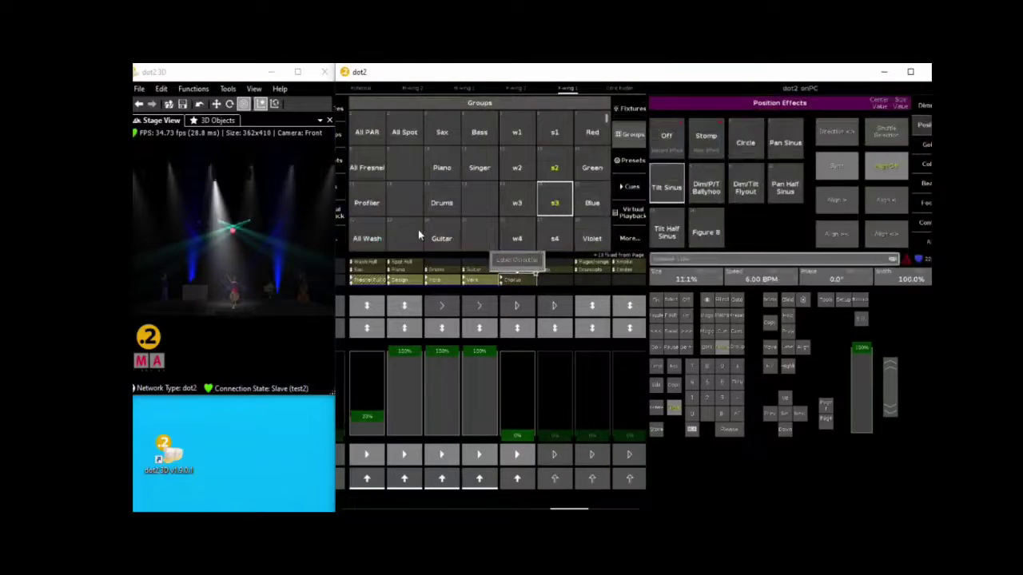
- Clear the programmer and test the Chorus fader by raising it and bringing it back down to 0%
left_click(679, 415)
left_click_drag(520, 440, 513, 343)
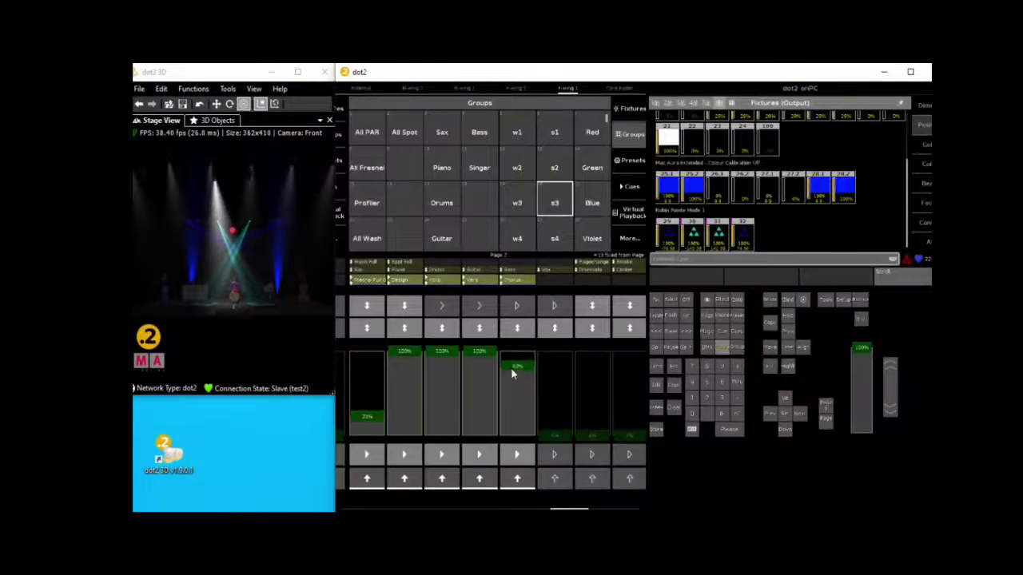
left_click_drag(511, 429, 516, 441)
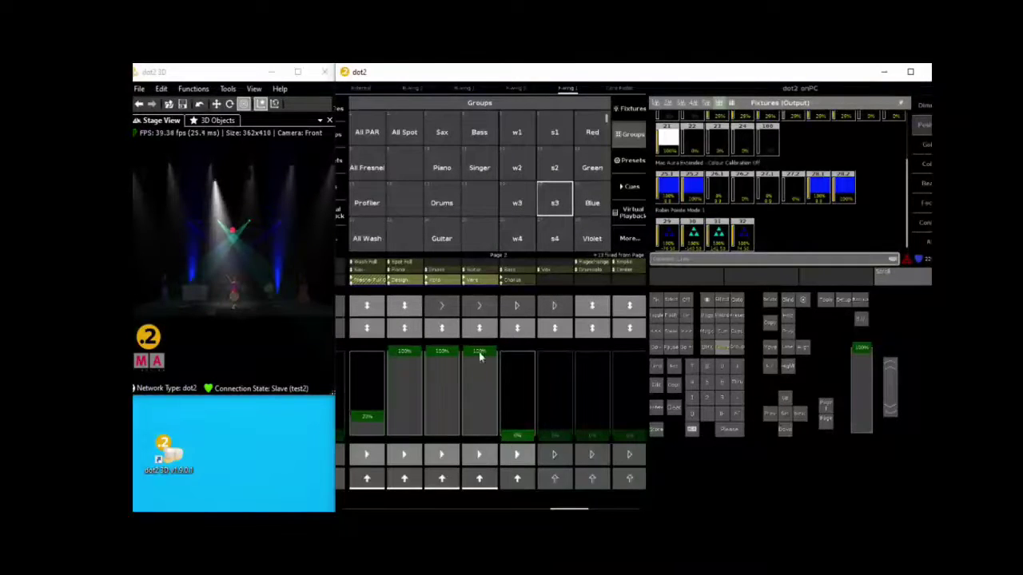
- Test the Vers fader by lowering it to 0% and raising it back to 100%
left_click_drag(478, 352, 481, 436)
mouse_move(445, 354)
left_mouse_down()
mouse_move(449, 452)
mouse_move(452, 336)
left_mouse_up()
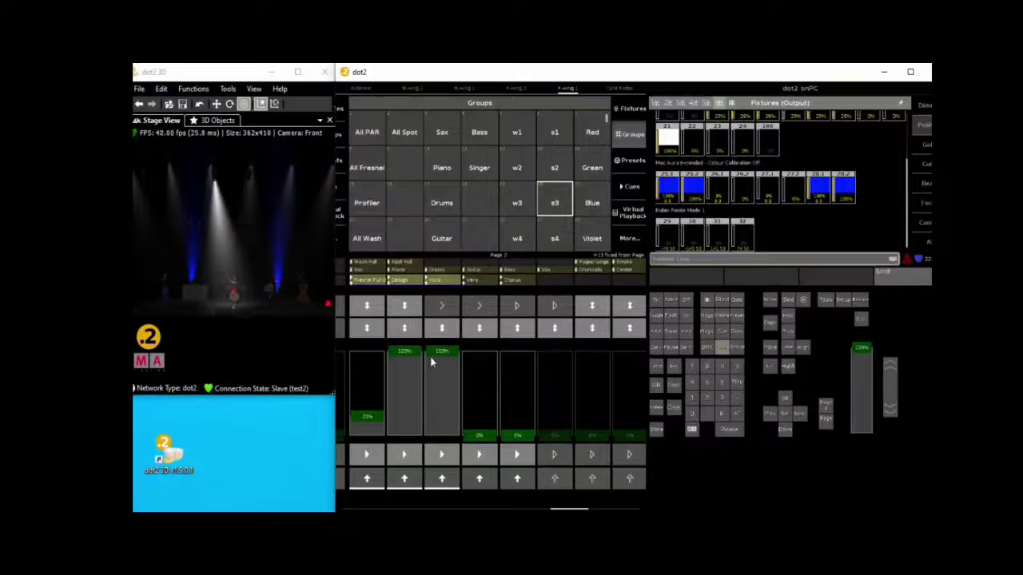
left_click_drag(482, 437, 448, 352)
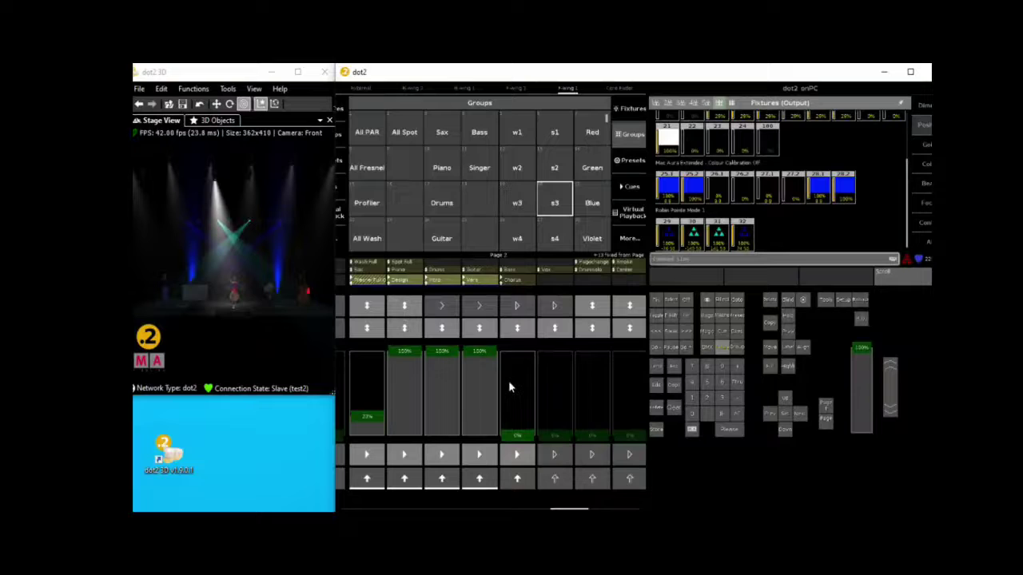
- Activate the w1 and w4 groups' dimmer at 100% and store it into the Vers executor using the Merge method
left_click(519, 132)
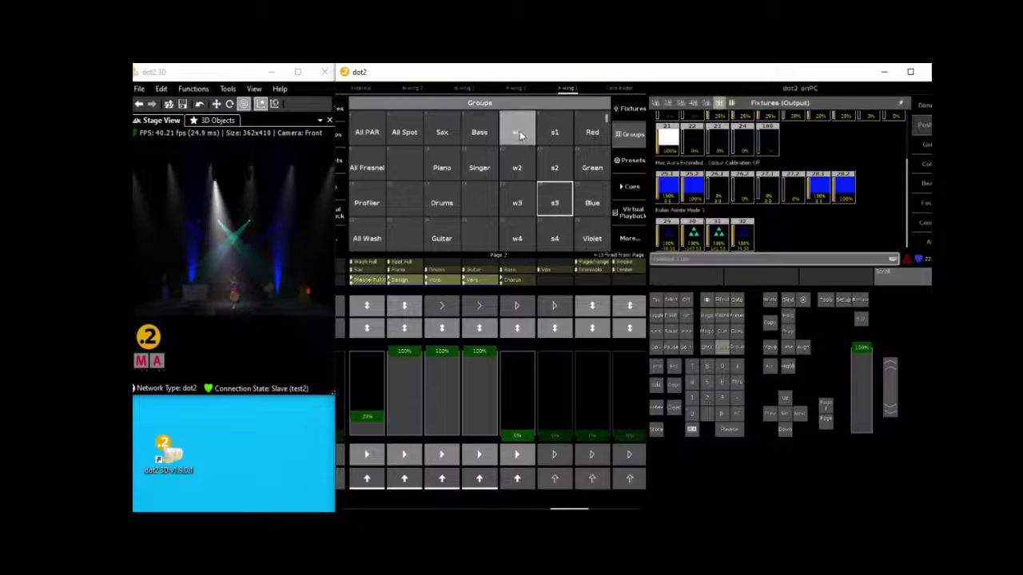
left_click(517, 239)
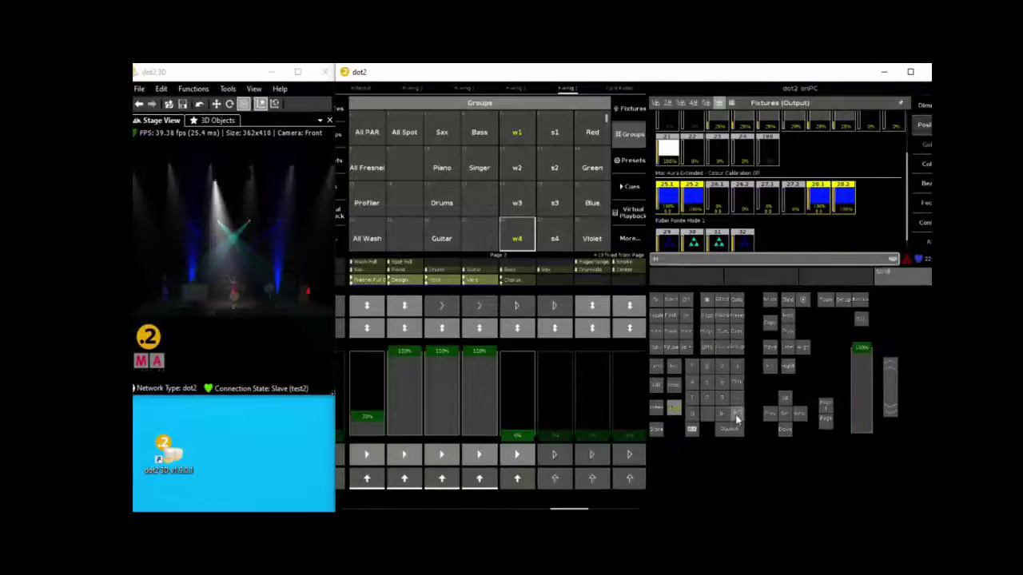
left_click(655, 429)
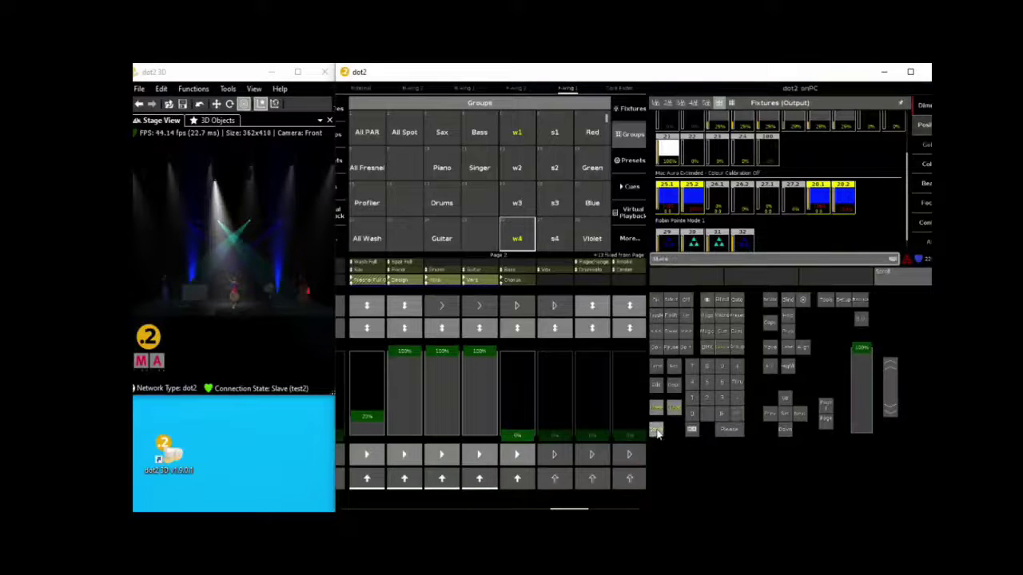
left_click(481, 456)
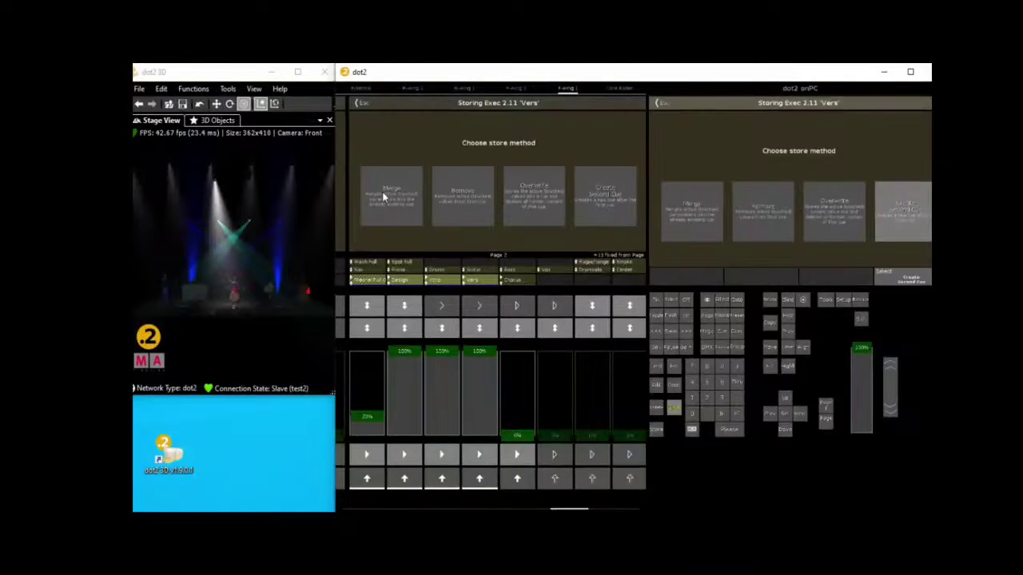
left_click(386, 194)
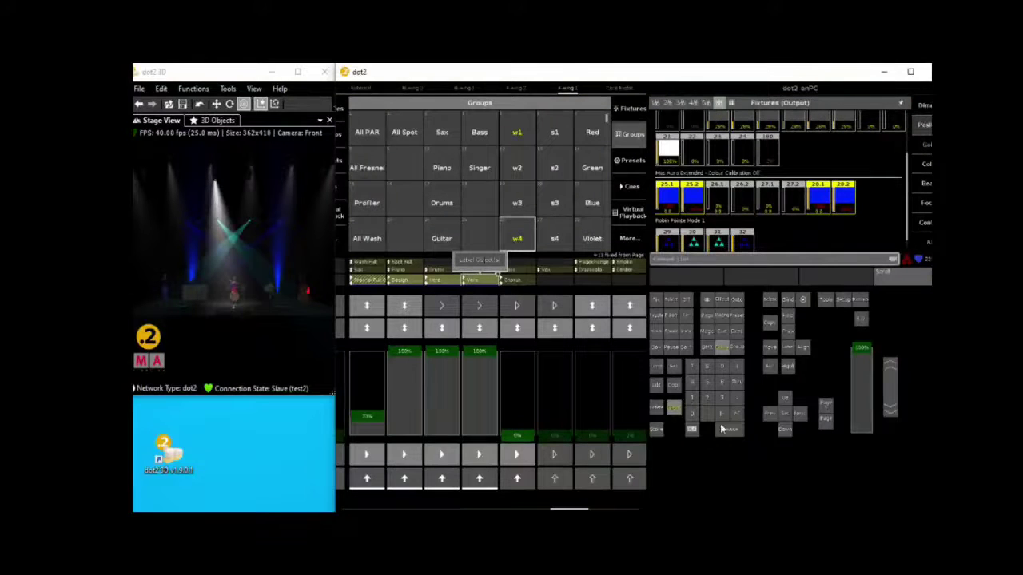
- Store the same w1 and w4 values into the Chorus executor using the Merge method
left_click(656, 429)
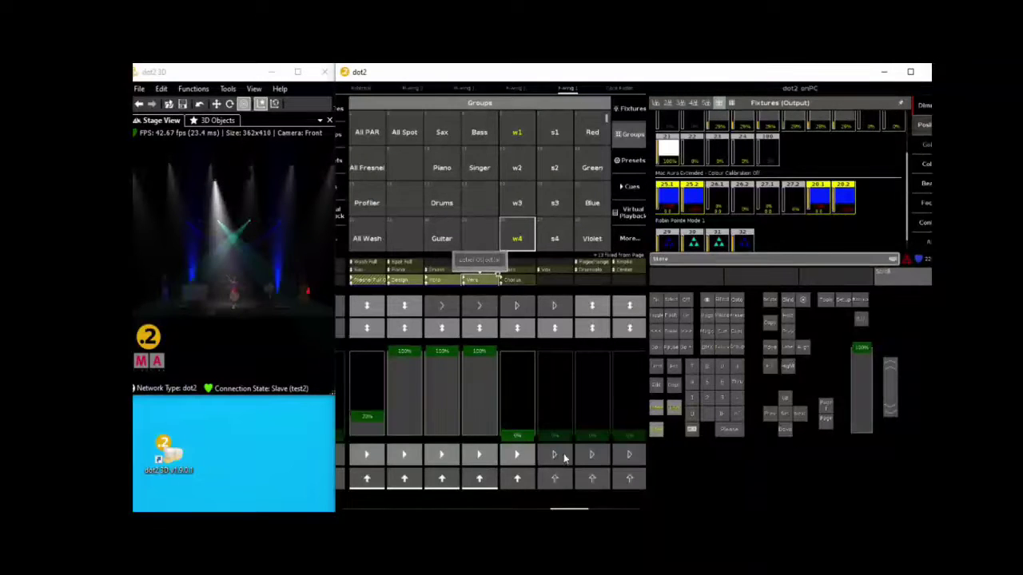
left_click(517, 455)
left_click(385, 194)
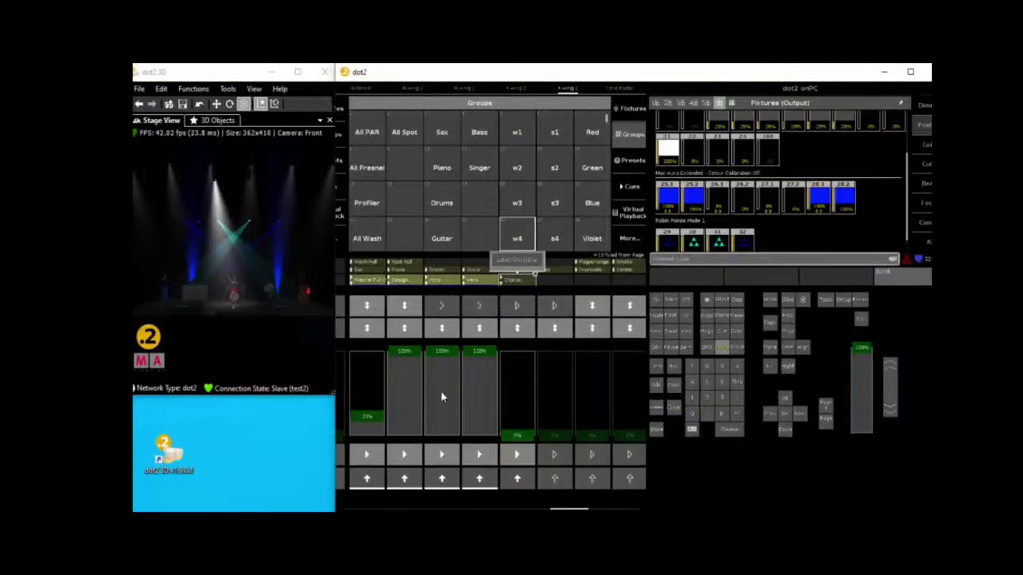
- Lower the Intro, Design and Vers faders to 0%, then raise Design, Intro, Vers and Chorus in turn to 100%
left_click_drag(446, 345, 444, 435)
left_click_drag(405, 357, 451, 425)
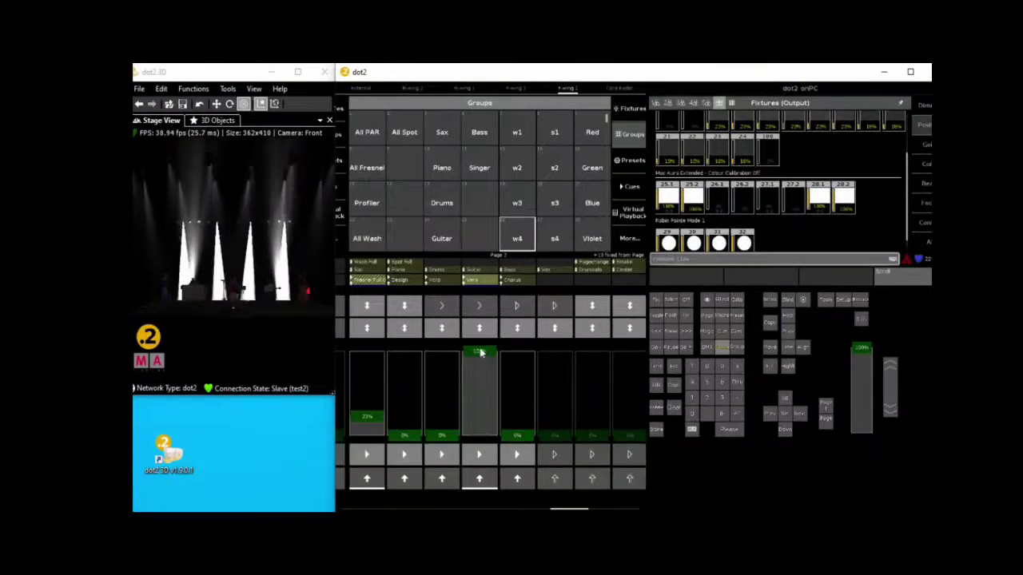
left_click_drag(480, 352, 479, 483)
left_click_drag(406, 435, 405, 349)
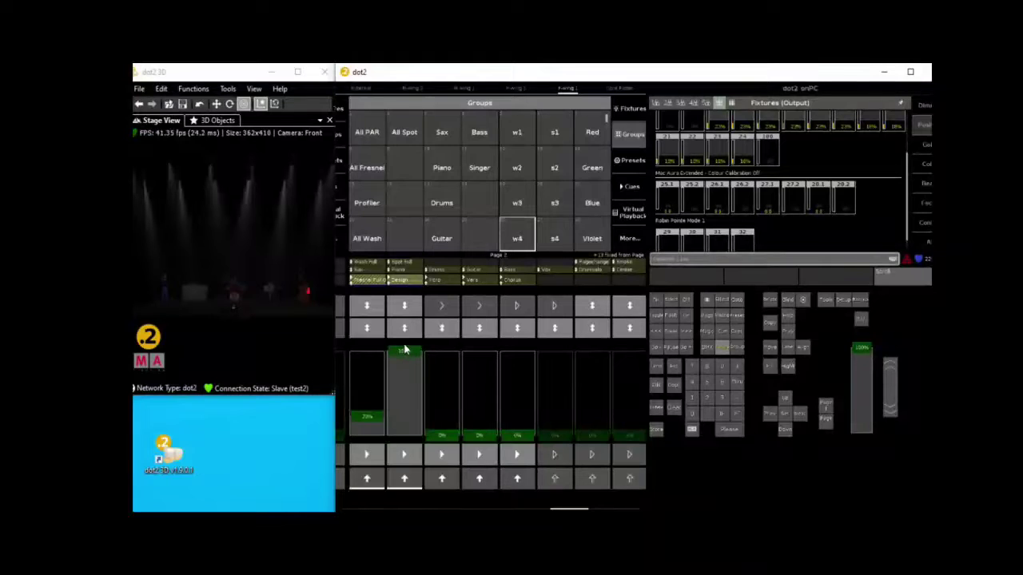
left_click_drag(437, 431, 447, 349)
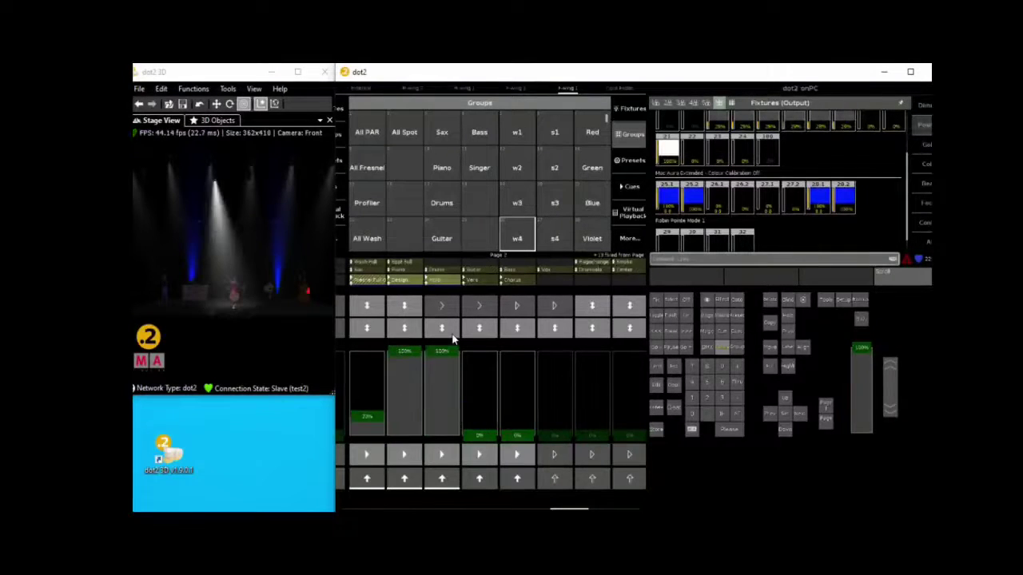
left_click_drag(479, 450, 455, 349)
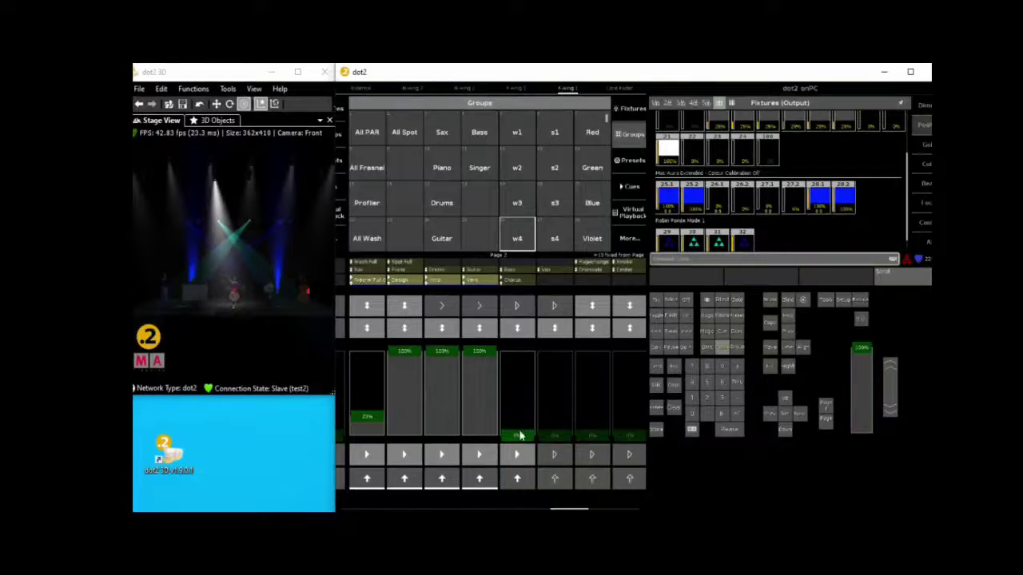
left_click_drag(520, 438, 521, 346)
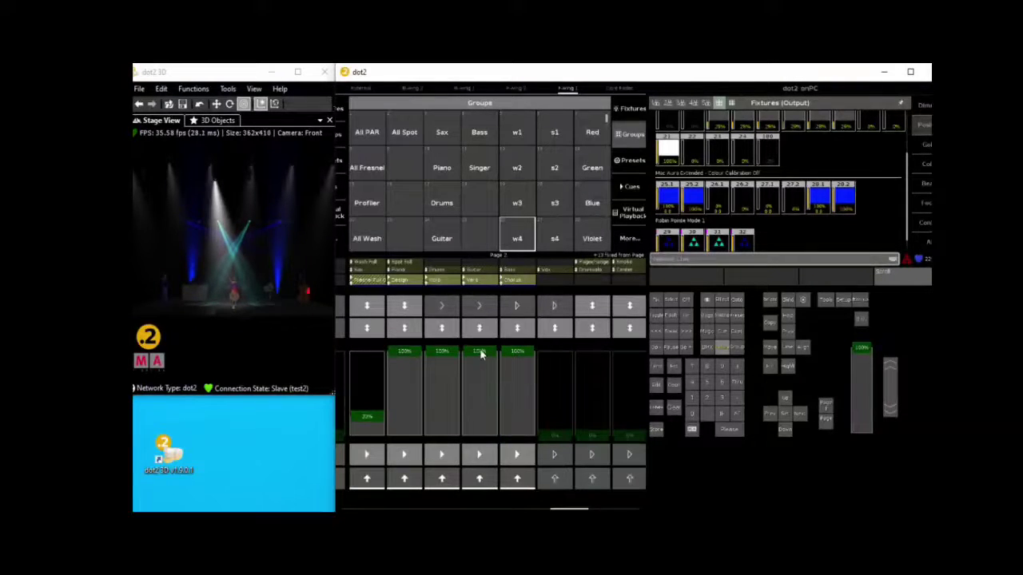
- Lower the Vers fader to about 8% and check the look with Chorus at 100%
left_click_drag(481, 388, 519, 354)
left_click_drag(479, 380, 473, 427)
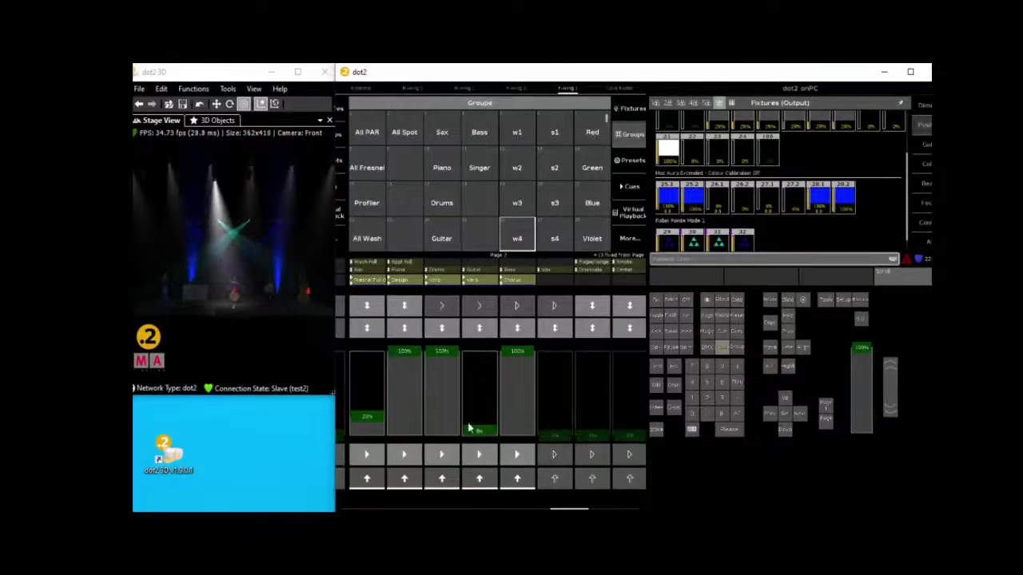
mouse_move(445, 354)
left_mouse_down()
mouse_move(445, 427)
mouse_move(450, 354)
left_mouse_up()
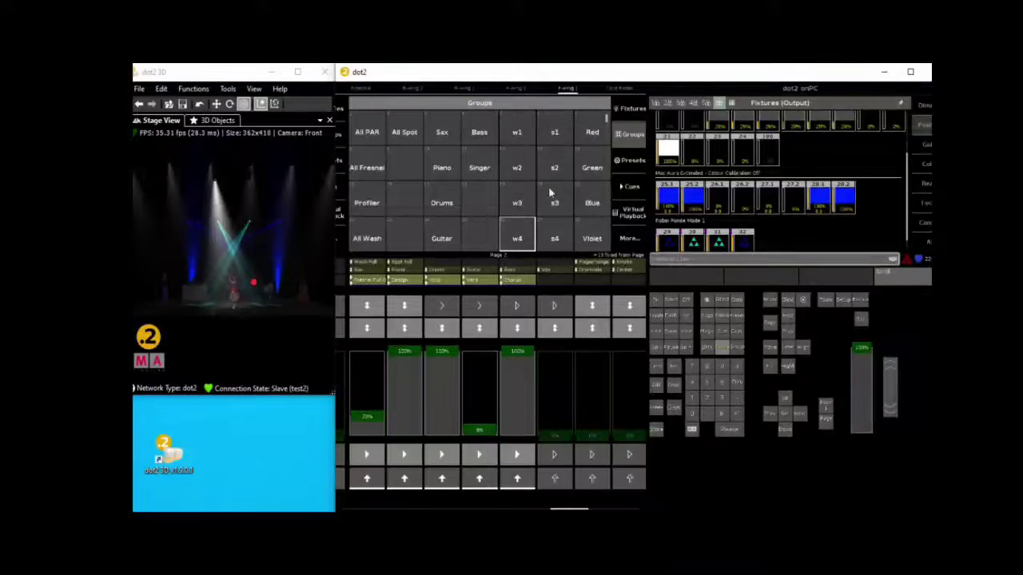
- Activate the Singer group's dimmer at 100% and store it into the Vers executor using the Merge method
left_click(479, 170)
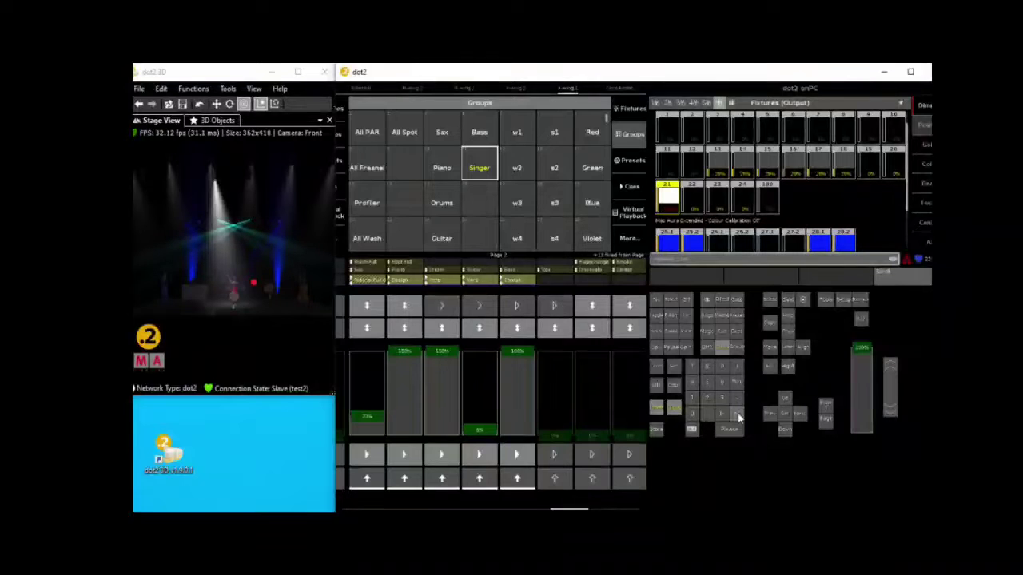
left_click(656, 429)
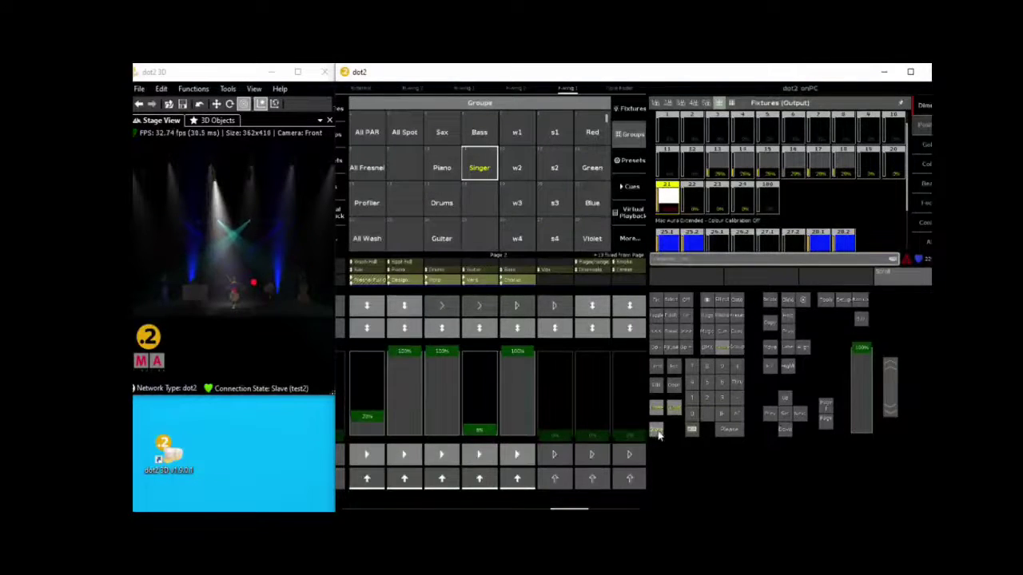
left_click(482, 454)
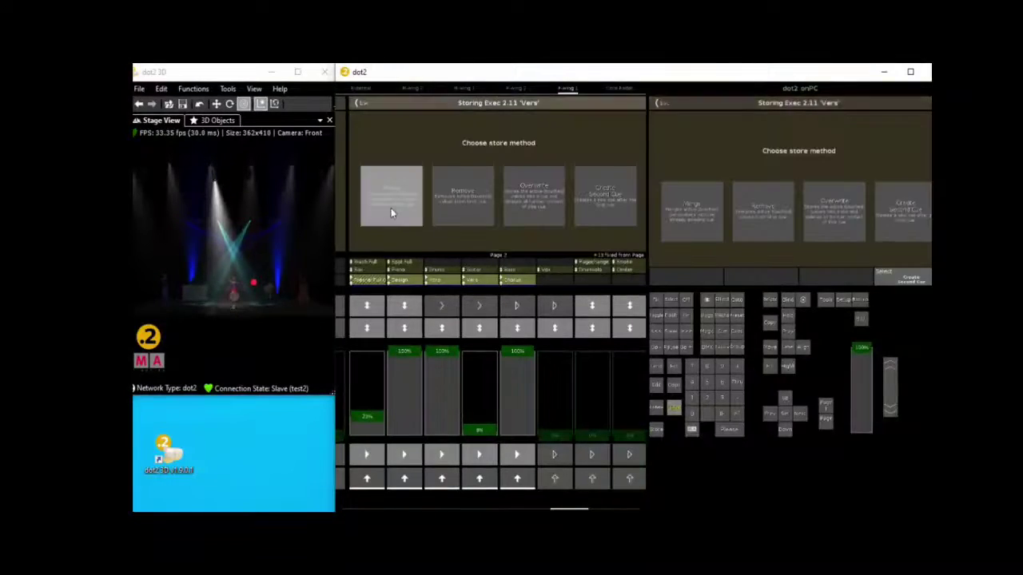
left_click(390, 208)
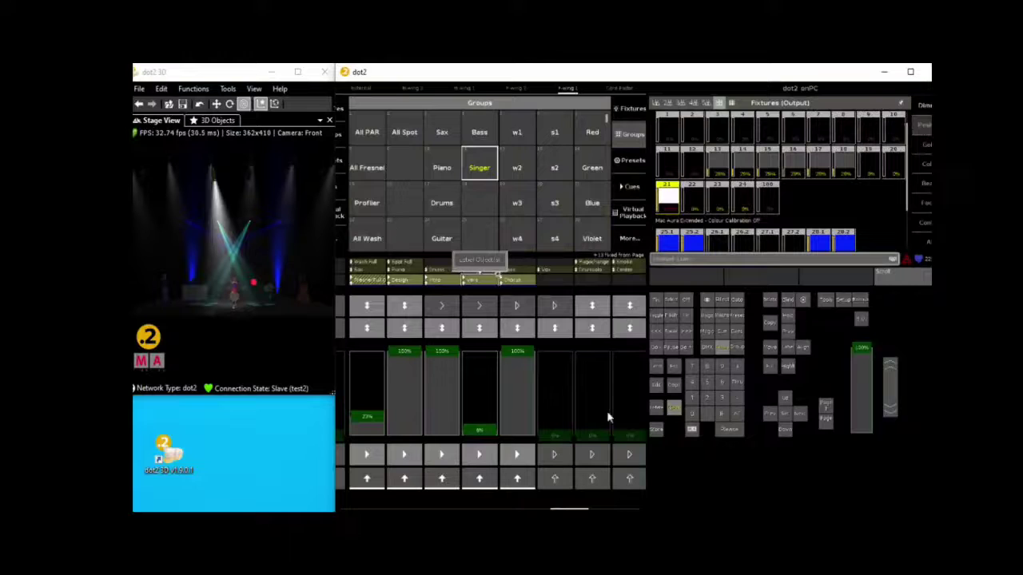
- Store the Singer level into the Chorus executor as well, using the Merge method
left_click(656, 429)
left_click(517, 454)
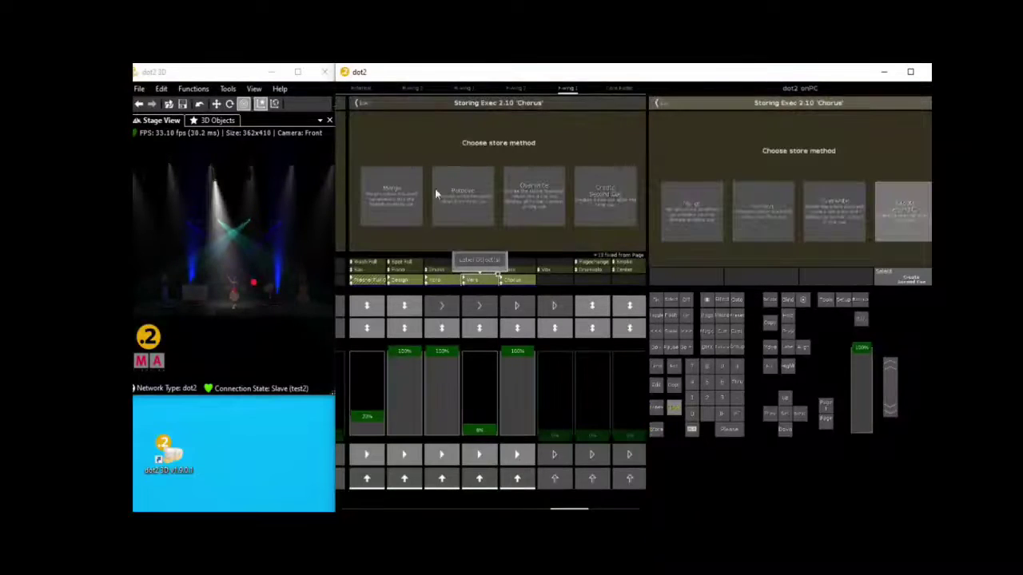
left_click(389, 219)
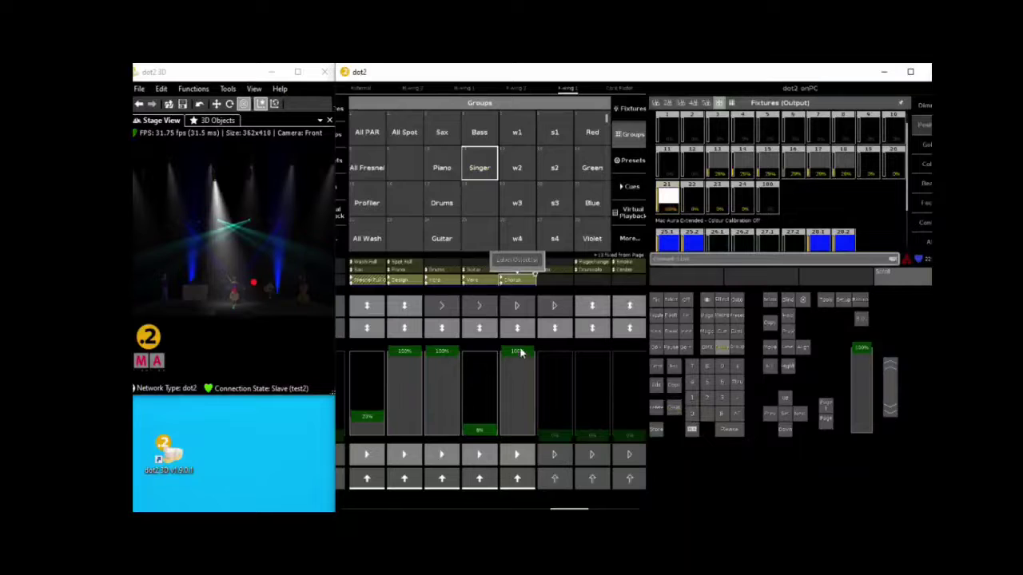
- Lower the Chorus fader to 0%, then raise Vers and Chorus in turn to 100% and inspect the stage
left_click_drag(520, 354, 485, 448)
mouse_move(444, 354)
left_mouse_down()
mouse_move(452, 454)
mouse_move(452, 339)
left_mouse_up()
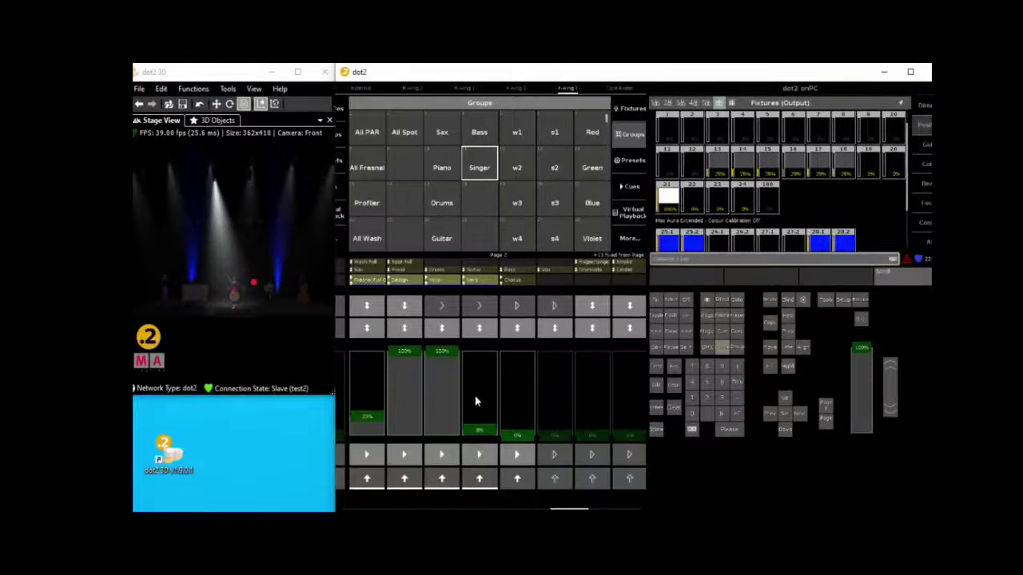
left_click_drag(477, 431, 485, 354)
left_click_drag(516, 438, 523, 349)
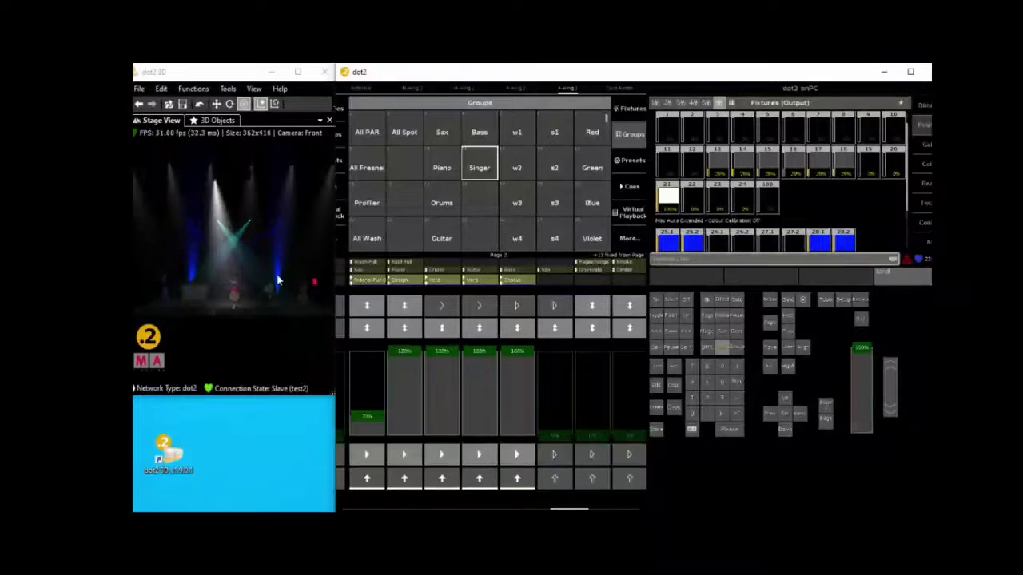
mouse_move(254, 282)
left_mouse_down()
mouse_move(141, 288)
mouse_move(166, 291)
mouse_move(160, 309)
mouse_move(314, 299)
left_mouse_up()
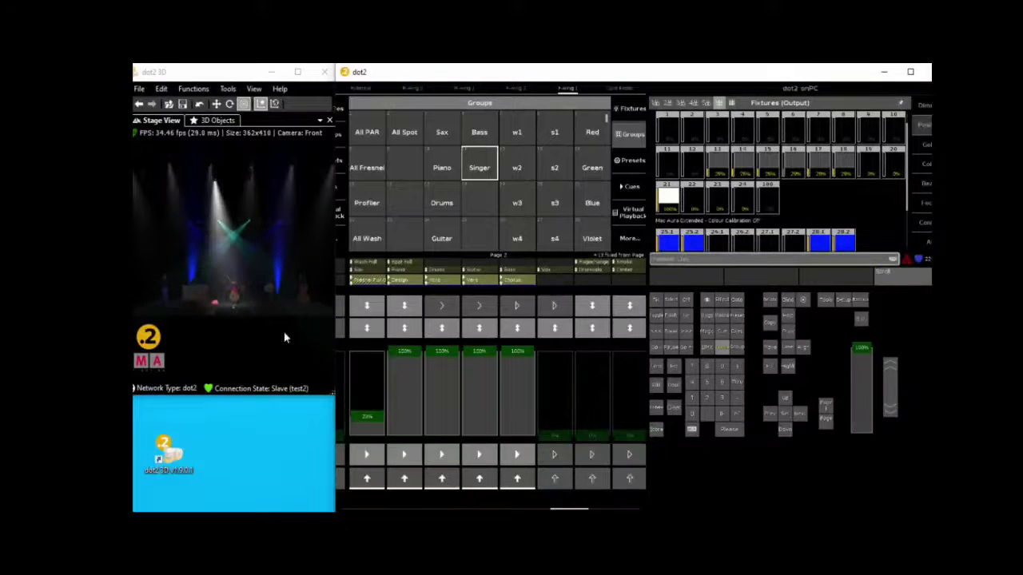
- Select the Sax, Piano, Drums, Guitar and Bass groups and raise their dimmer level
left_click(442, 133)
left_click(442, 168)
left_click(442, 203)
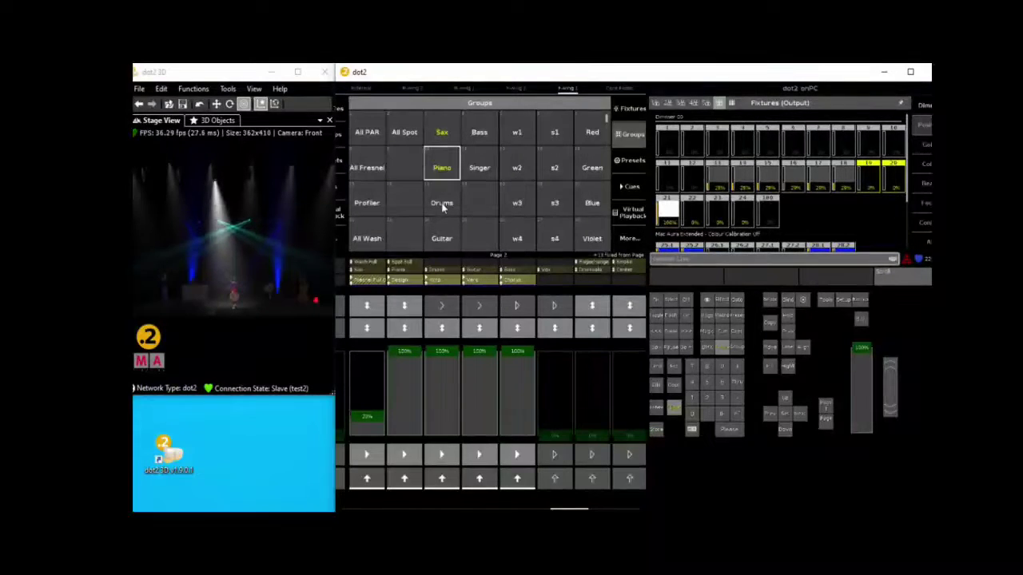
left_click(442, 239)
left_click(477, 133)
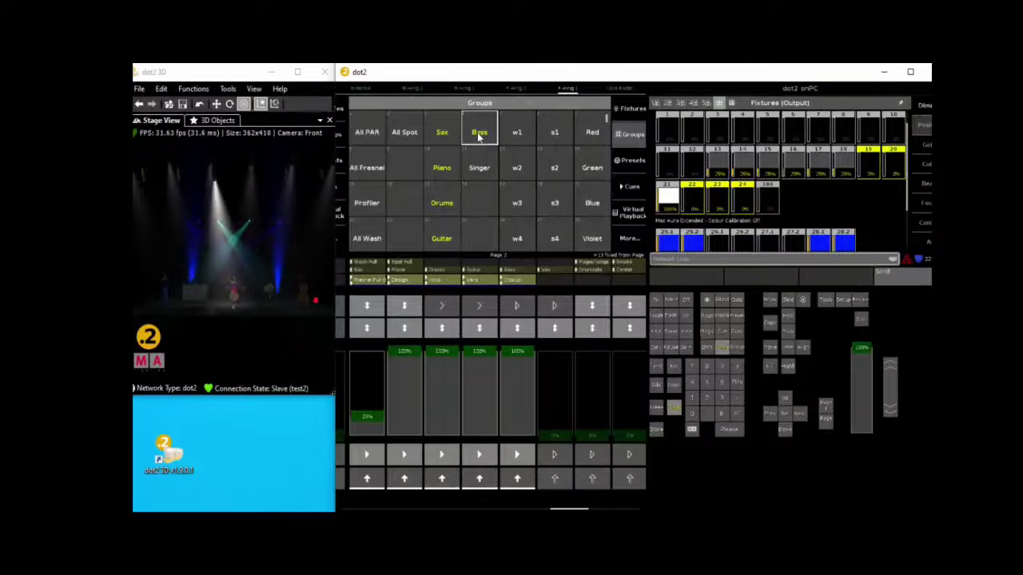
left_click_drag(887, 413, 896, 372)
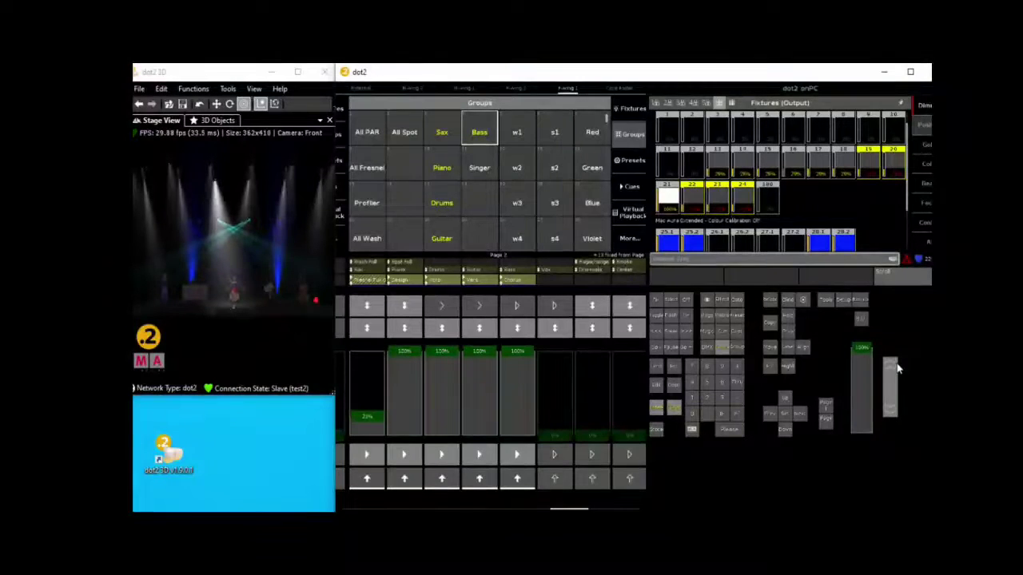
- Store the musicians' light levels into the Chorus executor using the Merge method and clear the programmer
left_click(656, 429)
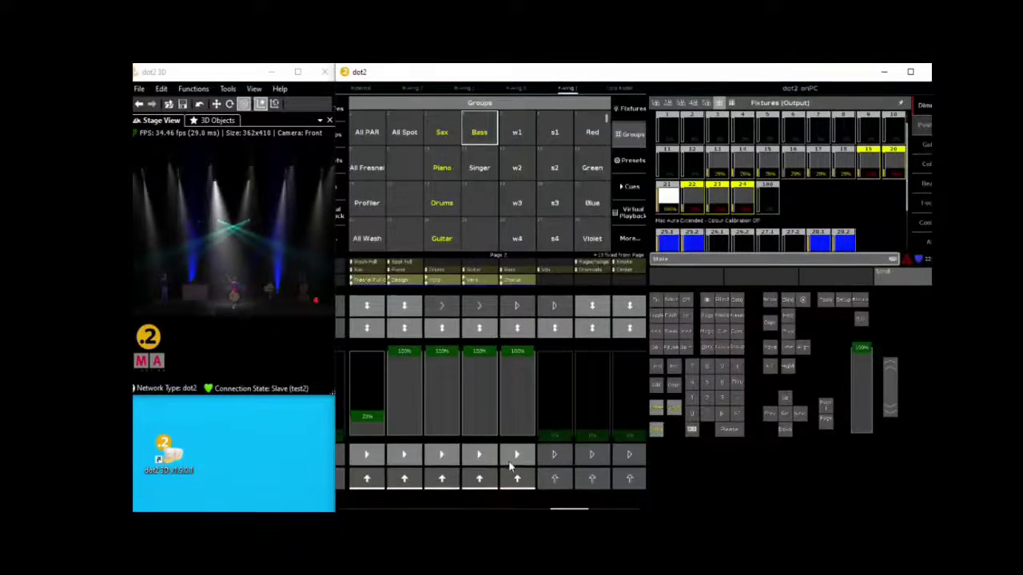
left_click(516, 454)
left_click(402, 201)
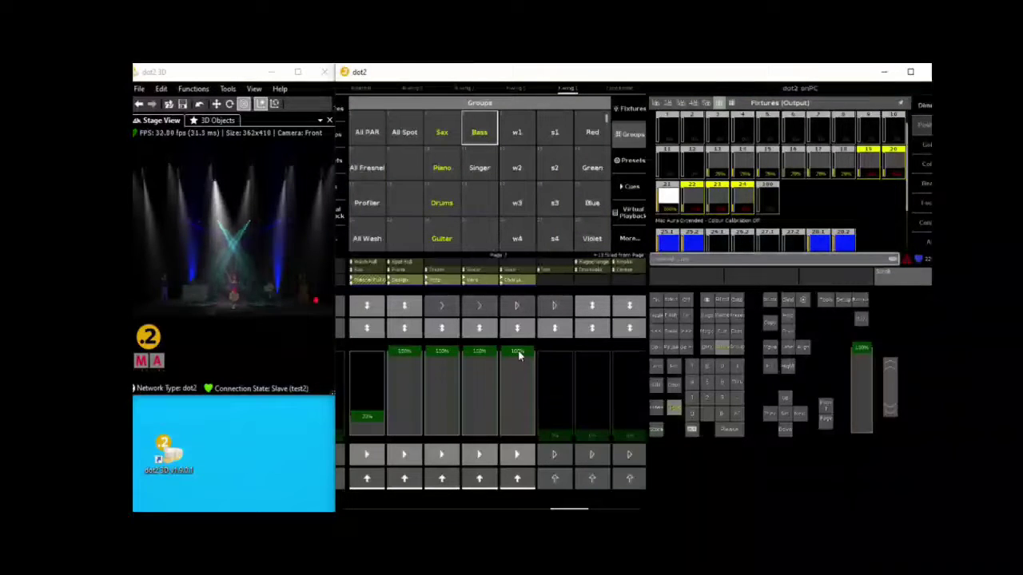
mouse_move(517, 352)
left_mouse_down()
mouse_move(518, 438)
mouse_move(520, 357)
left_mouse_up()
left_click(674, 410)
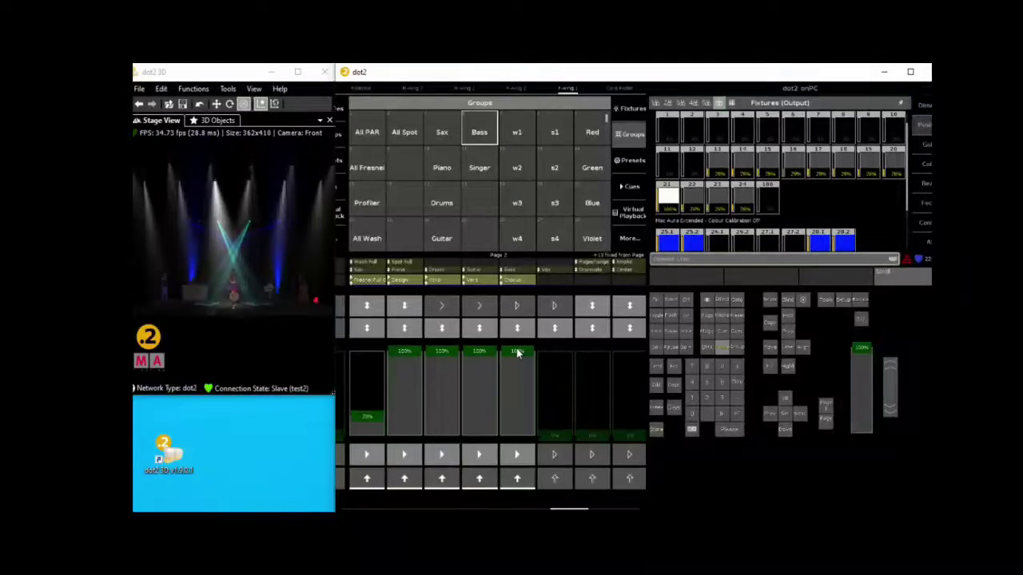
- Test the Chorus executor by lowering its fader to 0% and raising it back to 100%
left_click_drag(517, 356, 507, 446)
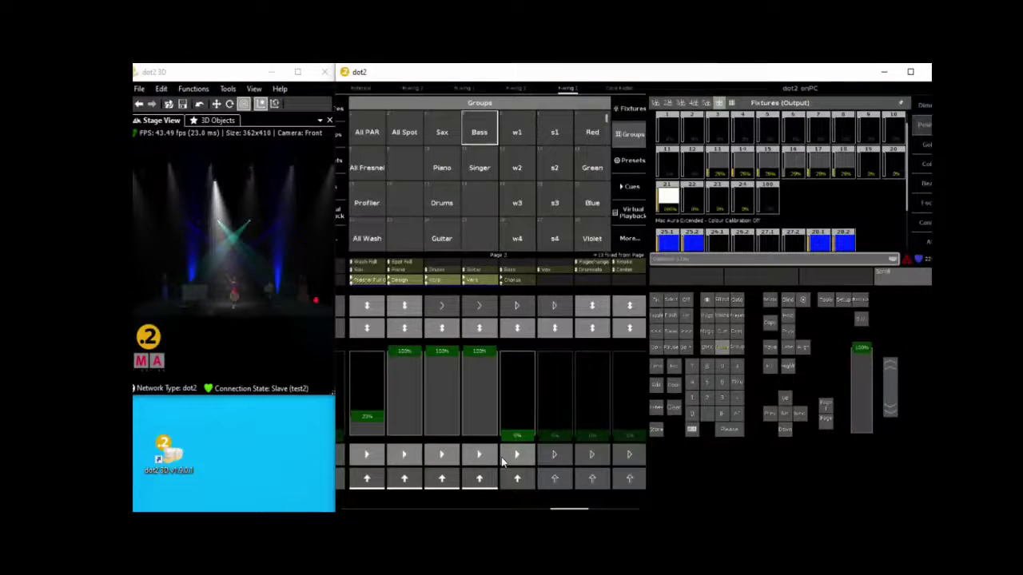
mouse_move(509, 435)
left_mouse_down()
mouse_move(539, 337)
mouse_move(532, 388)
mouse_move(518, 438)
mouse_move(530, 329)
mouse_move(518, 453)
left_mouse_up()
left_click_drag(524, 435, 517, 349)
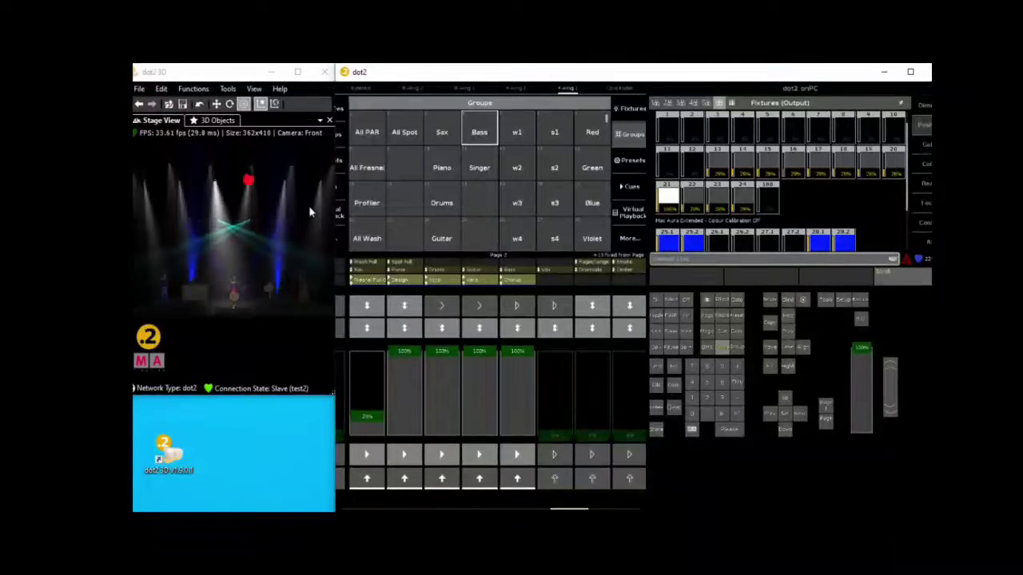
- Select the Sax, Bass, Piano, Guitar and Drums groups together
left_click(444, 136)
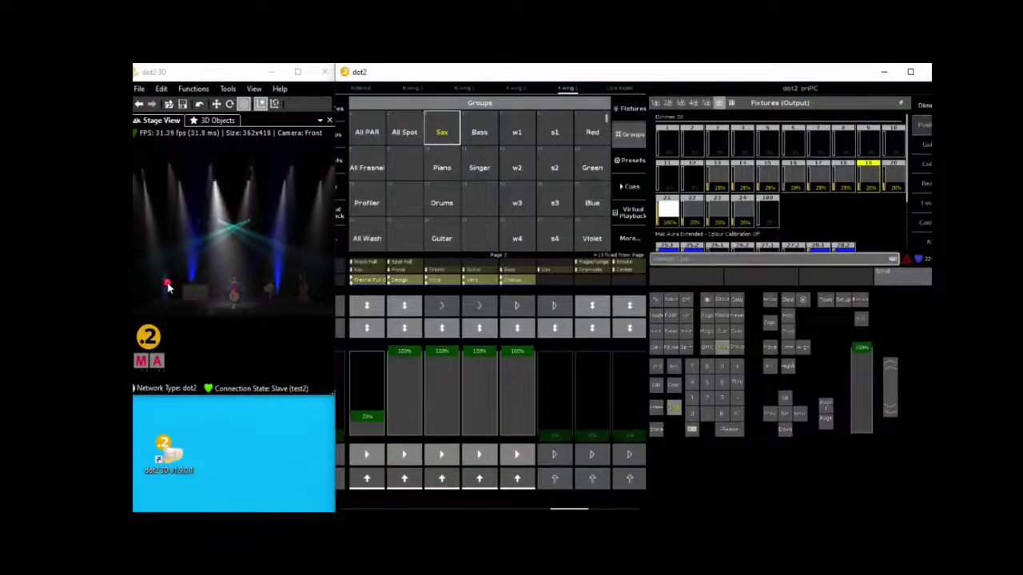
left_click(479, 133)
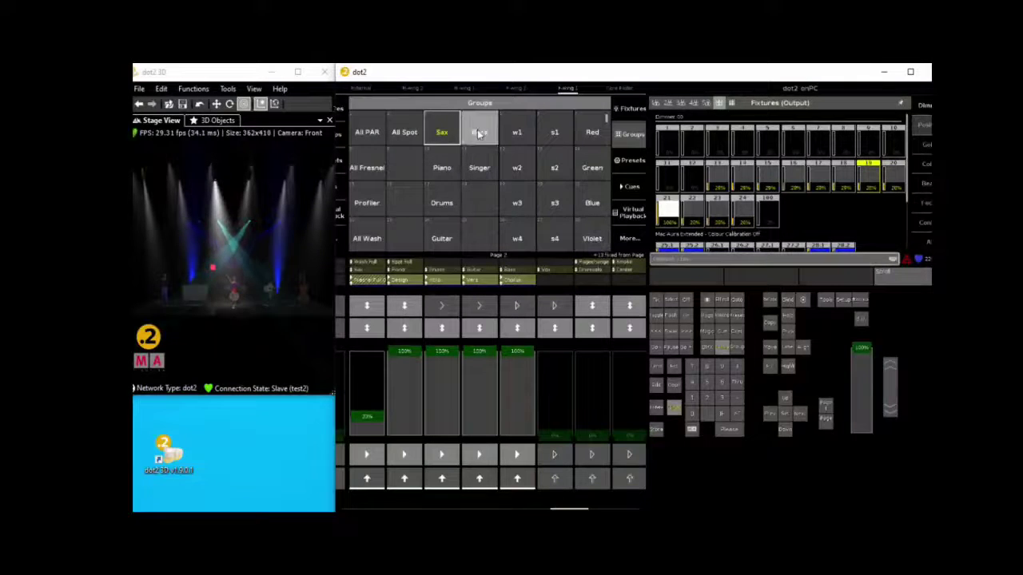
left_click(439, 168)
left_click(441, 235)
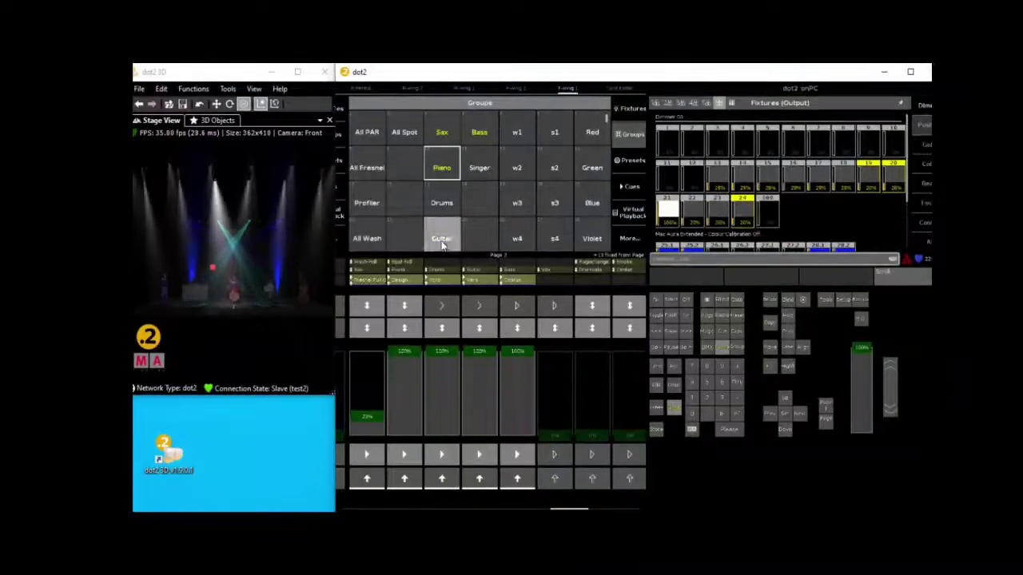
left_click(440, 206)
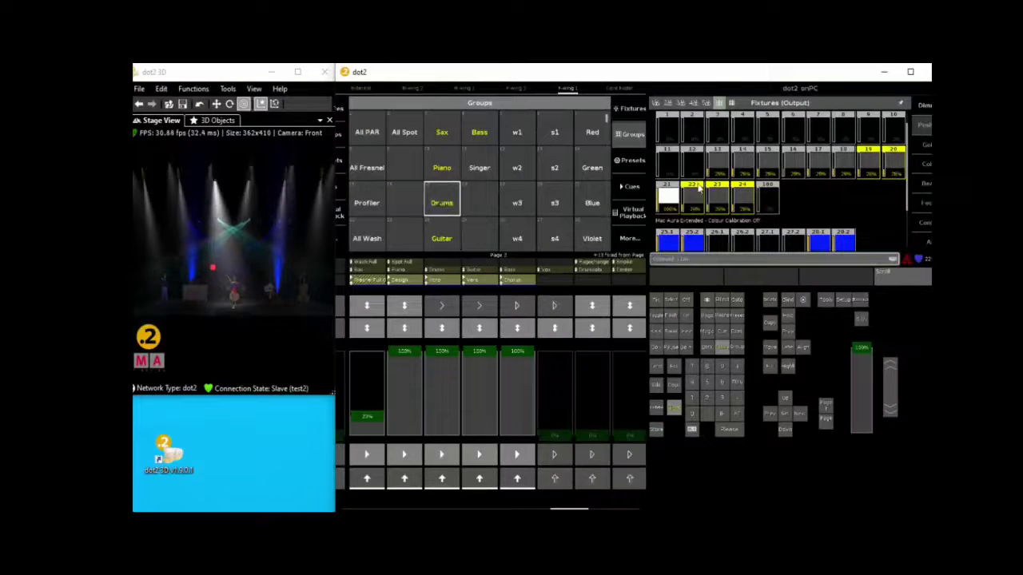
- Apply the Soft Dimmer effect to the selected musician groups
left_click(924, 107)
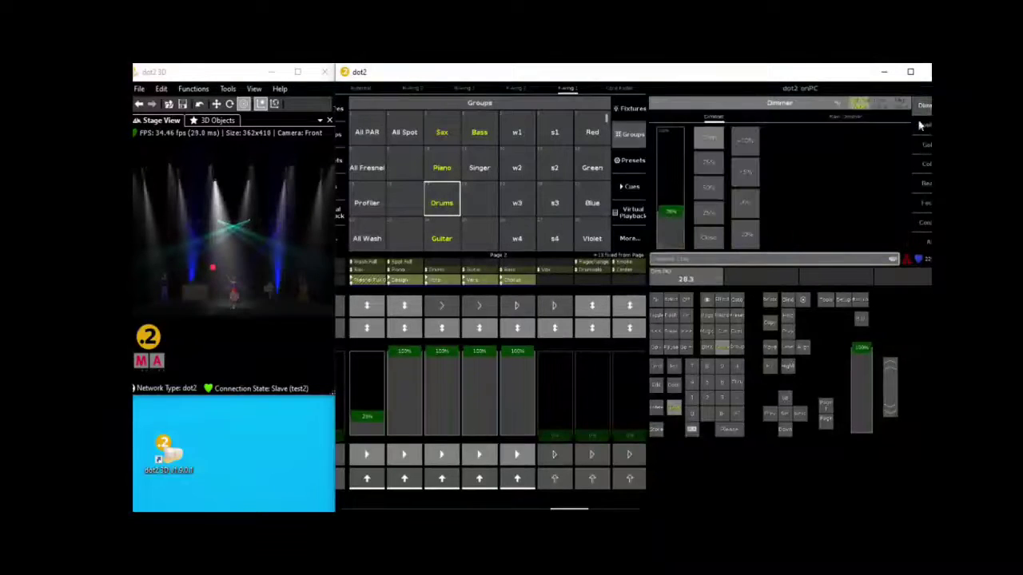
left_click(842, 108)
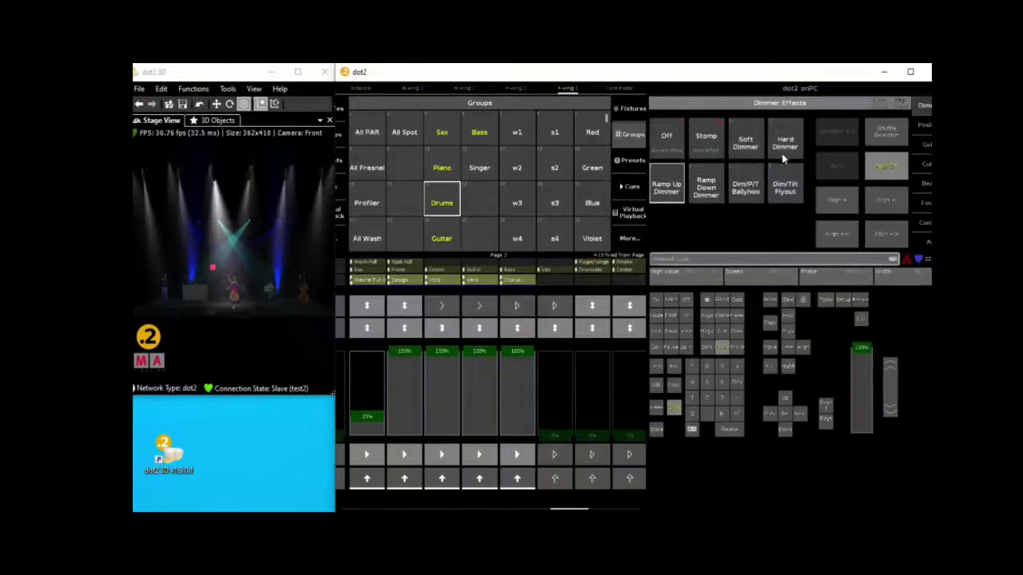
left_click(745, 142)
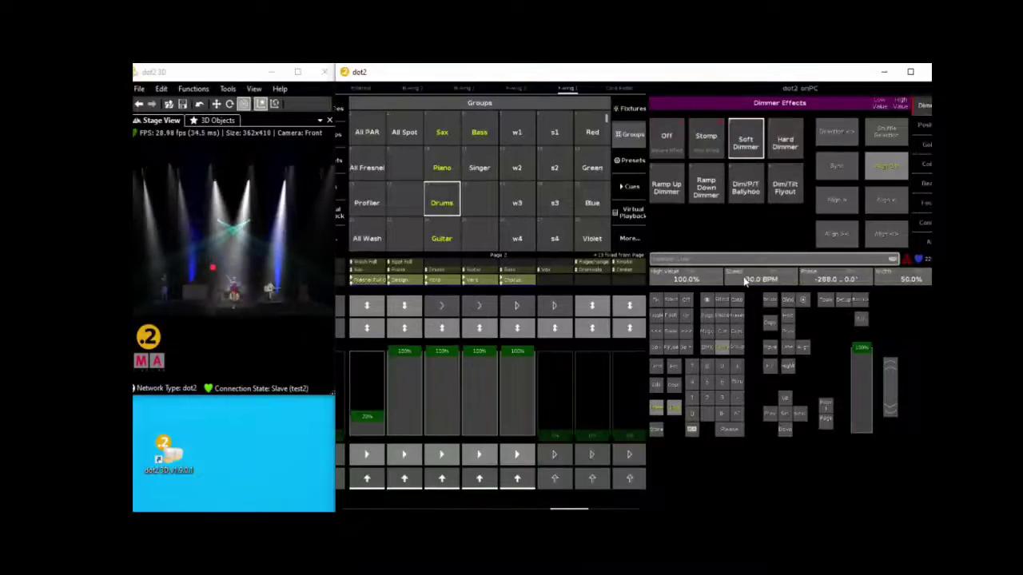
- Slow the Soft Dimmer effect's speed to 17 BPM
scroll(749, 297, "down", 8)
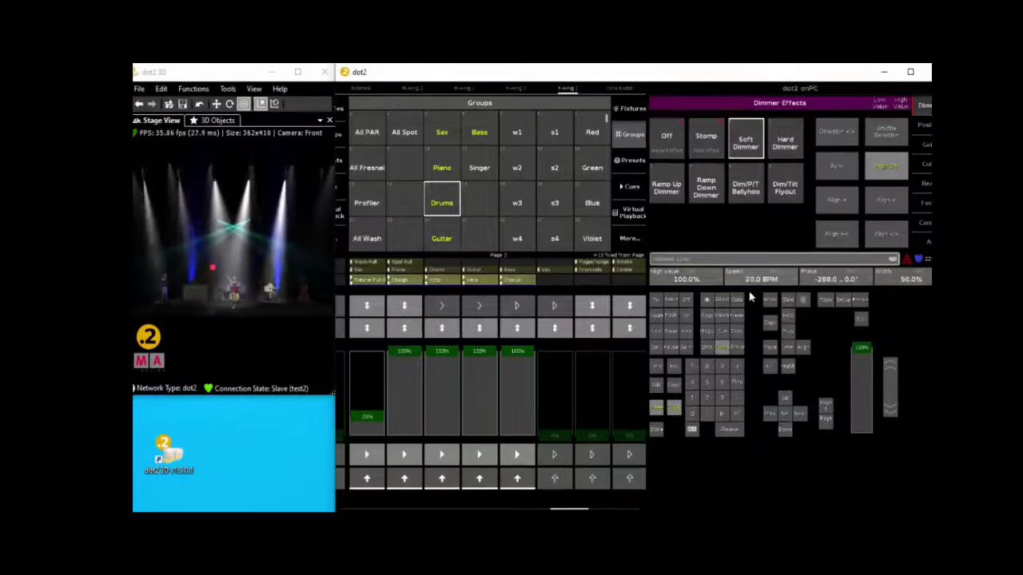
scroll(749, 298, "up", 10)
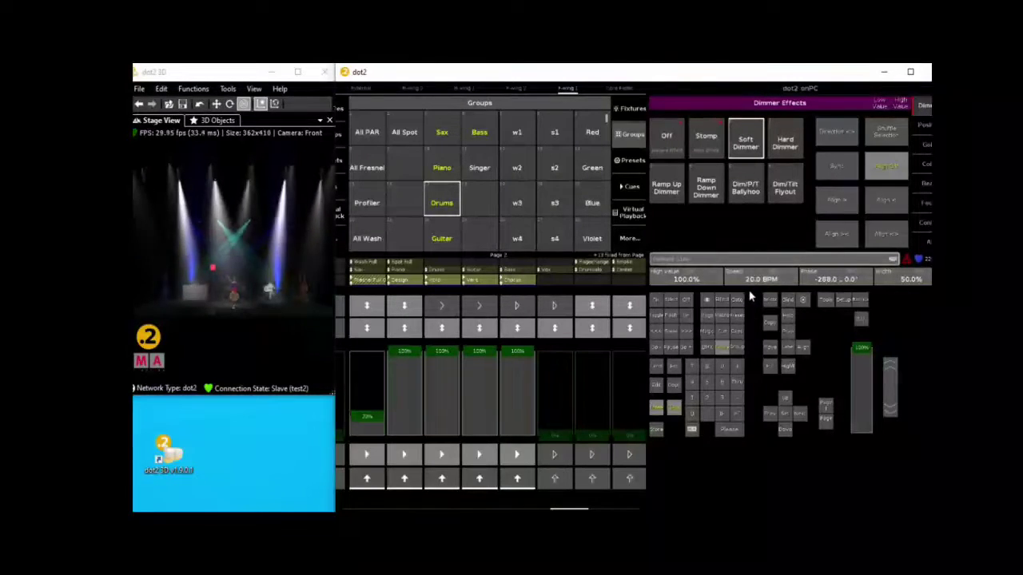
scroll(749, 297, "down", 1)
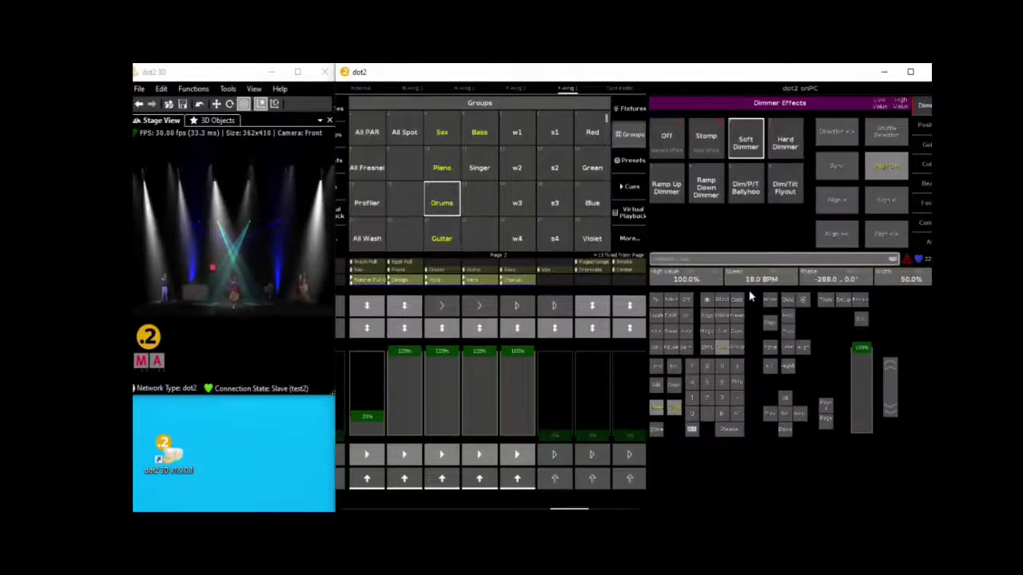
scroll(749, 297, "down", 1)
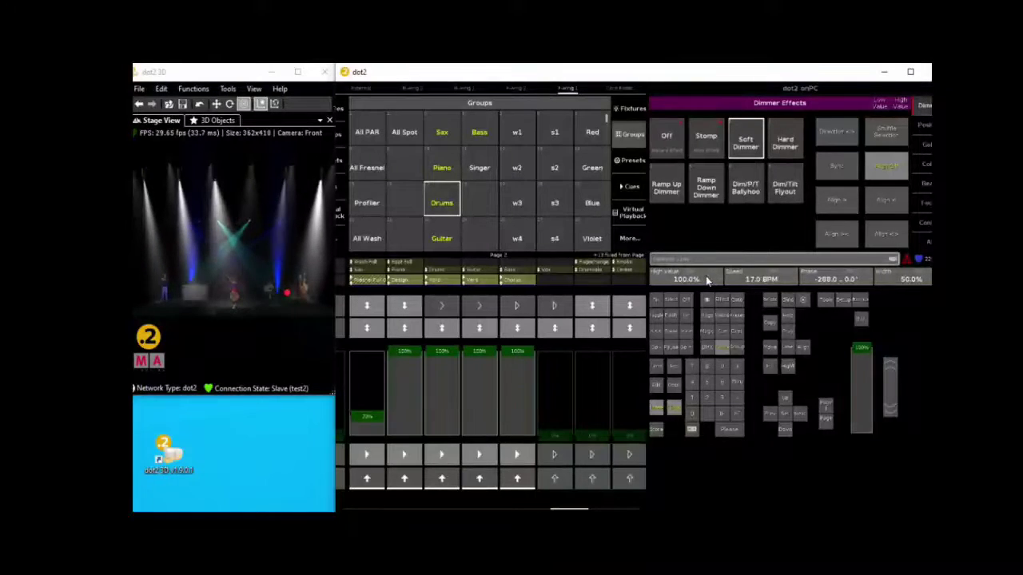
- Set the dimmer effect's low value to 30%
left_click(691, 429)
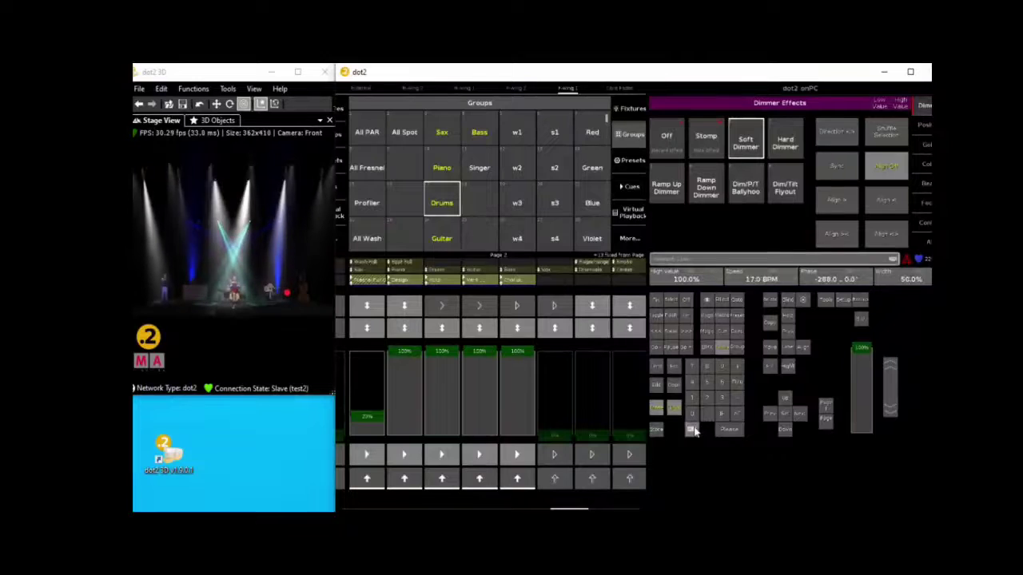
left_click_drag(890, 406, 890, 374)
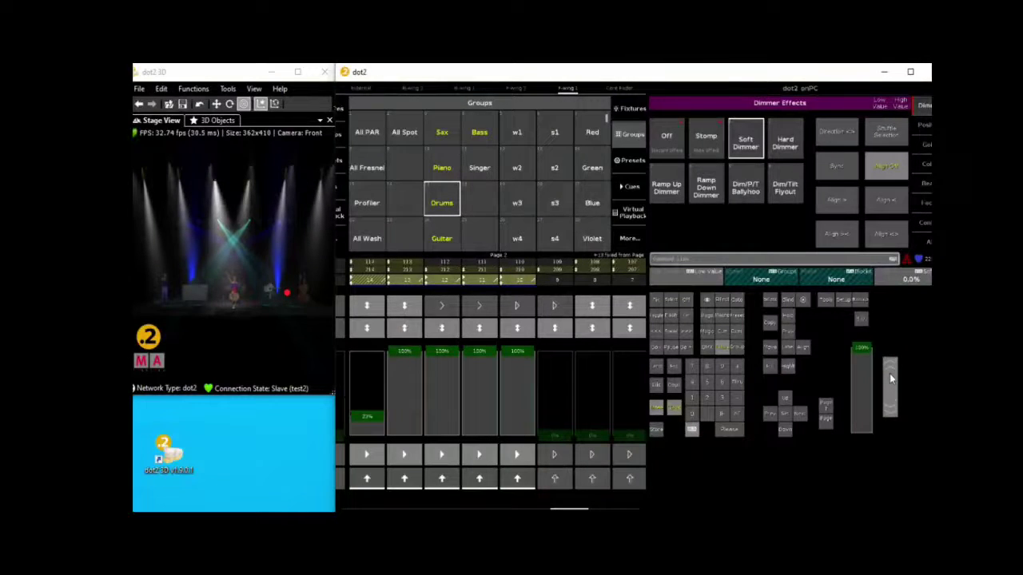
left_click(680, 279)
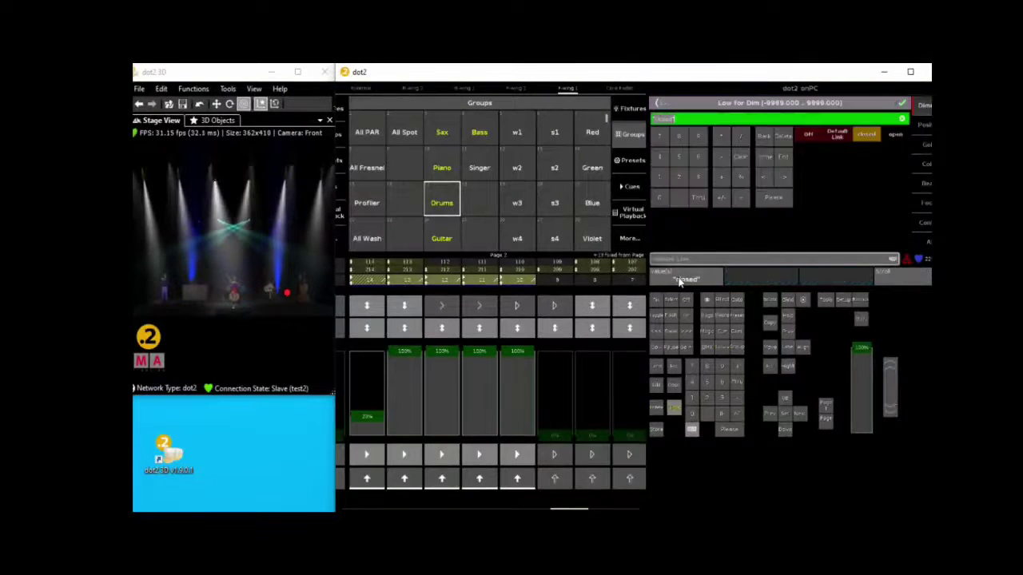
left_click(696, 175)
left_click(664, 194)
left_click(901, 103)
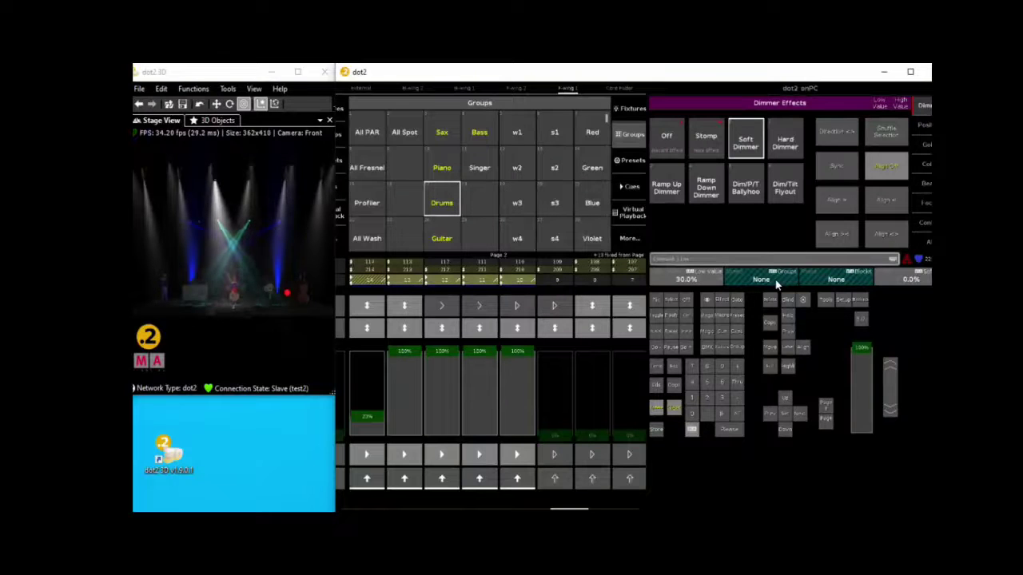
- Set the dimmer effect's high value to 100% and check its low value
left_click(691, 429)
left_click(670, 282)
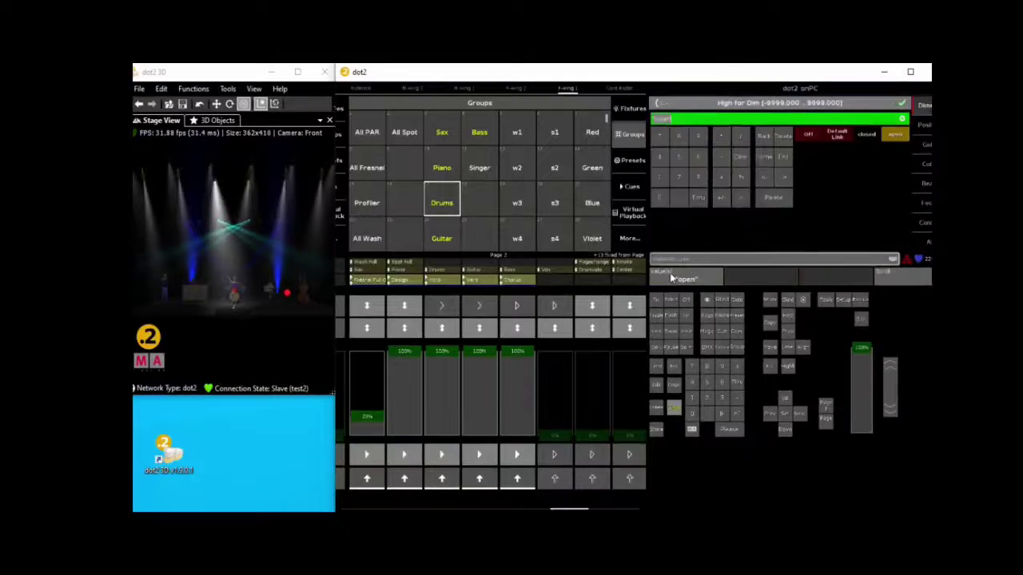
left_click(658, 197)
left_click(658, 196)
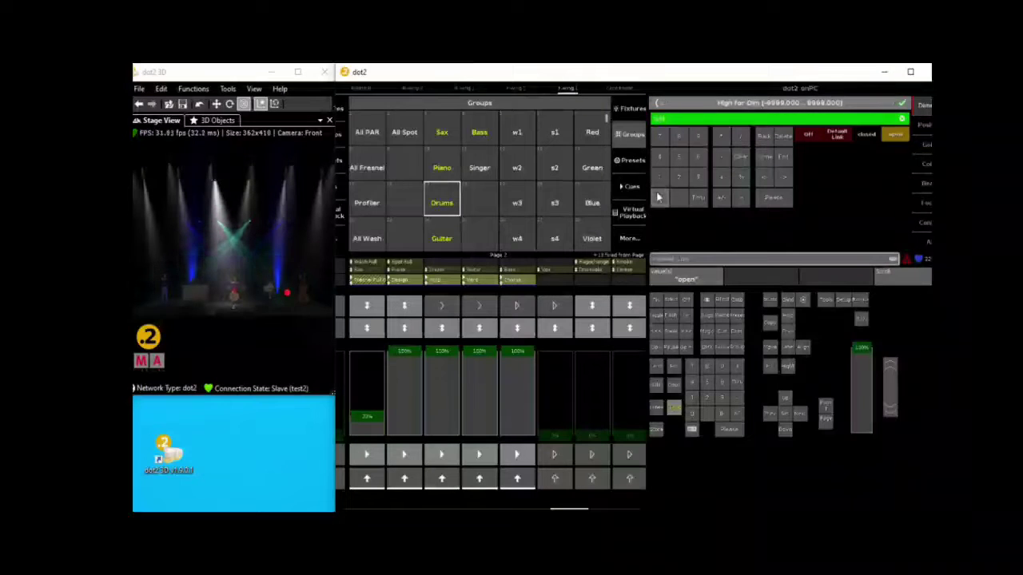
left_click(901, 103)
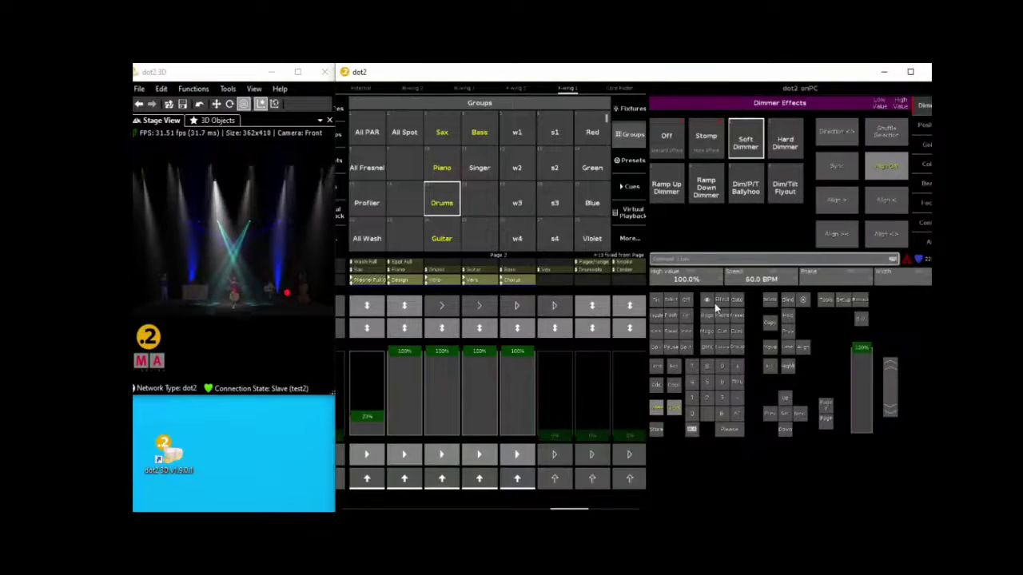
left_click(692, 429)
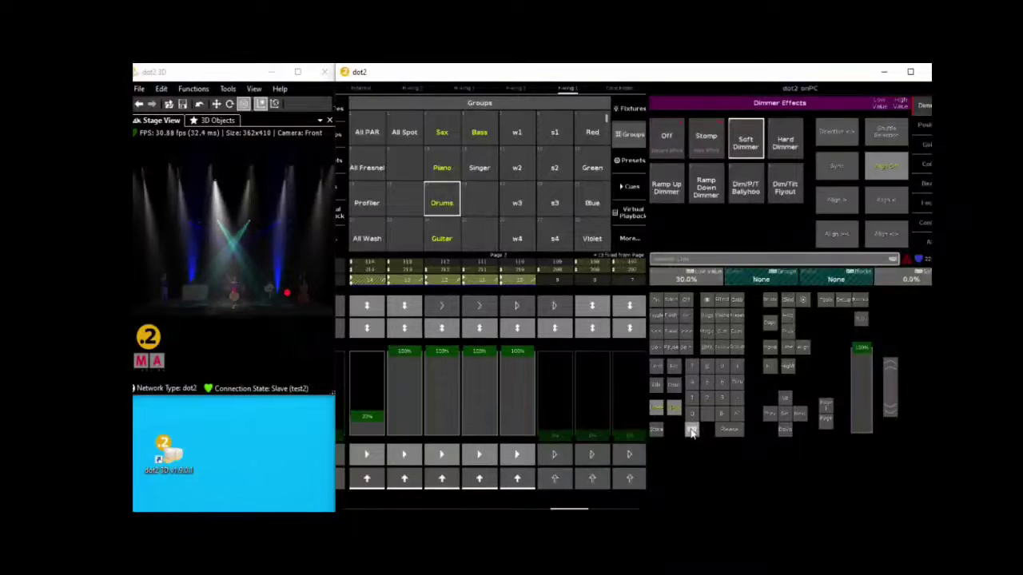
left_click(691, 429)
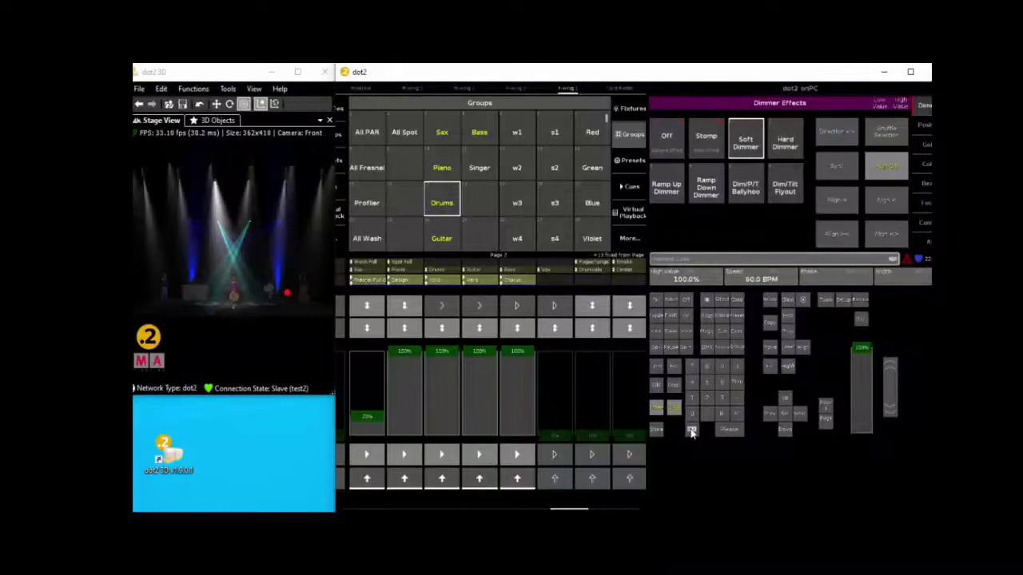
- Reapply the Soft Dimmer effect to the musician groups and raise its low value to 31%
left_click(743, 150)
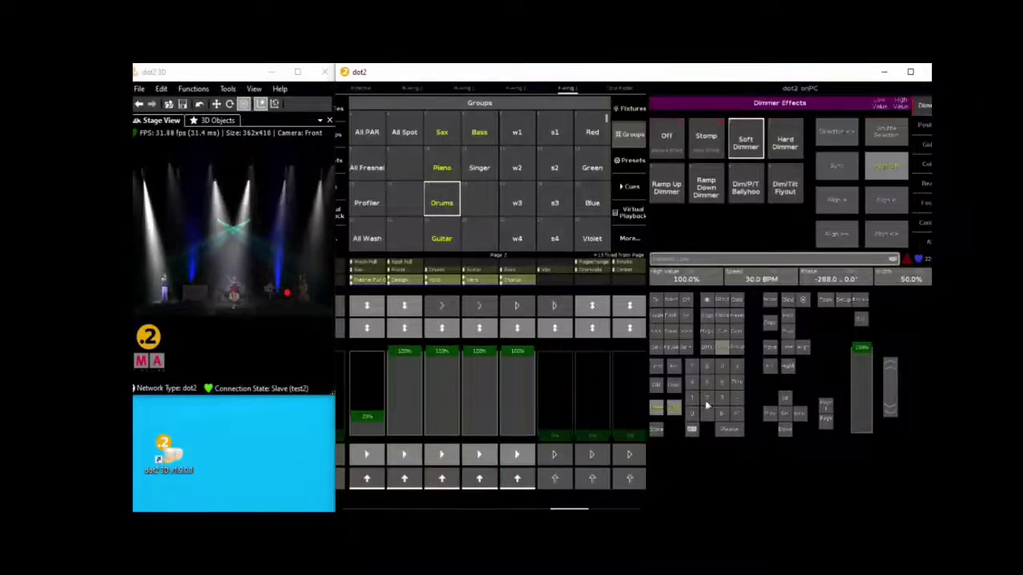
left_click(691, 430)
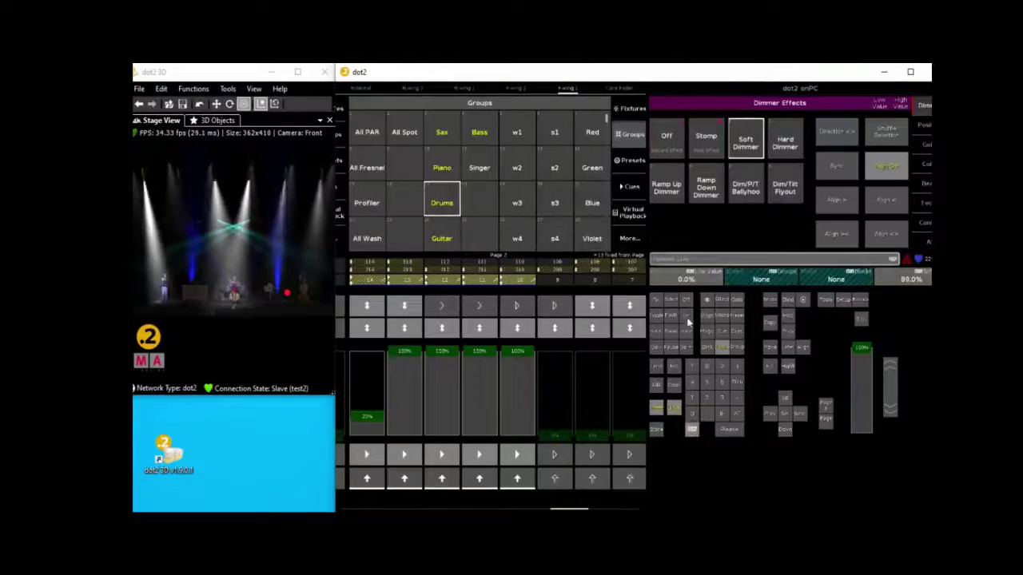
scroll(684, 270, "up", 11)
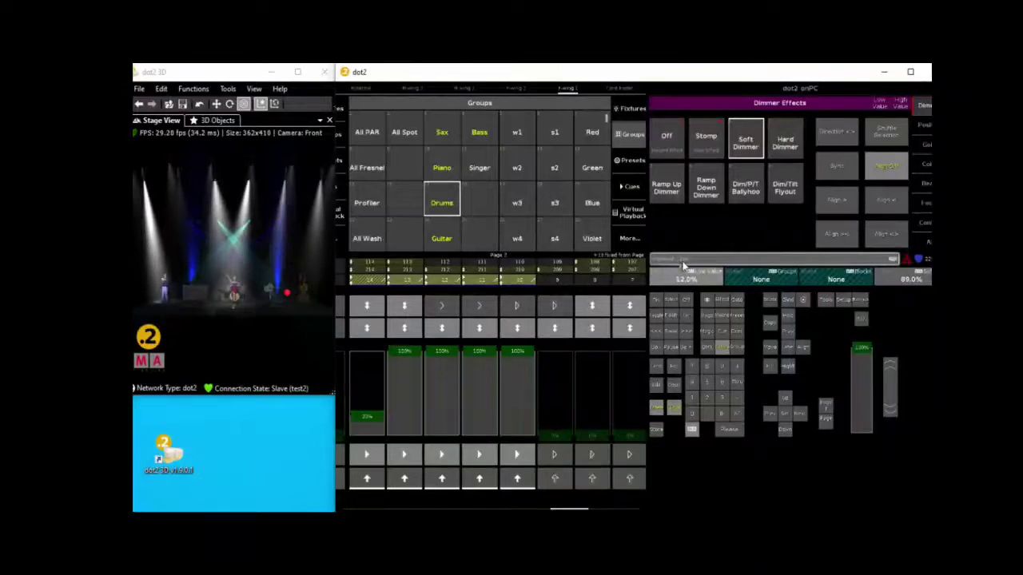
scroll(684, 270, "up", 9)
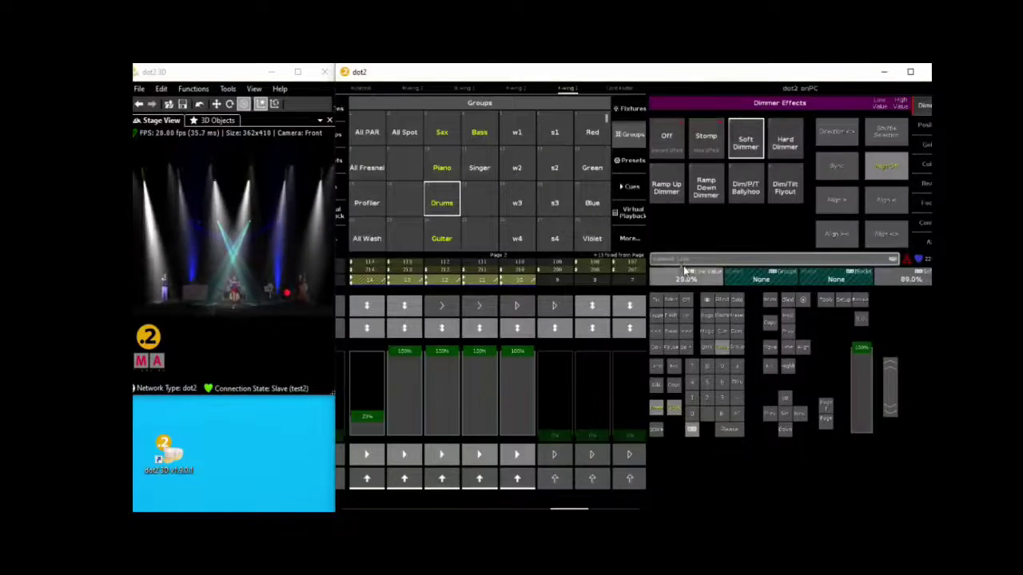
scroll(683, 271, "up", 6)
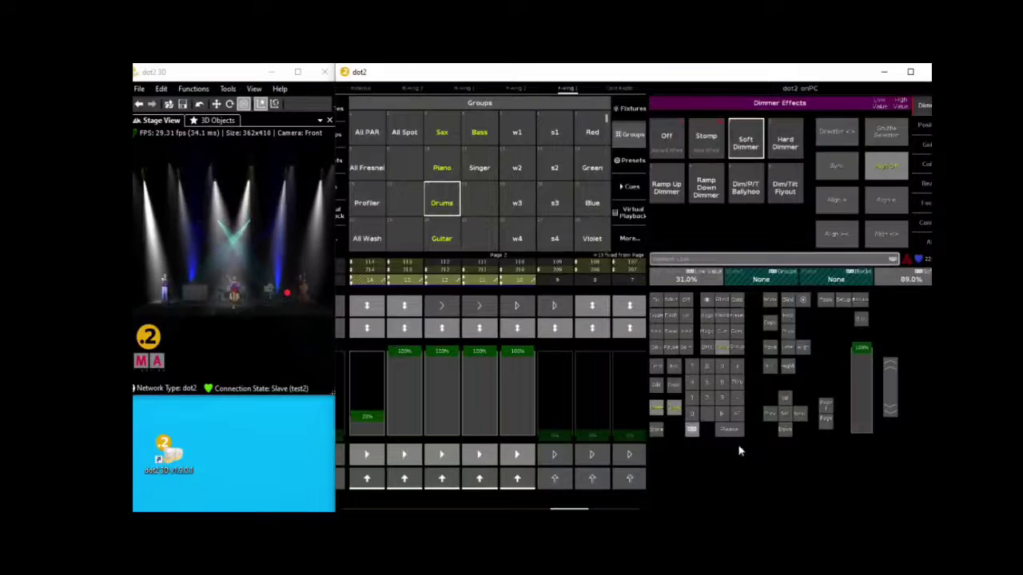
- Set the Soft Dimmer effect's speed to 20 BPM
left_click(691, 431)
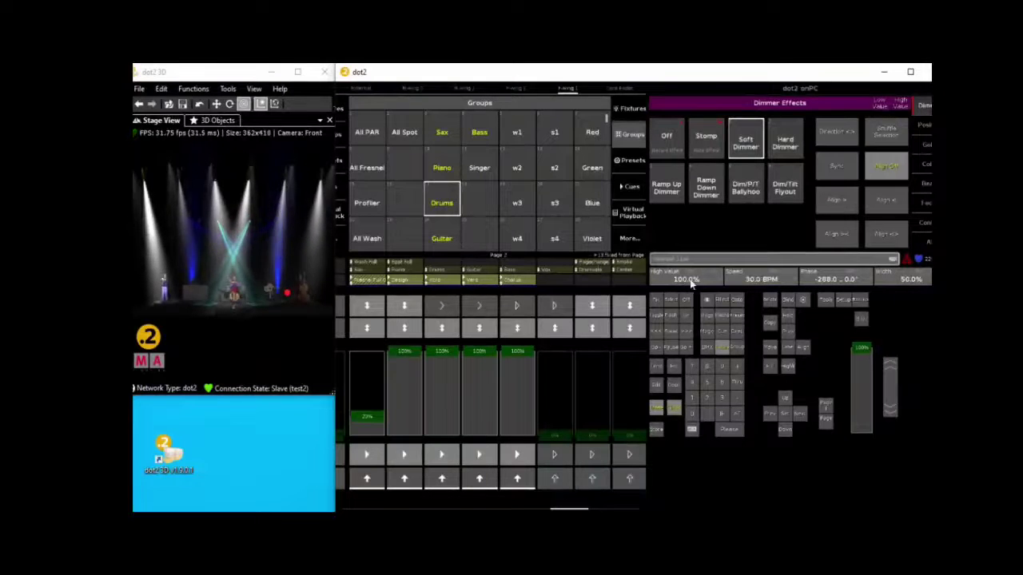
left_click(751, 279)
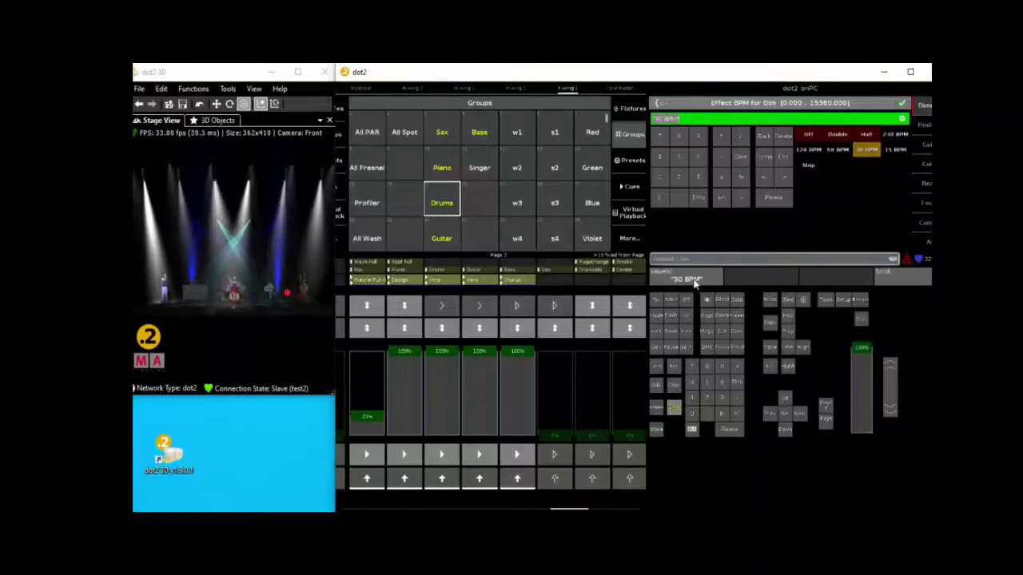
left_click(682, 177)
left_click(663, 196)
left_click(891, 106)
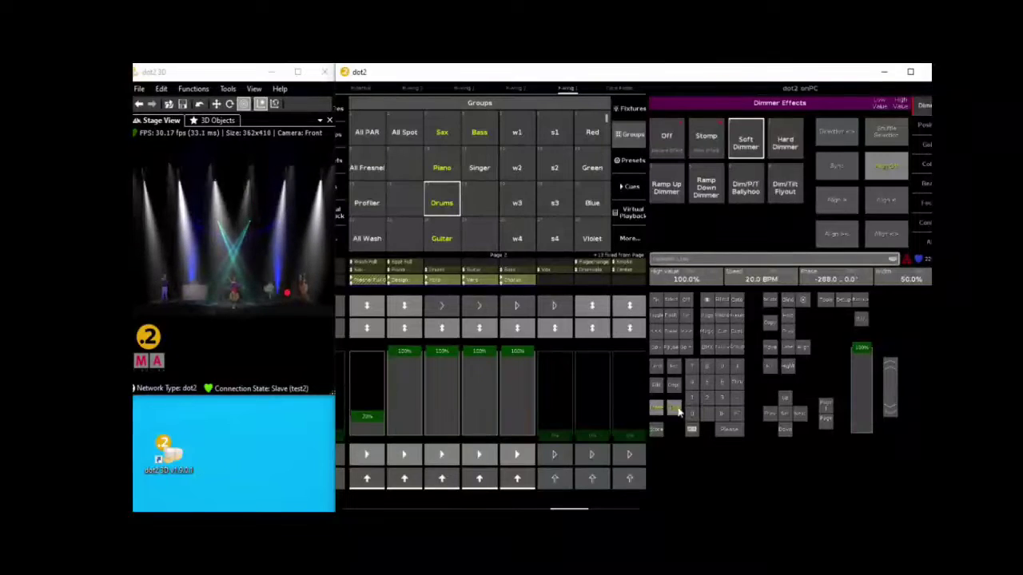
- Store the musicians' dimmer effect on the empty executor beside Chorus, name it Variation and clear the programmer
left_click(555, 454)
left_click(558, 265)
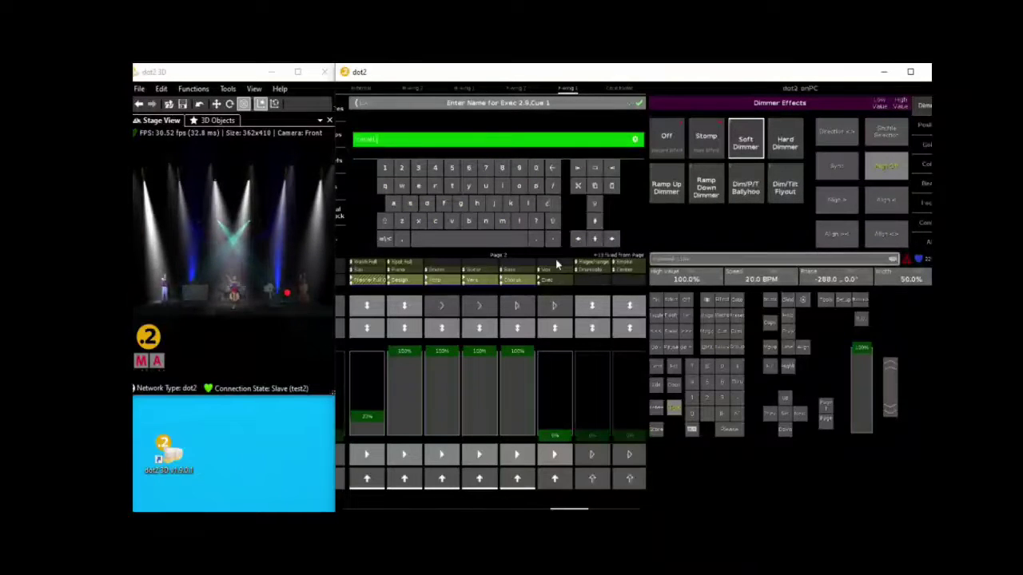
key("Escape")
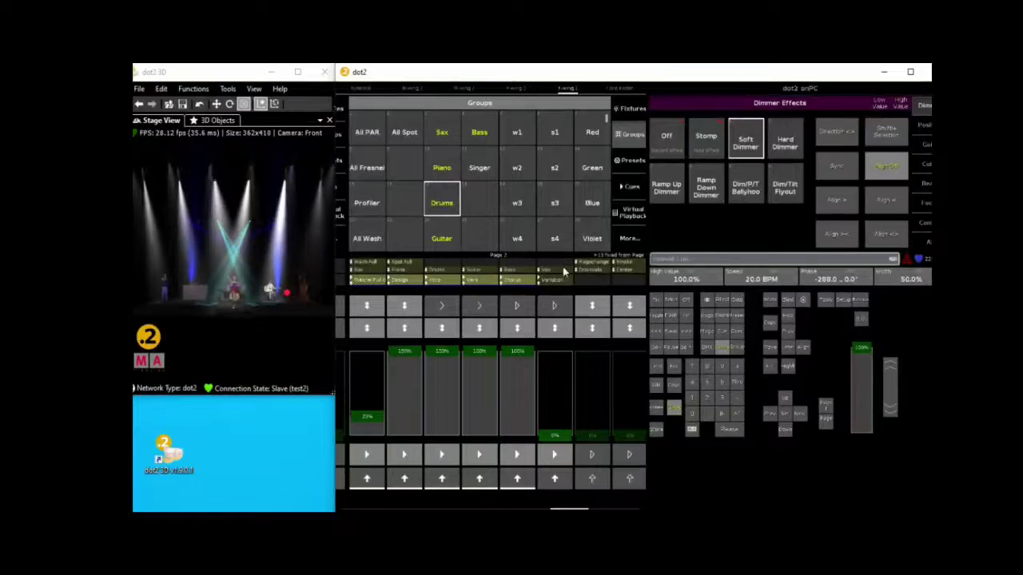
left_click(677, 411)
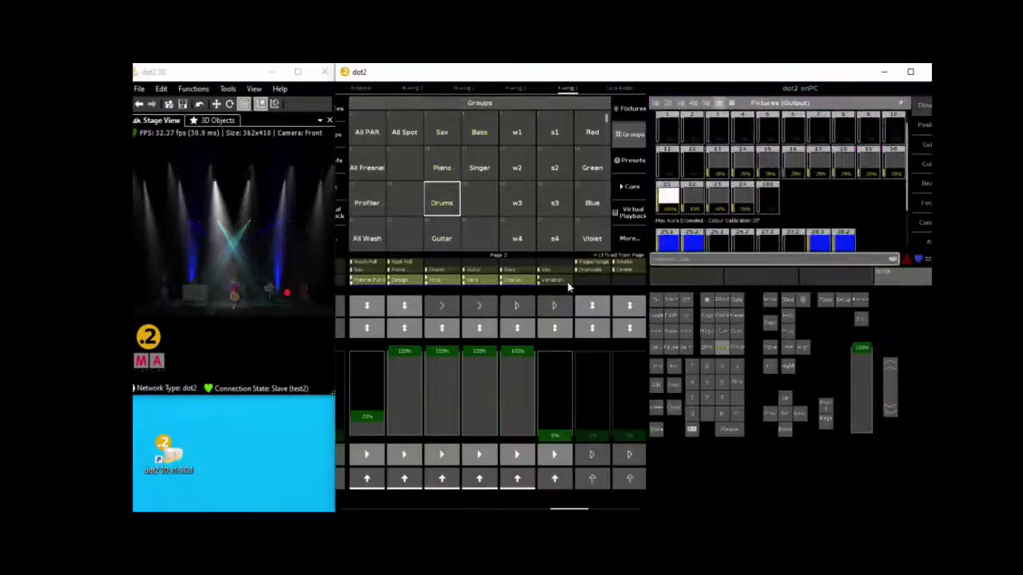
- Change the Variation executor's Flash button function to Learn
left_click(557, 279)
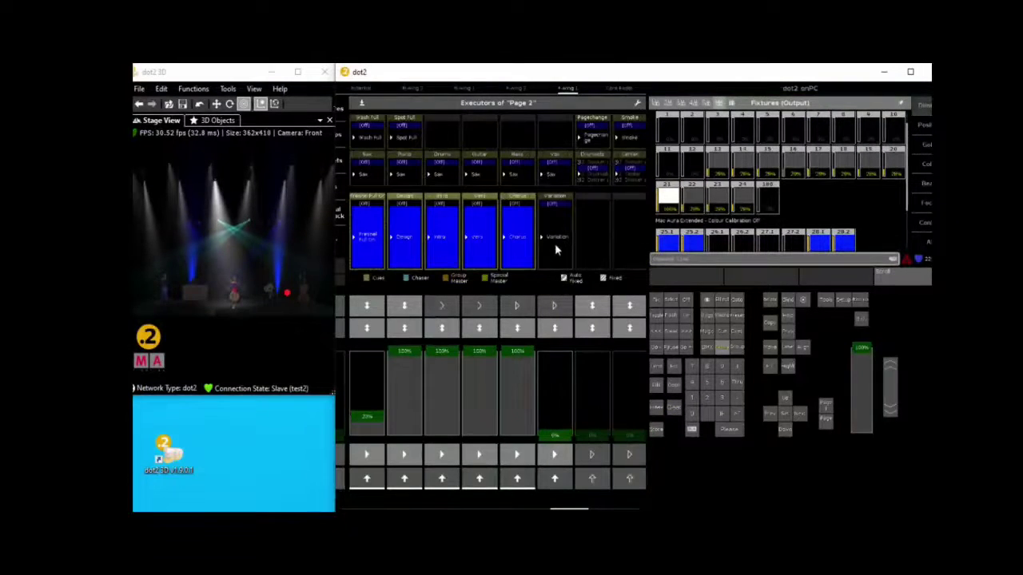
left_click(555, 245)
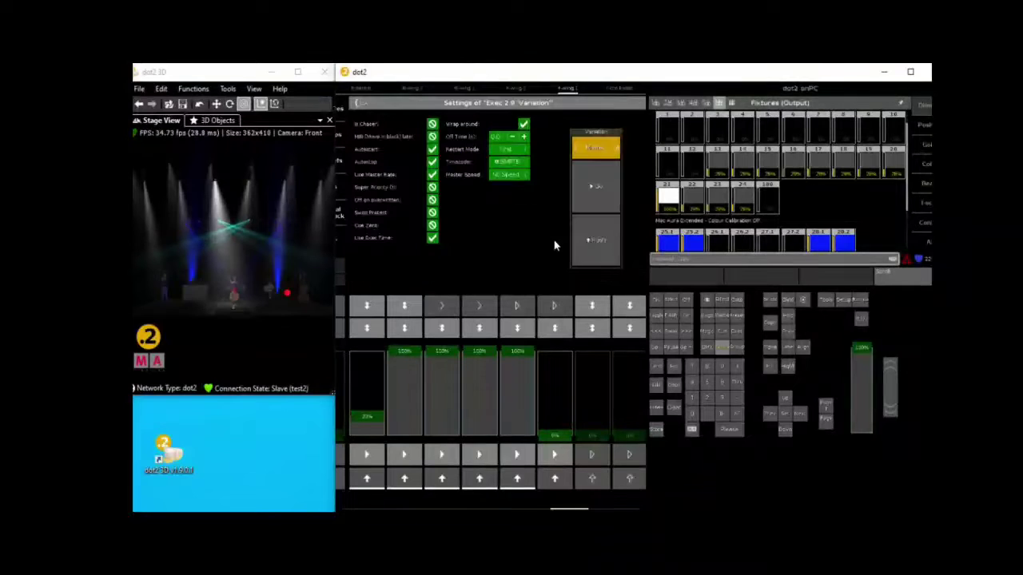
left_click(595, 252)
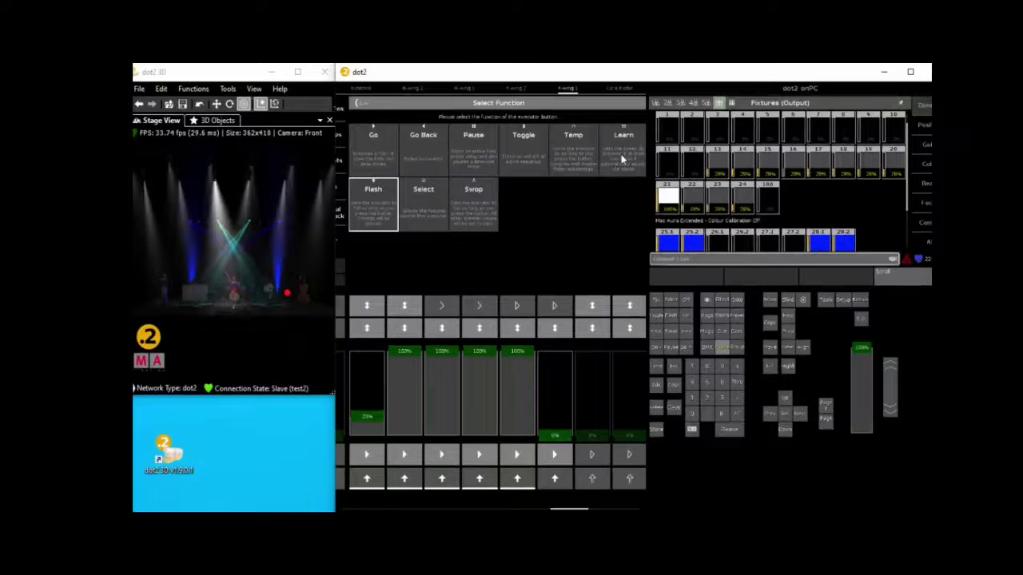
left_click(623, 159)
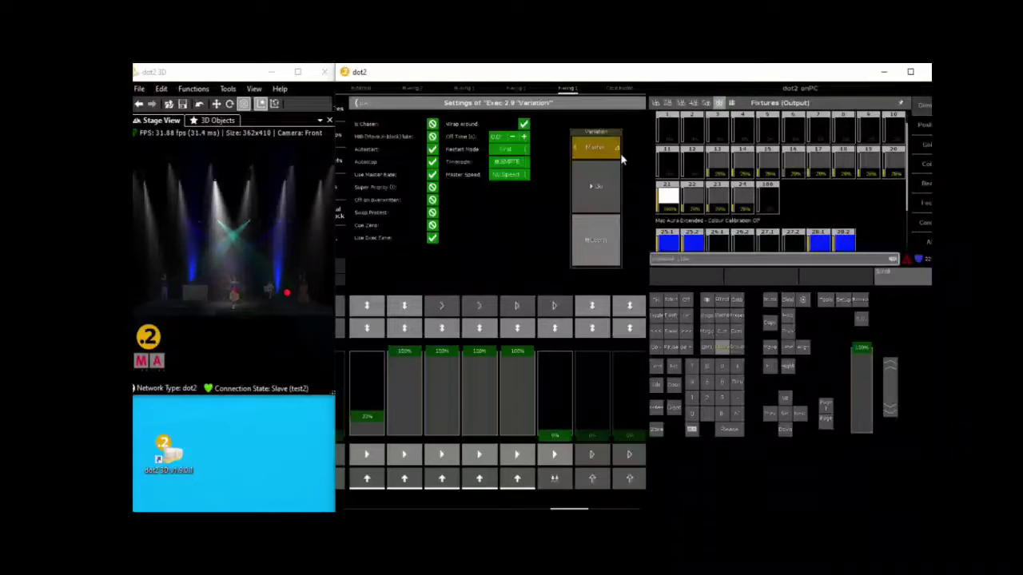
- Close the Variation settings and test the executor by raising its fader to 100% and lowering it to 0%
left_click(361, 106)
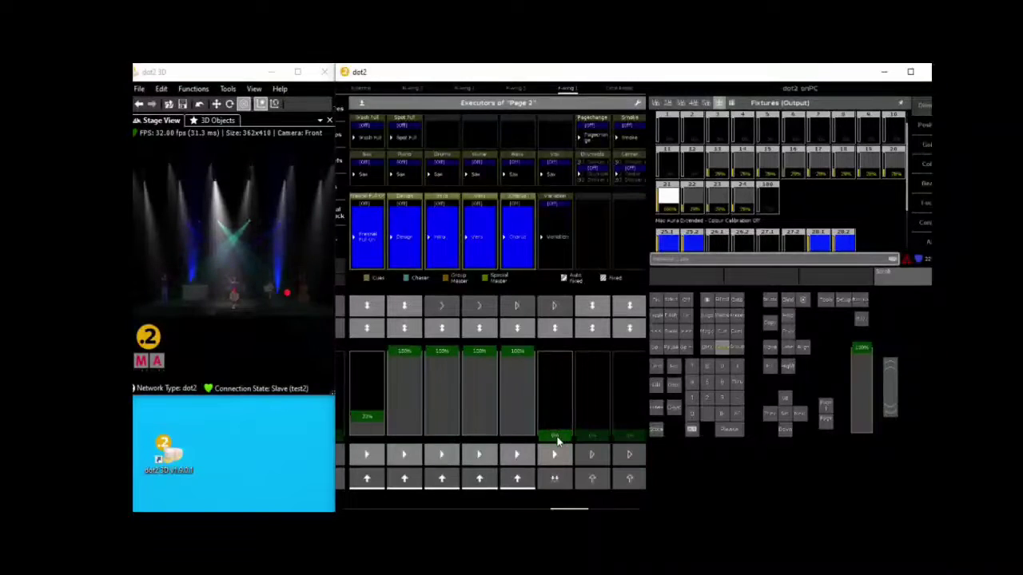
left_click_drag(557, 441, 568, 358)
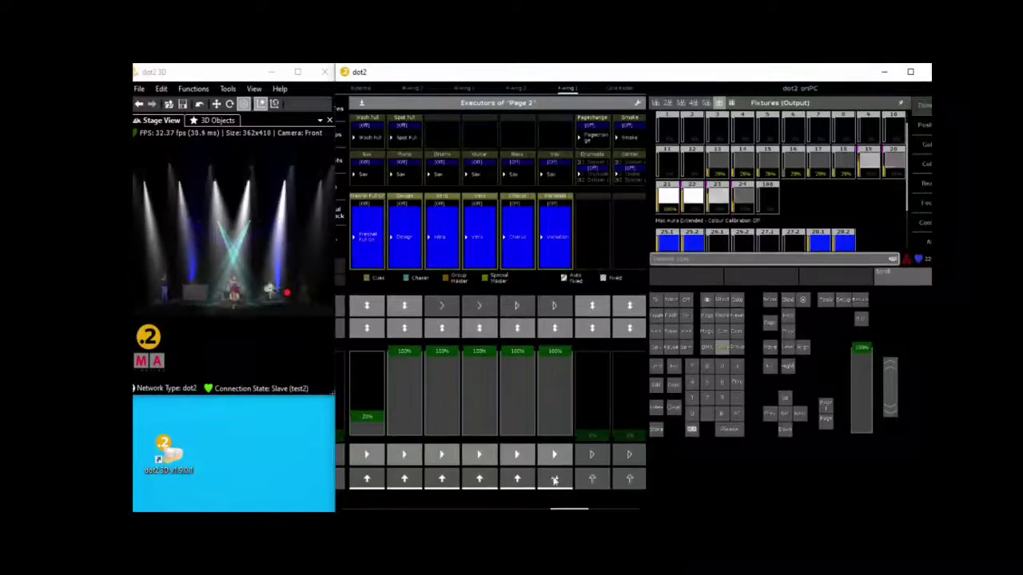
left_click_drag(558, 355, 557, 436)
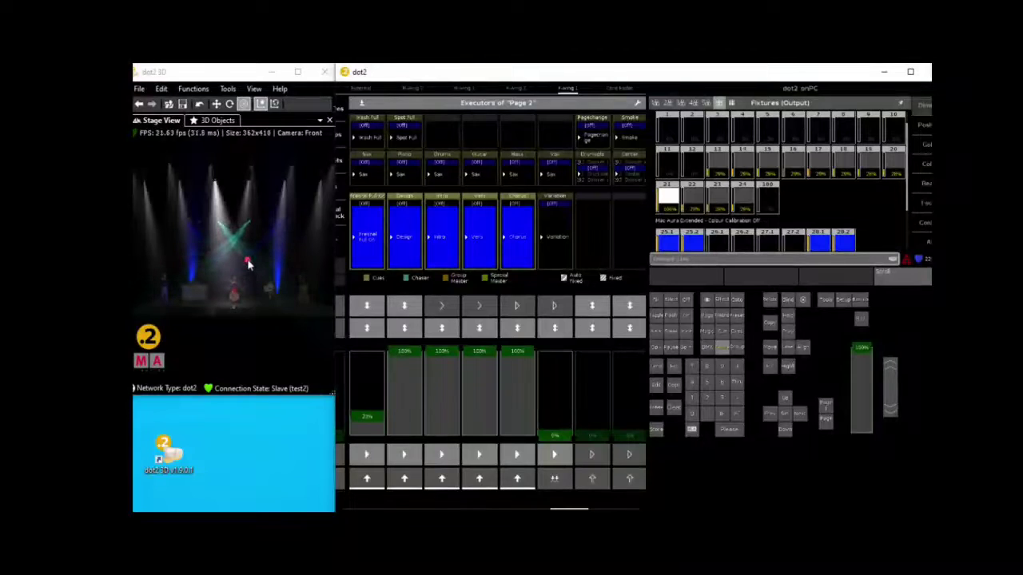
- Change the Chorus executor's Flash button function to Learn and return to the executor overview
left_click(519, 258)
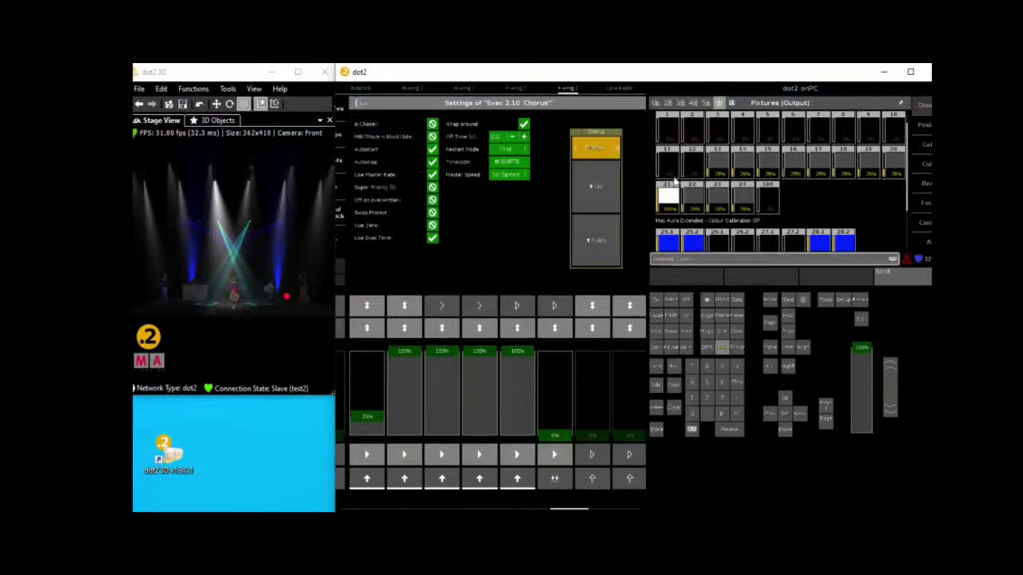
left_click(597, 253)
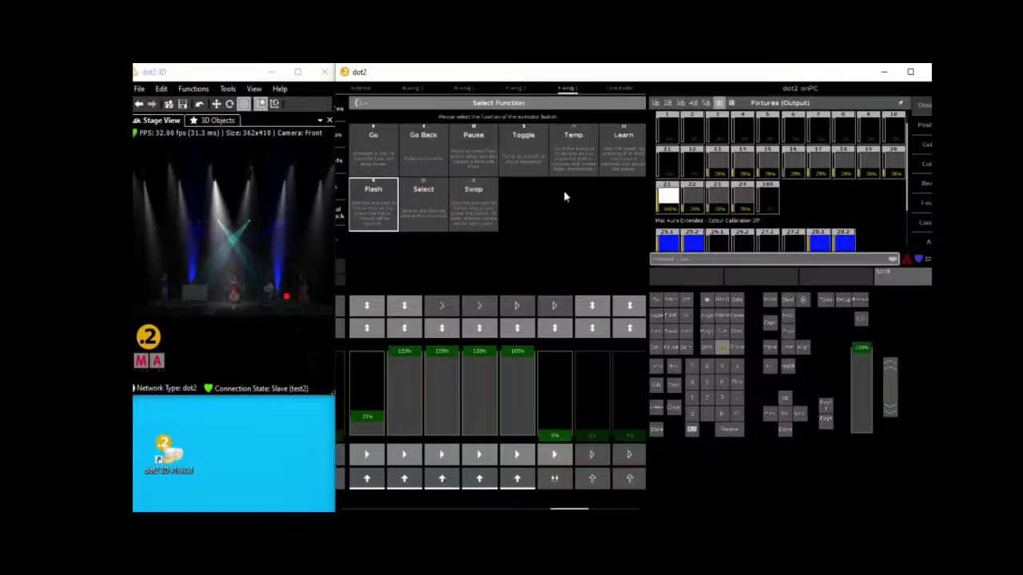
left_click(624, 159)
left_click(364, 107)
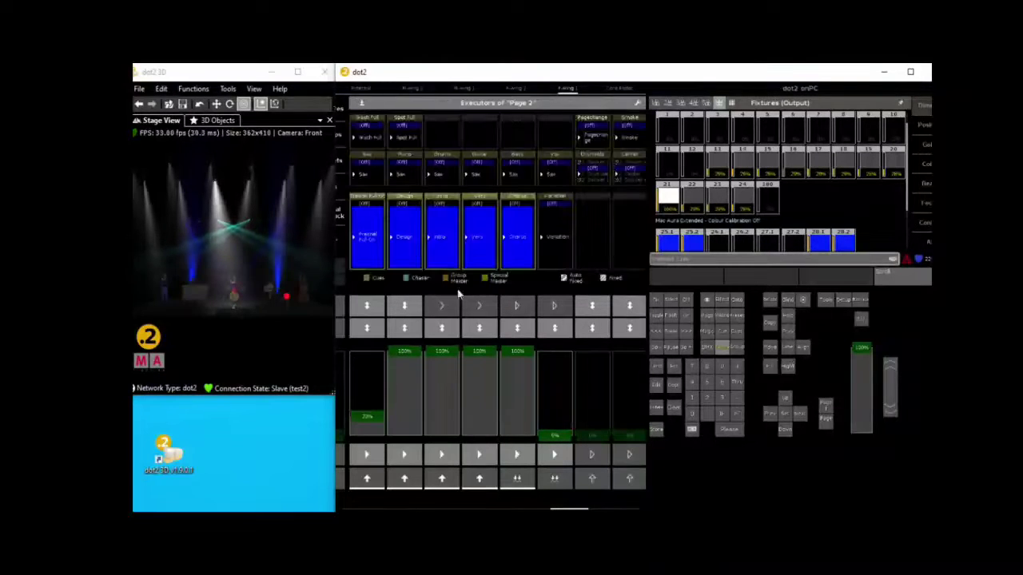
- Tap in a new speed for the Chorus effect with its Learn function
left_click(519, 479)
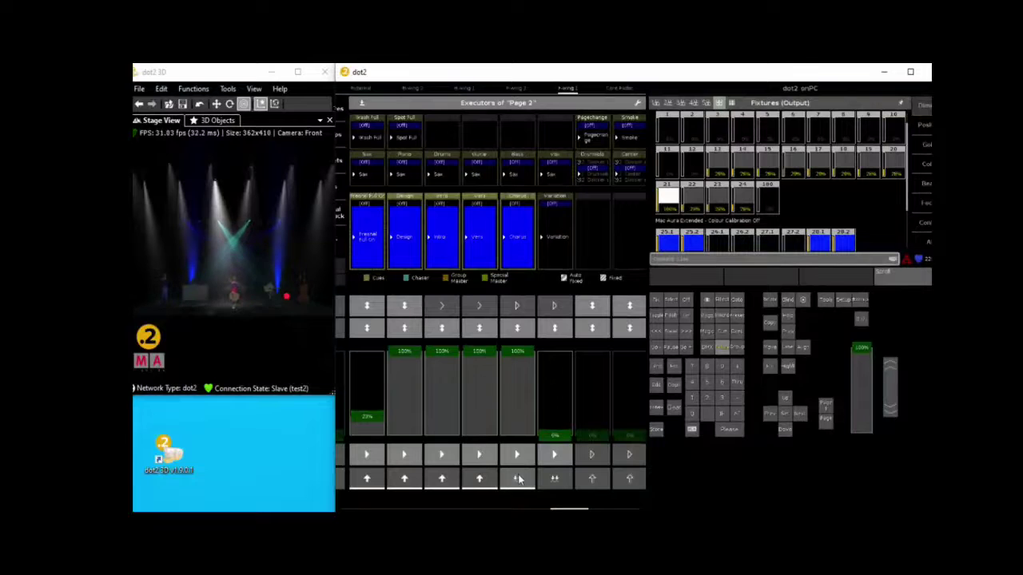
left_click(519, 479)
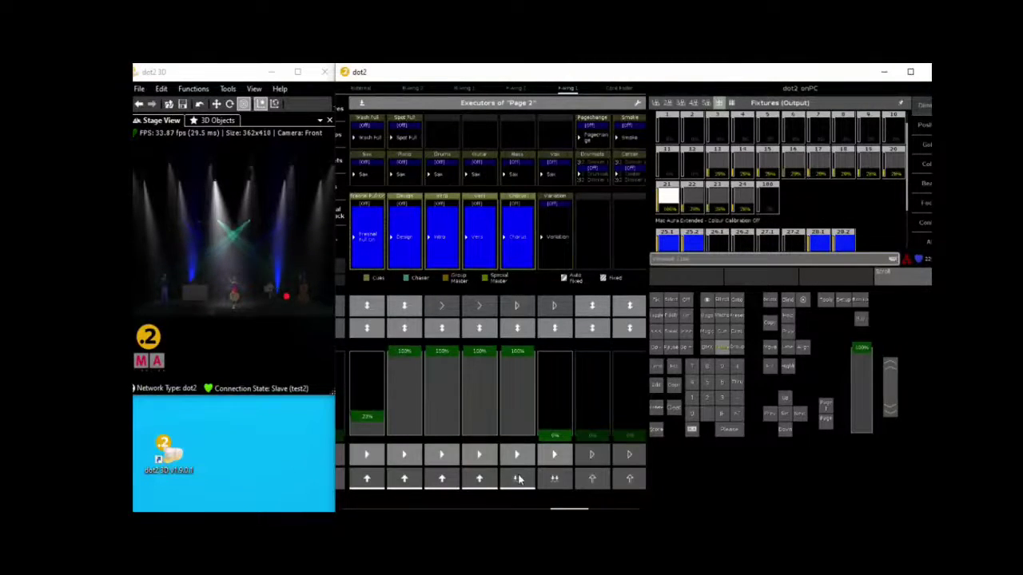
left_click(518, 479)
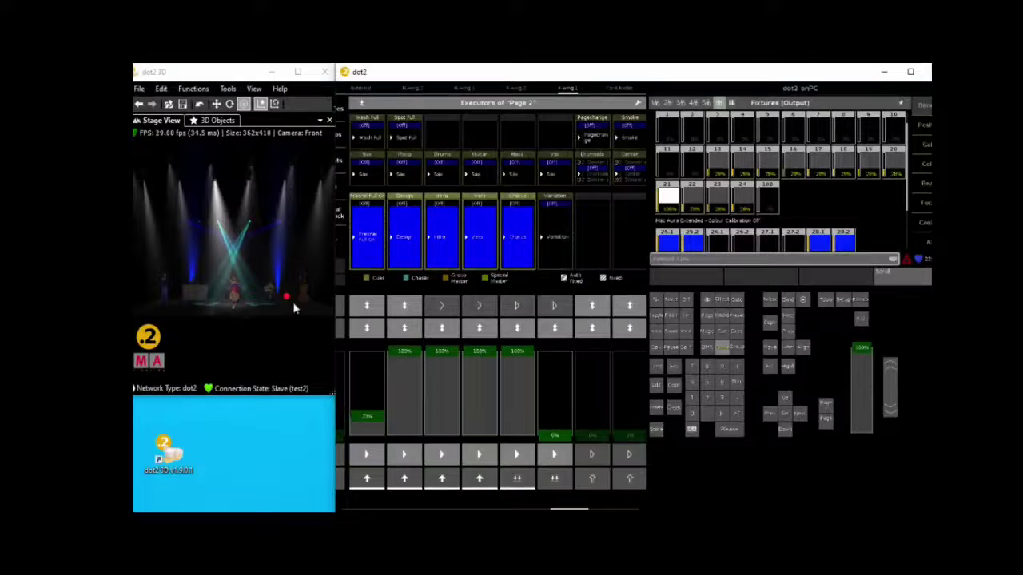
- Run Variation together with Chorus by bringing its fader up to full and back down to 0%
left_click_drag(548, 433, 560, 348)
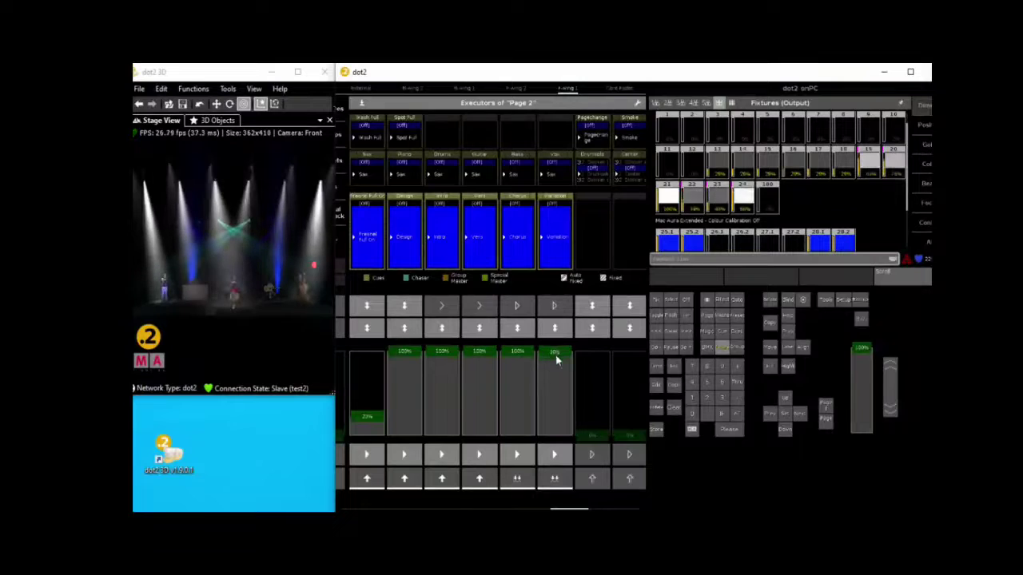
left_click_drag(555, 354, 537, 474)
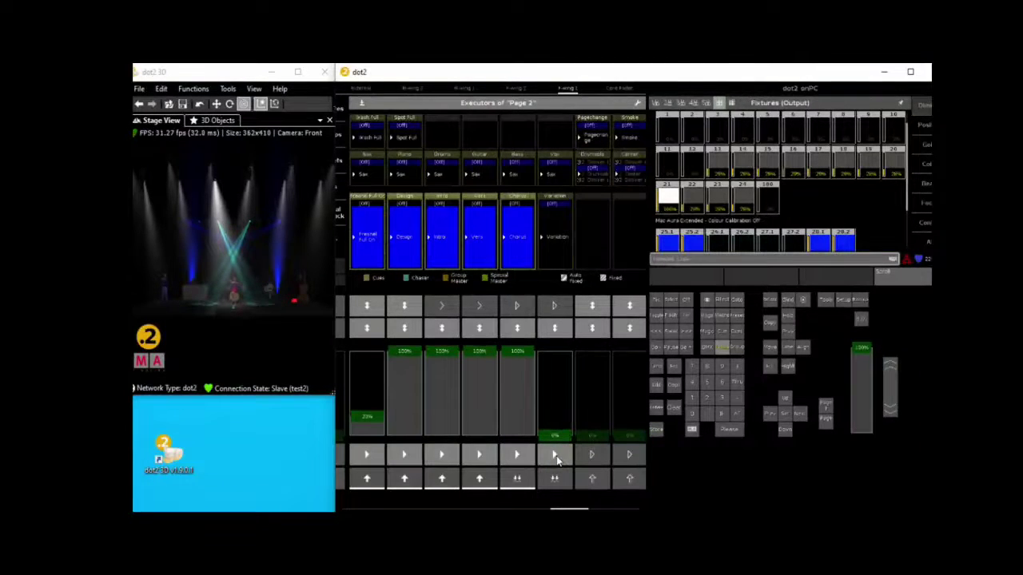
- Select the All Spot group and apply the Stomp position effect to it
left_click(359, 105)
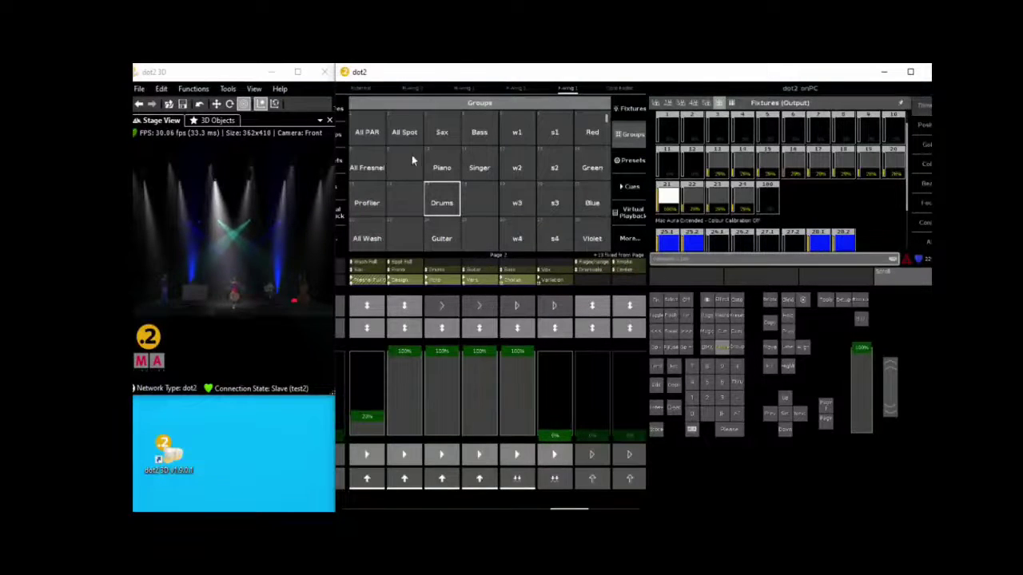
left_click(397, 133)
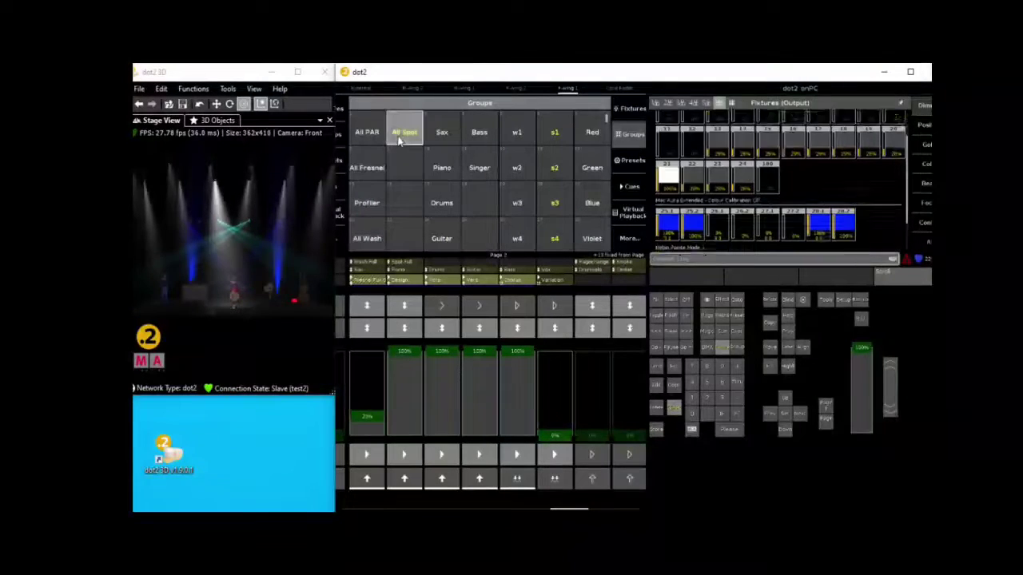
left_click(924, 126)
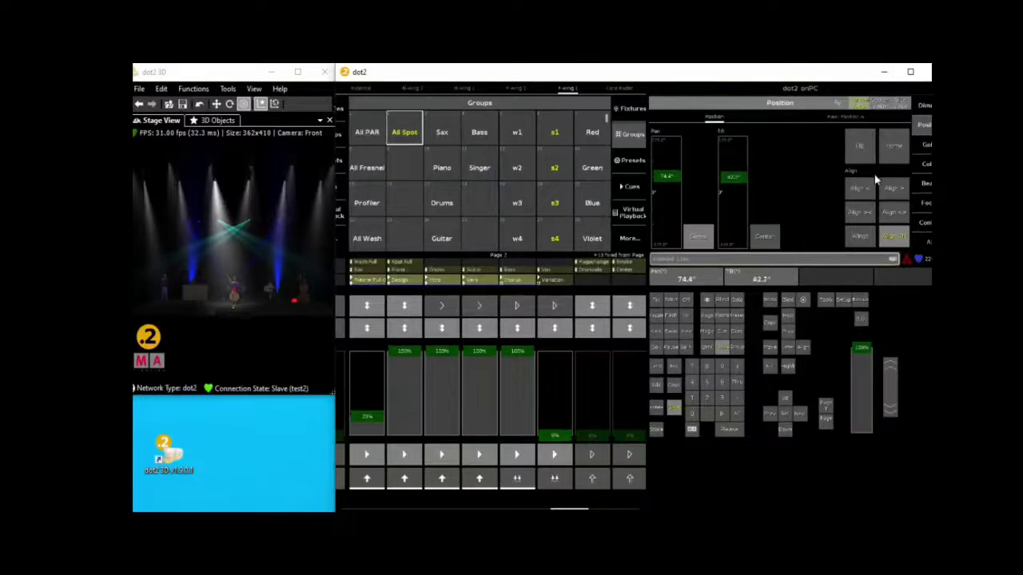
left_click(837, 106)
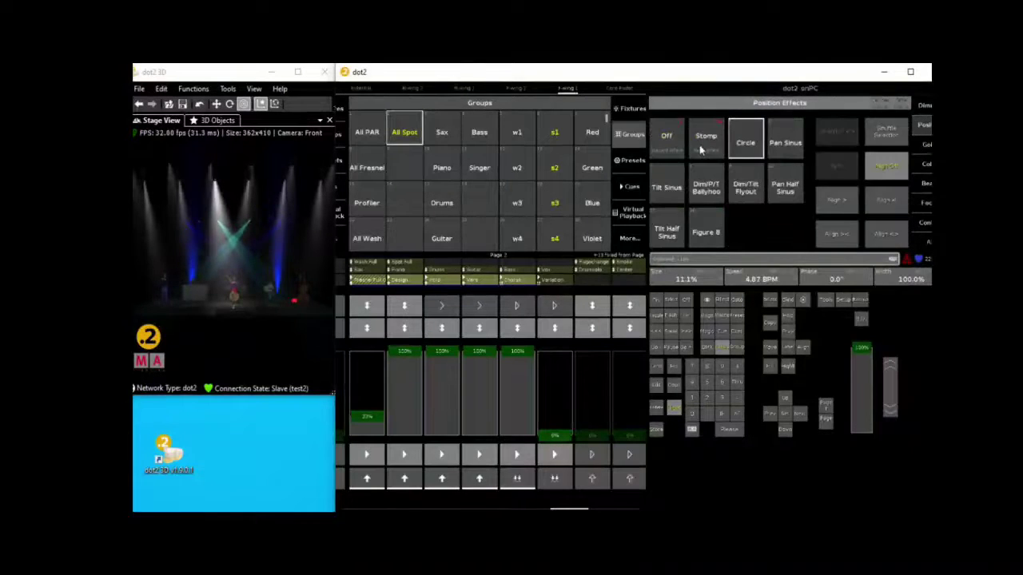
left_click(700, 149)
left_click(667, 144)
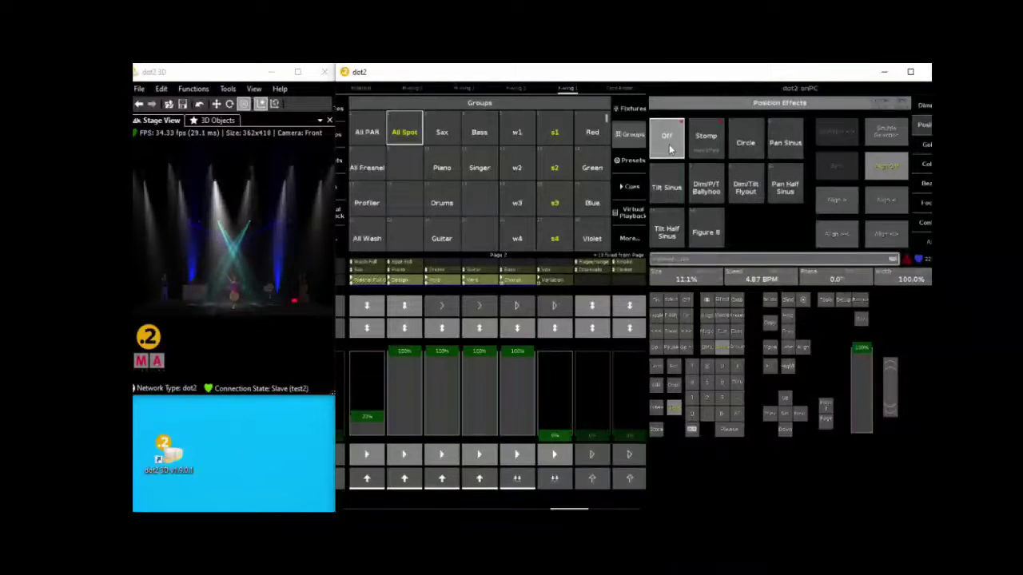
left_click(688, 150)
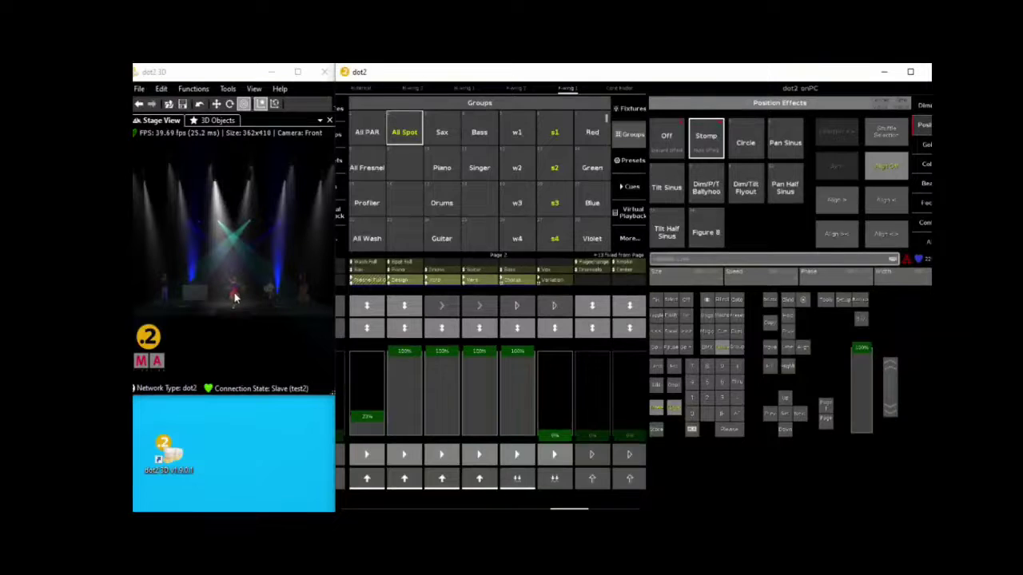
- Apply the Drums position preset to the All Spot group and bring up the intensity of the All Wash group
left_click(629, 161)
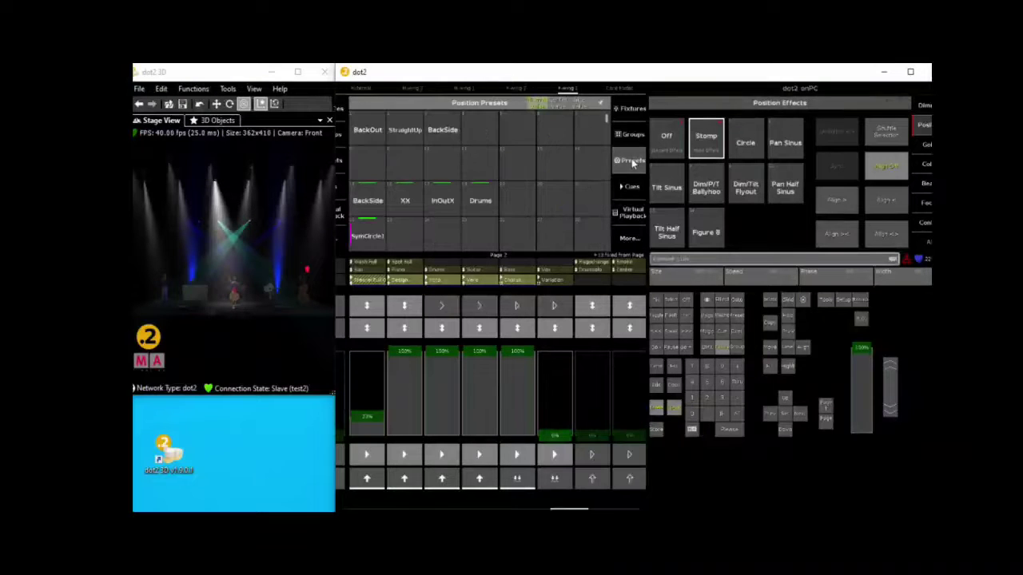
left_click(479, 204)
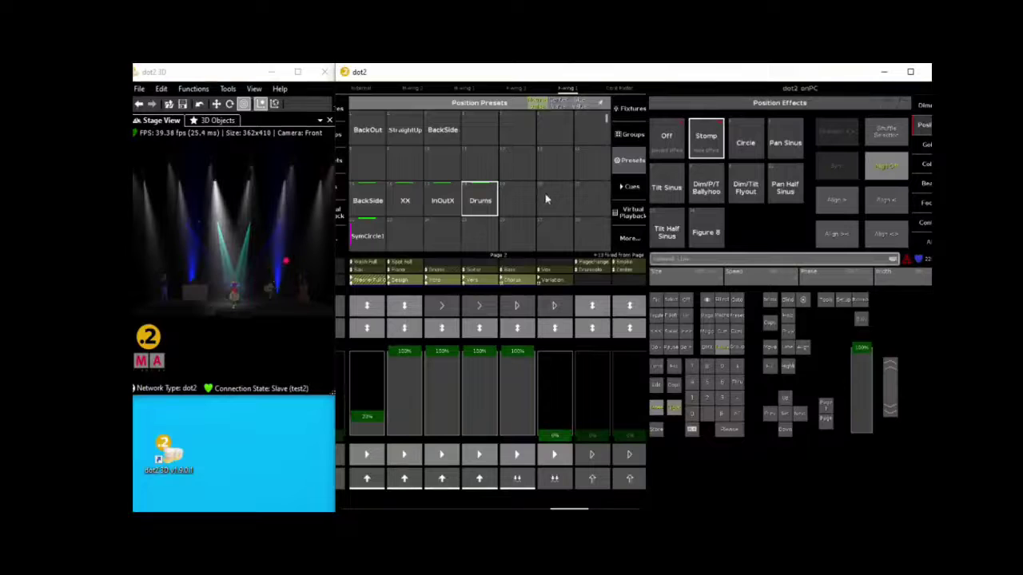
left_click(628, 135)
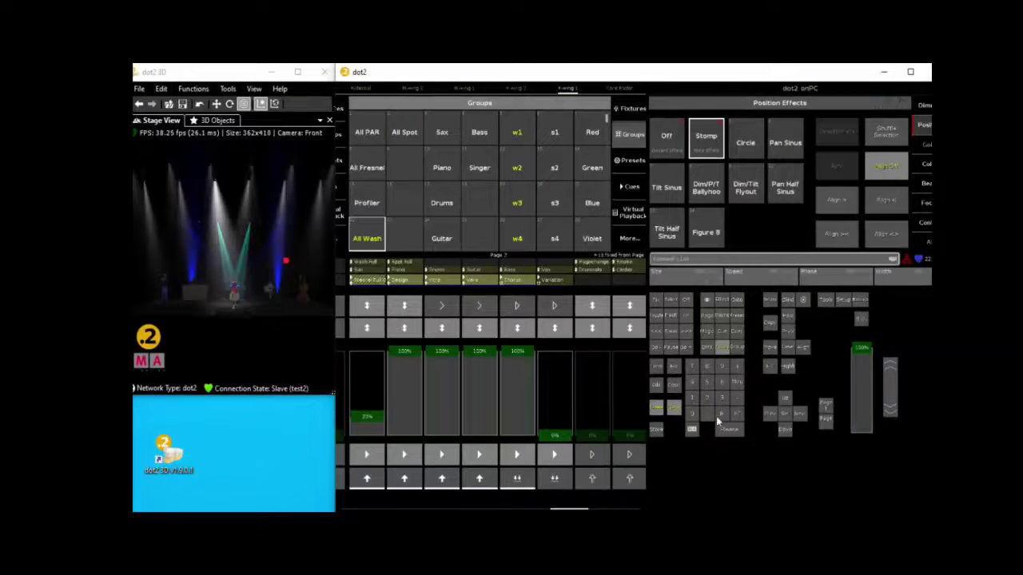
double_click(738, 415)
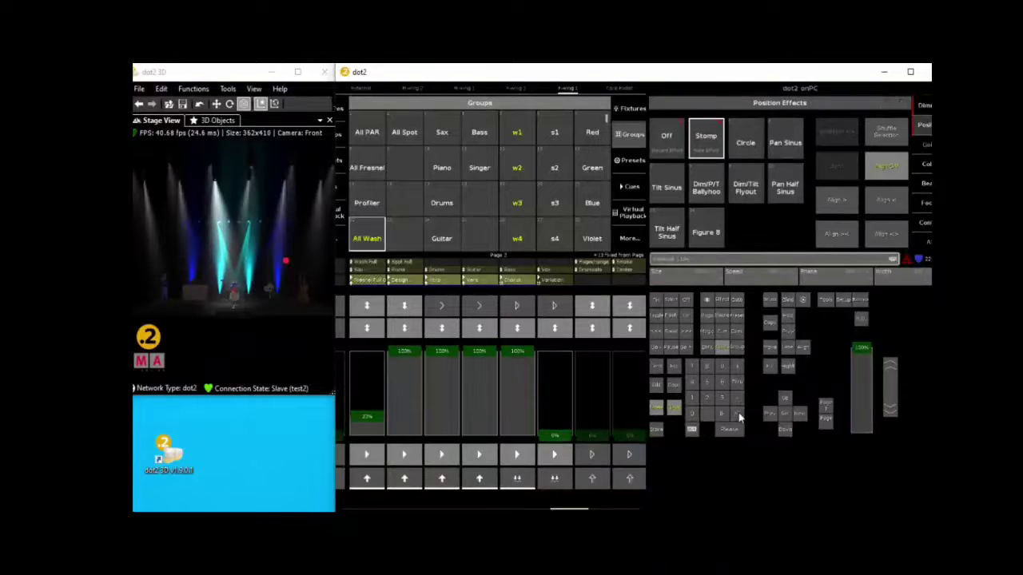
- Select wash groups w2 and w3, followed by the All Spot group
left_click(517, 170)
left_click(515, 199)
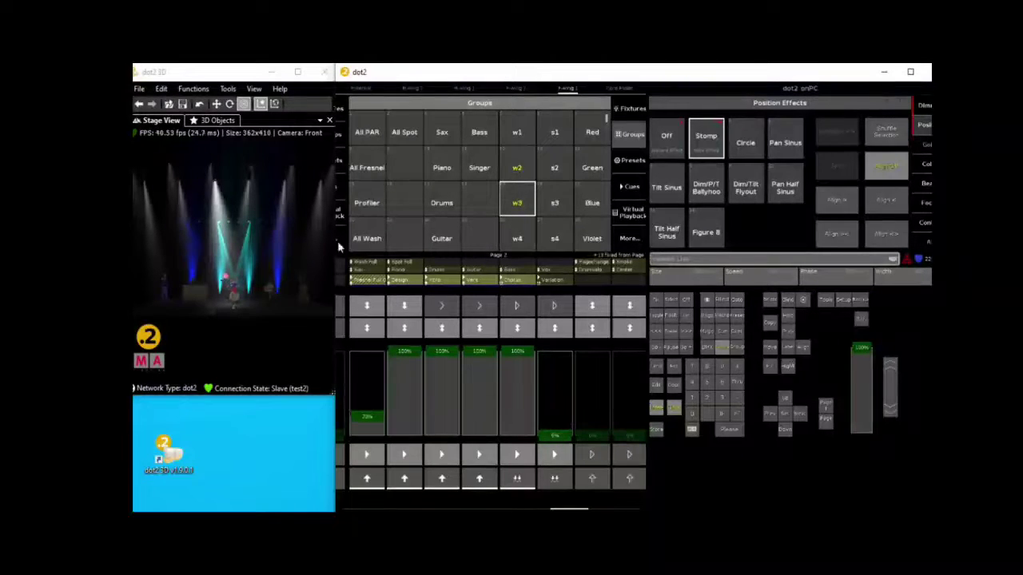
left_click(408, 134)
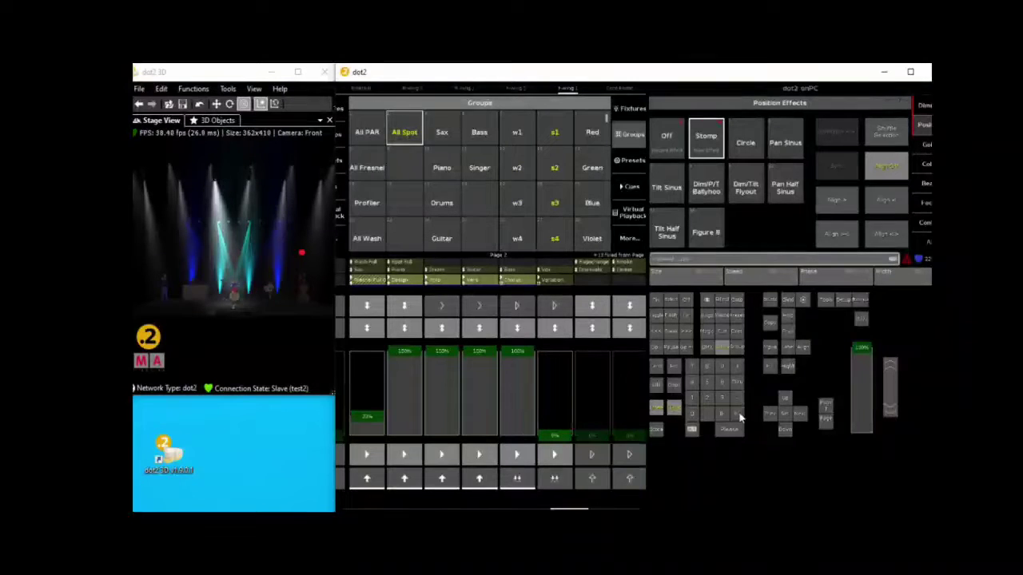
- Store the current look as the first cue on executor 2.8 and label it Bridge
left_click(657, 431)
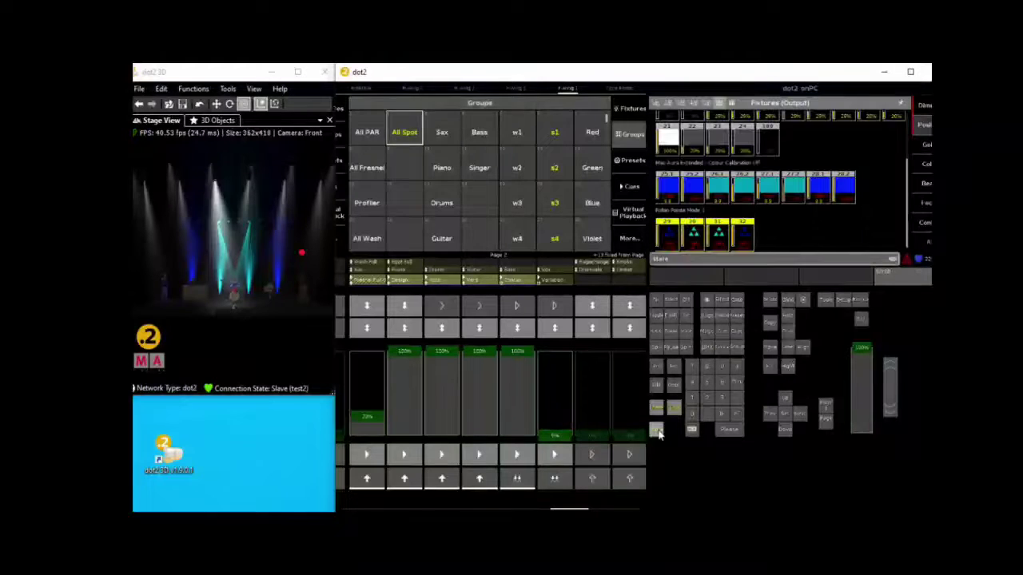
left_click(595, 454)
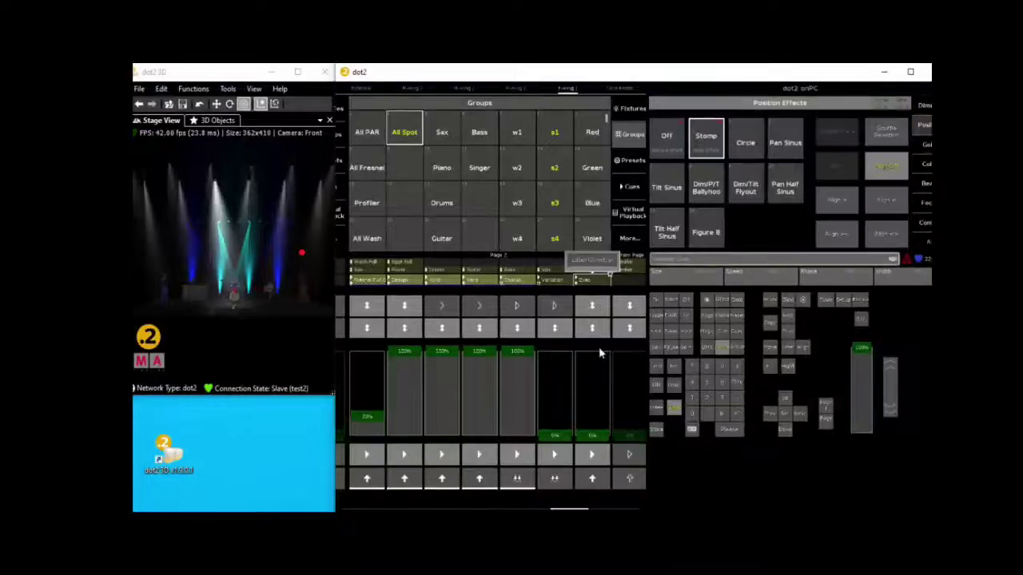
left_click(599, 264)
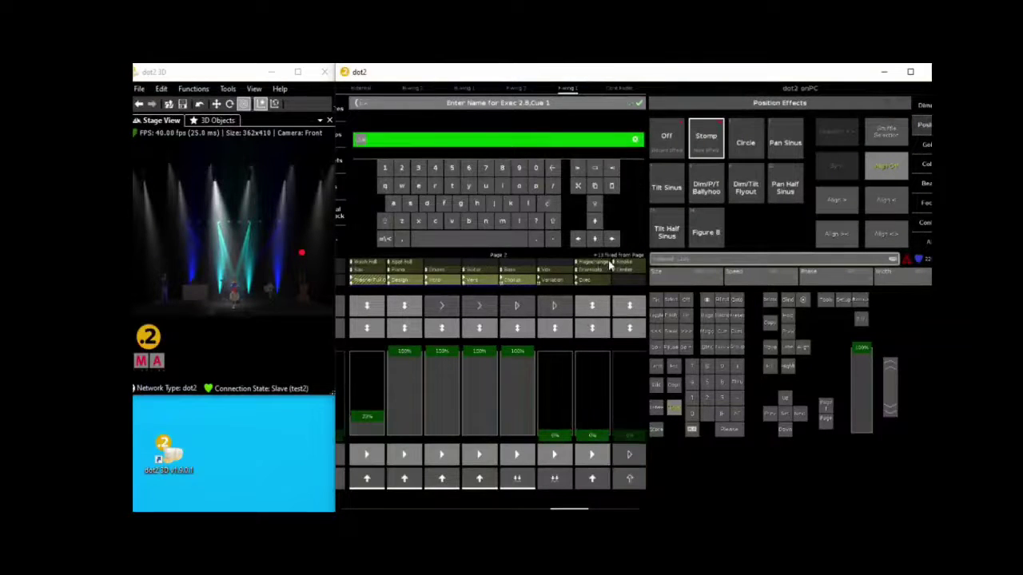
key("Escape")
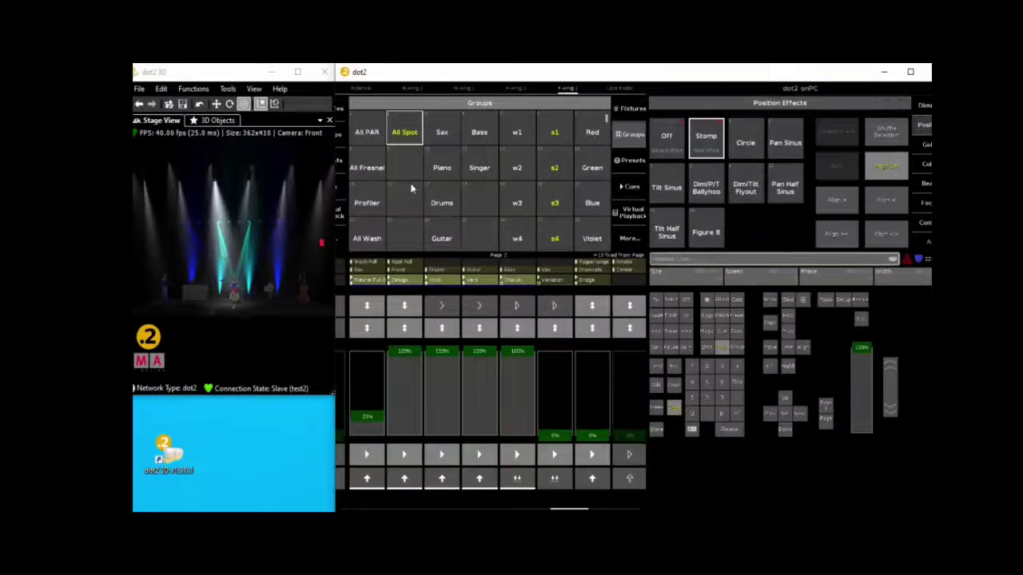
- Apply the InOutX position preset to group s2 and store it as a second cue on the Bridge executor
left_click(554, 170)
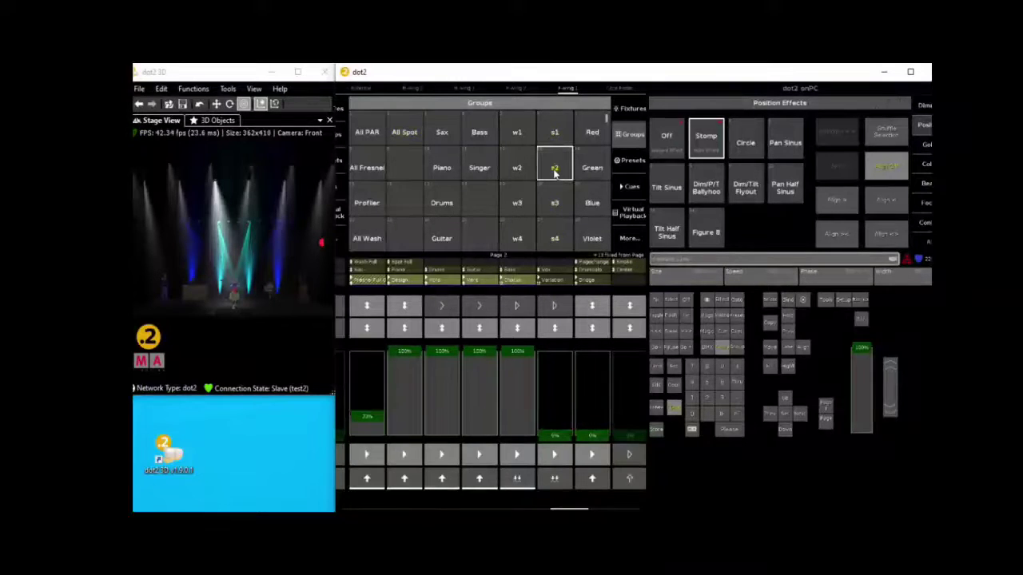
left_click(631, 161)
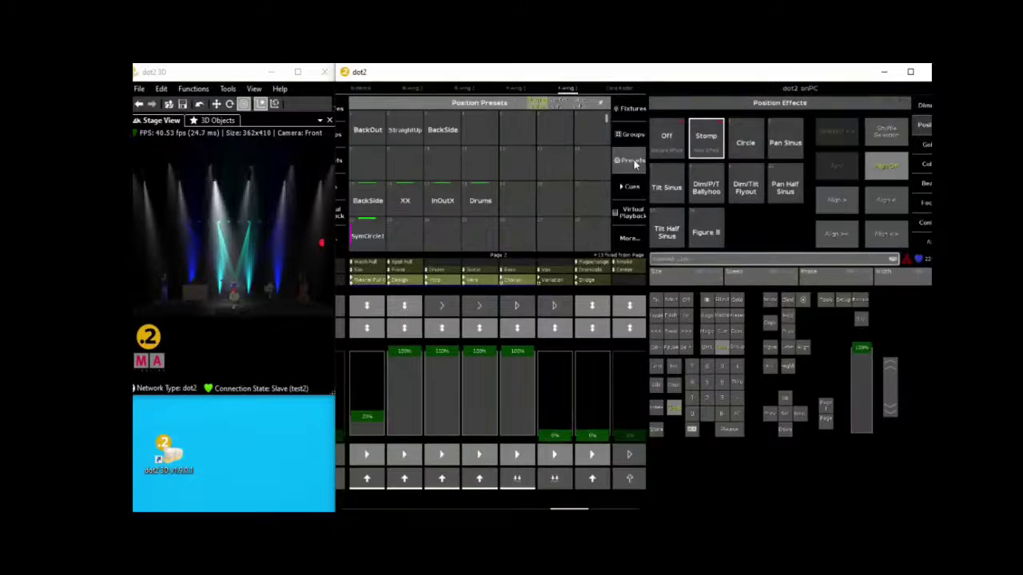
left_click(440, 201)
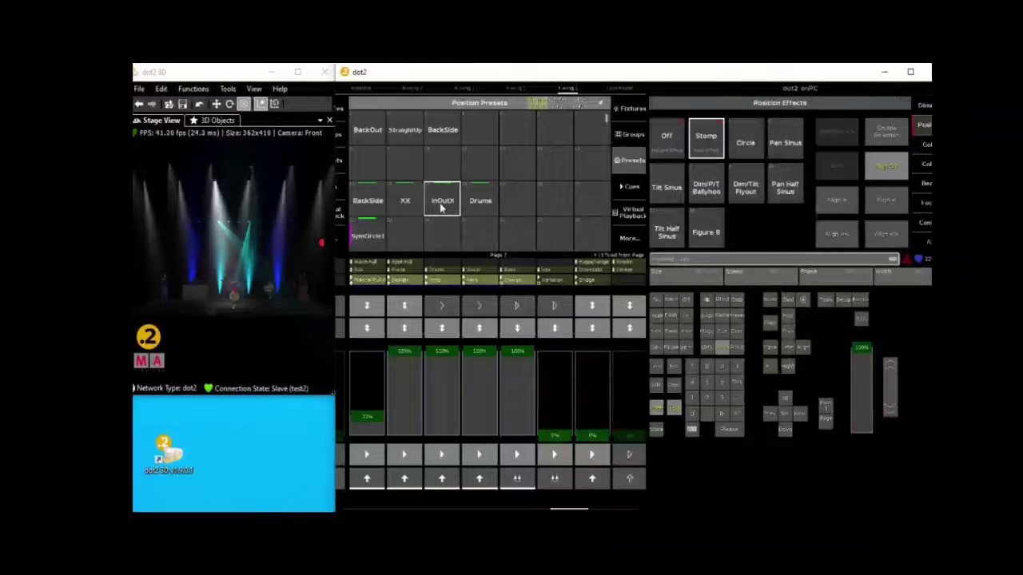
left_click(655, 432)
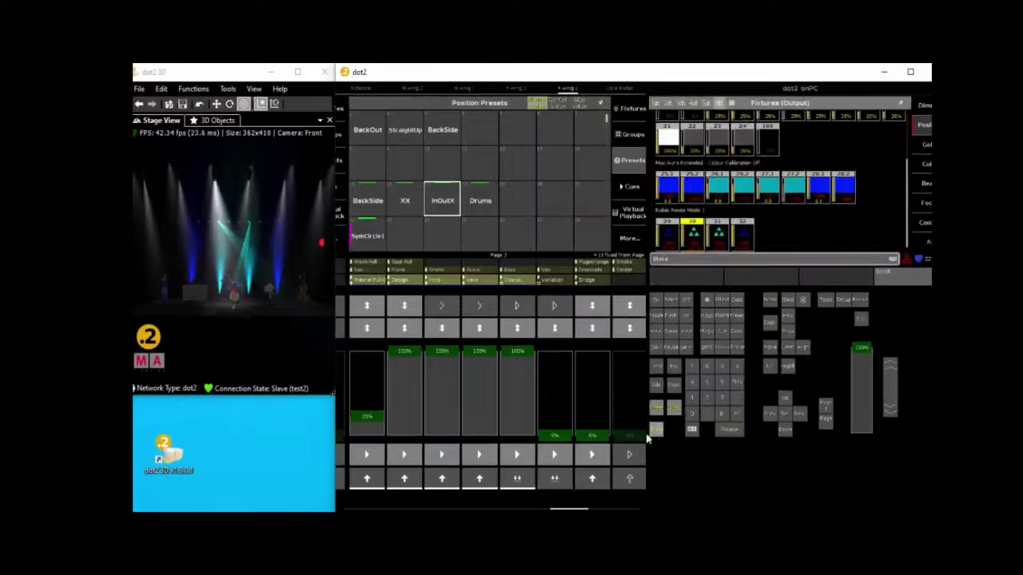
left_click(593, 457)
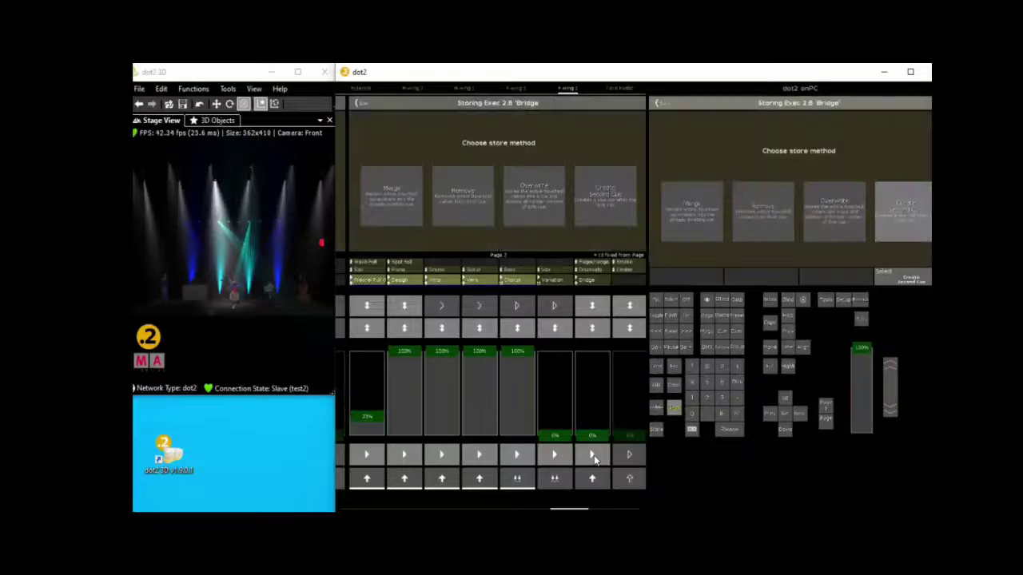
left_click(600, 194)
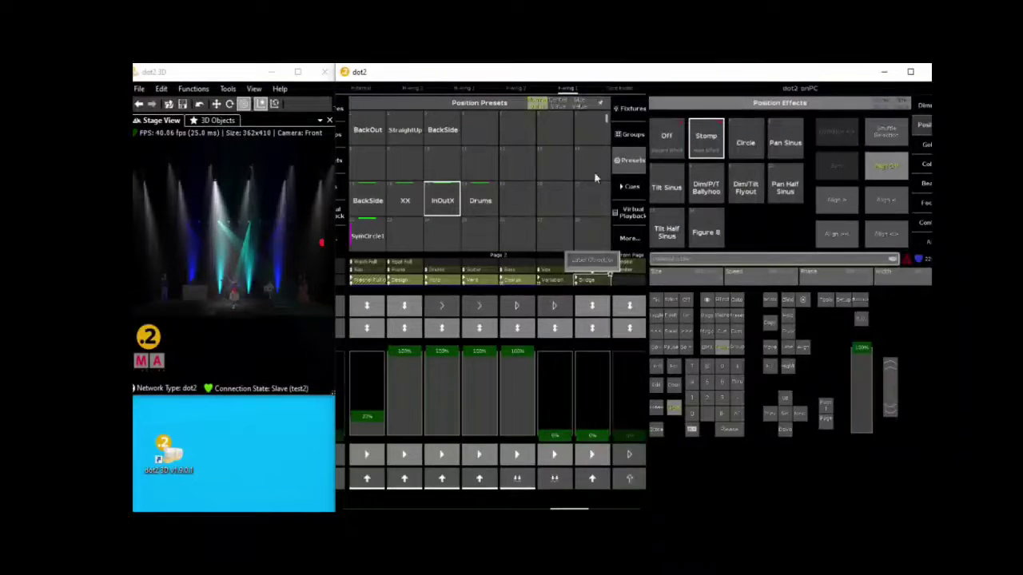
- Apply the InOutX position preset to group s3 and store it as another cue on the Bridge executor
left_click(632, 136)
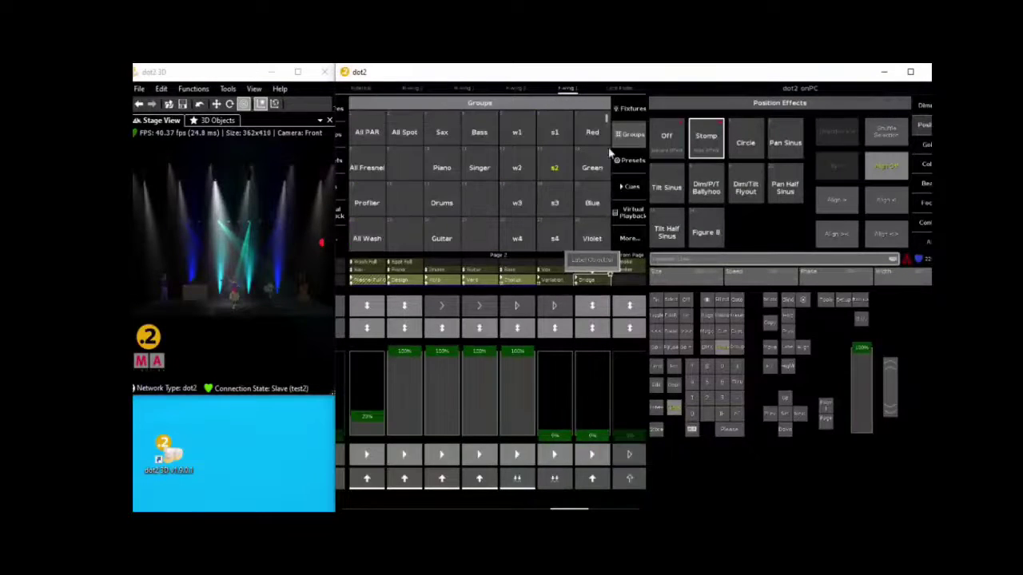
left_click(558, 203)
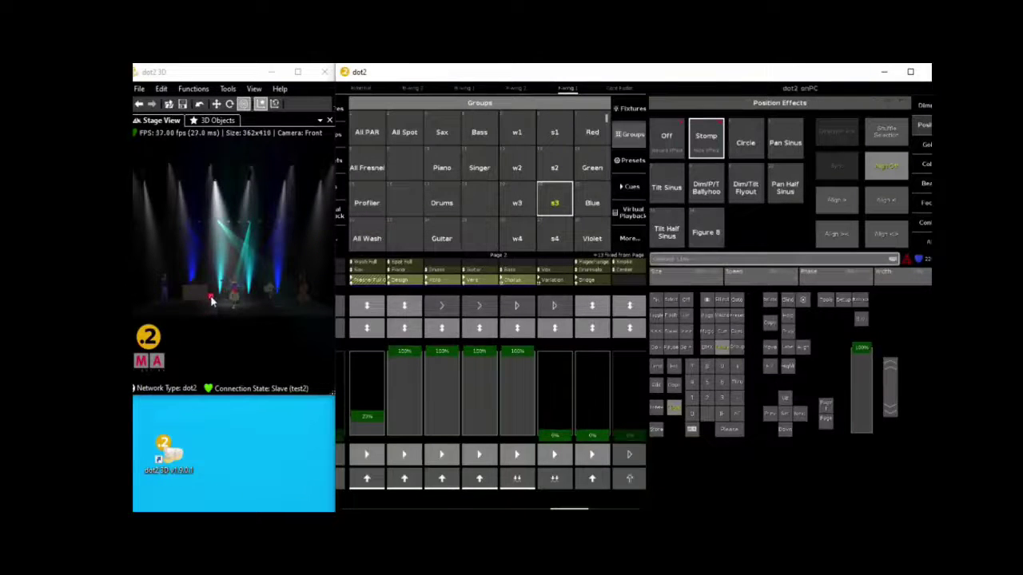
left_click(630, 161)
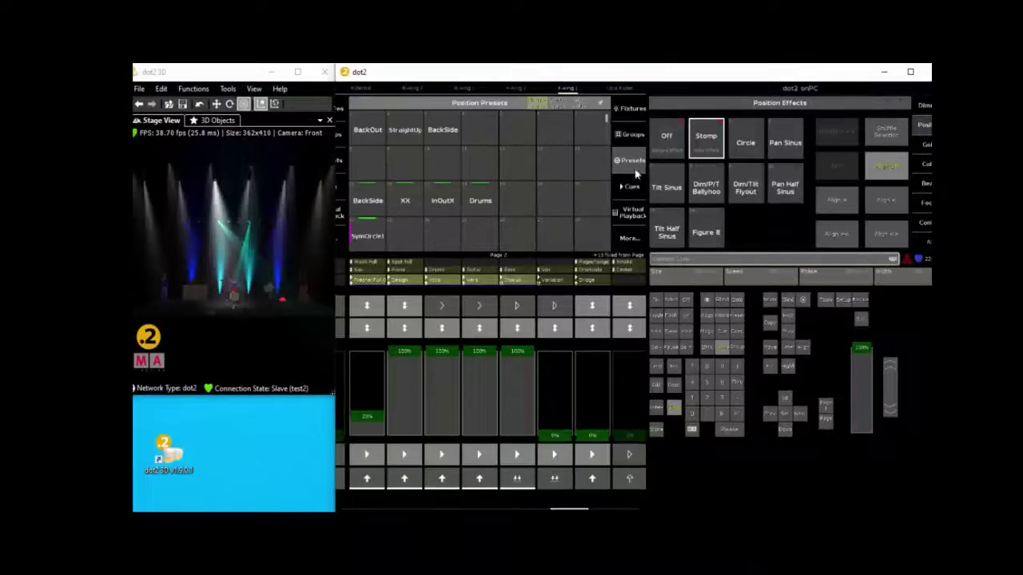
left_click(438, 208)
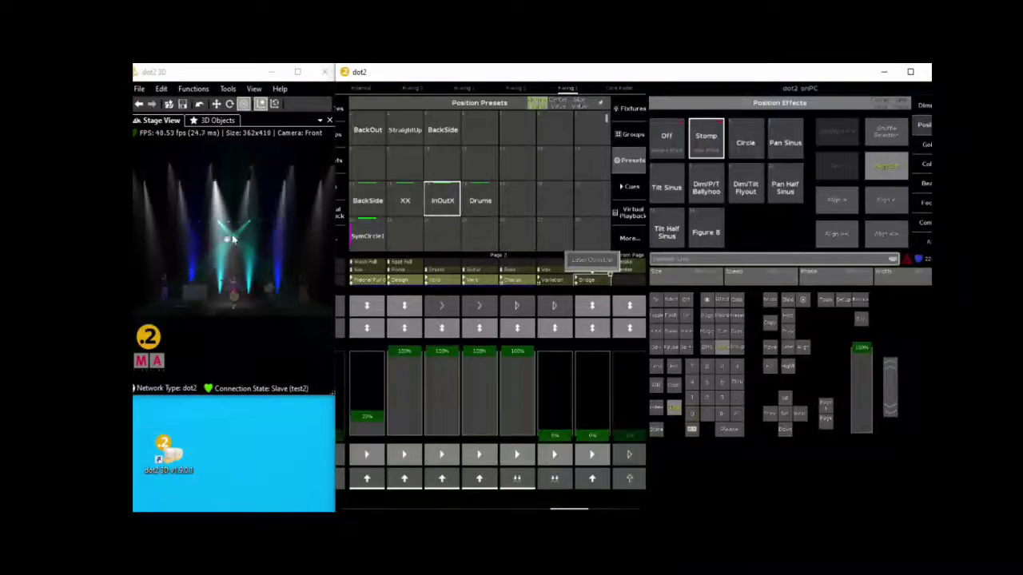
- Apply the InOutX position preset to group s1 and store it as another cue on the Bridge executor
left_click(631, 134)
left_click(557, 134)
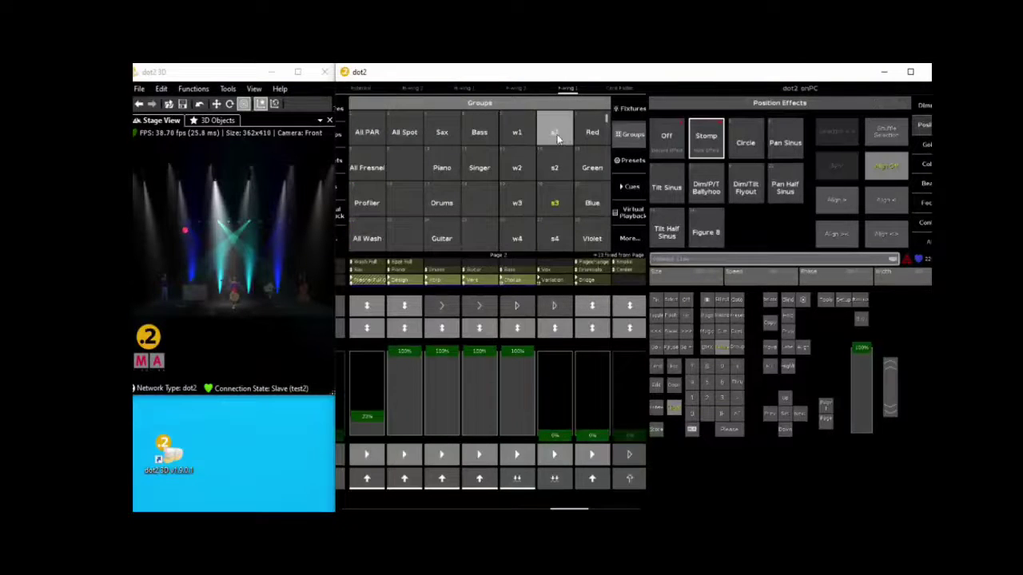
left_click(630, 159)
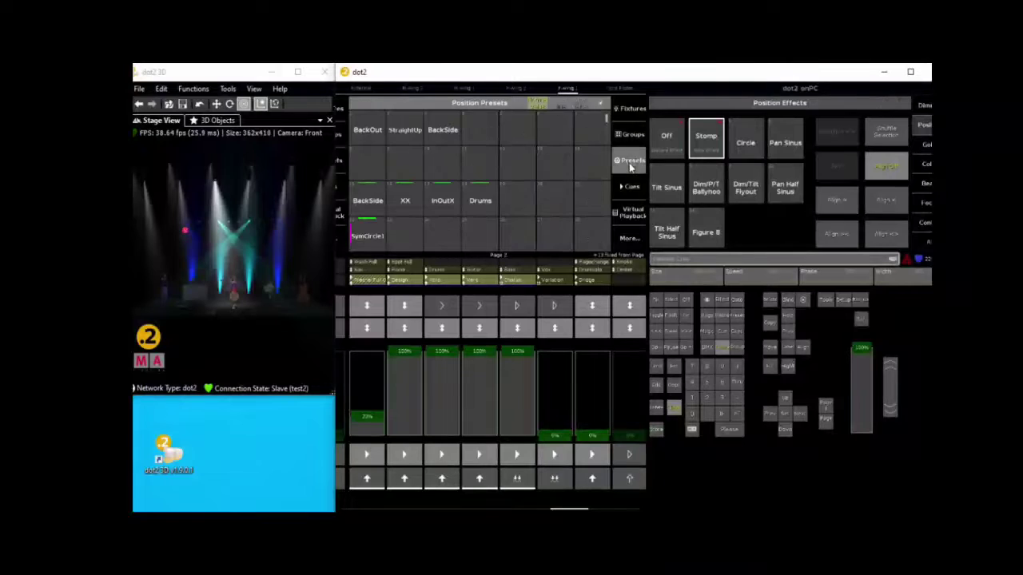
left_click(444, 204)
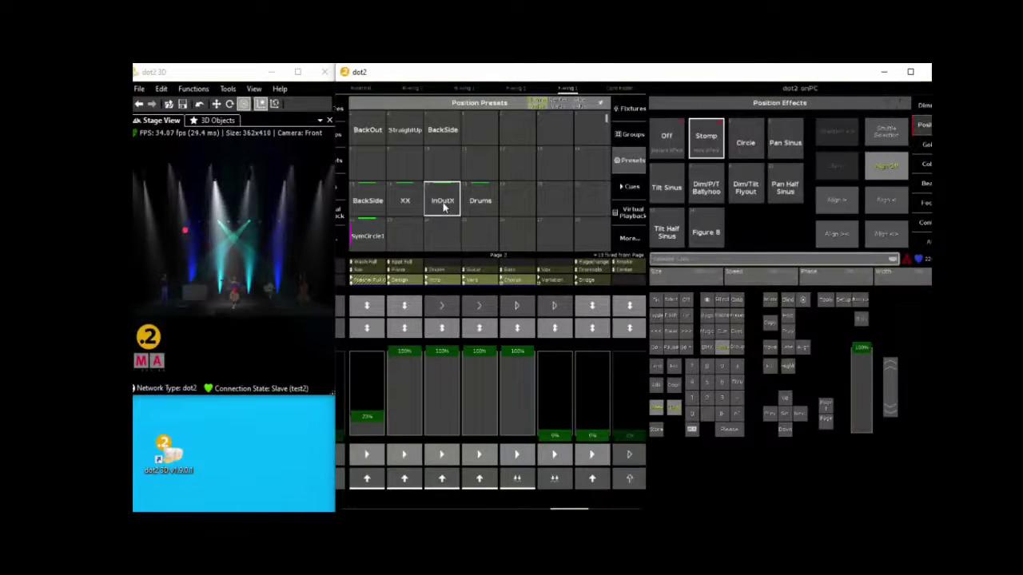
left_click(658, 432)
left_click(592, 459)
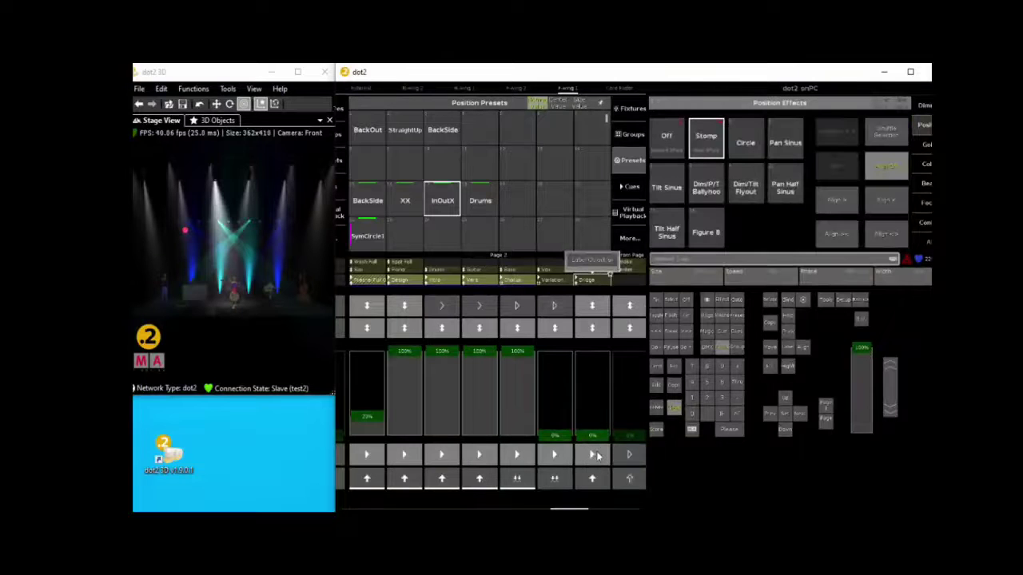
- Apply the InOutX position preset to group s4 and store it as another cue on the Bridge executor
left_click(630, 136)
left_click(554, 240)
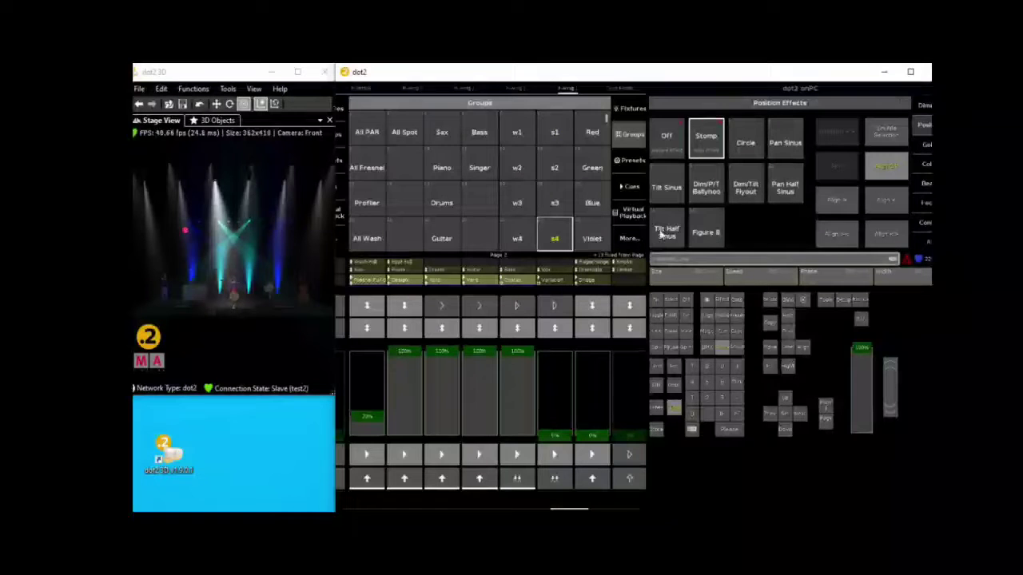
left_click(632, 161)
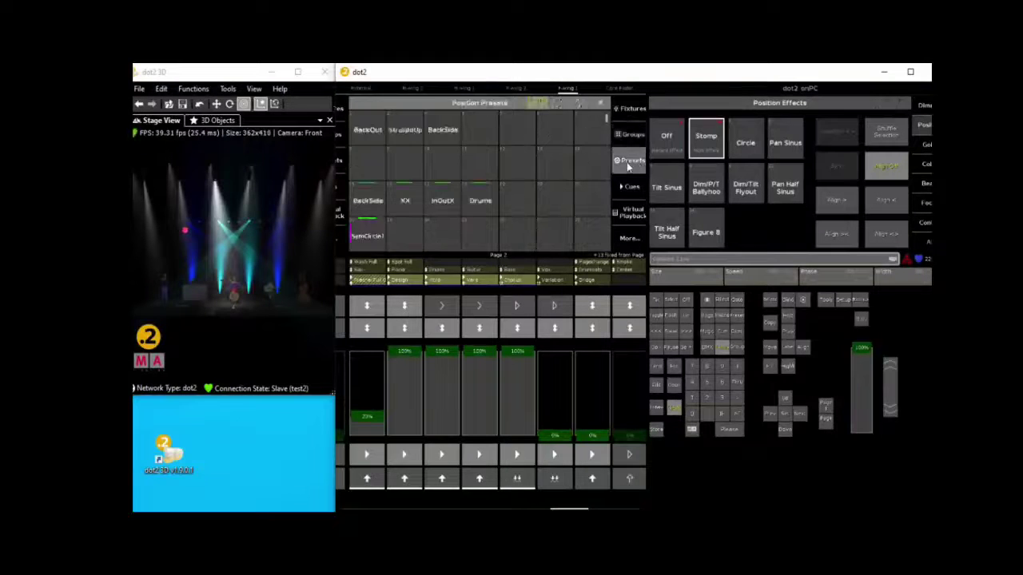
left_click(444, 206)
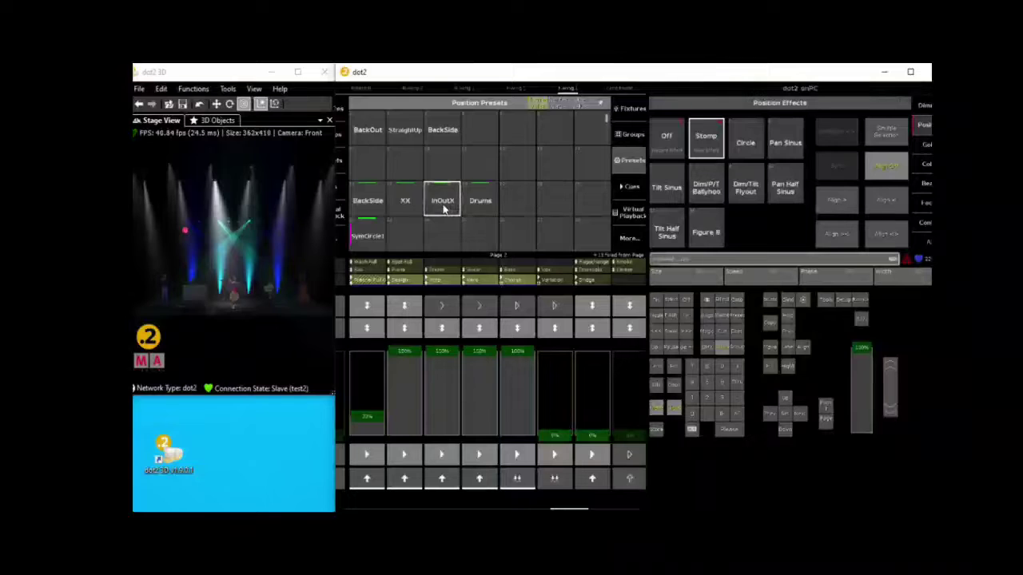
left_click(656, 429)
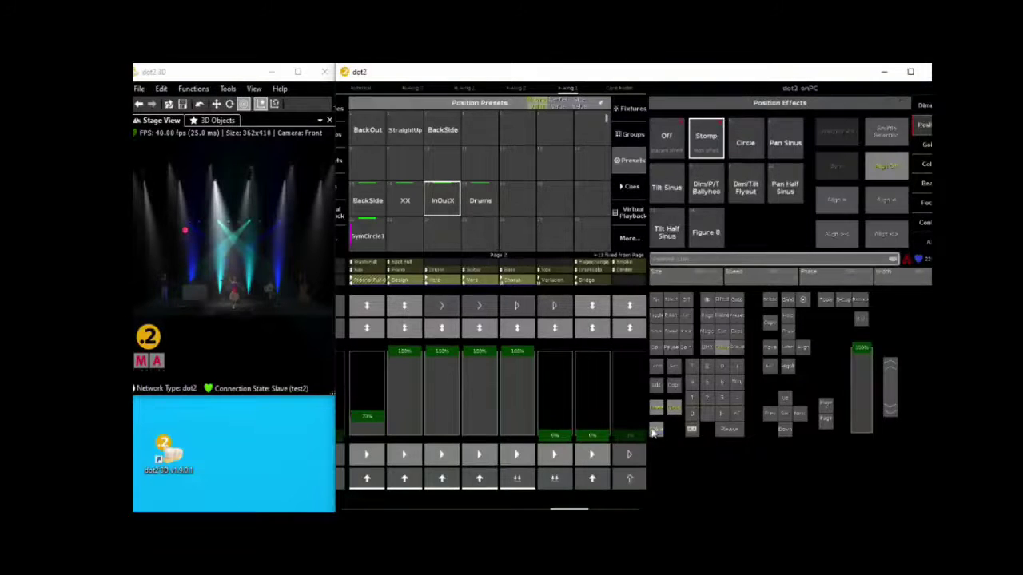
left_click(592, 456)
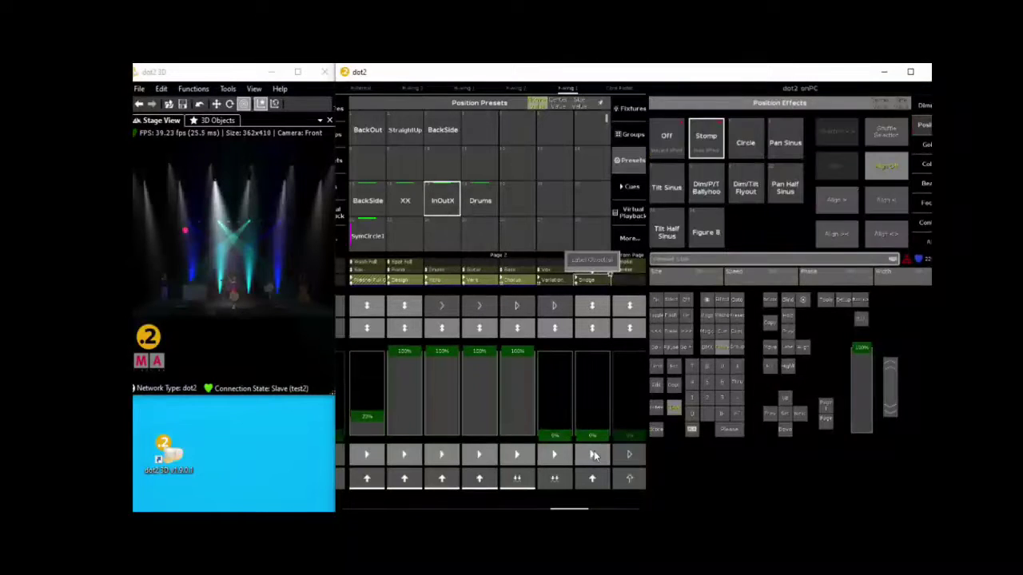
- Return group s2 to the Drums position preset and store it as another cue on the Bridge executor
left_click(634, 137)
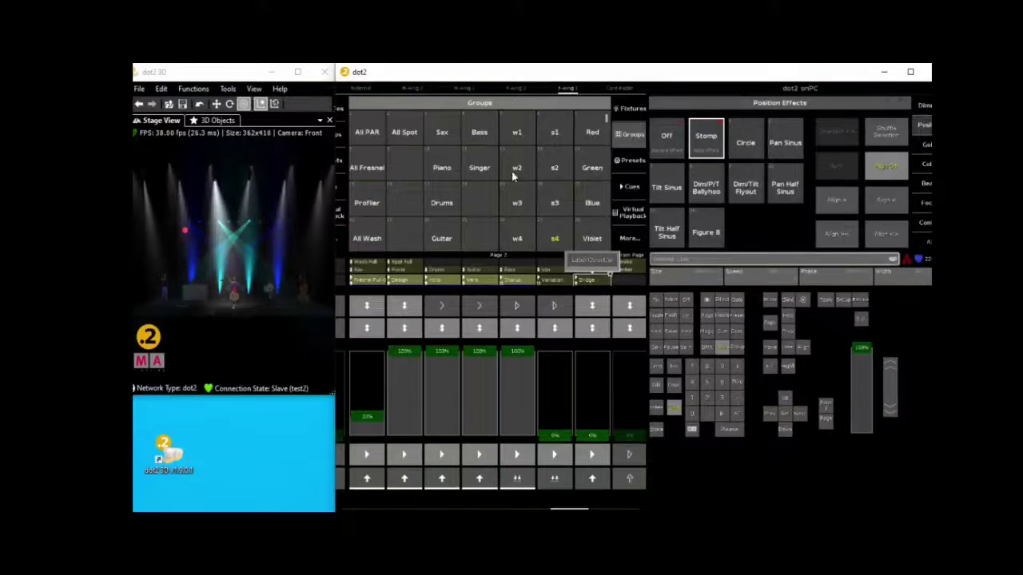
left_click(556, 166)
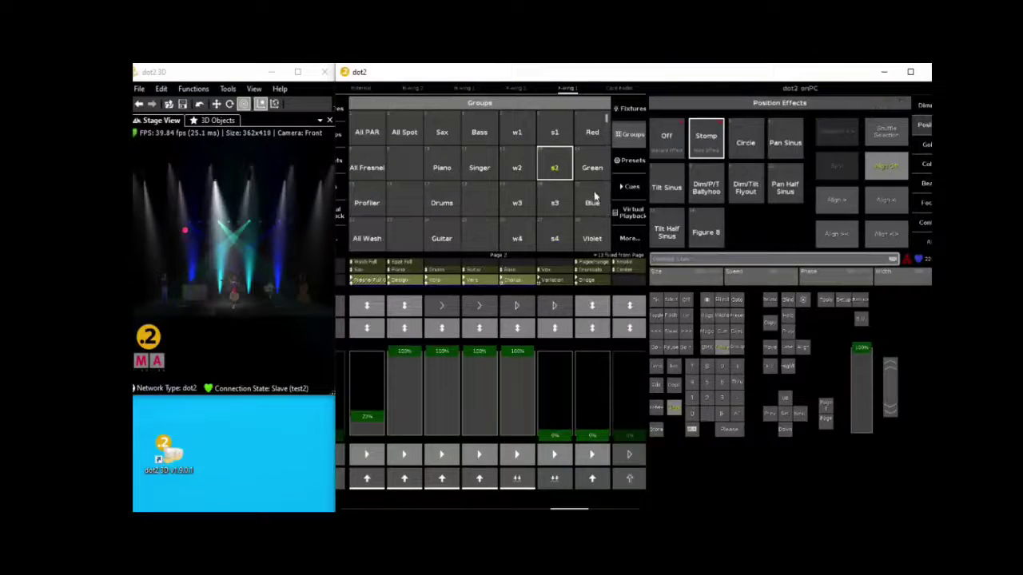
left_click(634, 163)
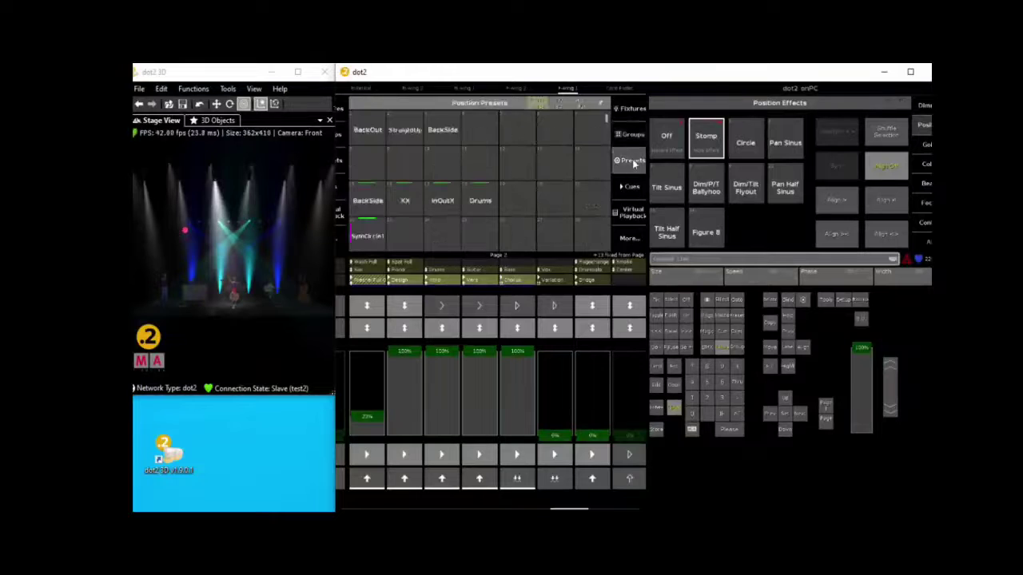
left_click(483, 205)
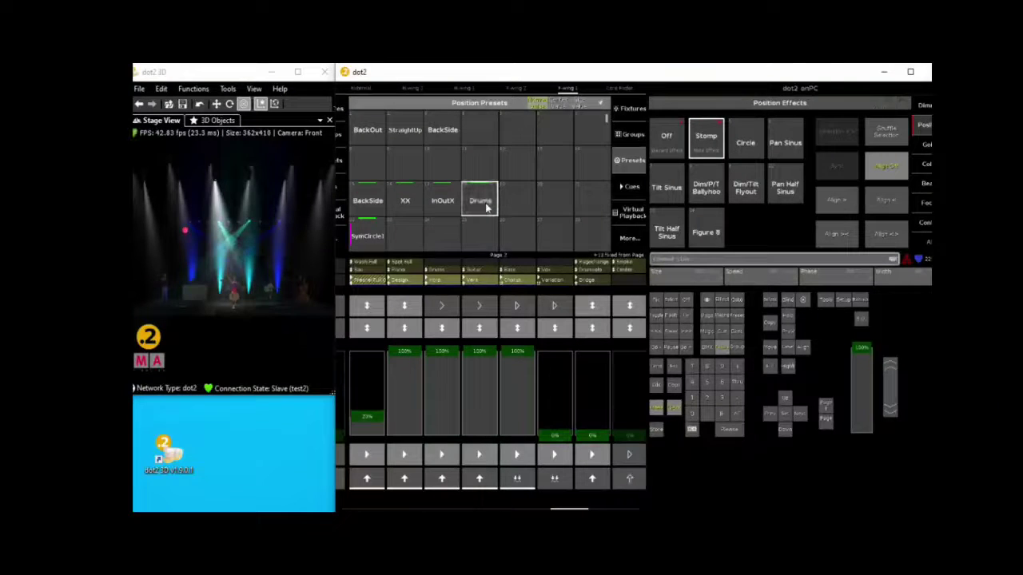
left_click(660, 428)
left_click(594, 454)
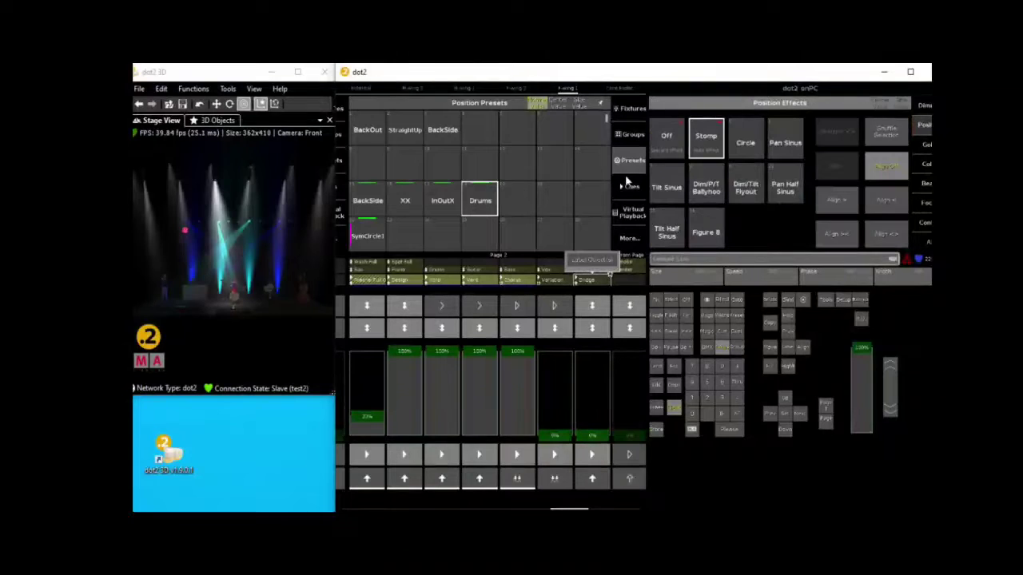
- Return group s3 to the Drums position preset and store it as another cue on the Bridge executor
left_click(630, 141)
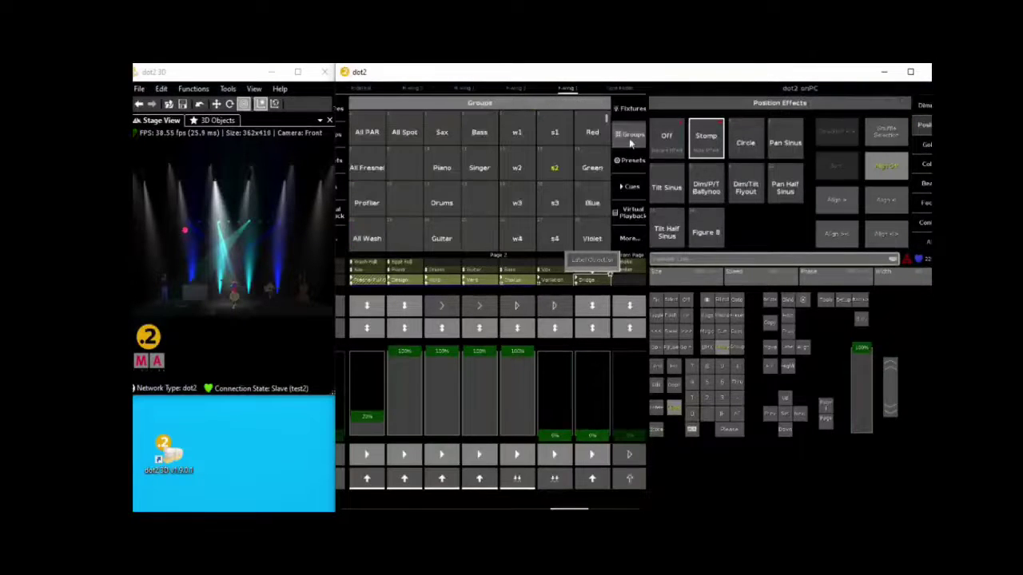
left_click(555, 202)
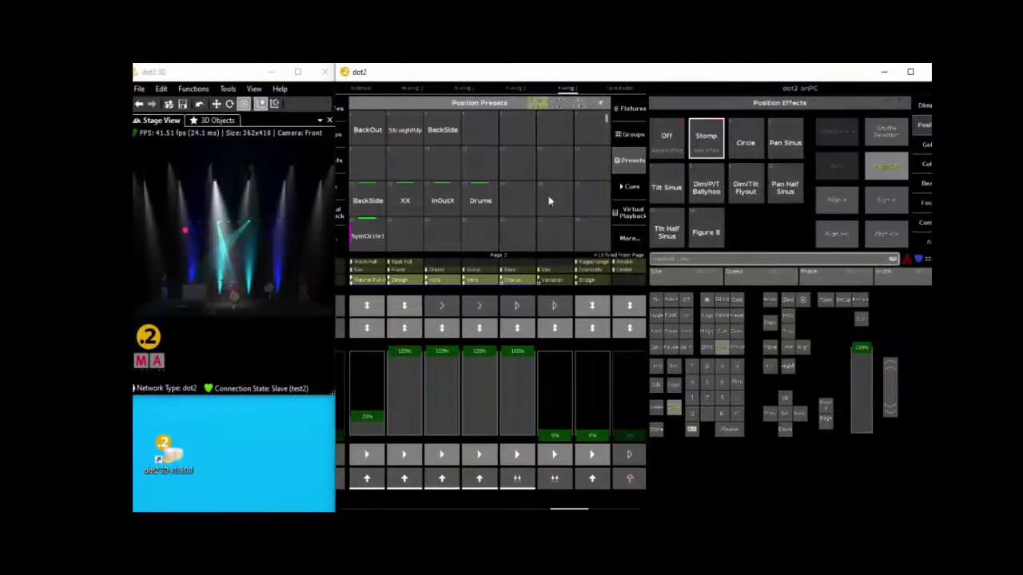
left_click(482, 205)
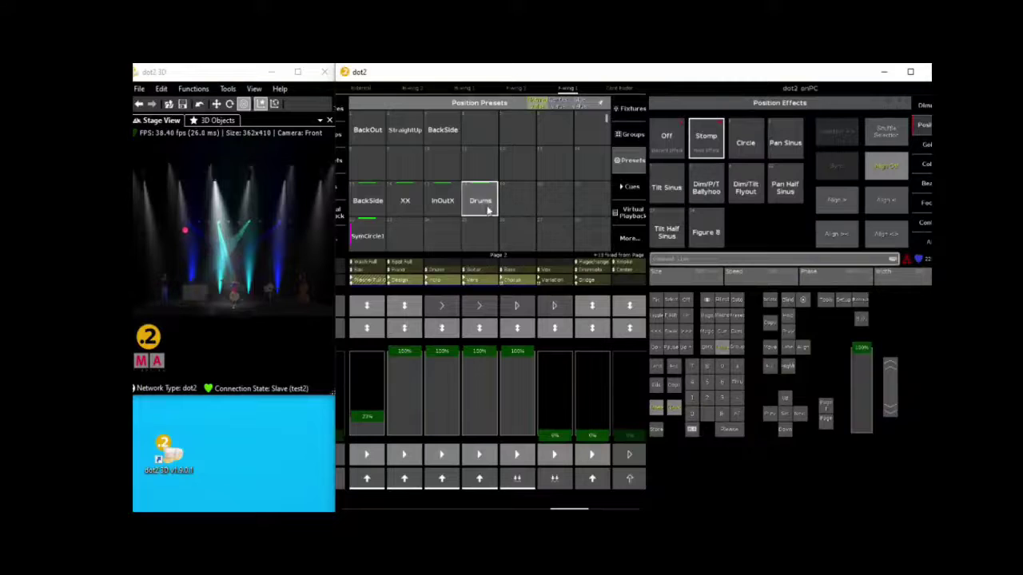
left_click(657, 431)
left_click(591, 454)
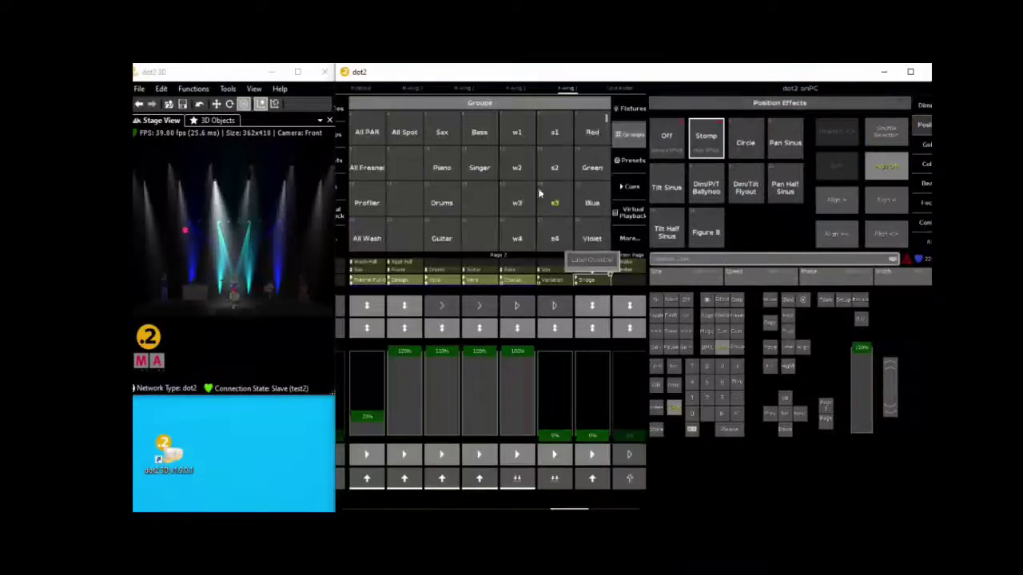
- Return group s1 to the Drums position preset and store it as another cue on the Bridge executor
left_click(555, 134)
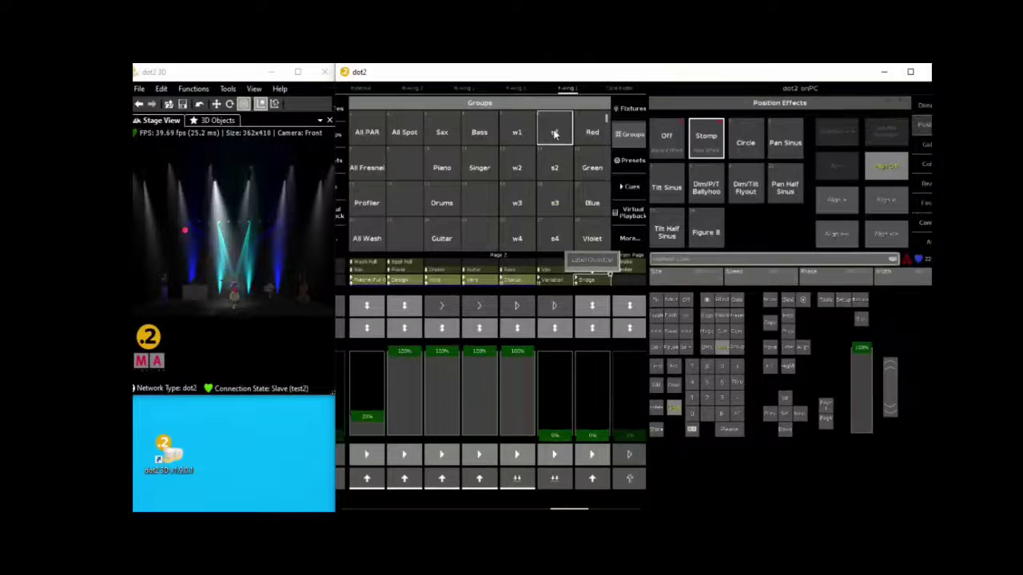
left_click(633, 161)
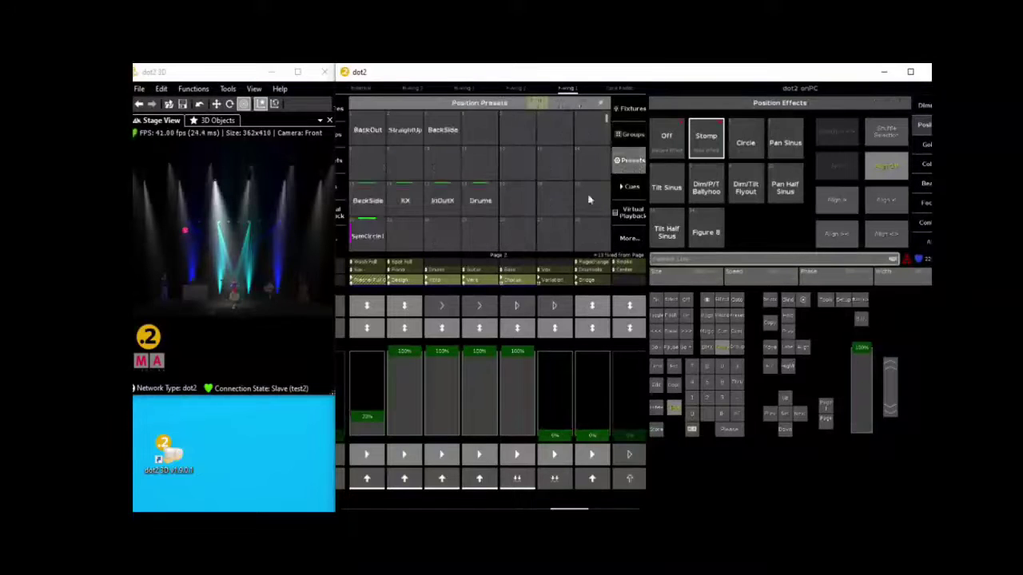
left_click(483, 201)
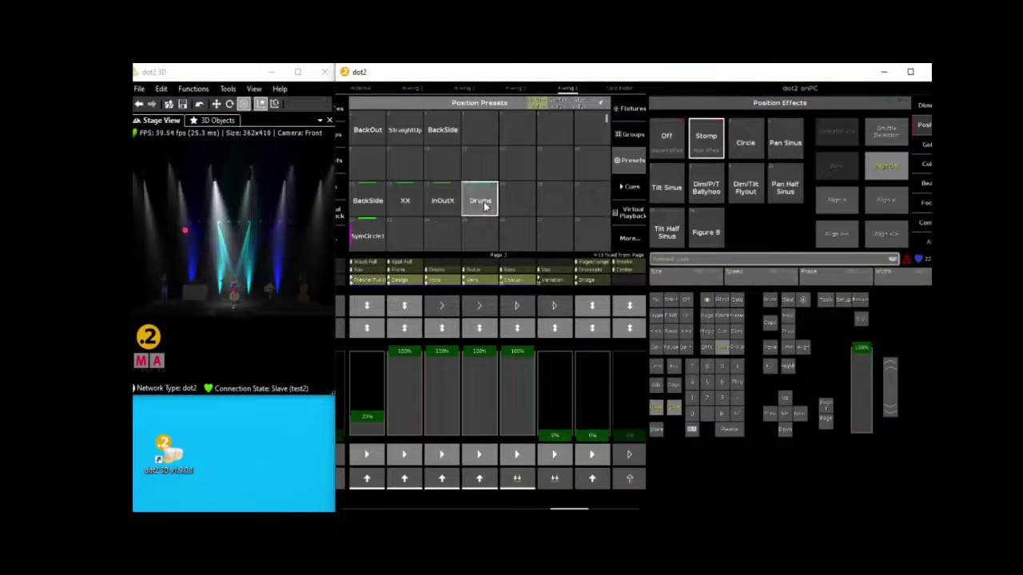
left_click(659, 433)
left_click(596, 457)
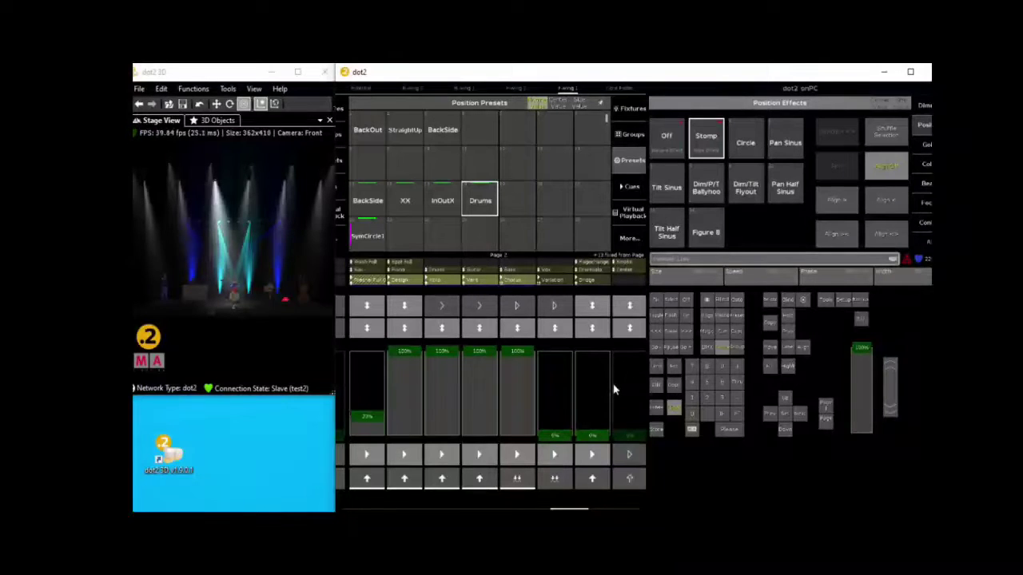
- Clear the programmer, raise the Bridge executor's fader to 100%, and trigger its next cue
left_click(675, 409)
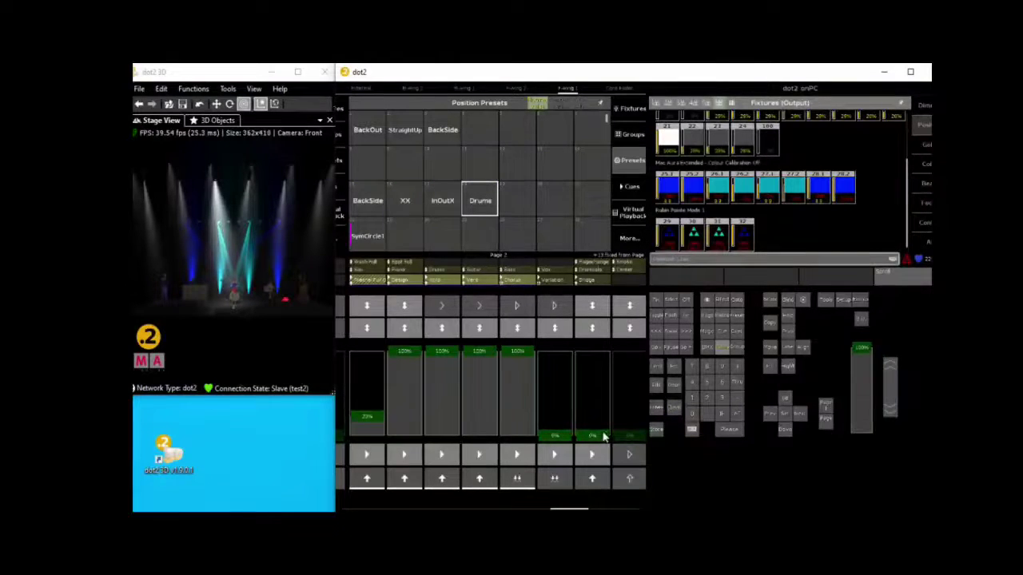
left_click_drag(598, 434, 602, 330)
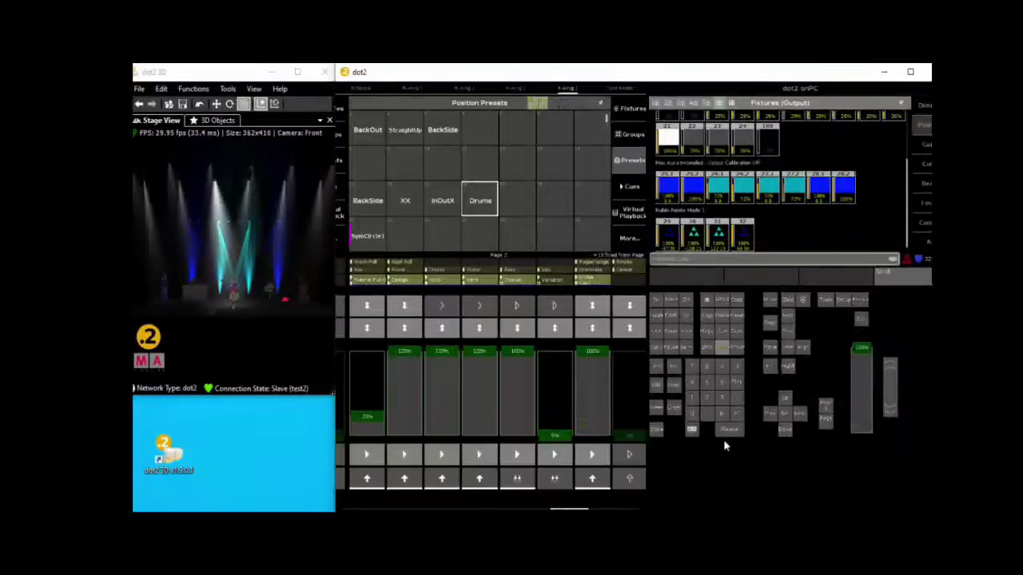
left_click(595, 454)
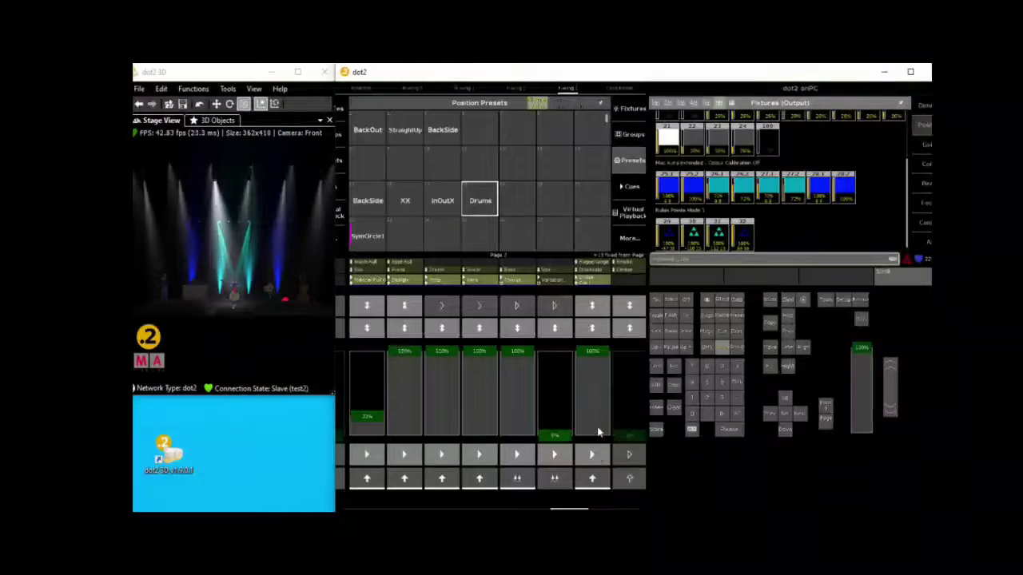
- Turn the Bridge executor 2.8 into a chaser in its settings and return to the presets view
left_click(591, 285)
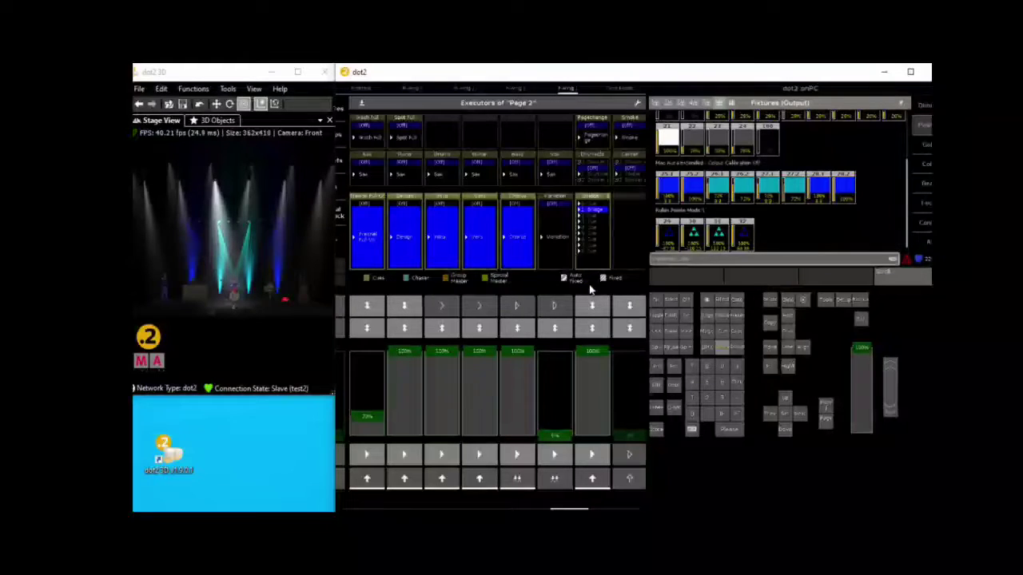
left_click(595, 237)
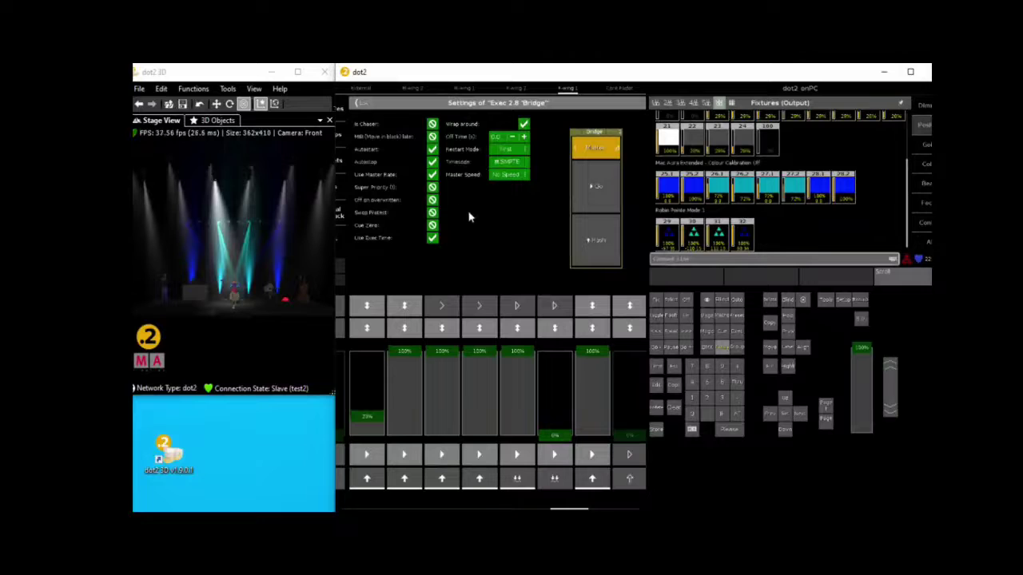
left_click(432, 124)
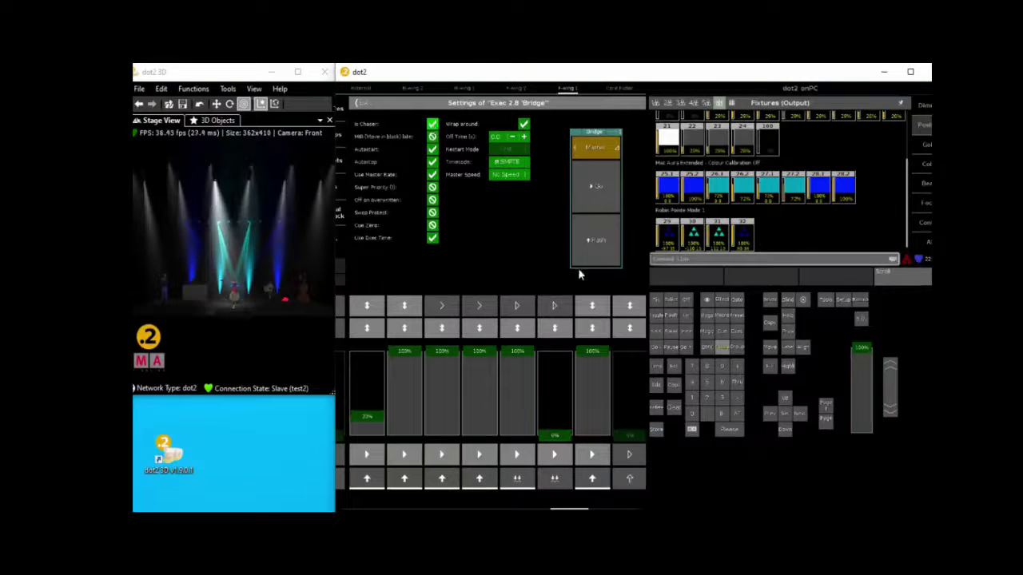
left_click(709, 300)
left_click(359, 104)
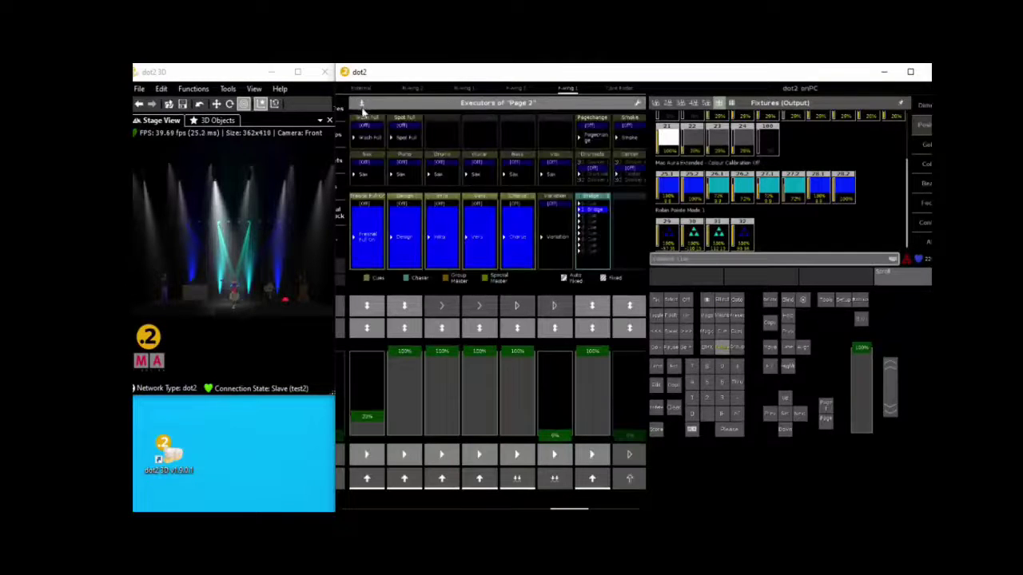
left_click(360, 103)
- Show the cue list of the Bridge chaser and set its fade to 100%
left_click_drag(588, 351, 599, 308)
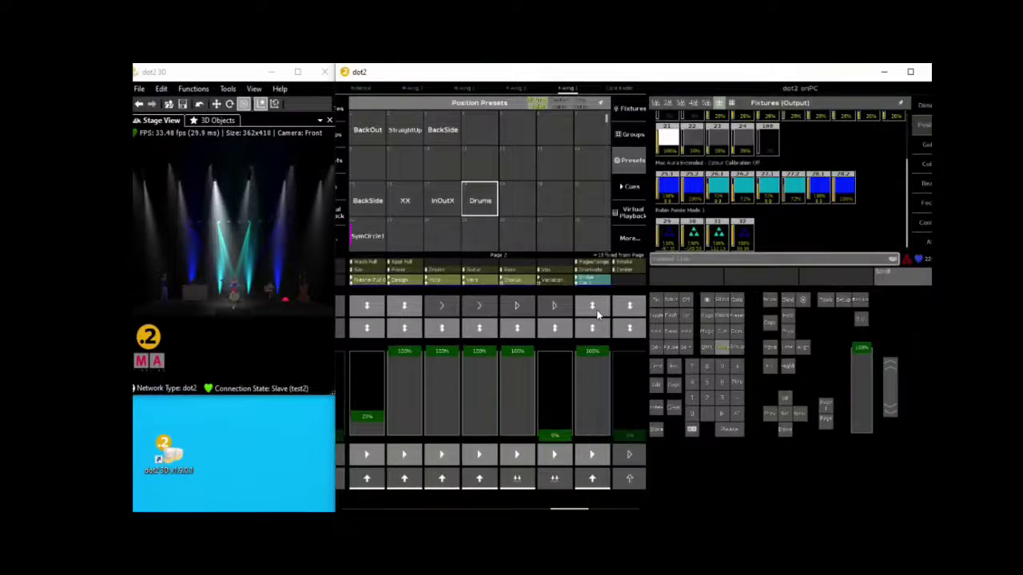
left_click(704, 302)
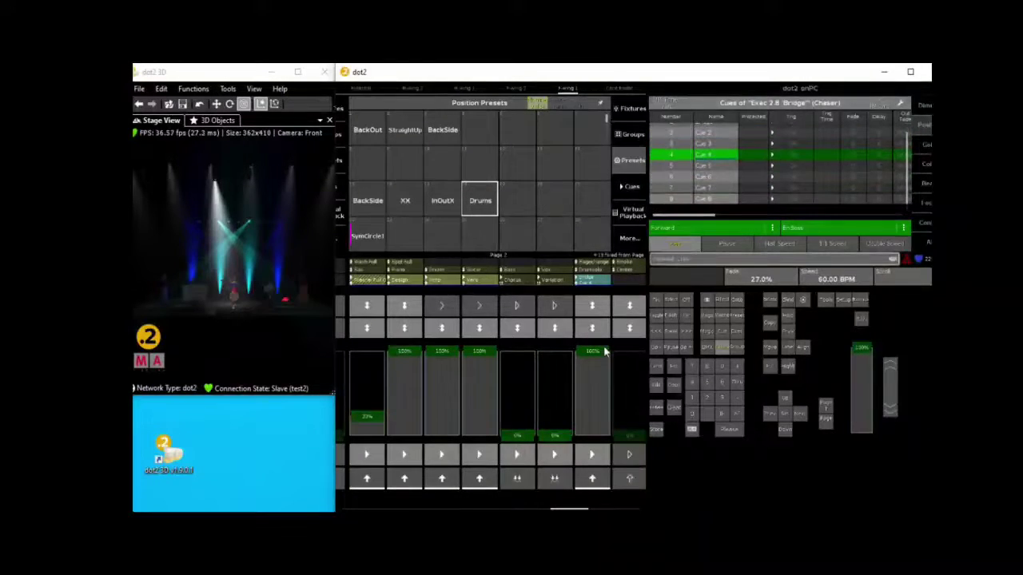
left_click(750, 280)
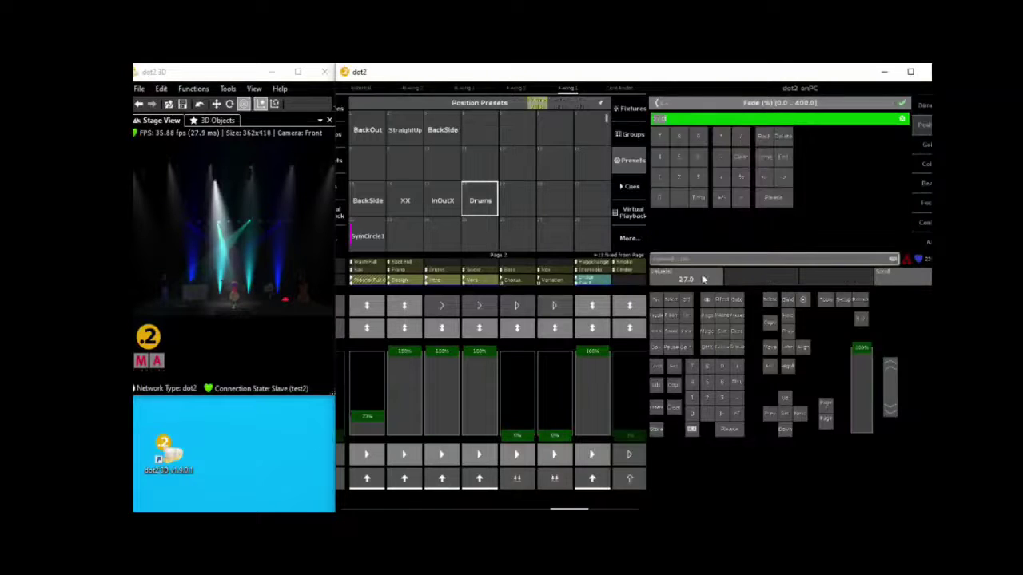
left_click(660, 177)
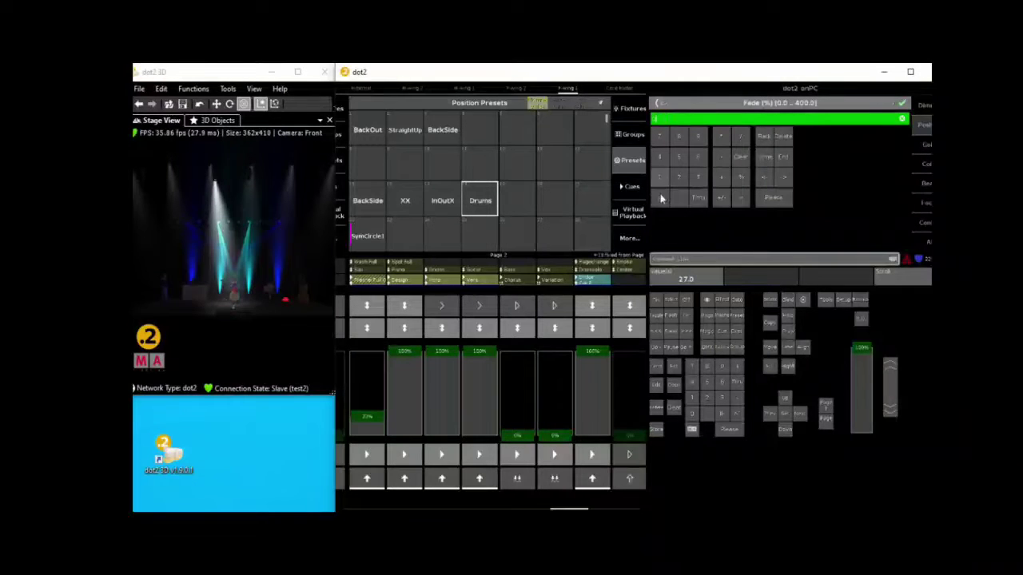
left_click(660, 198)
left_click(660, 198)
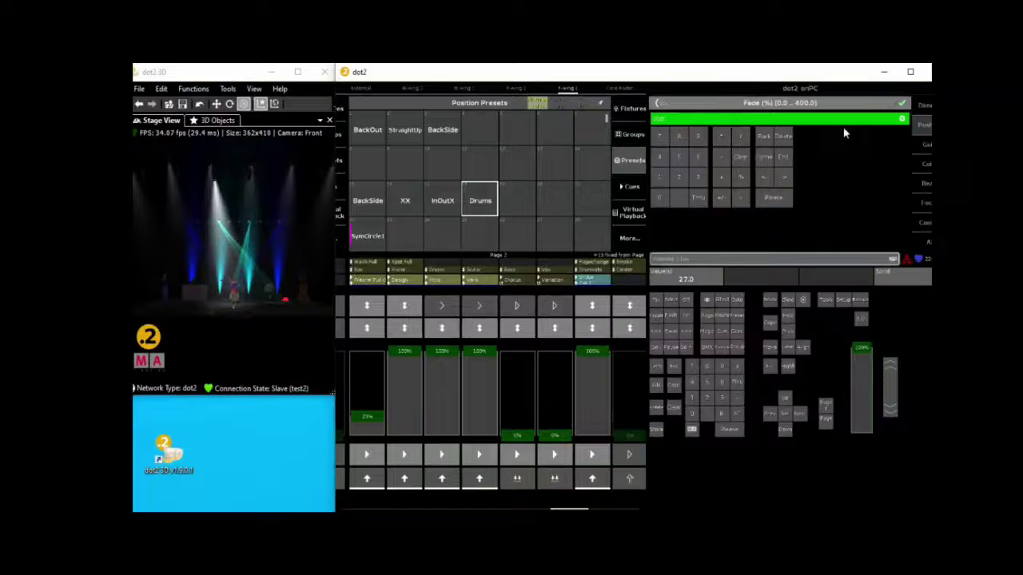
left_click(901, 103)
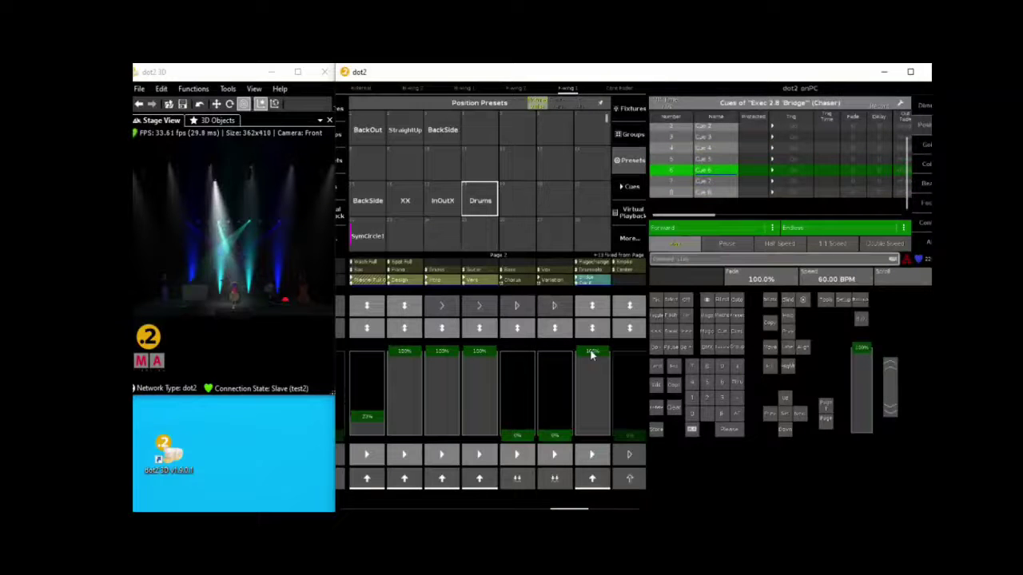
- Pull the Bridge, Vers and Intro executor faders down to 0%, keeping Chorus at zero
left_click_drag(600, 350, 603, 429)
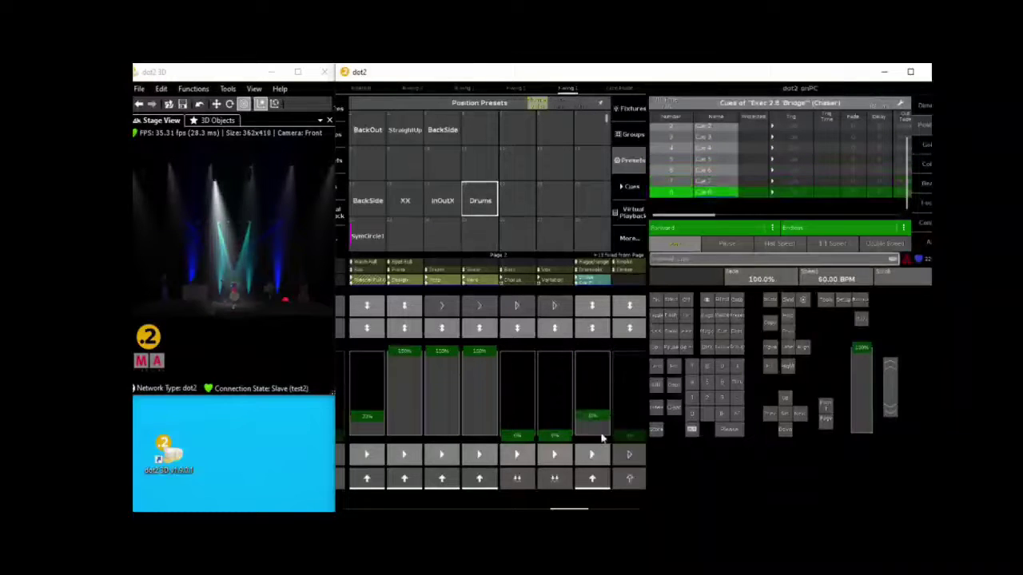
left_click(520, 426)
left_click_drag(533, 370, 478, 435)
left_click_drag(441, 350, 441, 436)
left_click_drag(521, 372, 519, 435)
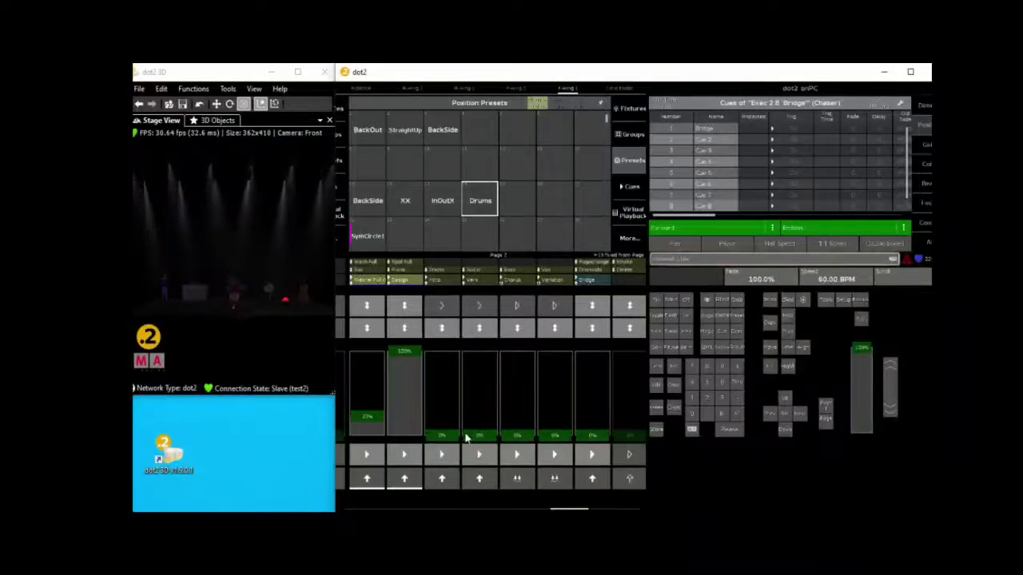
- Play through the song looks by raising the Intro, Vers, Chorus, Variation and Bridge faders to 100% one after another
left_click_drag(442, 436, 446, 337)
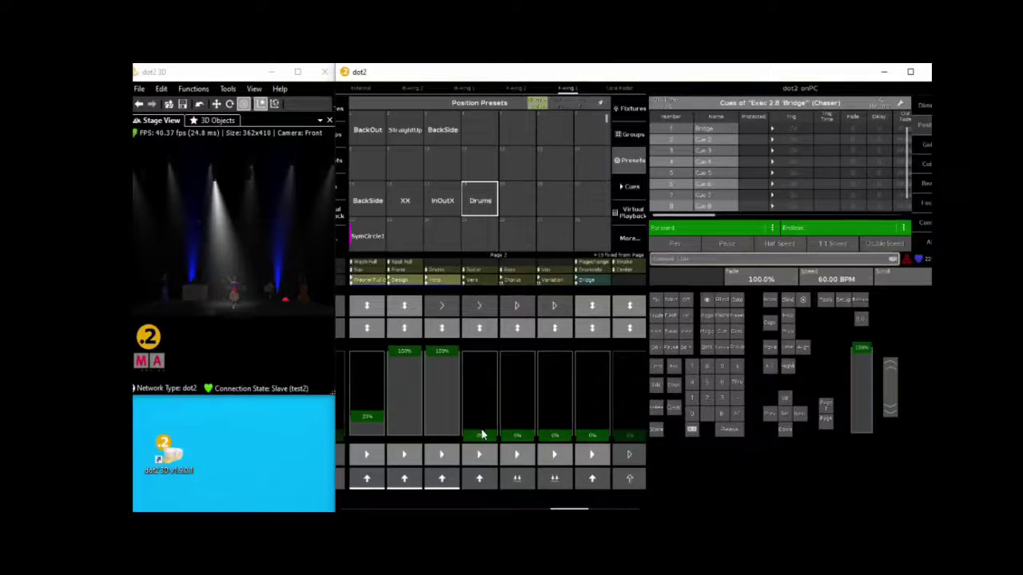
left_click_drag(479, 431, 484, 350)
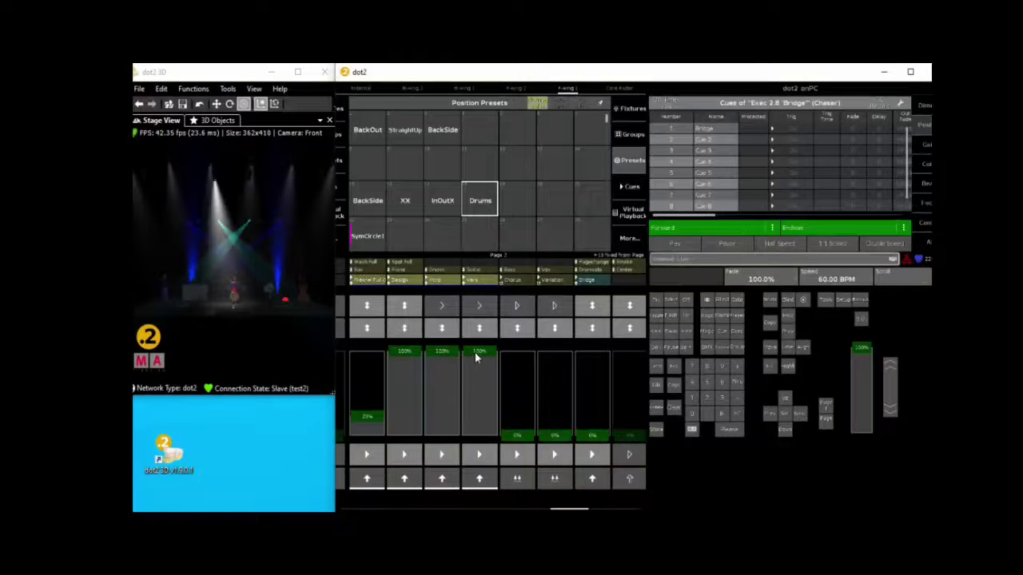
left_click_drag(516, 435, 528, 339)
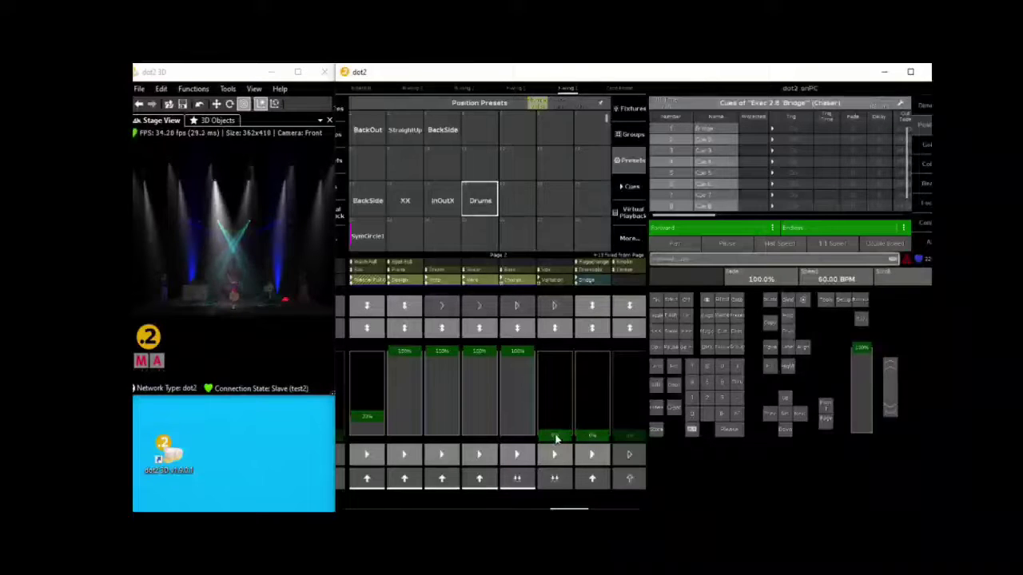
left_click_drag(557, 438, 562, 345)
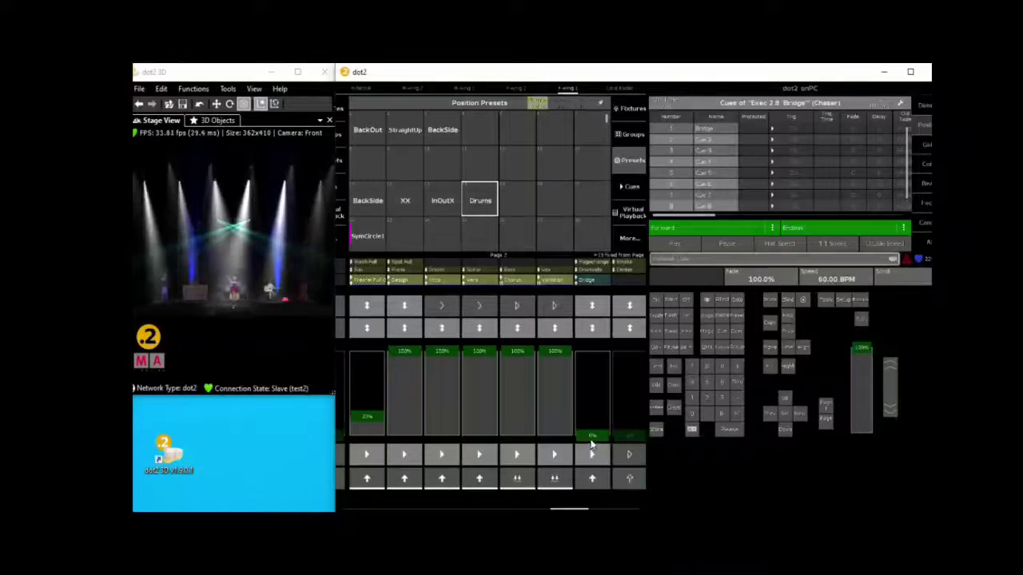
left_click_drag(592, 439, 605, 353)
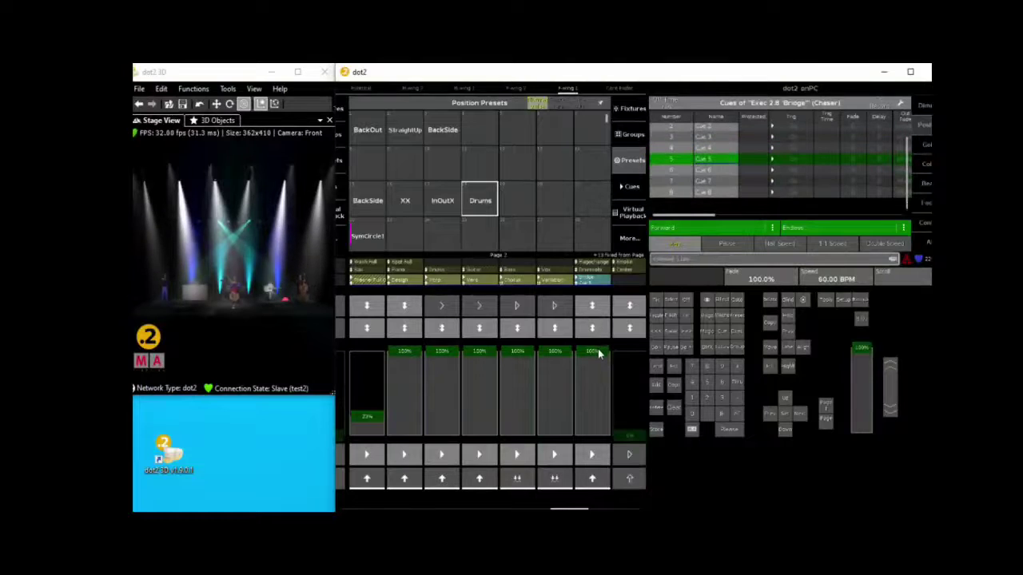
- Fade out the Bridge, Variation, Chorus, Vers and Intro executors to 0% in that order
left_click_drag(599, 354, 592, 456)
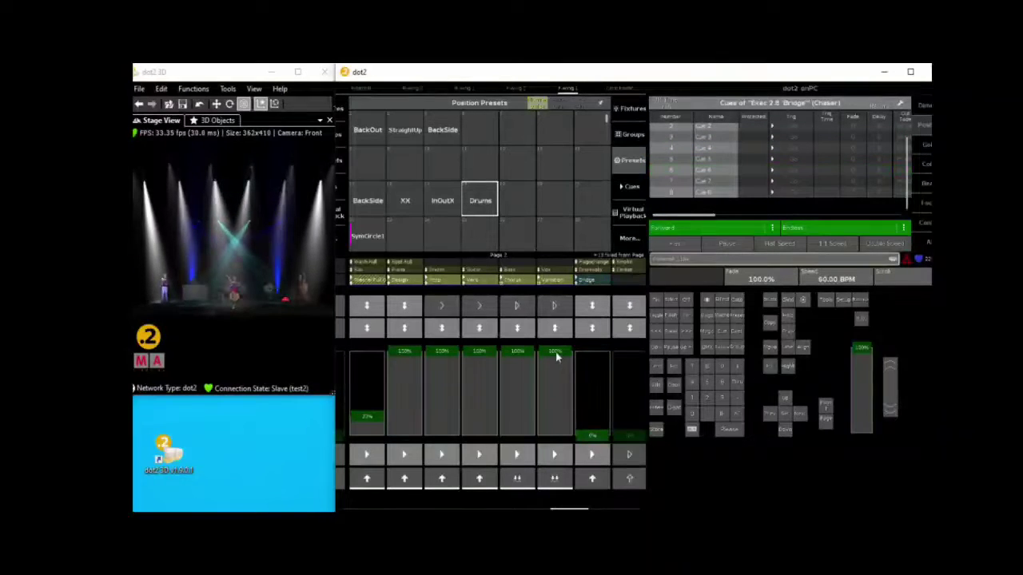
left_click_drag(555, 355, 543, 475)
left_click_drag(517, 354, 516, 448)
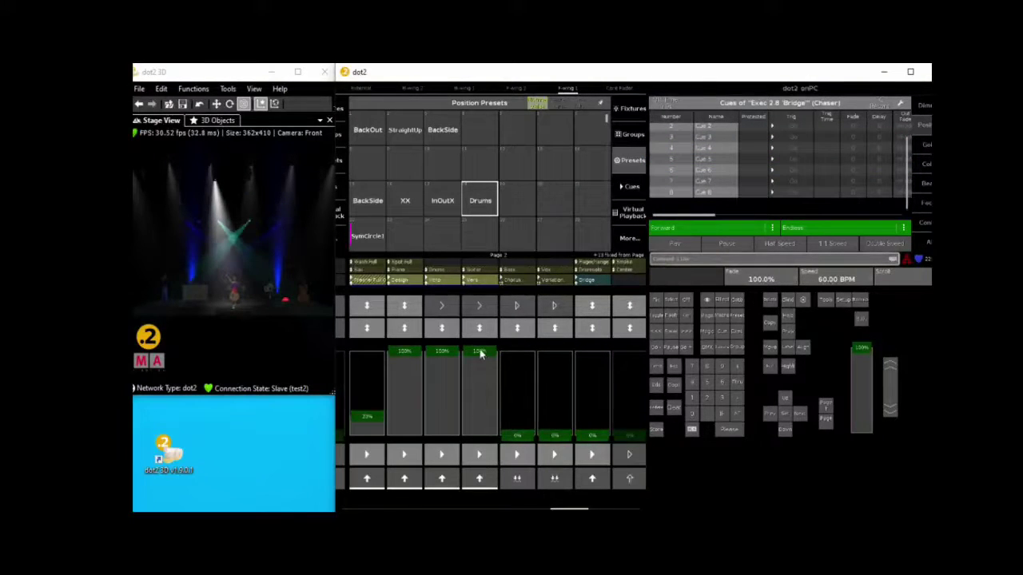
left_click_drag(479, 352, 479, 448)
left_click_drag(447, 370, 441, 453)
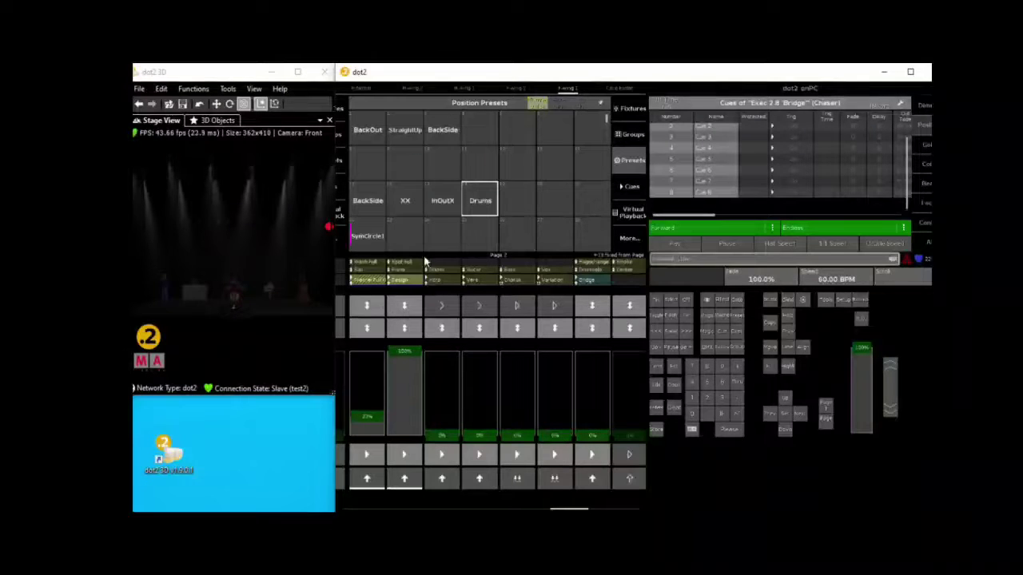
- Select the All Wash group and bring its lights up
left_click(630, 136)
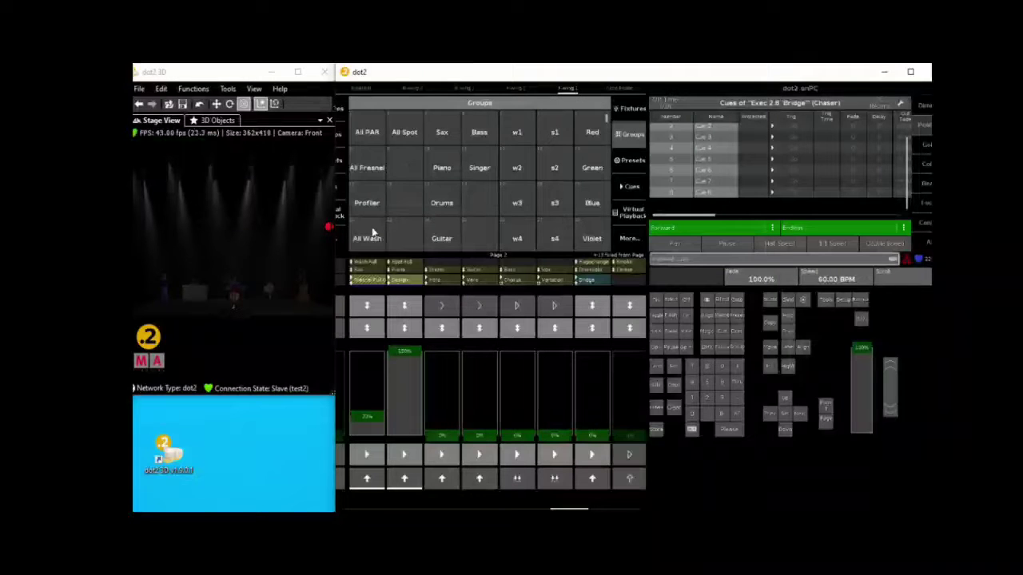
left_click(370, 233)
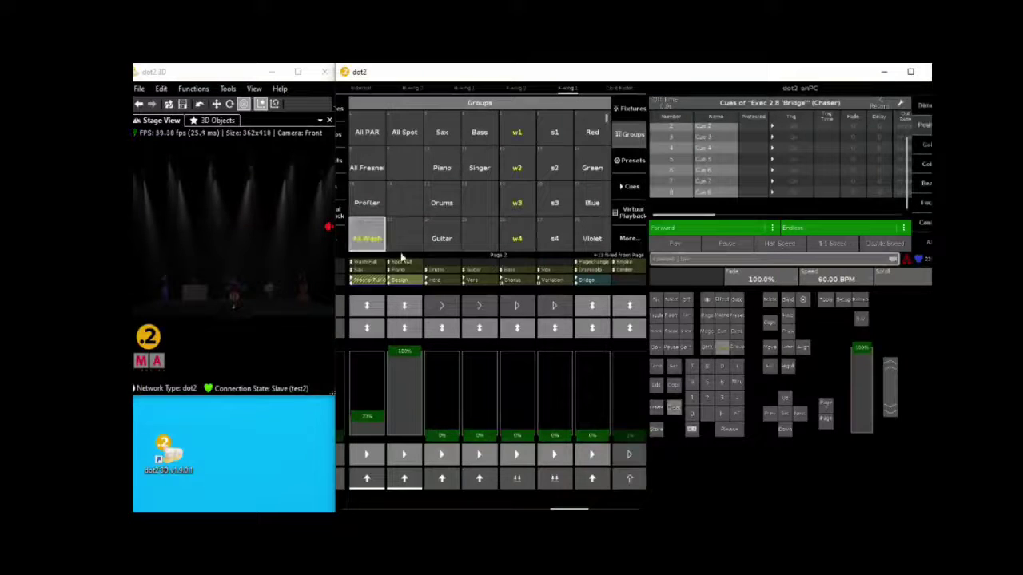
left_click(736, 416)
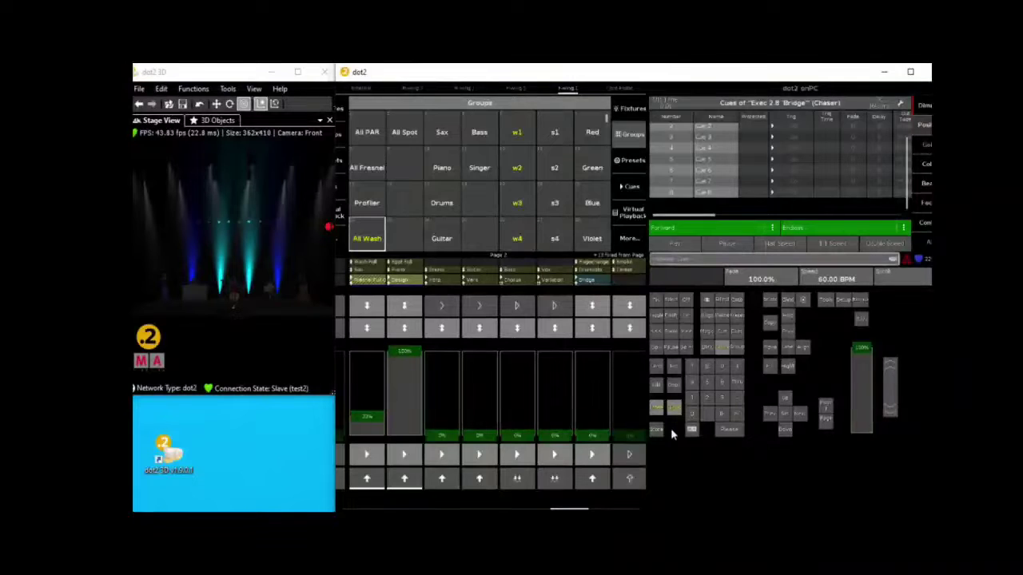
- Compare the BackSide and BackOut position presets on the wash lights, leaving them in BackSide
left_click(628, 161)
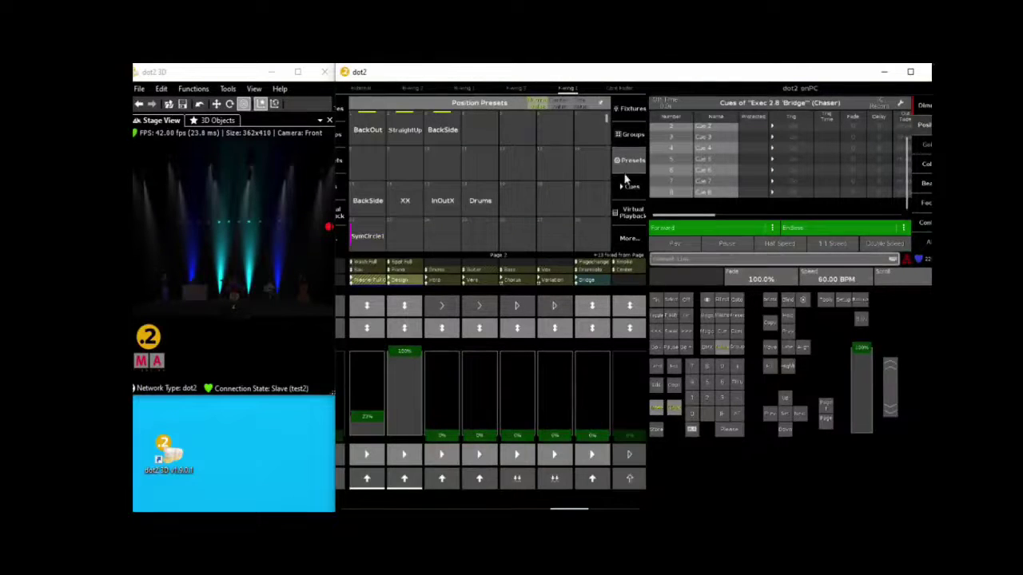
left_click(442, 132)
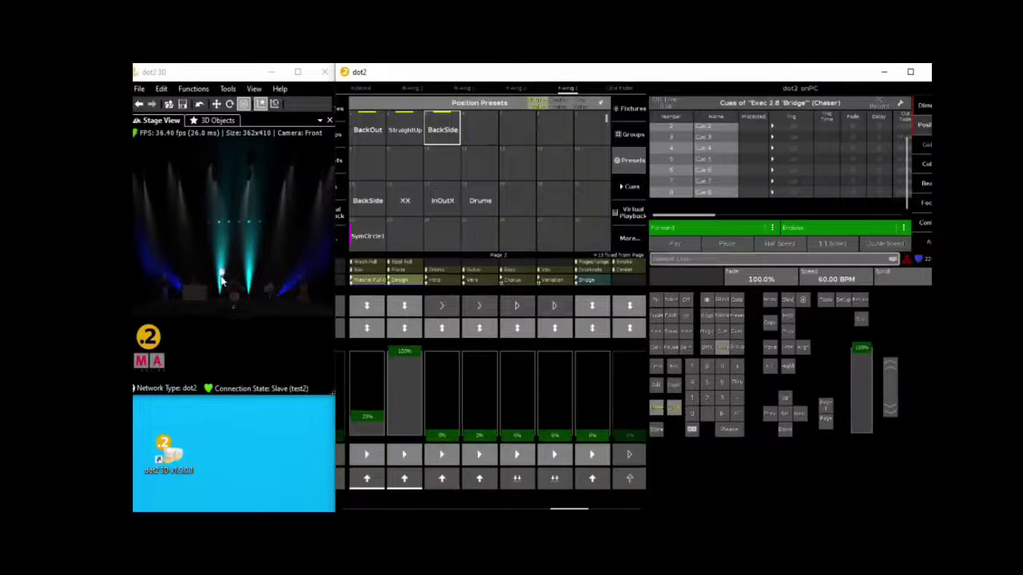
left_click(359, 139)
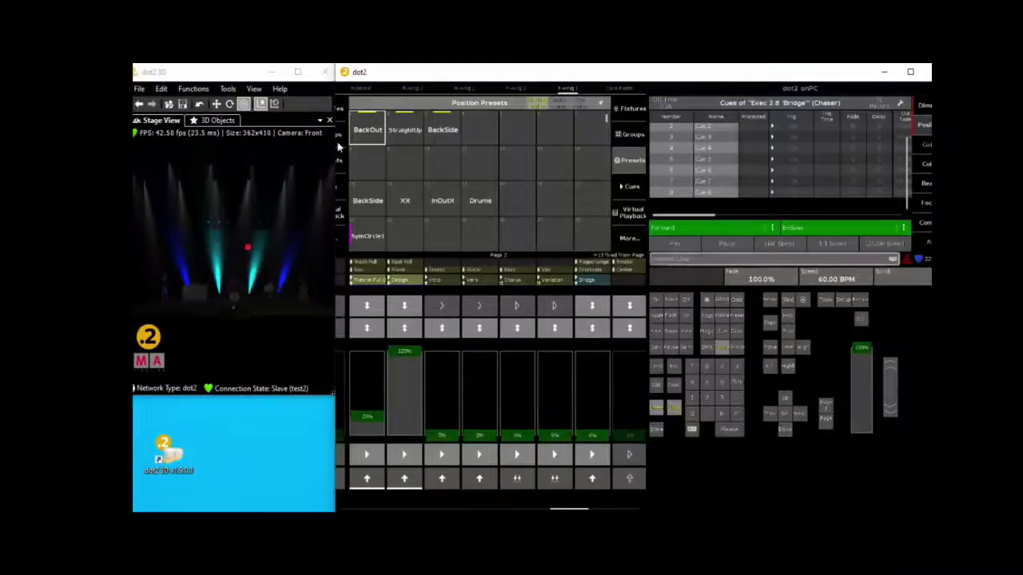
left_click(449, 136)
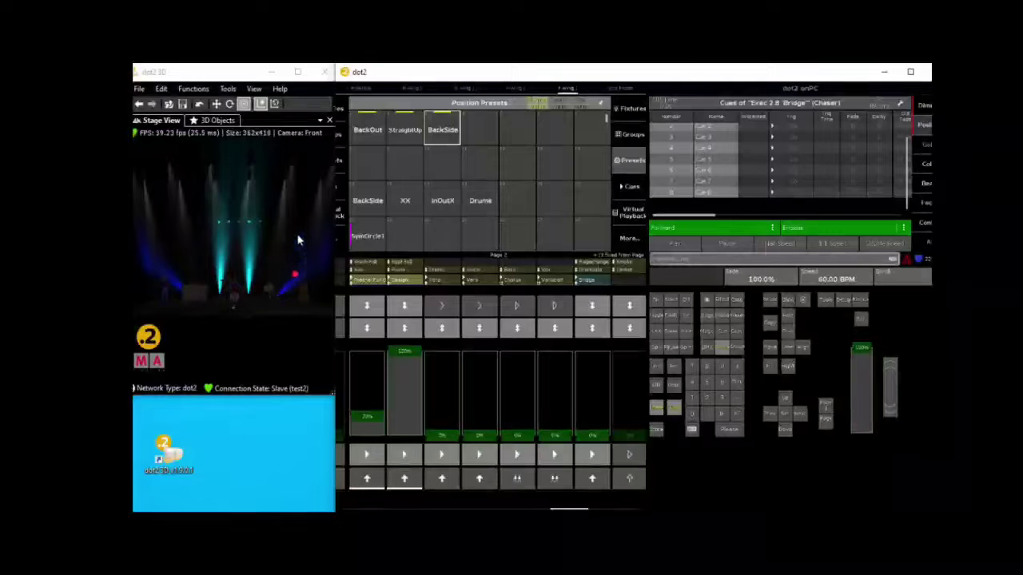
- Aim the w2 washes outward with pan 100.0° and tilt -29.0°
left_click(629, 134)
left_click(515, 169)
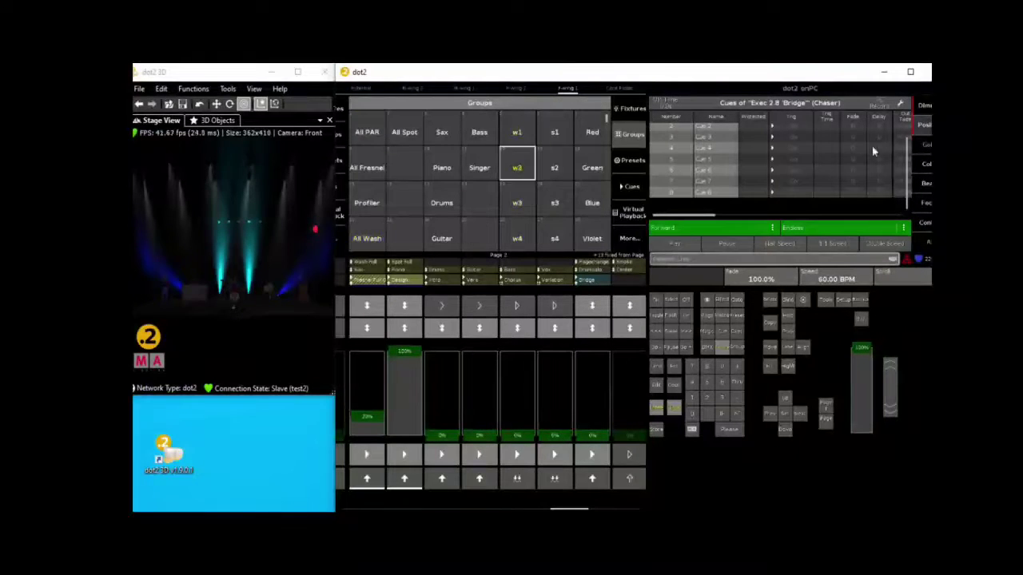
left_click(925, 126)
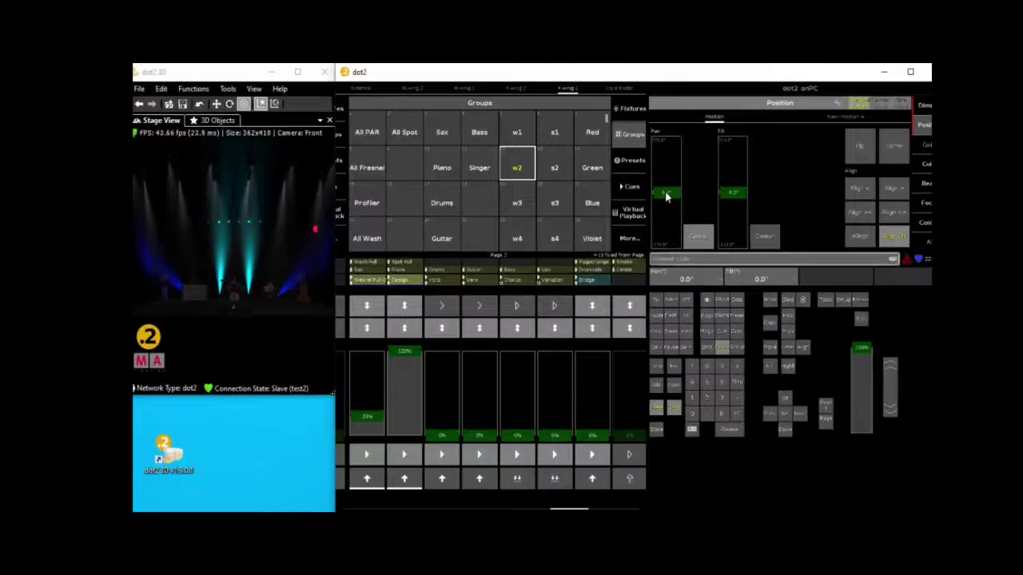
mouse_move(665, 196)
left_mouse_down()
mouse_move(663, 220)
mouse_move(671, 197)
left_mouse_up()
left_click_drag(733, 194, 731, 198)
left_click(199, 249)
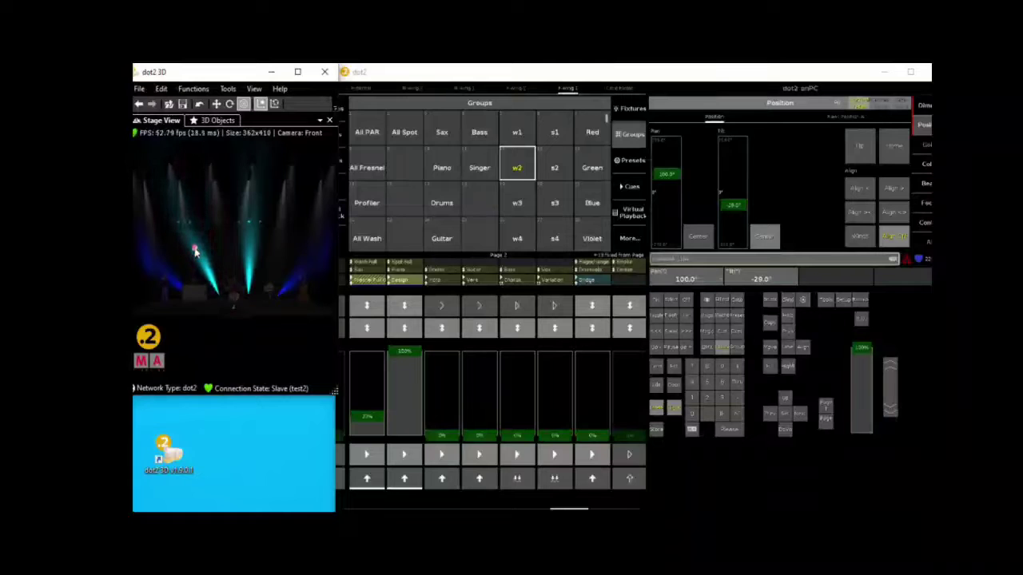
- Aim the w3 washes outward to mirror w2, with pan 83.3° and tilt 32.6°
left_click(517, 202)
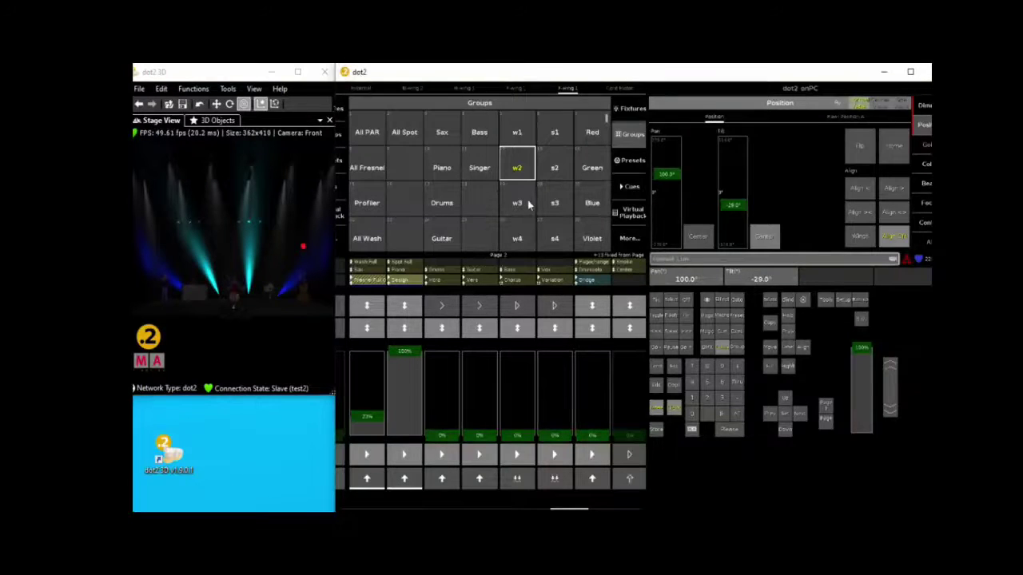
left_click(294, 243)
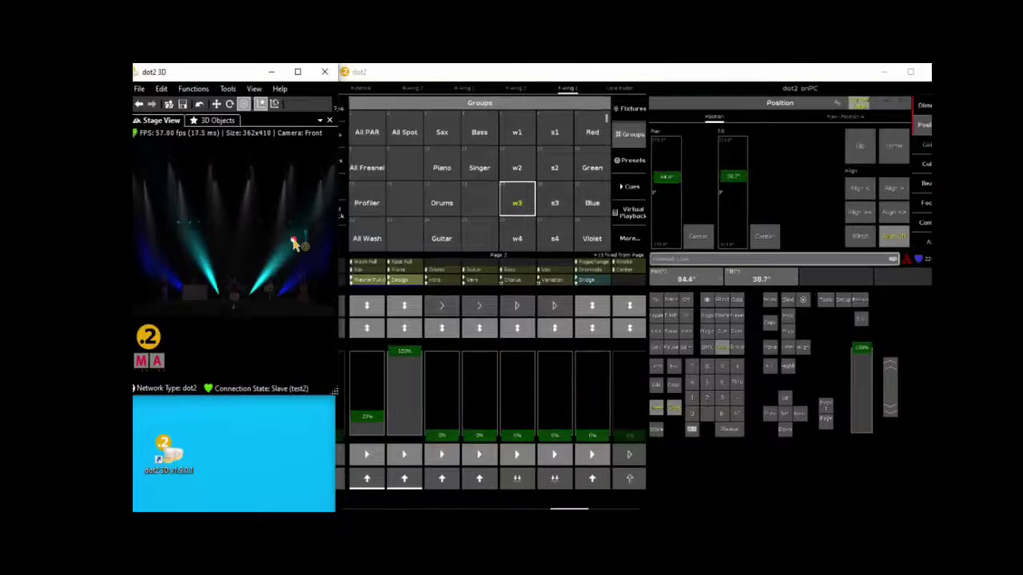
left_click_drag(294, 239, 289, 242)
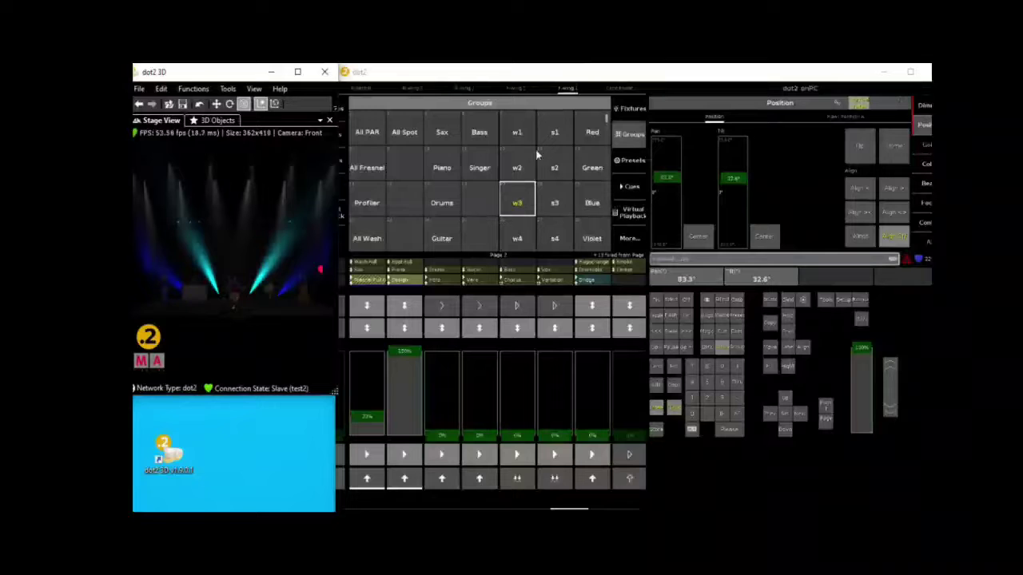
- Select wash groups w1 to w4 and store their positions as a new position preset named Spread
left_click(517, 132)
left_click(519, 168)
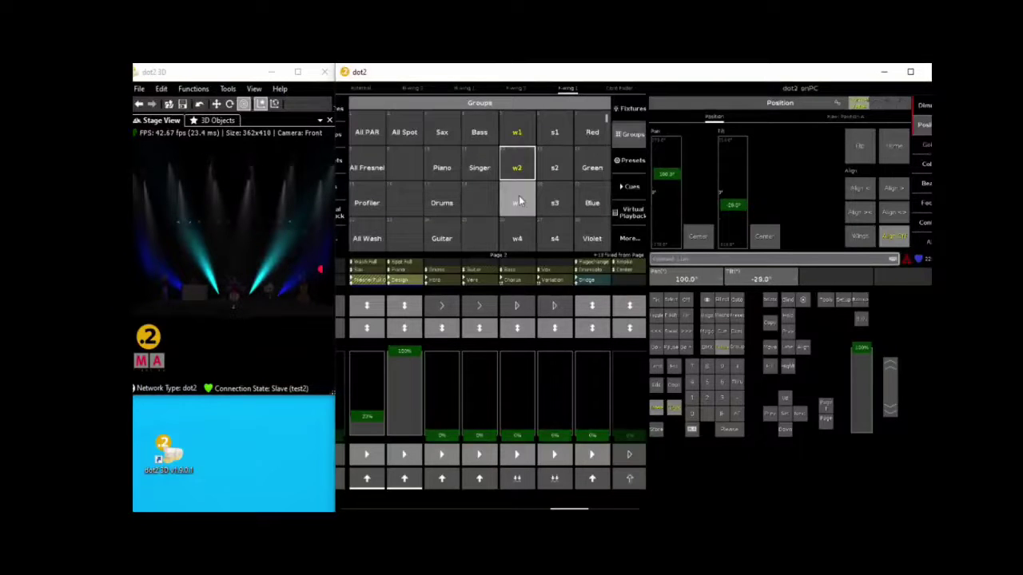
left_click(519, 237)
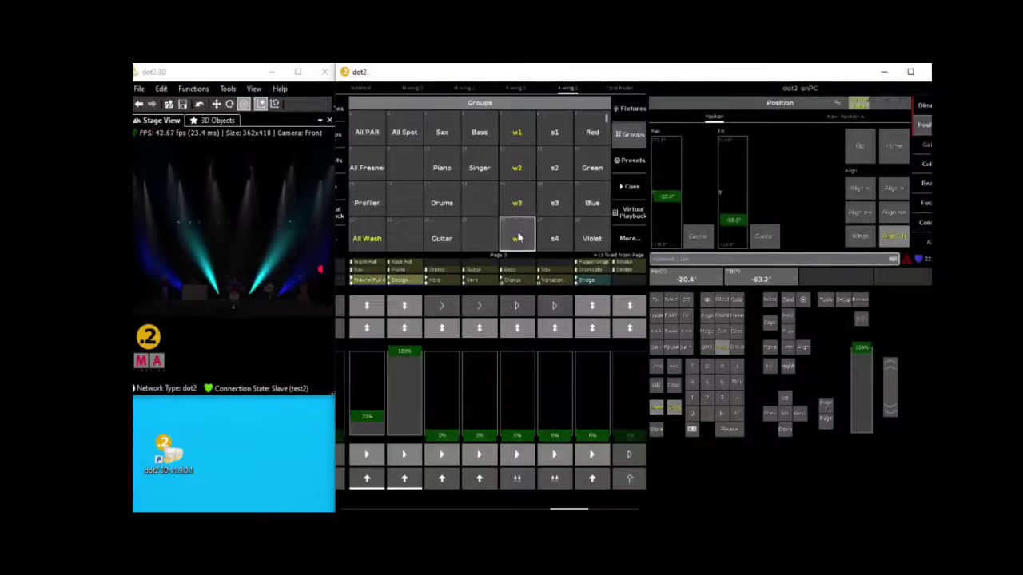
left_click(631, 161)
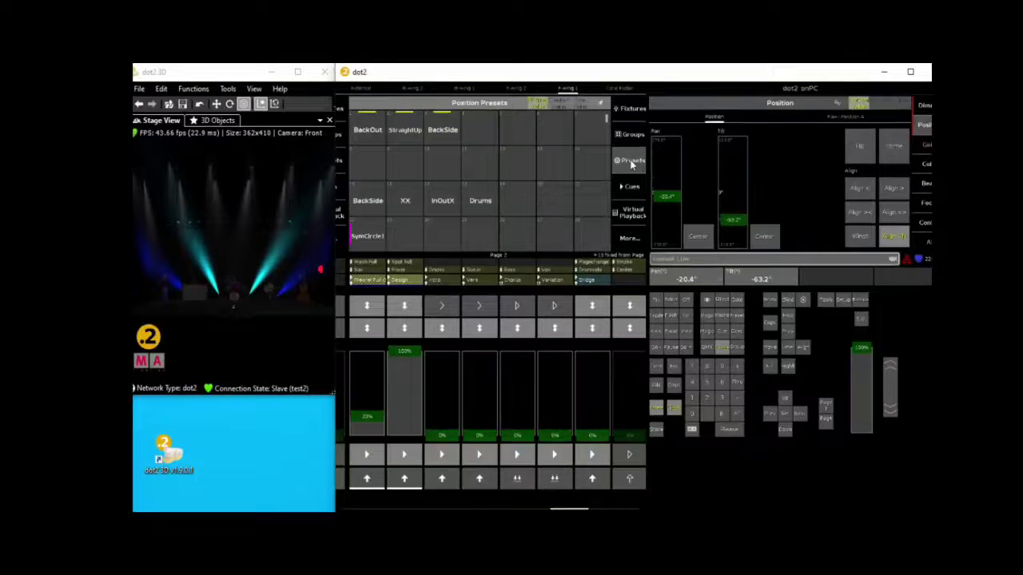
left_click(656, 429)
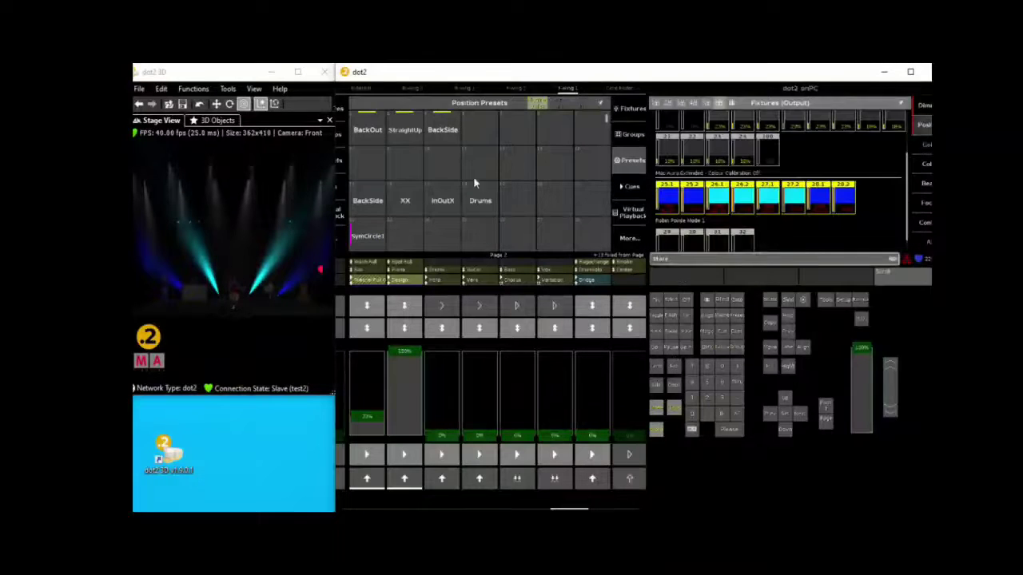
left_click(479, 134)
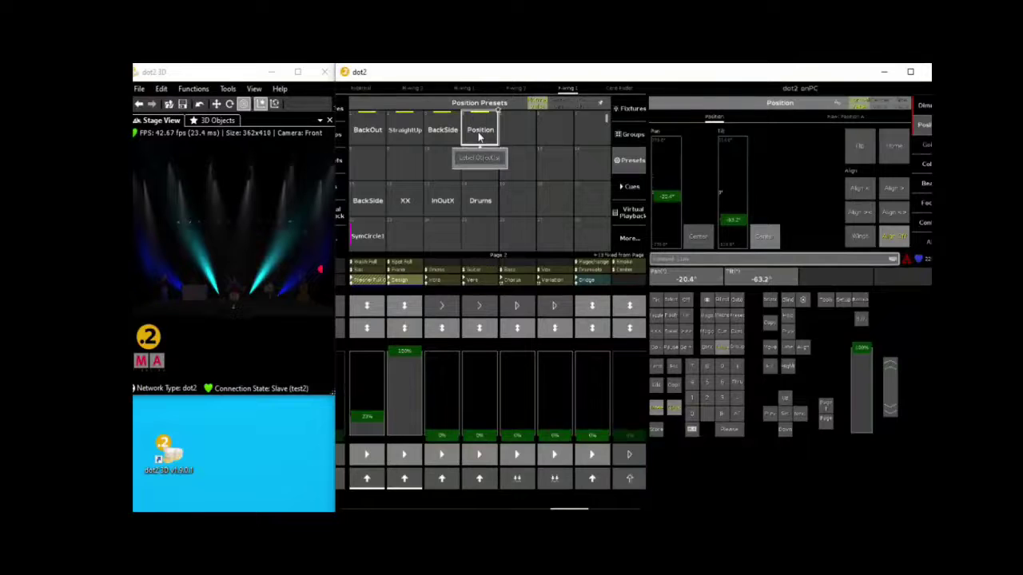
left_click(473, 159)
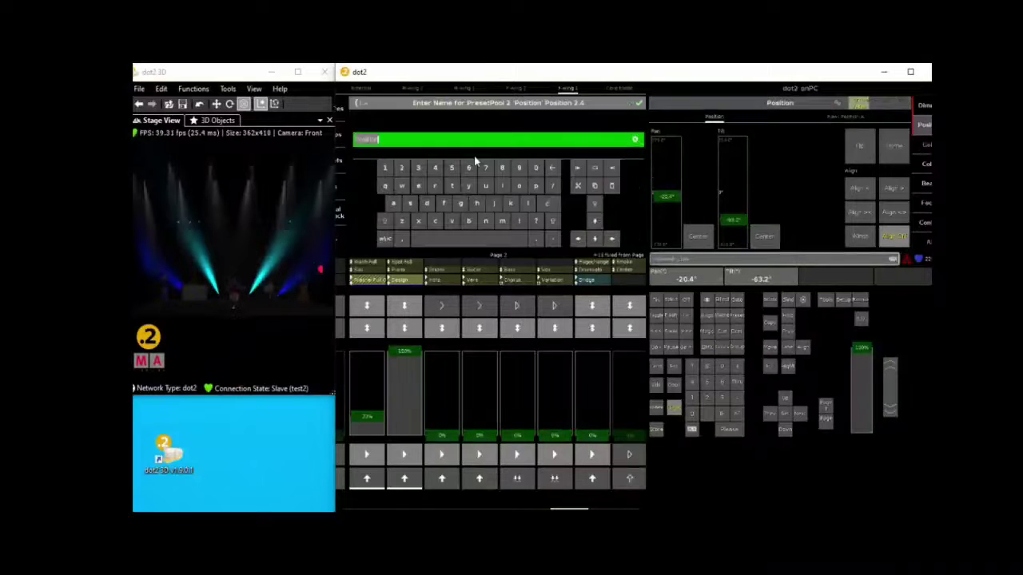
key("BackSpace")
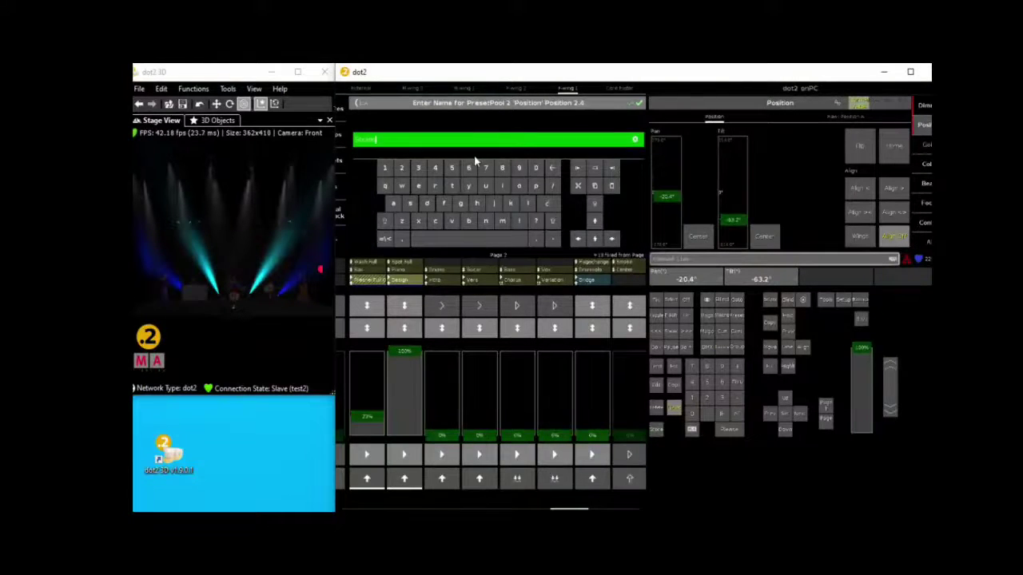
key("Return")
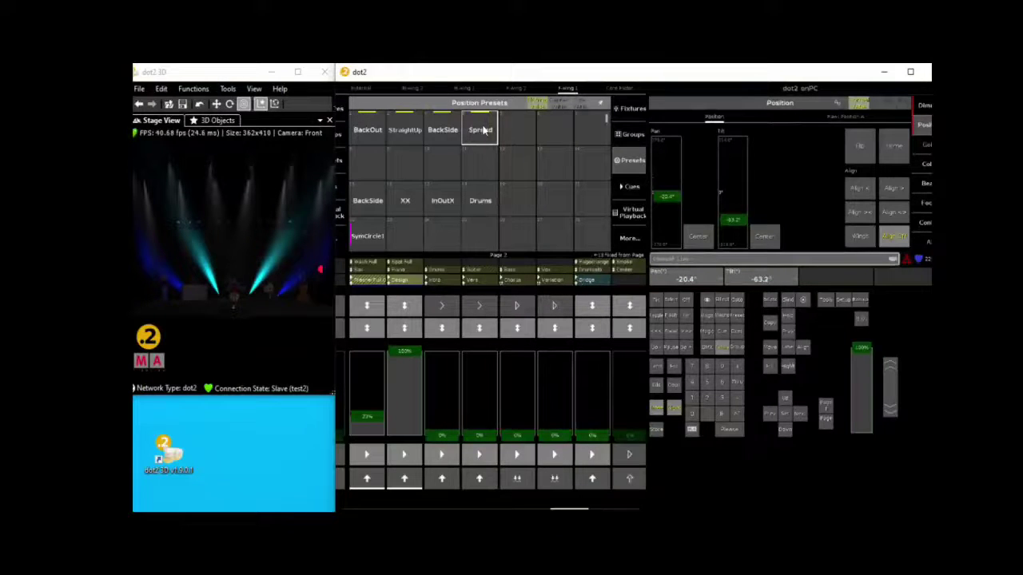
- Clear the programmer, turn on the Wash Full executor and test the movement between the Spread and StraightUp presets
left_click(673, 409)
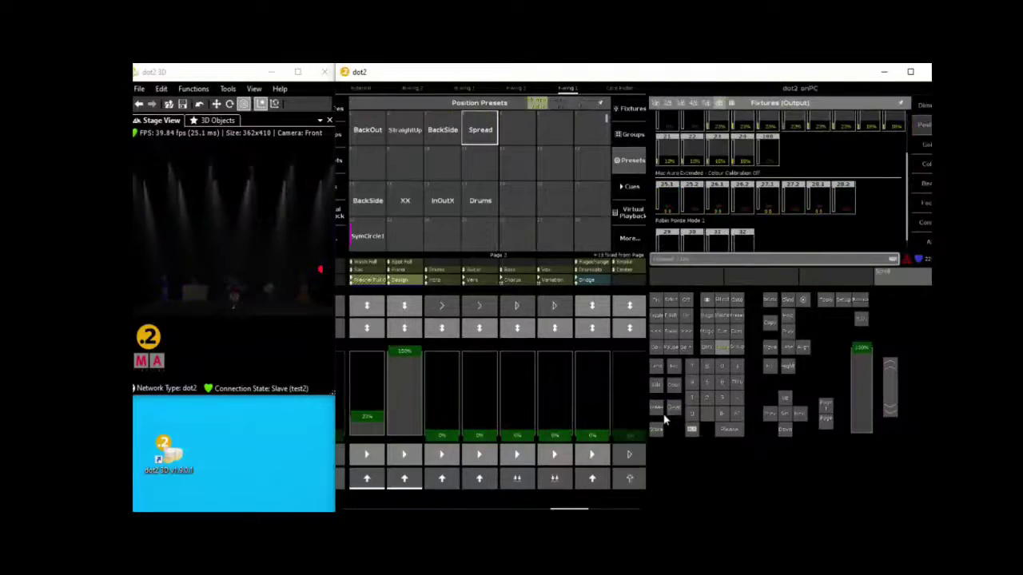
left_click(373, 309)
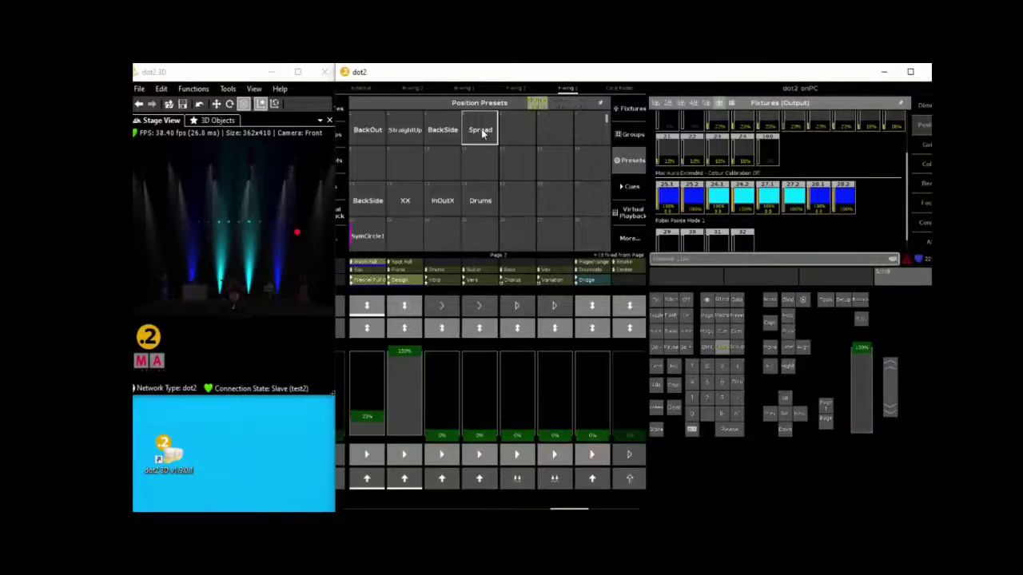
left_click(481, 133)
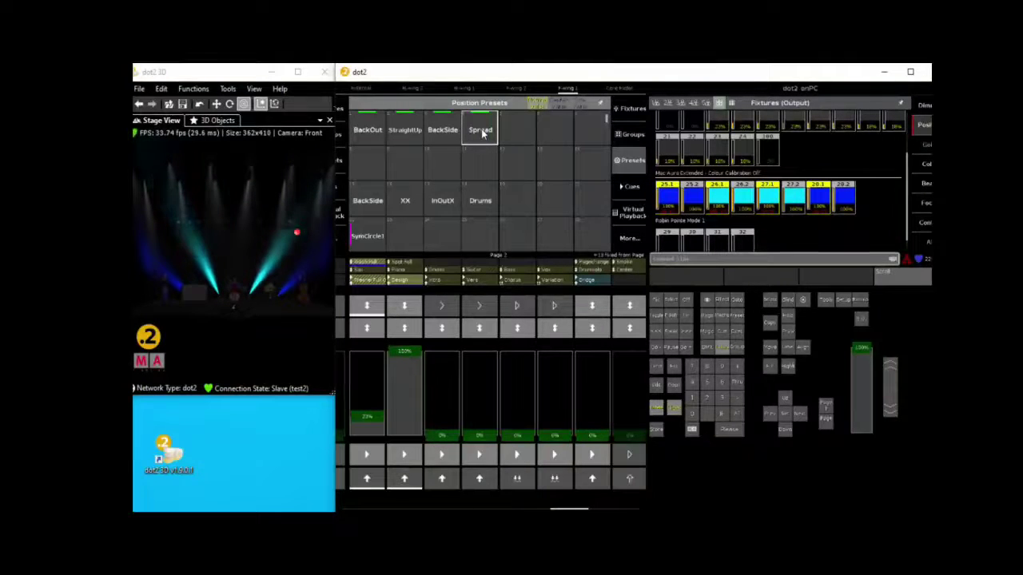
left_click(481, 133)
left_click(404, 132)
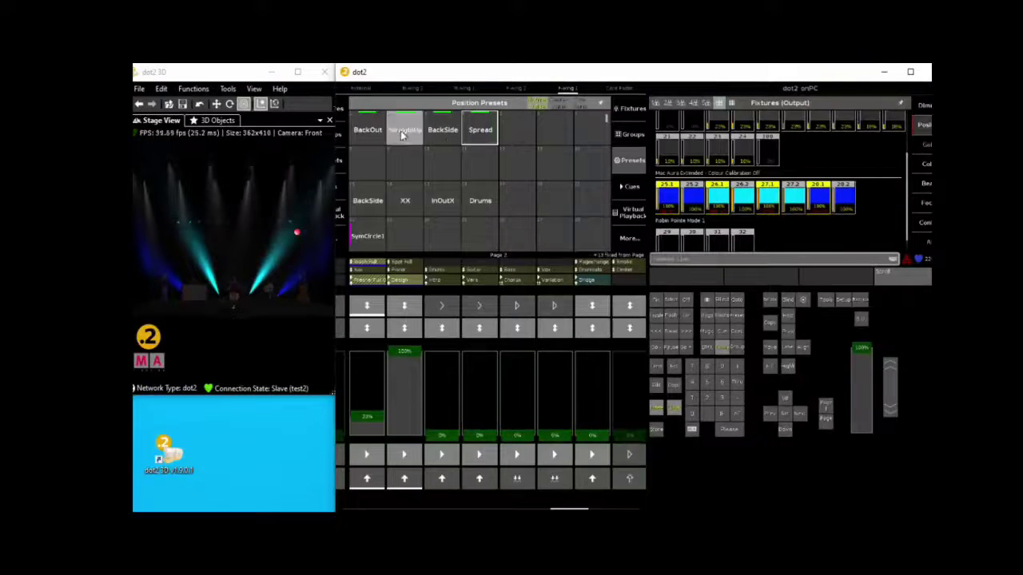
left_click(484, 136)
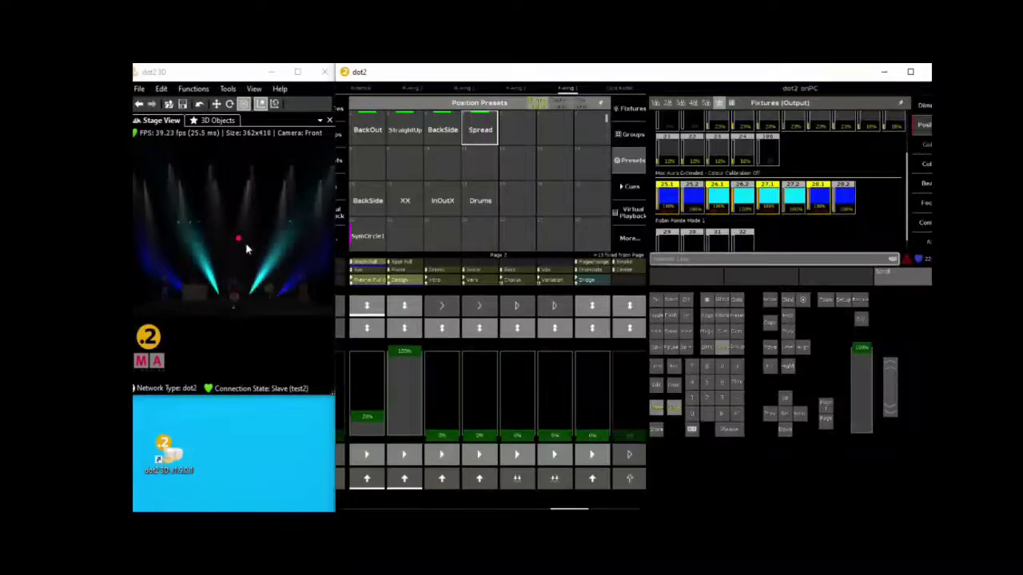
left_click(402, 135)
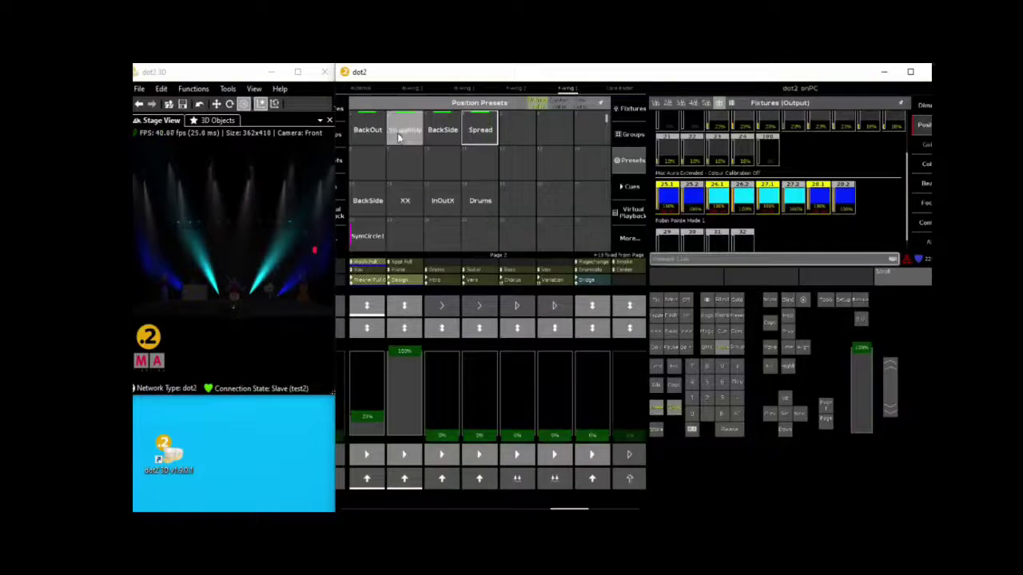
left_click(481, 134)
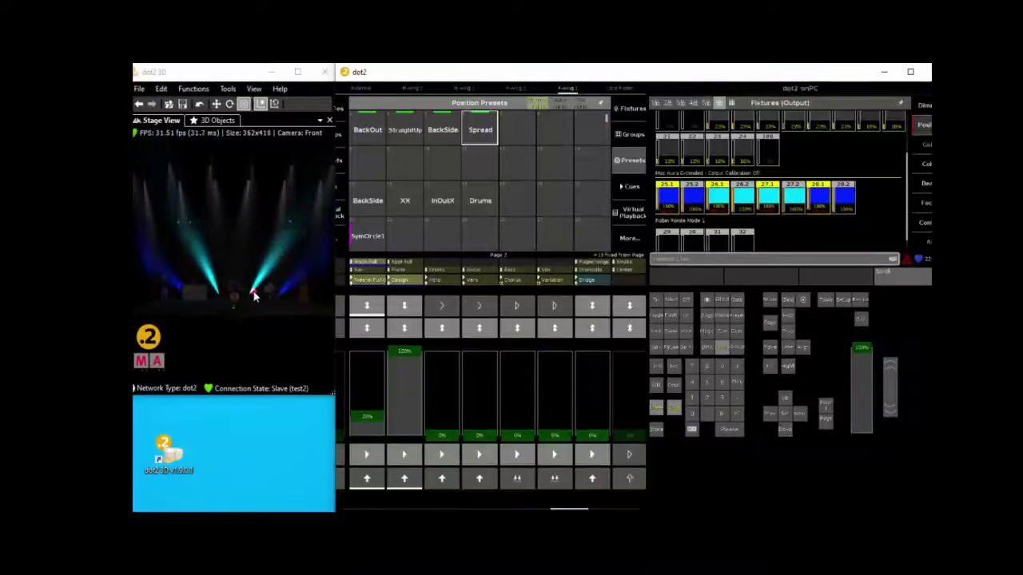
left_click(478, 134)
- Select the w3 washes and flip their pan and tilt position
left_click(631, 135)
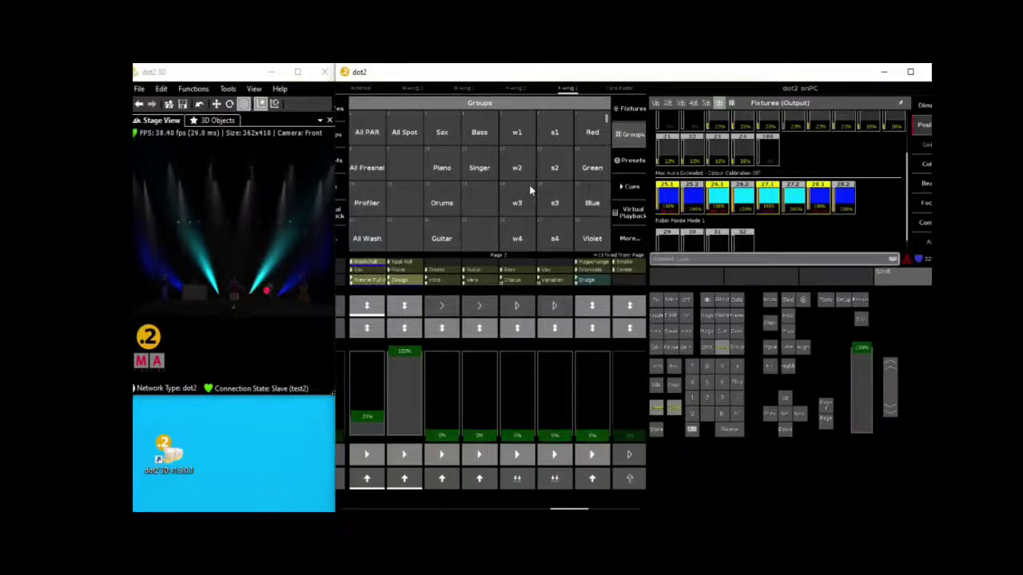
left_click(516, 204)
left_click(926, 134)
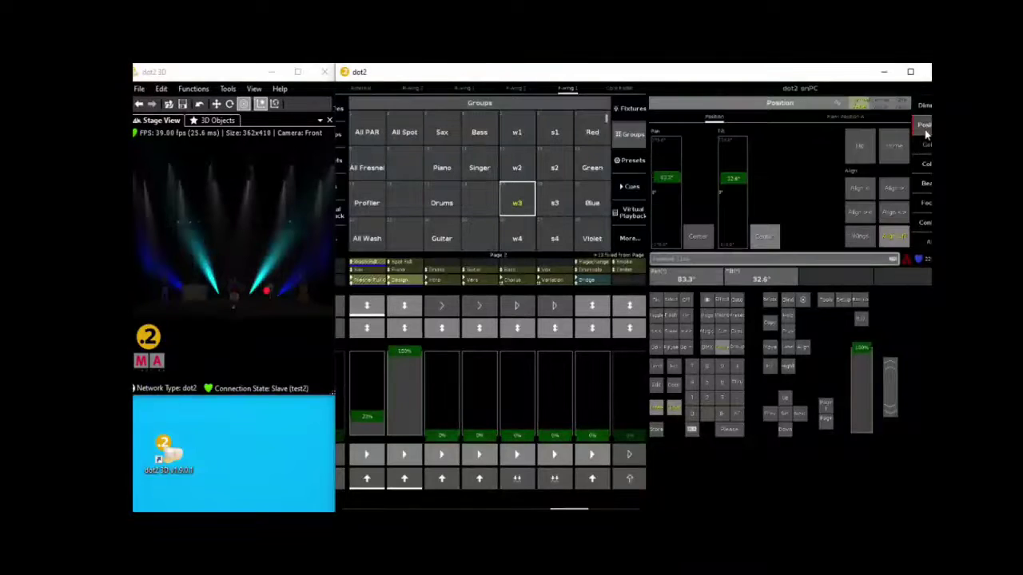
left_click(859, 157)
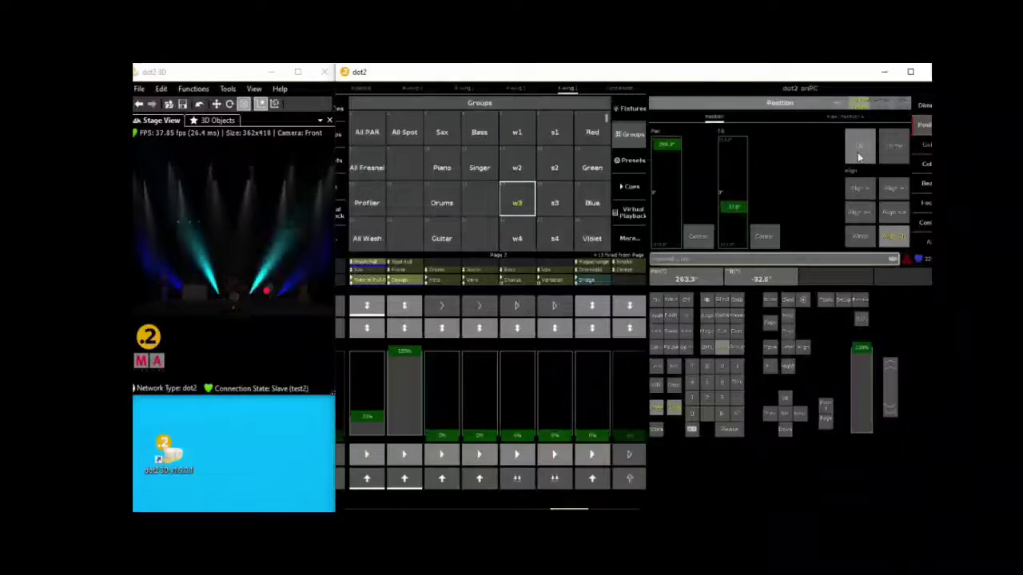
- Merge the flipped w3 position into the Spread preset and recall StraightUp to test the movement
left_click(658, 432)
left_click(632, 161)
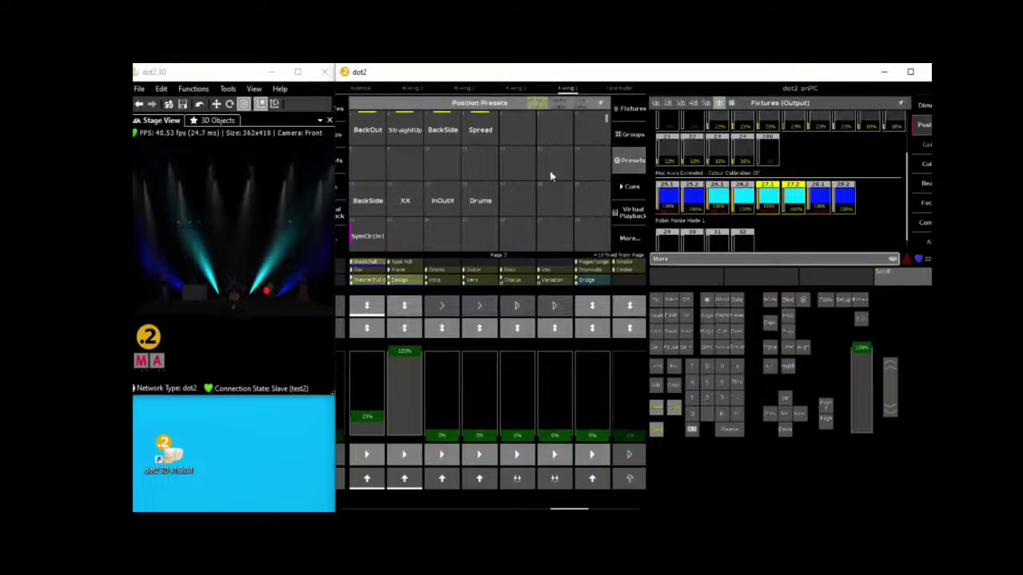
left_click(480, 132)
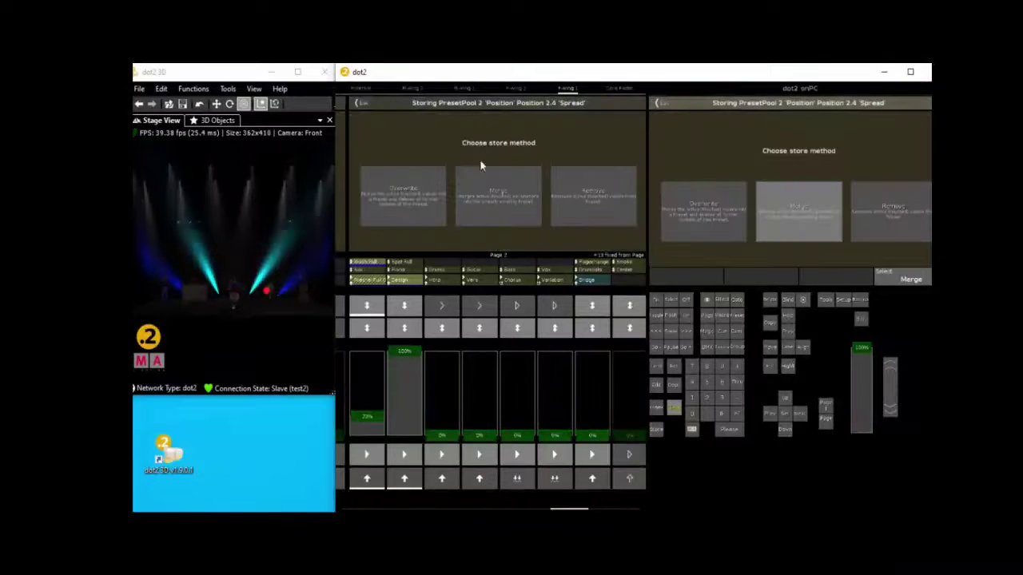
left_click(467, 204)
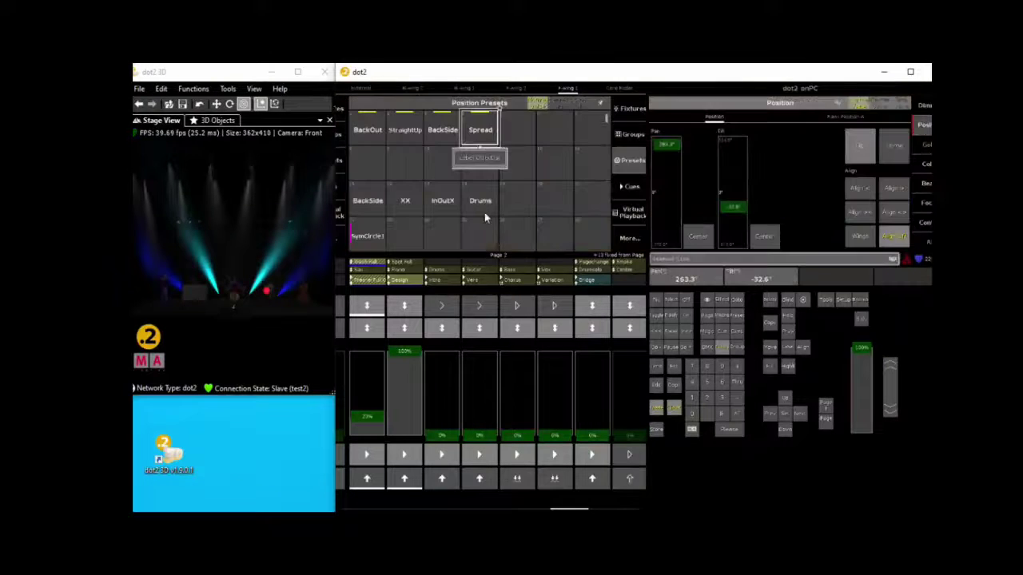
left_click(398, 132)
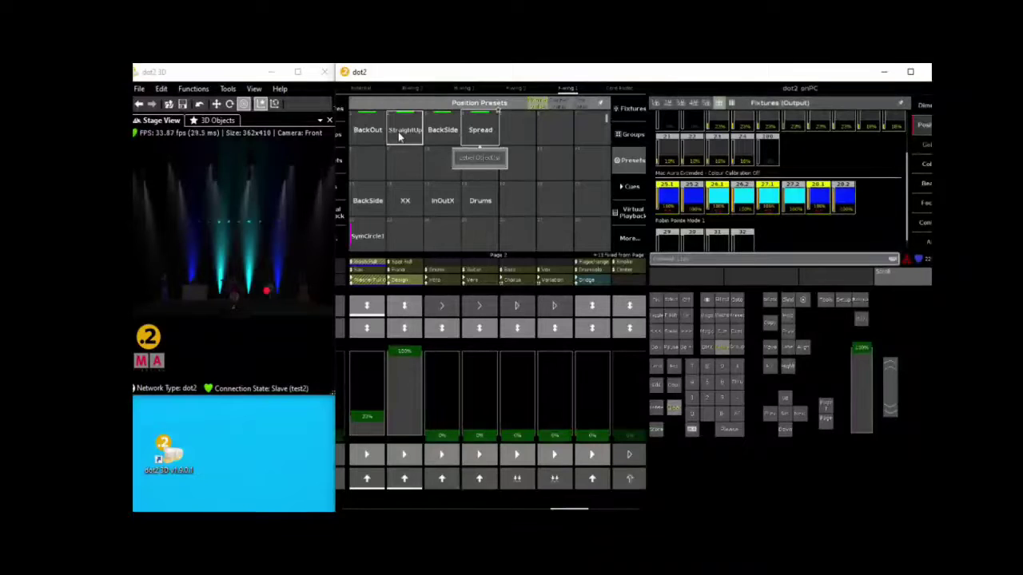
- Alternate the washes between the Spread and StraightUp presets to test the movement
left_click(483, 133)
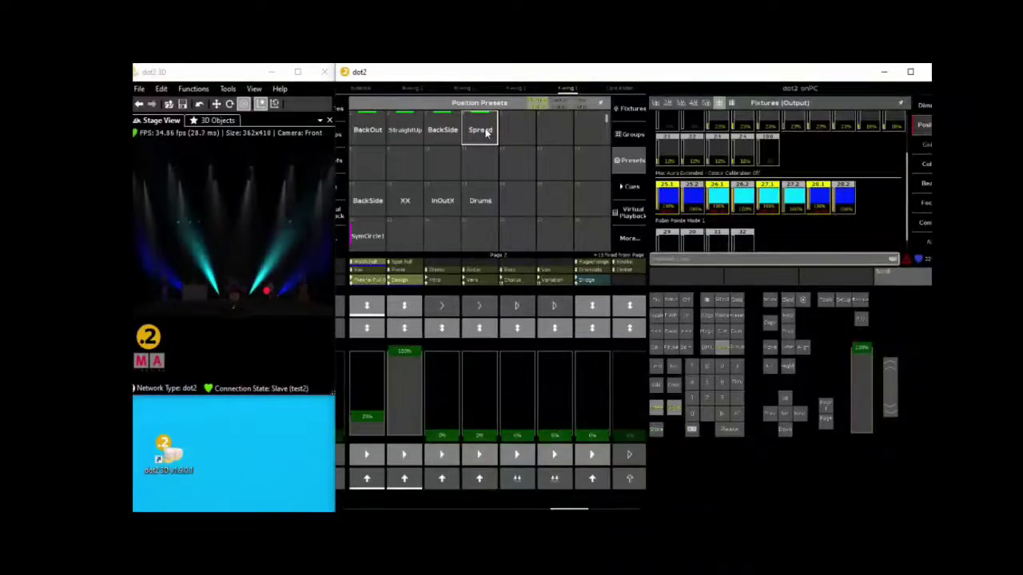
left_click(405, 133)
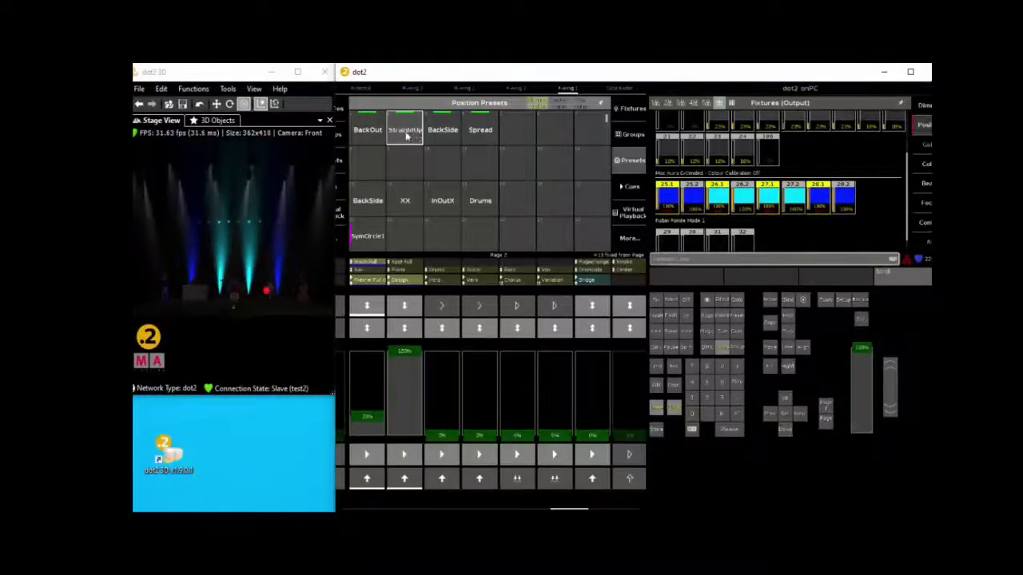
left_click(478, 133)
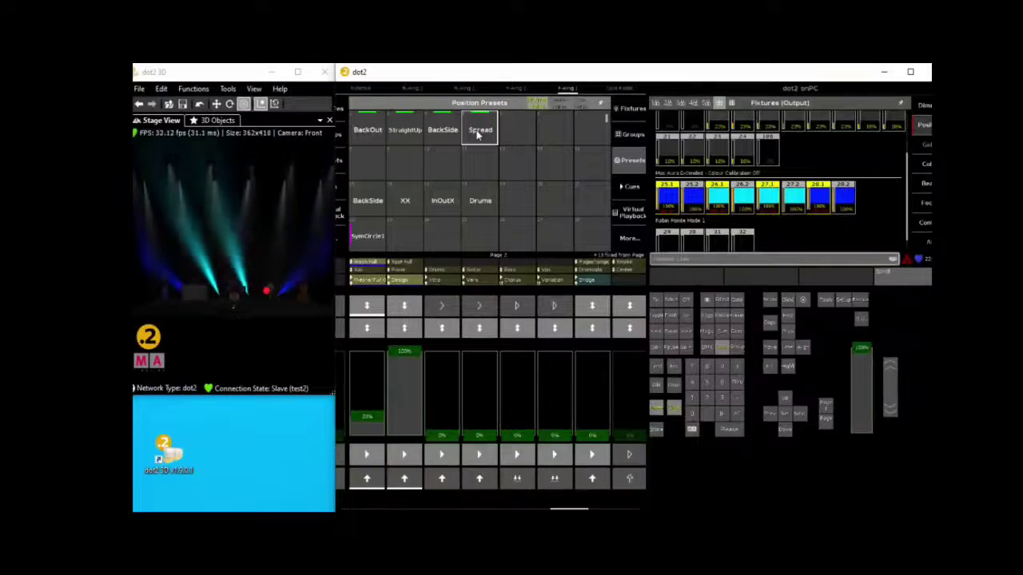
- Flip the position of the w3 washes again and merge it into the Spread preset
left_click(630, 134)
left_click(517, 203)
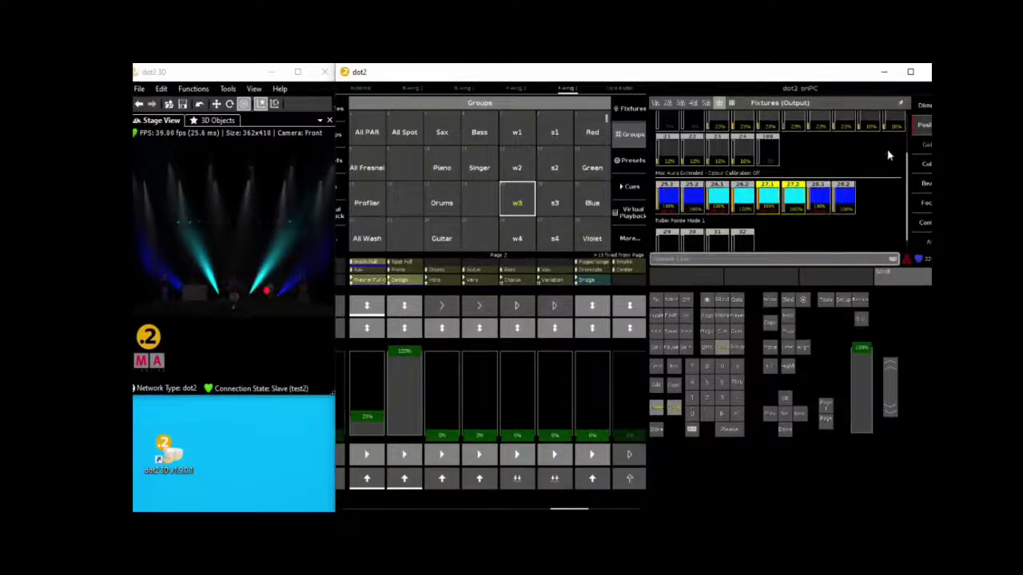
left_click(925, 129)
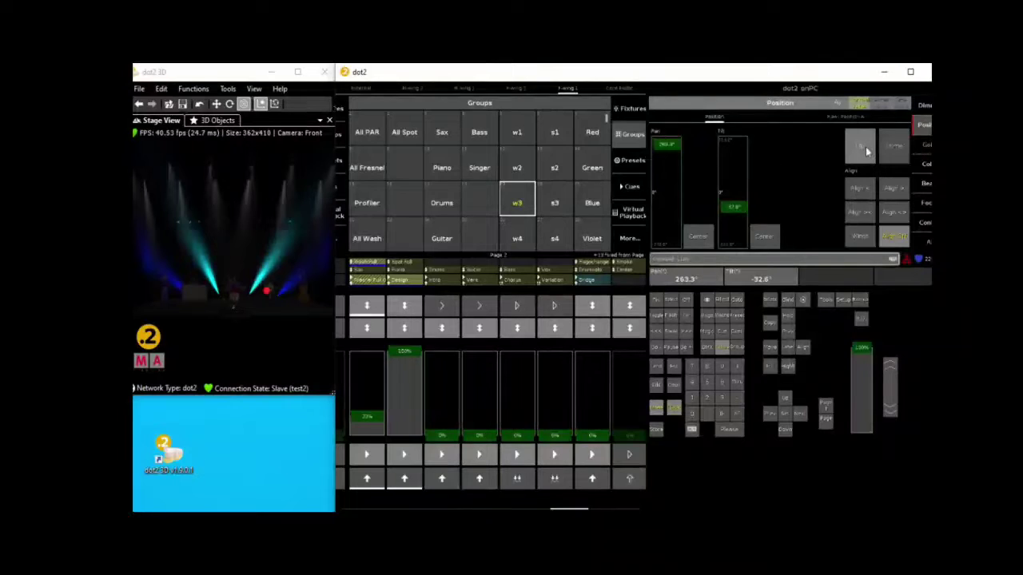
left_click(865, 147)
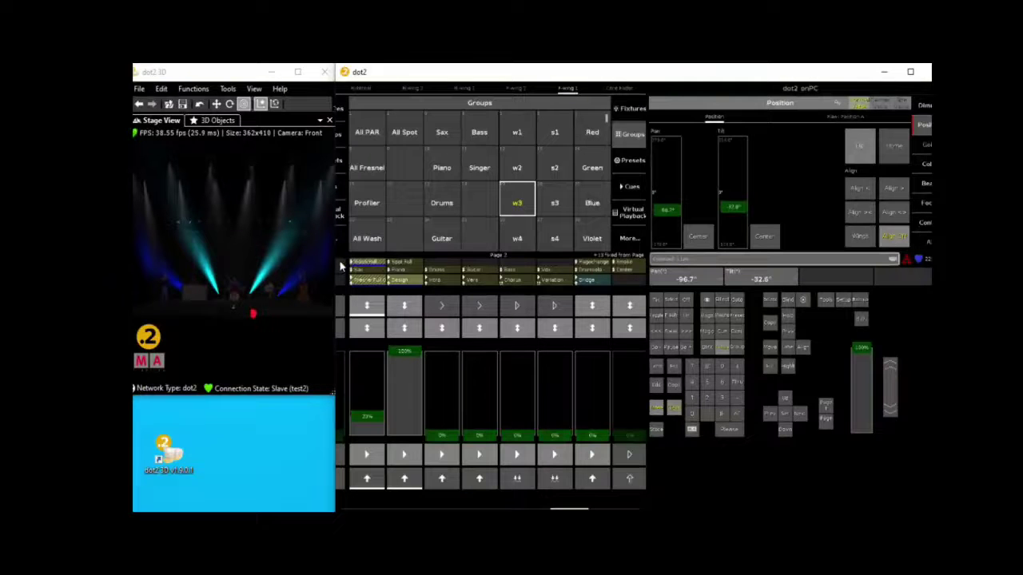
left_click(631, 163)
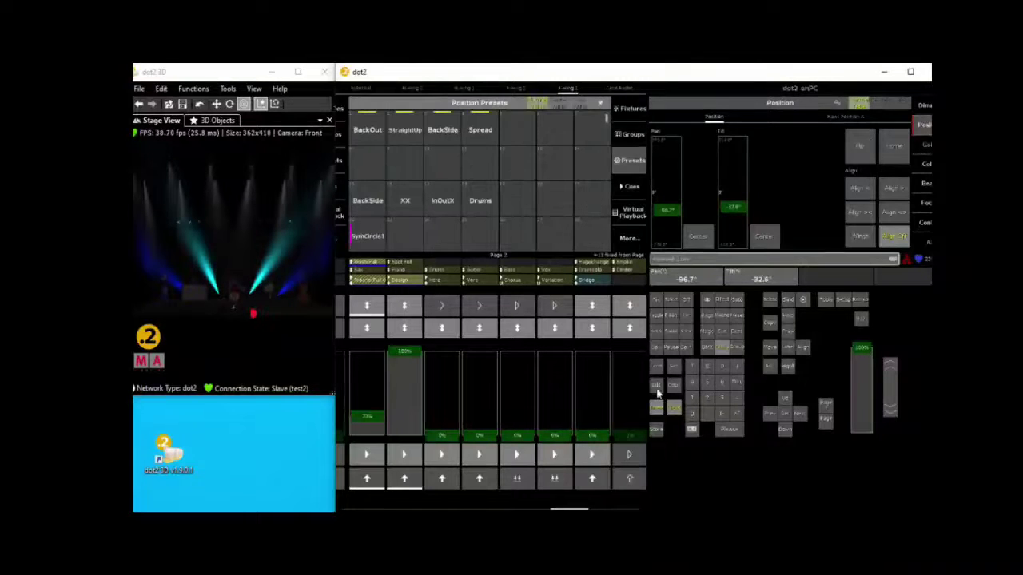
left_click(656, 430)
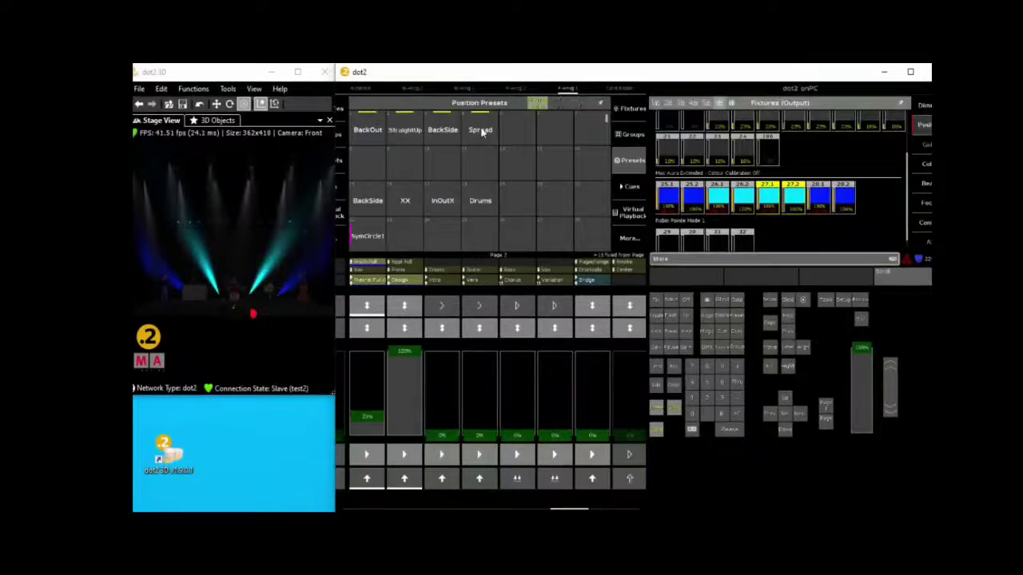
left_click(480, 131)
left_click(494, 206)
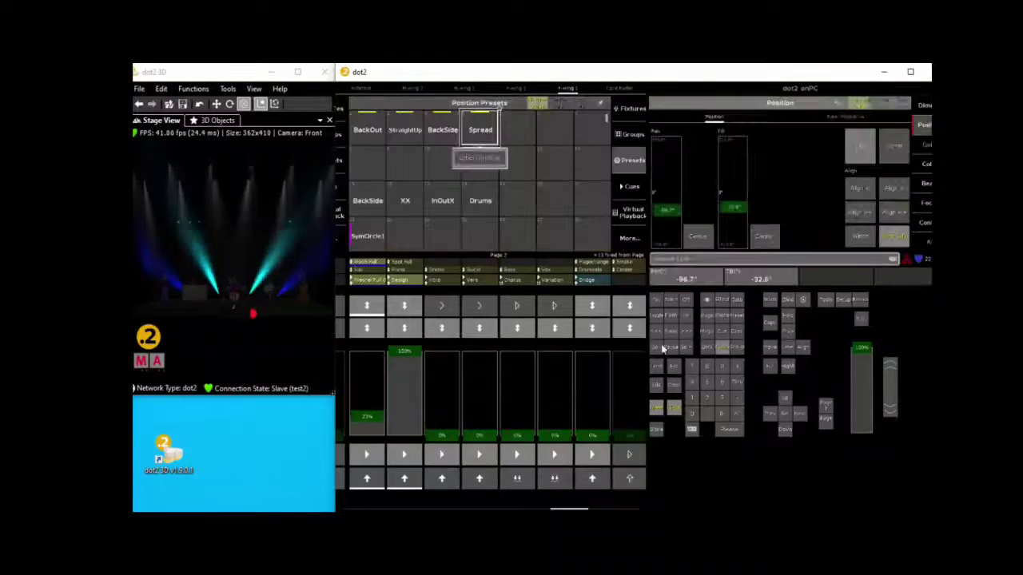
- Test the move from StraightUp to Spread, clear the fixture selection and recall the Spread preset
left_click(405, 131)
left_click(482, 135)
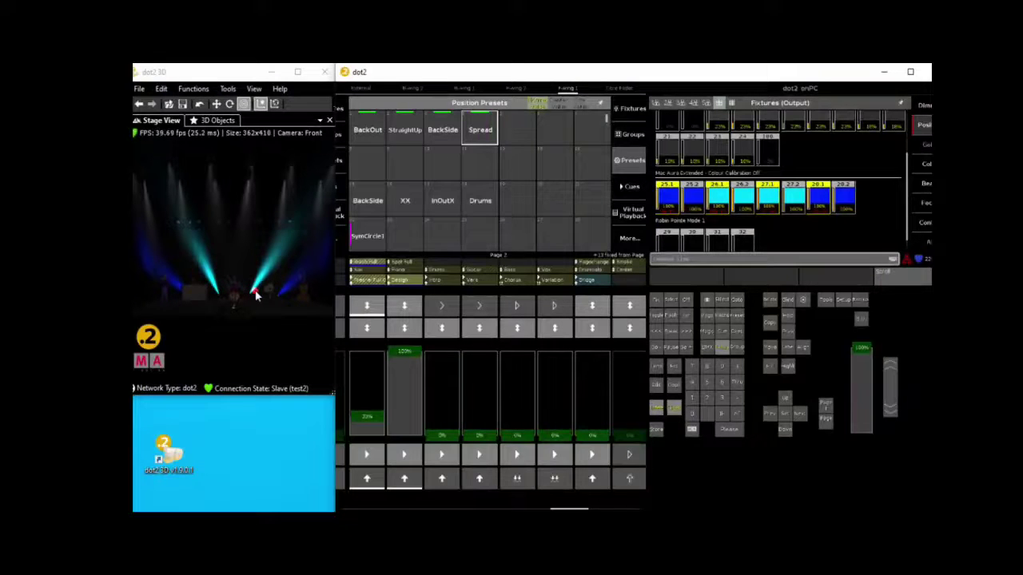
left_click(675, 408)
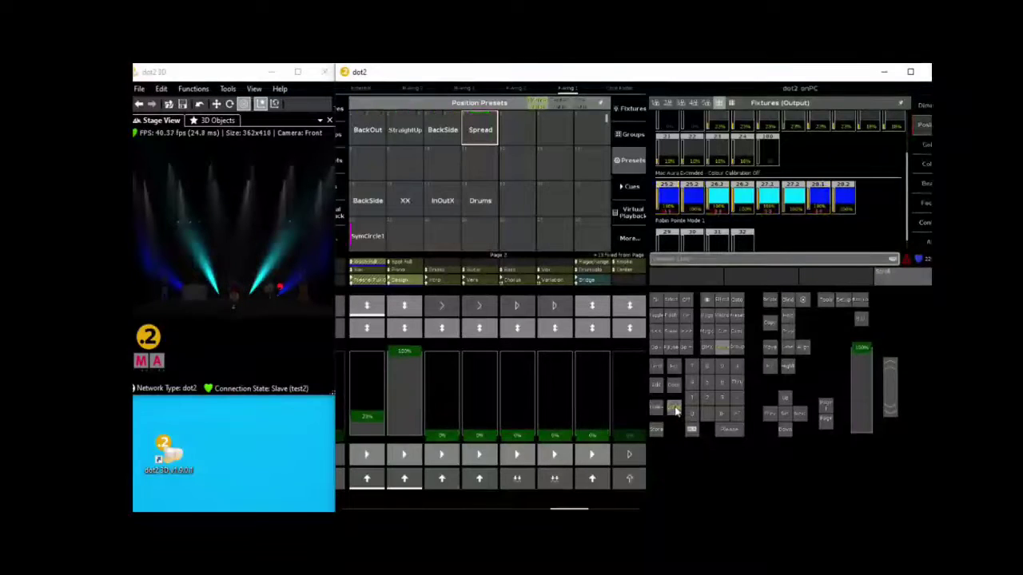
left_click(482, 130)
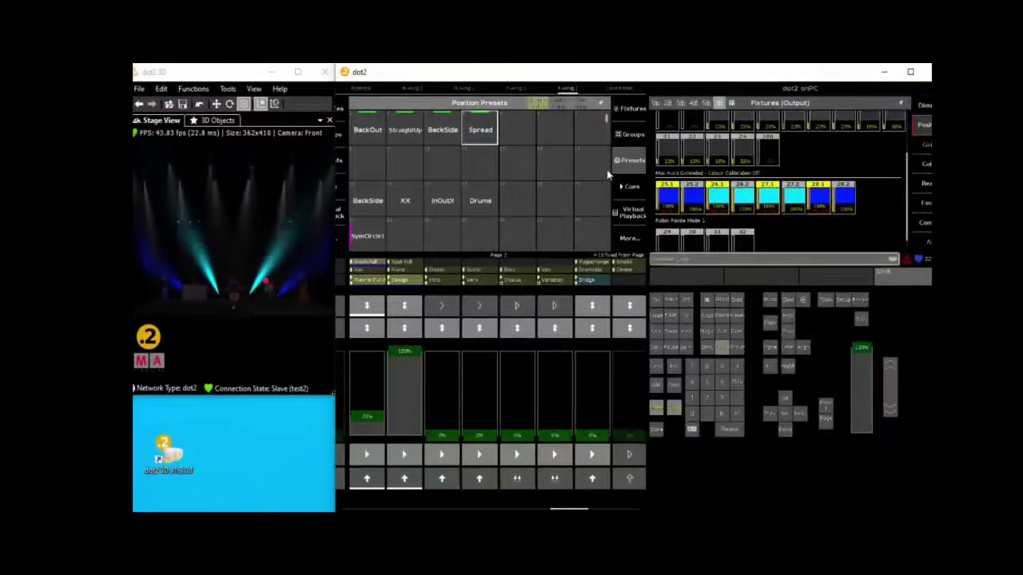
- Try a Pan Sinus position effect on wash groups w1 and w2 and turn it off again
left_click(631, 136)
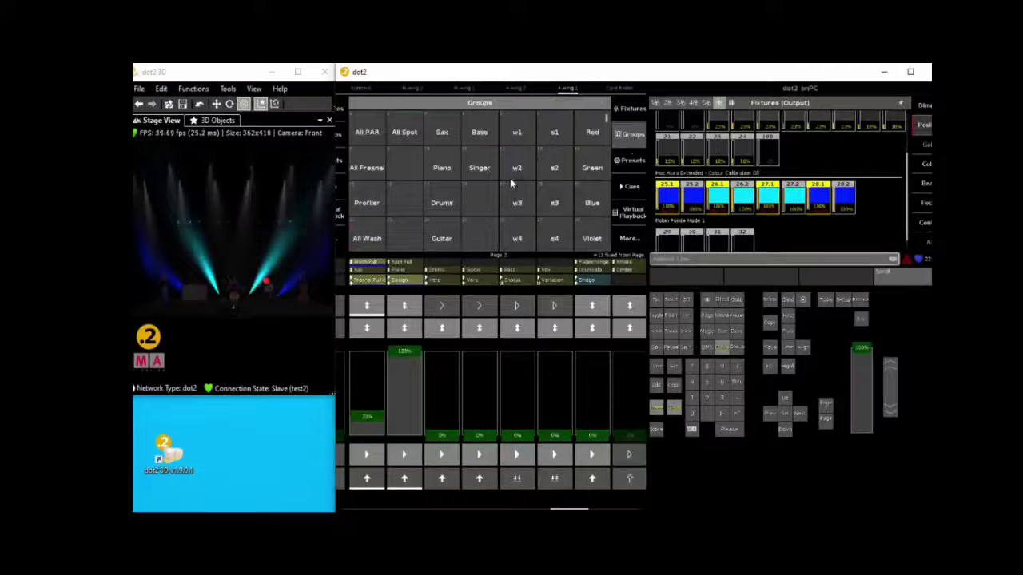
left_click(521, 136)
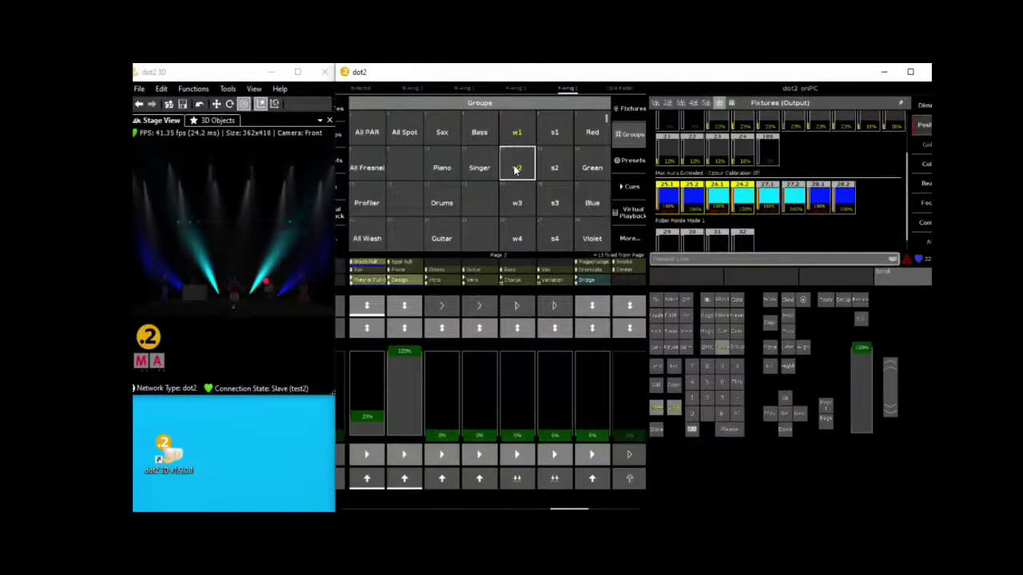
left_click(515, 169)
left_click(921, 128)
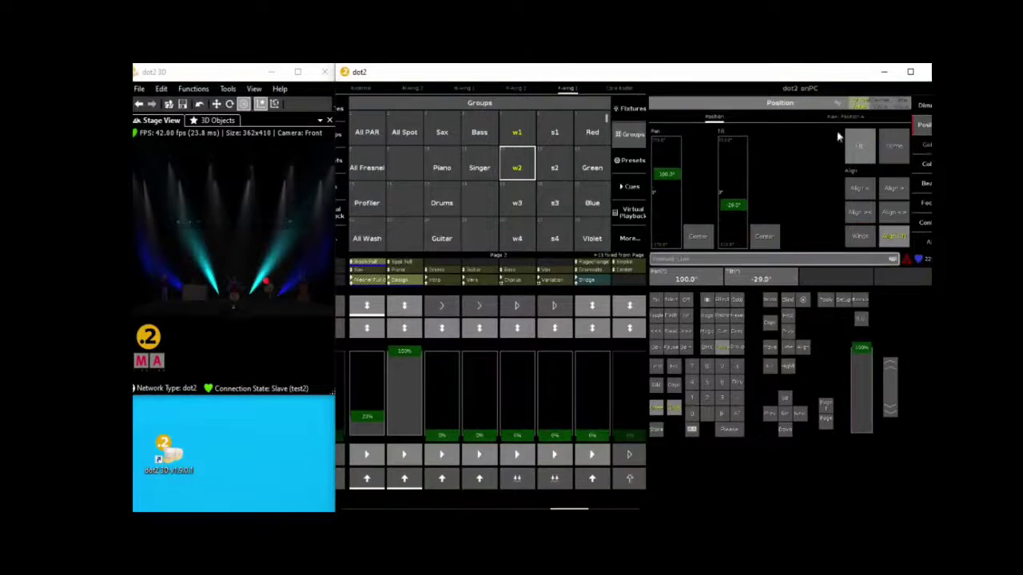
left_click(838, 103)
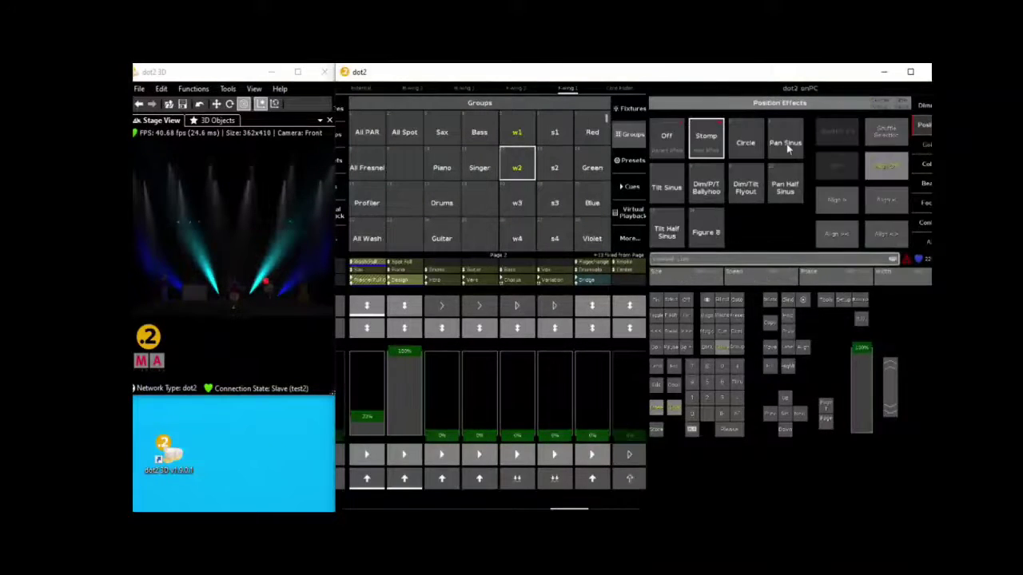
left_click(787, 143)
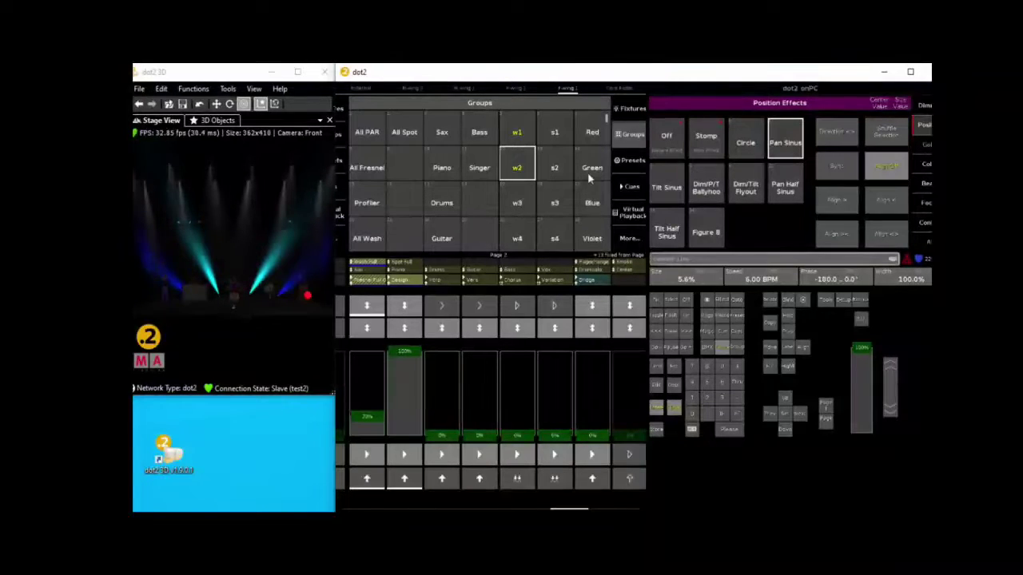
left_click(702, 140)
left_click(666, 138)
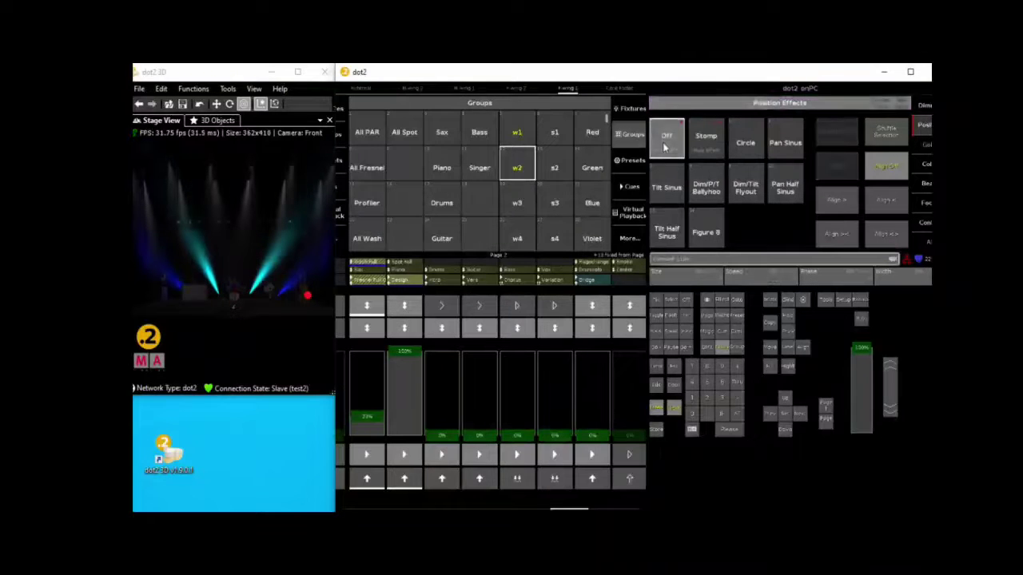
- Select wash groups w1 and w4 and apply the Pan Sinus position effect
left_click(519, 165)
left_click(520, 136)
left_click(521, 167)
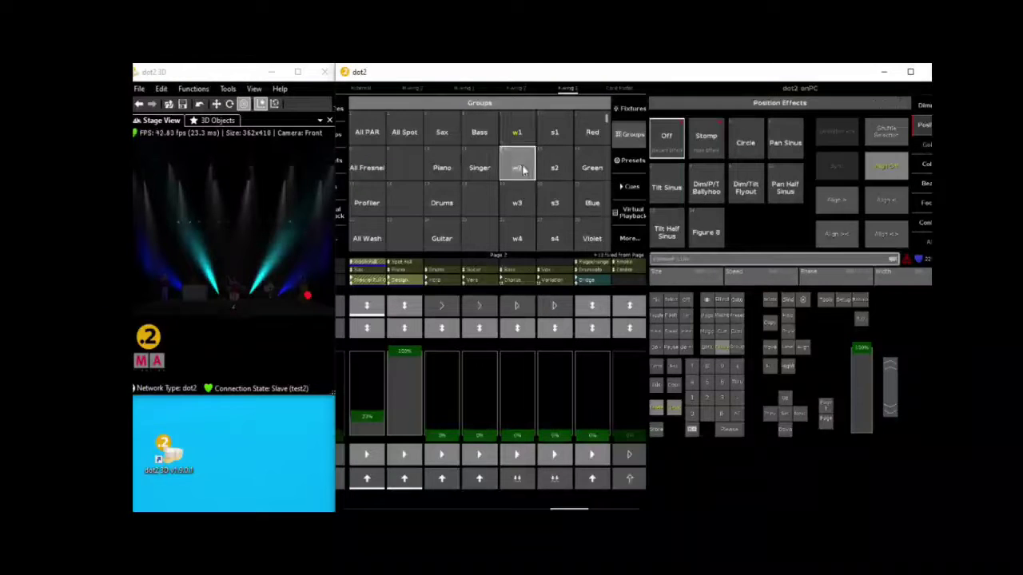
left_click(521, 238)
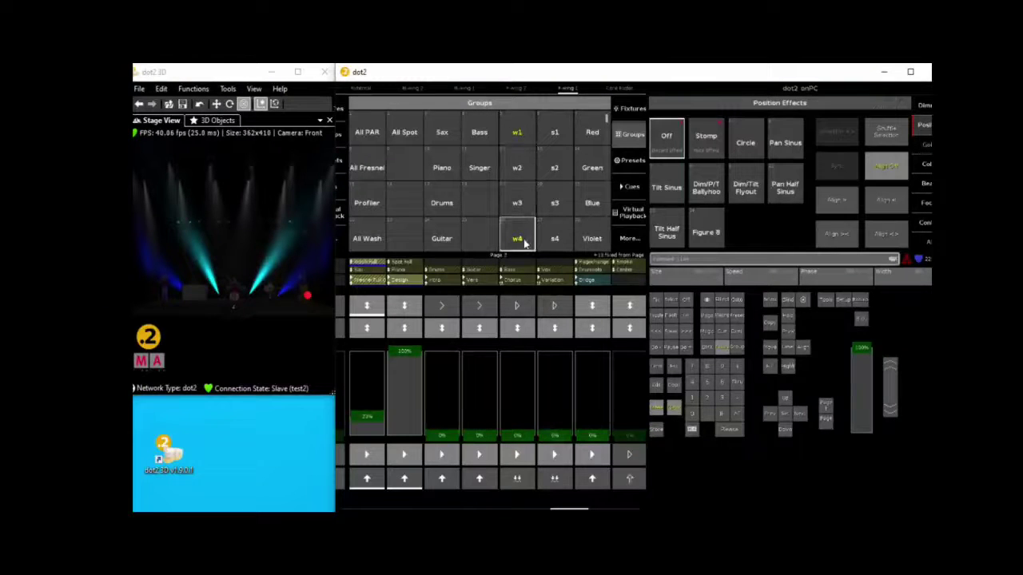
left_click(780, 142)
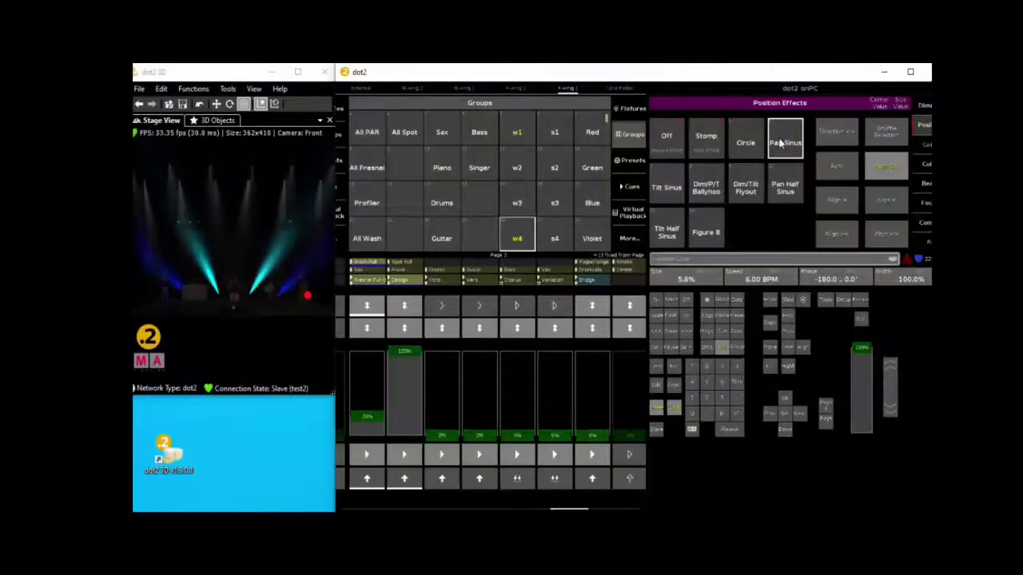
- Select wash groups w2 and w3, apply the Tilt Sinus position effect and synchronise it
left_click(516, 168)
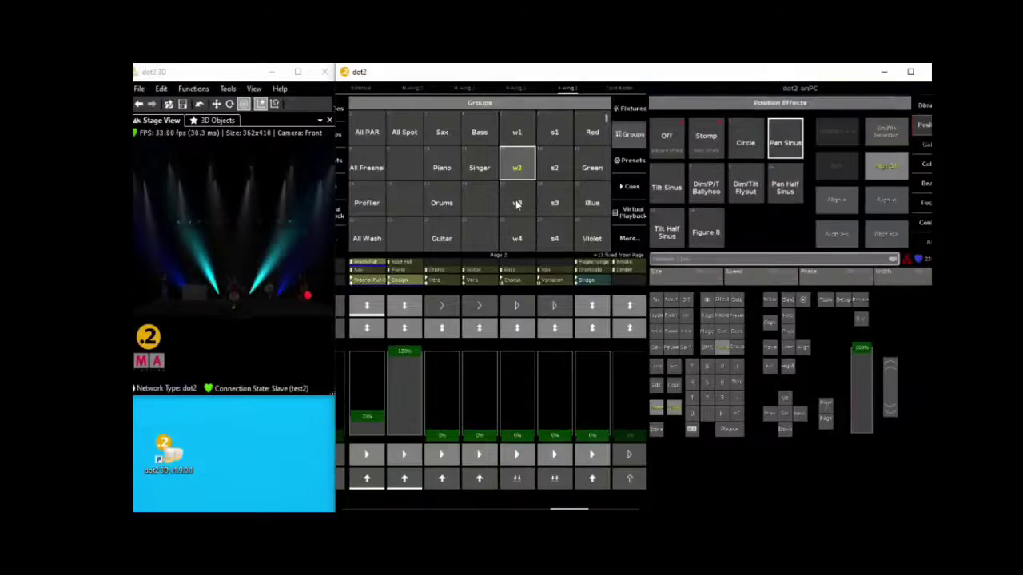
left_click(518, 201)
left_click(668, 189)
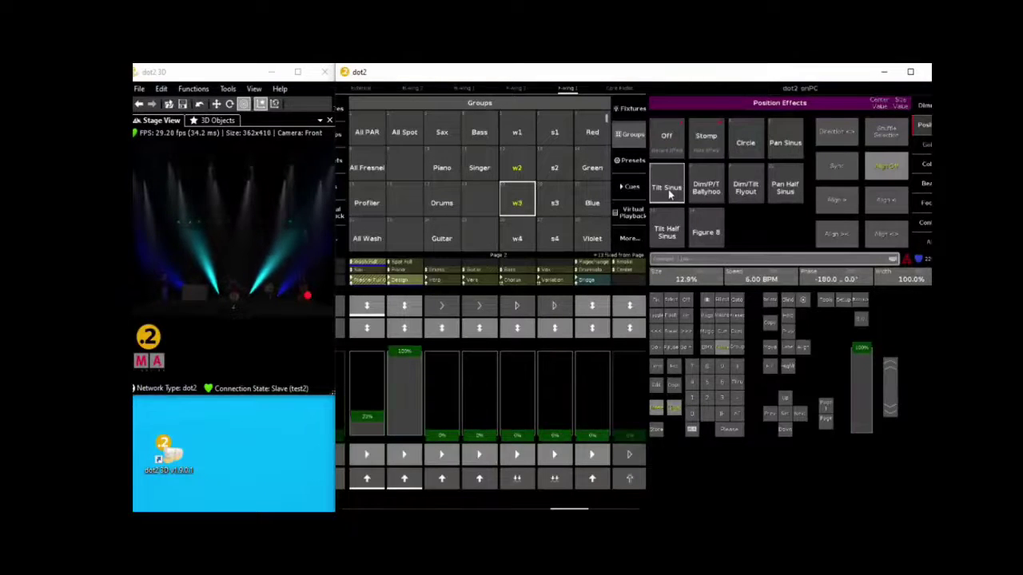
left_click(836, 166)
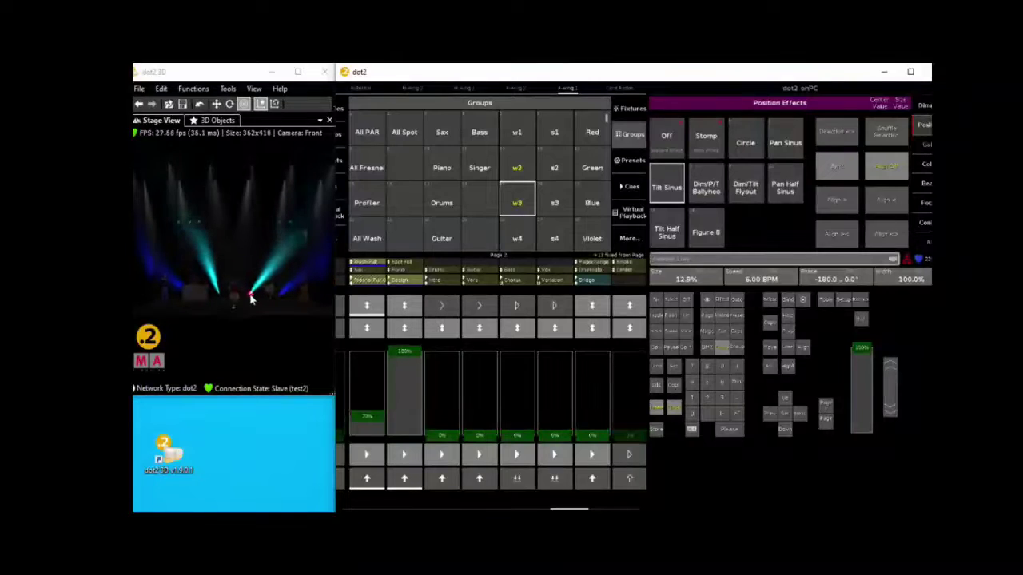
- Reverse the Tilt Sinus effect direction for the w3 washes and resynchronise the effect
left_click(514, 206)
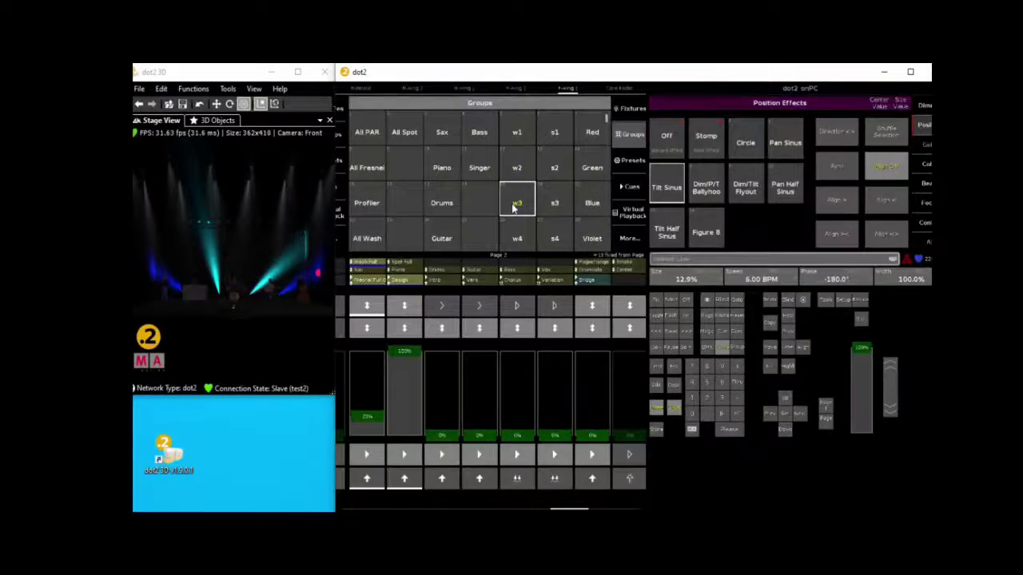
left_click(828, 144)
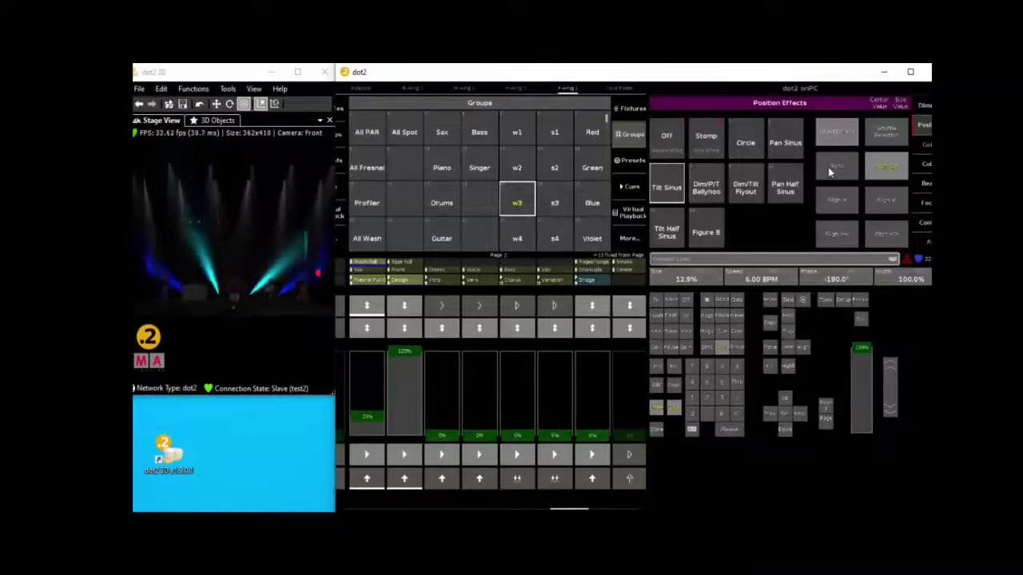
left_click(828, 168)
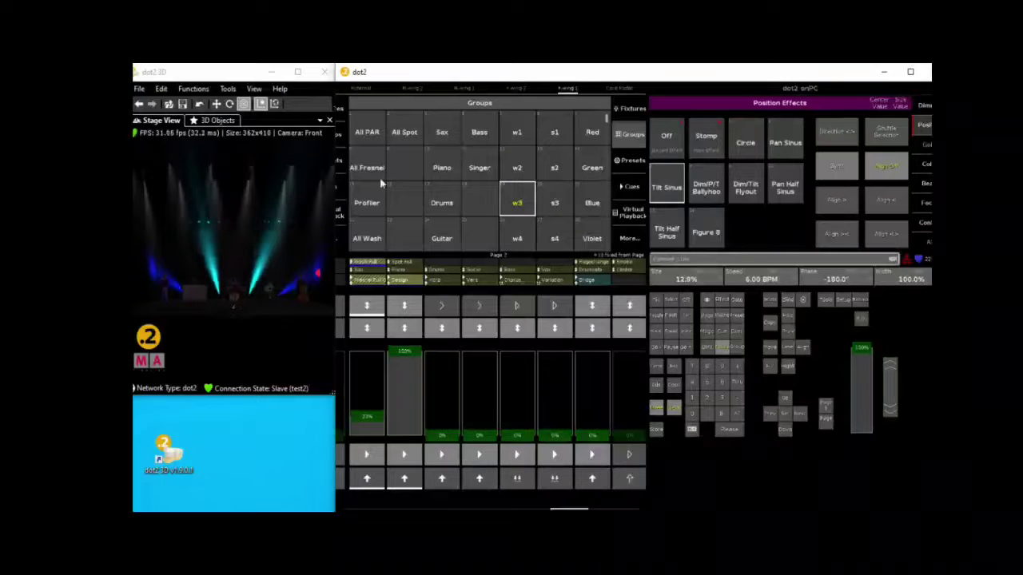
- Select the All Wash group and set its zoom to 0.0 narrow
left_click(369, 240)
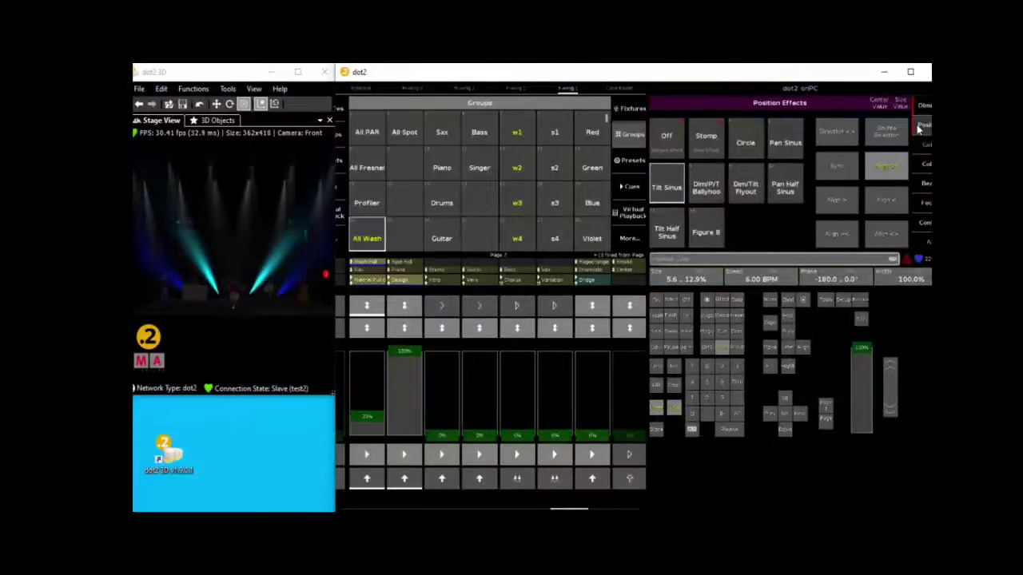
left_click(925, 204)
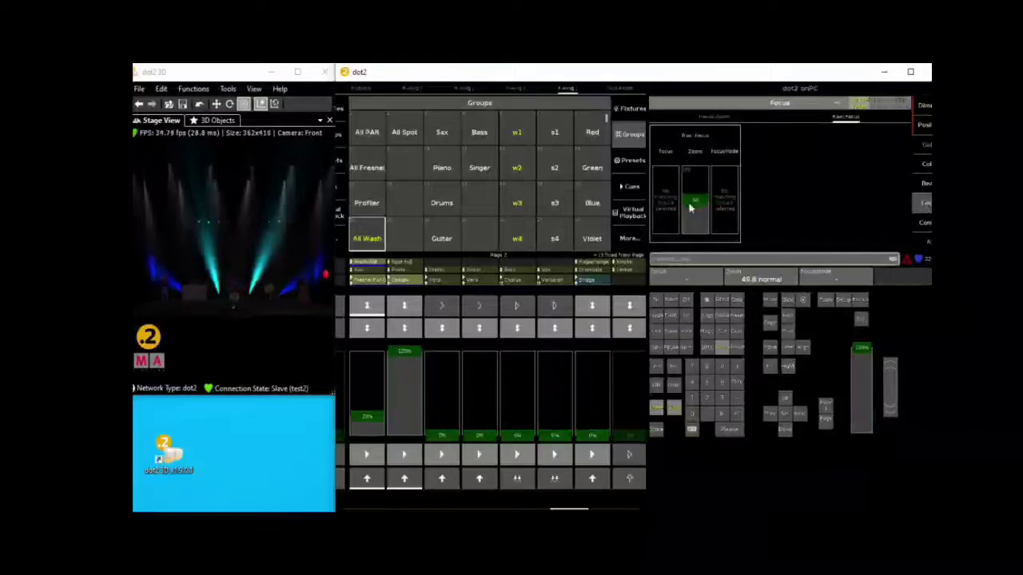
left_click_drag(690, 207, 684, 252)
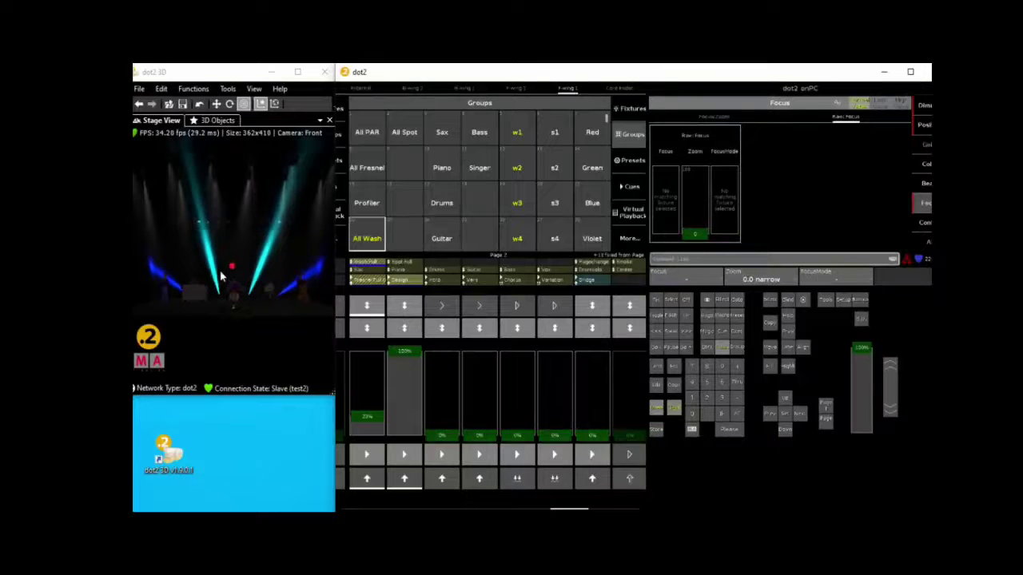
- Store the wash look on the empty executor beside Bridge and label it Solo
left_click(657, 432)
left_click(629, 454)
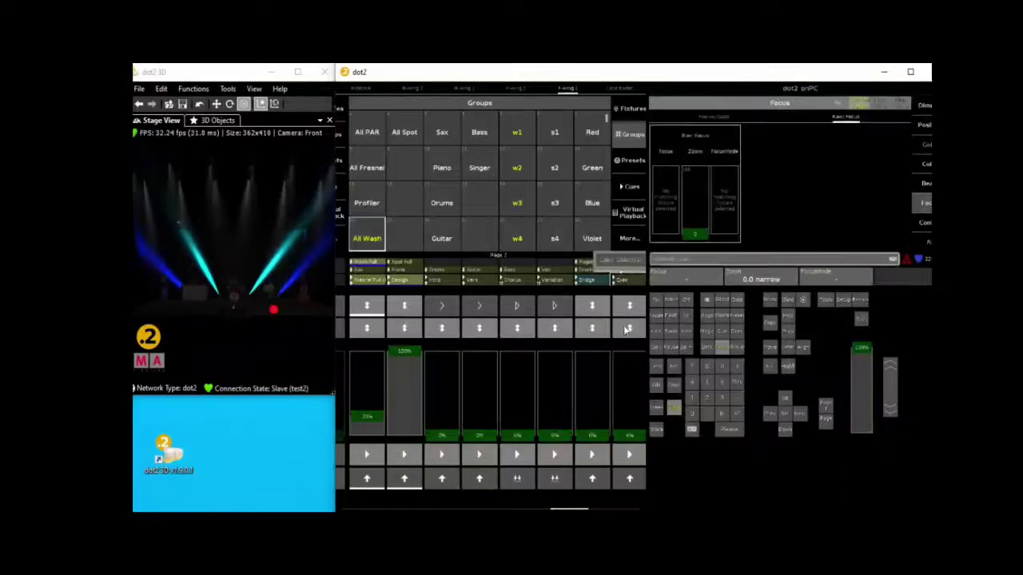
left_click(611, 260)
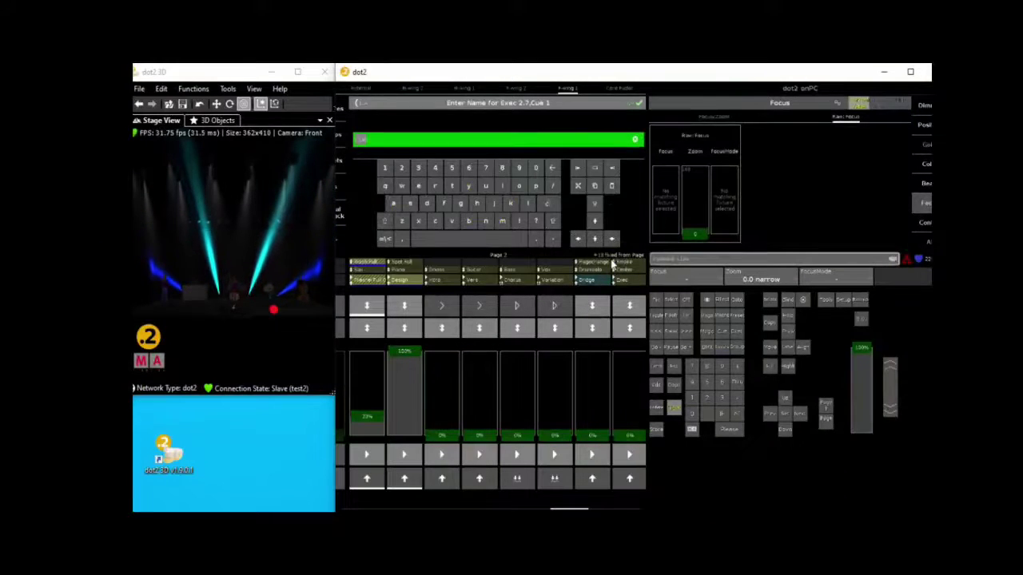
type("Solo")
key("Return")
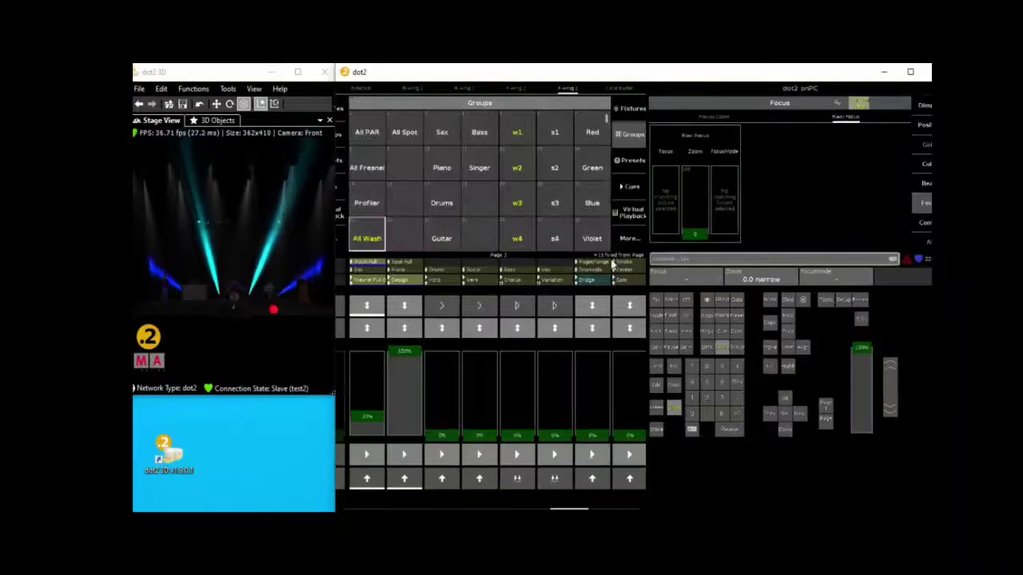
- Clear the programmer and raise the Solo executor's fader to 100%
left_click(676, 414)
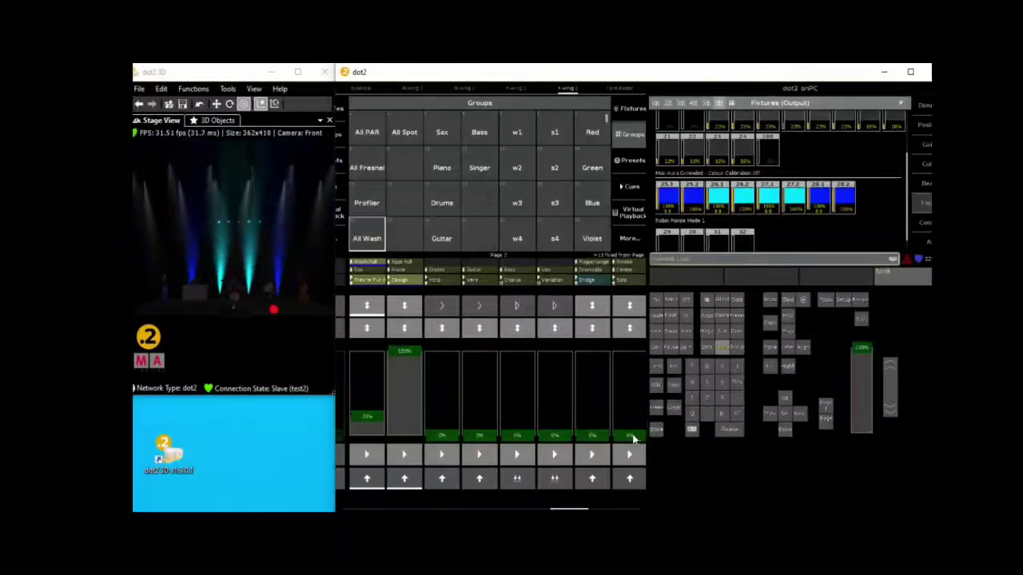
left_click_drag(631, 438, 634, 348)
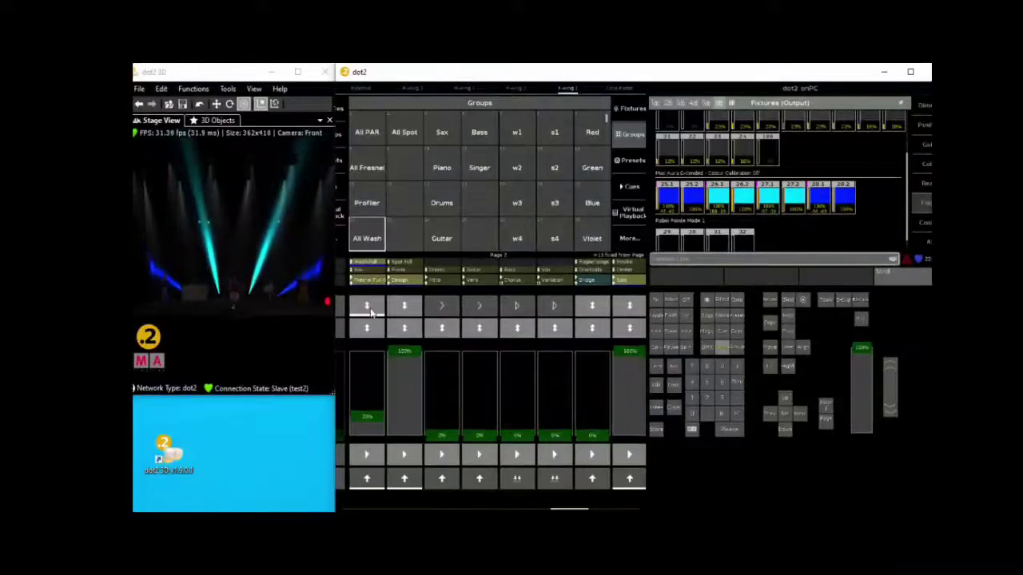
- Switch off the Wash Full executor and switch on the Spot Full executor
left_click(371, 314)
left_click(403, 308)
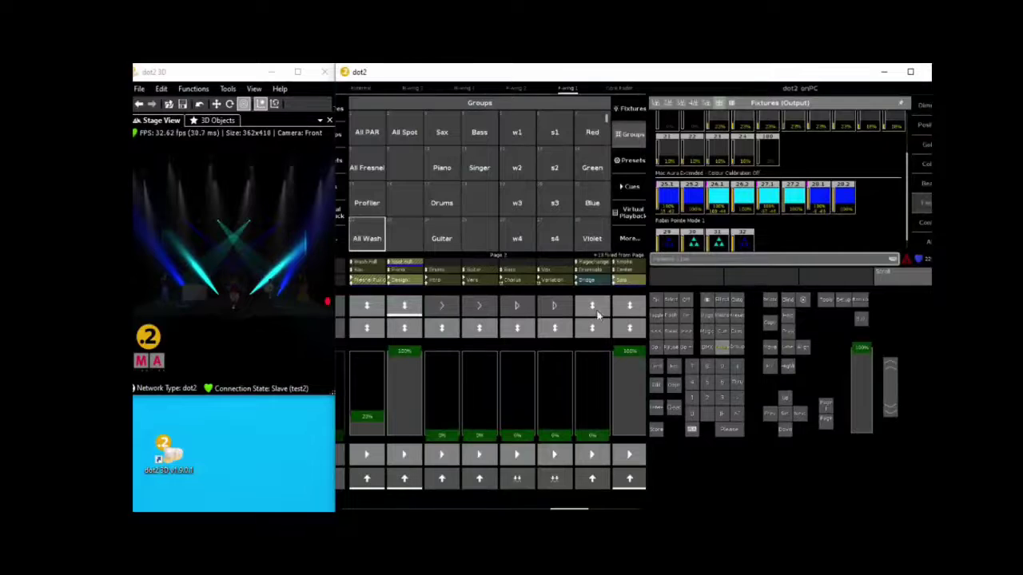
- Try the XX, SymCircle1, InOutX and BackSide position presets on the All Spot group, then clear the programmer
left_click(404, 134)
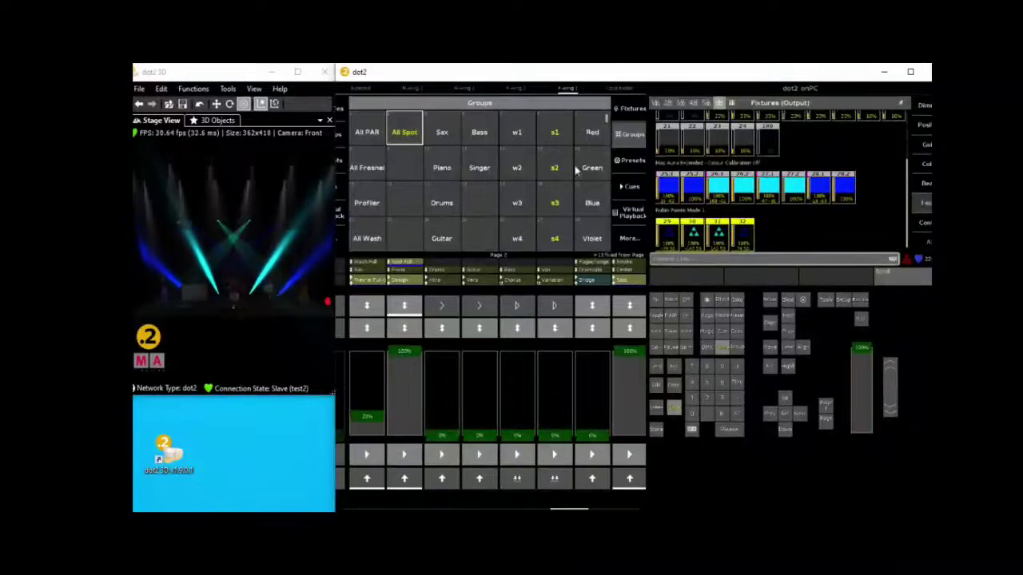
left_click(631, 160)
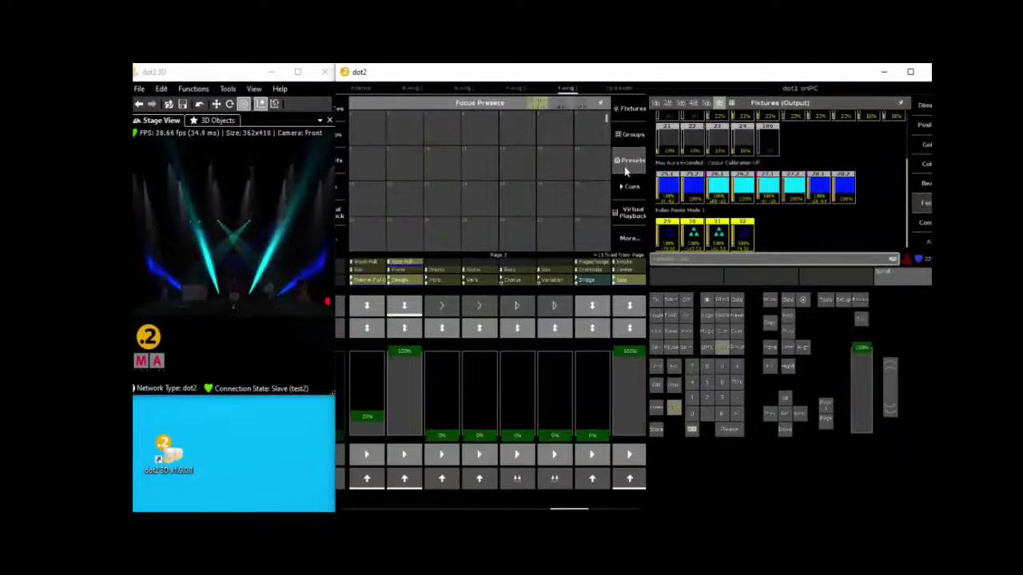
left_click(920, 127)
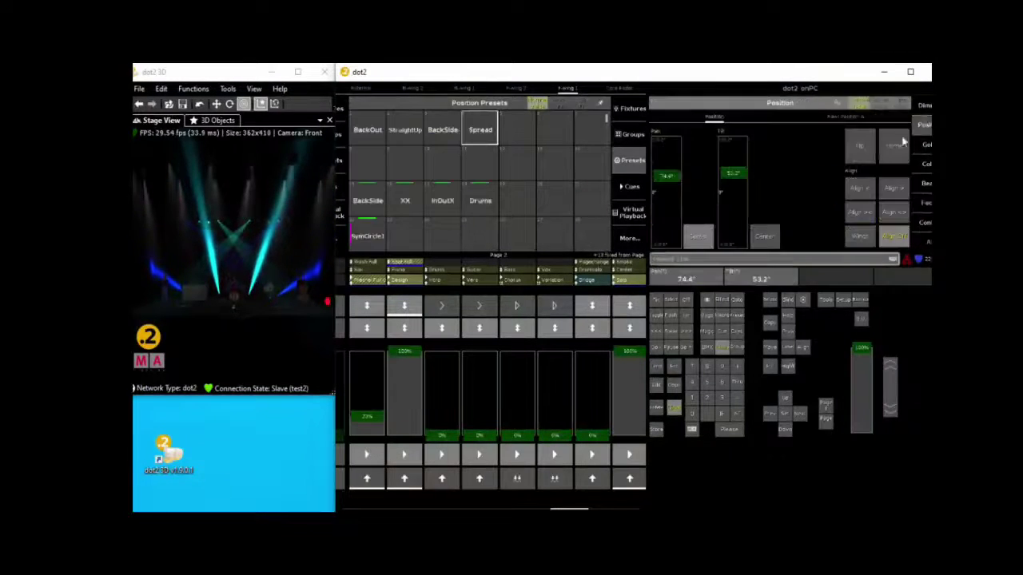
left_click(404, 201)
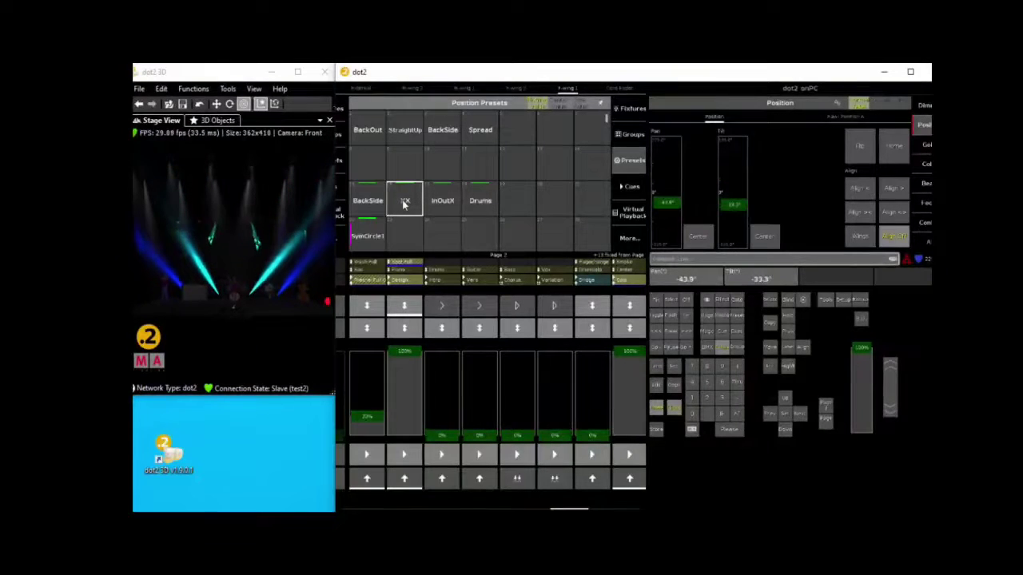
left_click(367, 236)
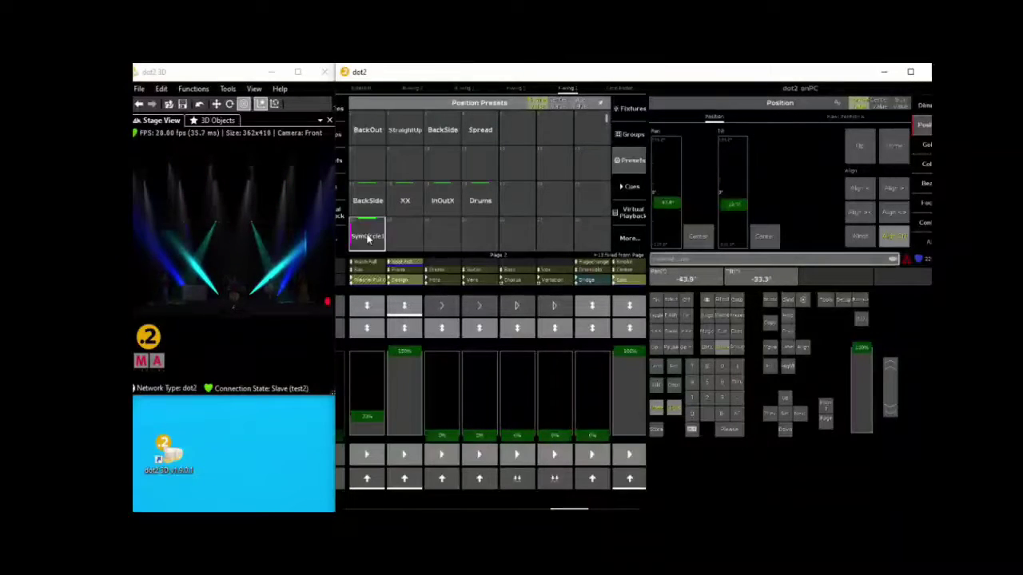
left_click(446, 203)
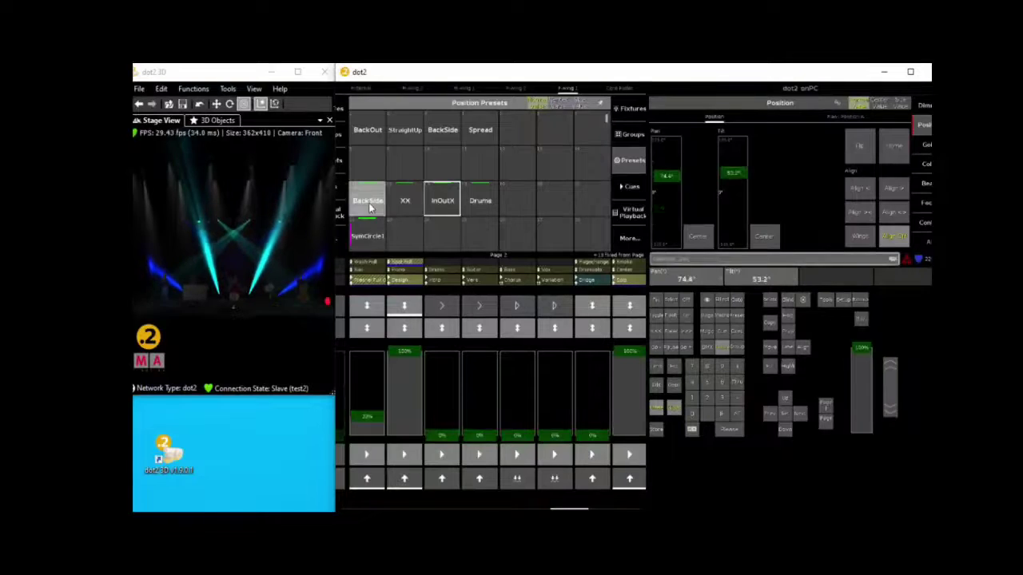
left_click(368, 203)
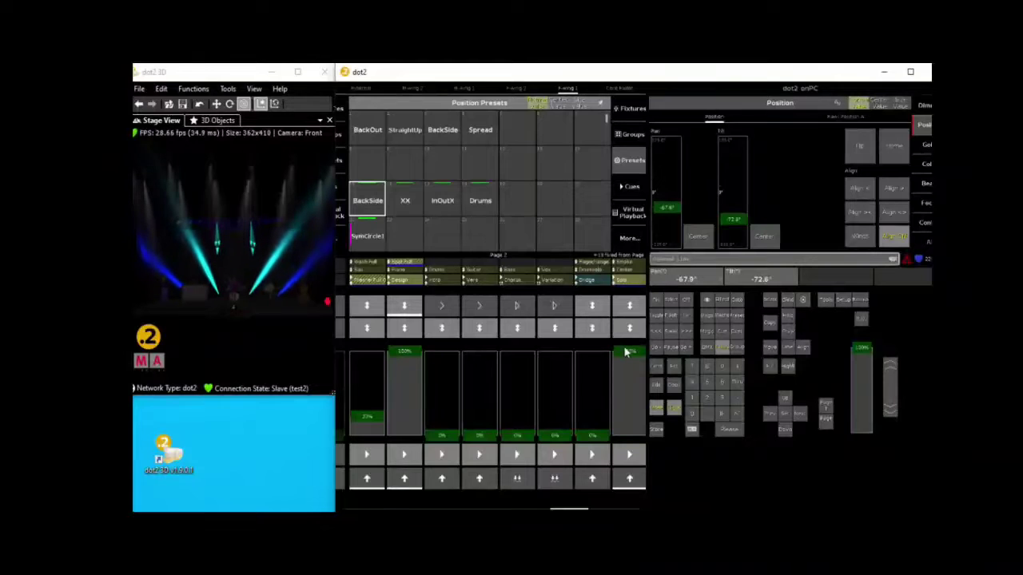
left_click(673, 409)
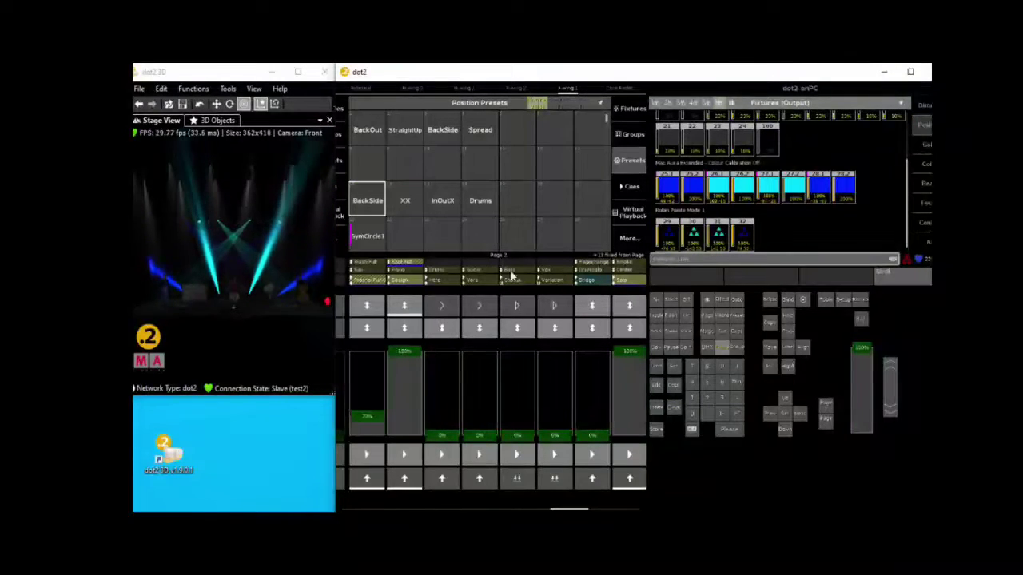
- Select the All Spot group, center its pan and tilt, and set the tilt to about -32.8°
left_click(629, 134)
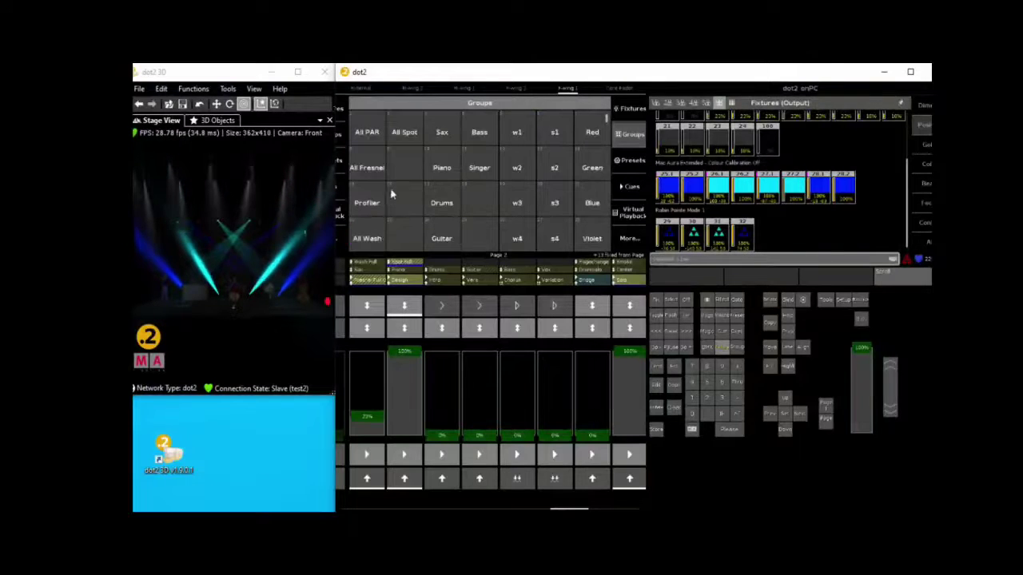
left_click(405, 135)
left_click(921, 128)
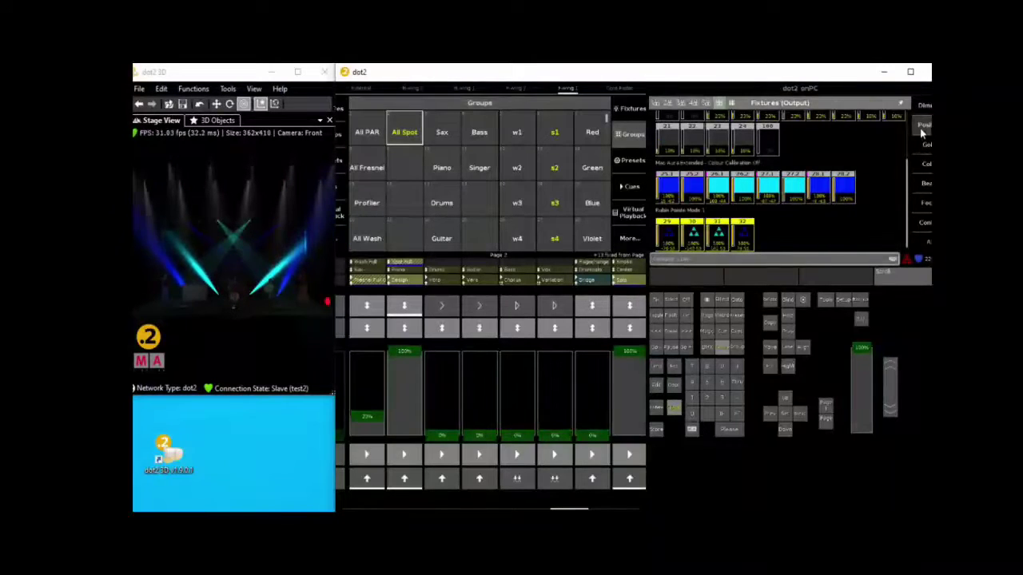
left_click(697, 237)
left_click(765, 237)
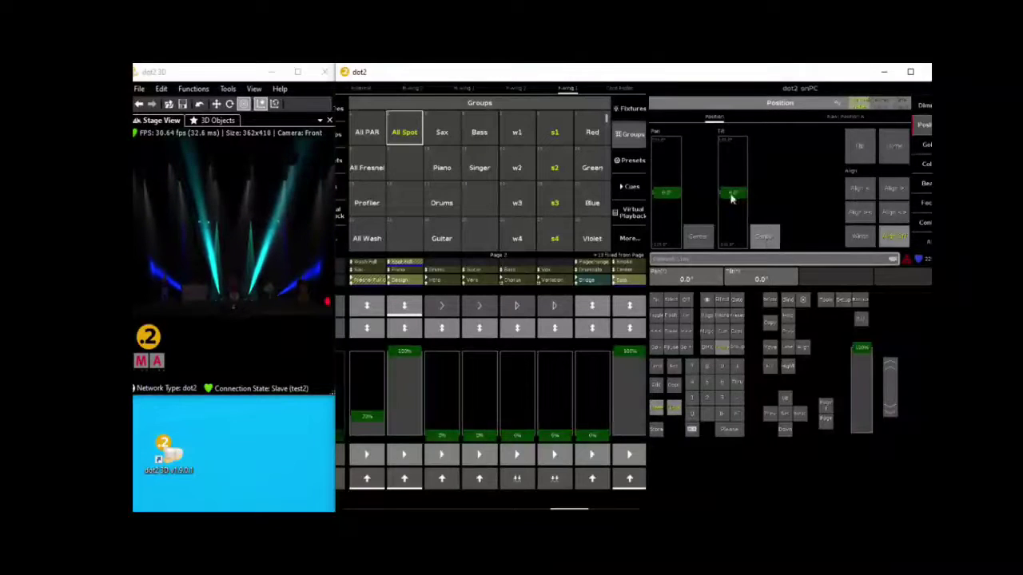
left_click_drag(737, 195, 730, 210)
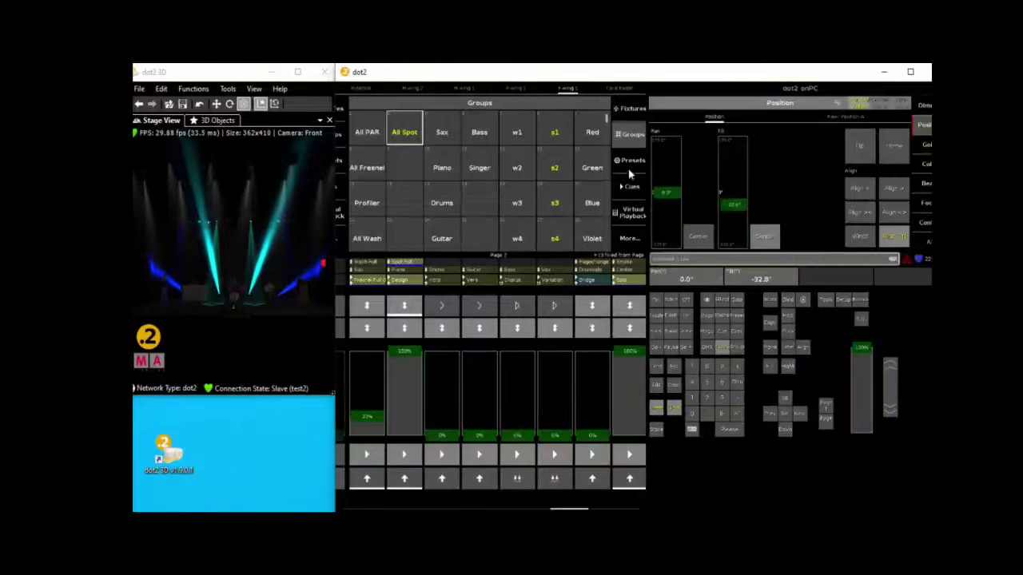
- Apply the CyanBlue color preset to the spots and fine-tune the color to about hue 177.8 and saturation 99.6
left_click(926, 164)
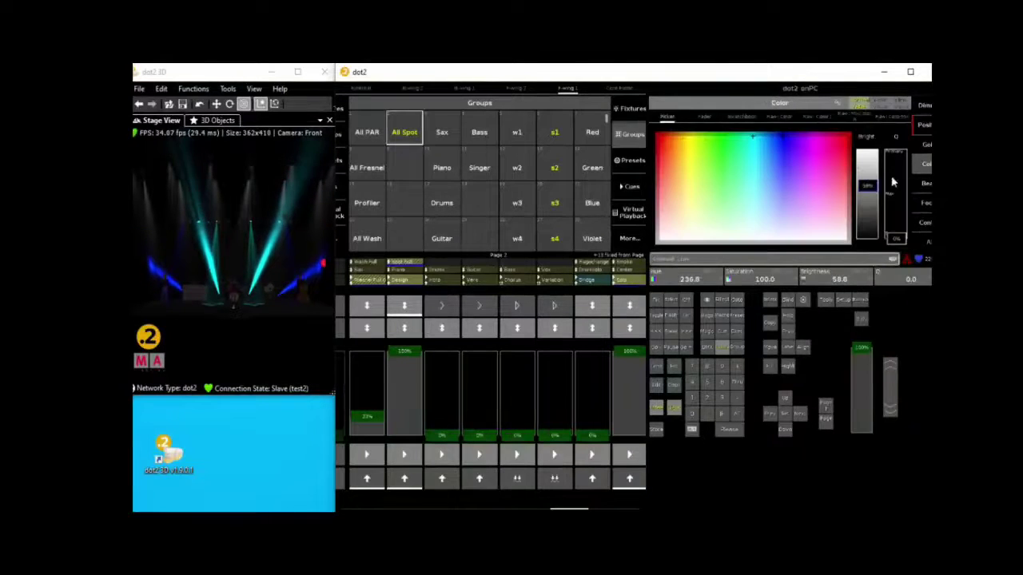
left_click(623, 162)
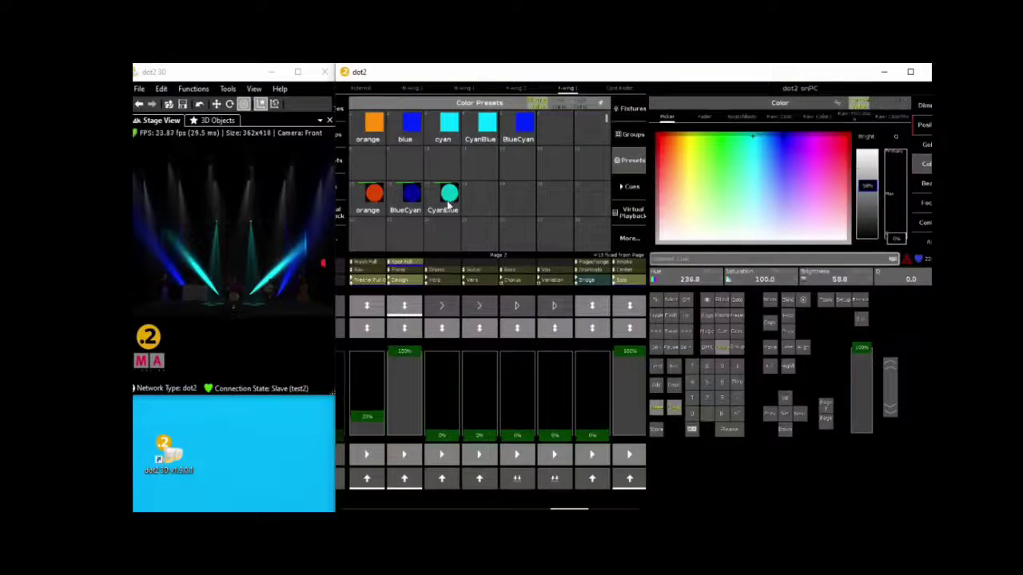
left_click(449, 205)
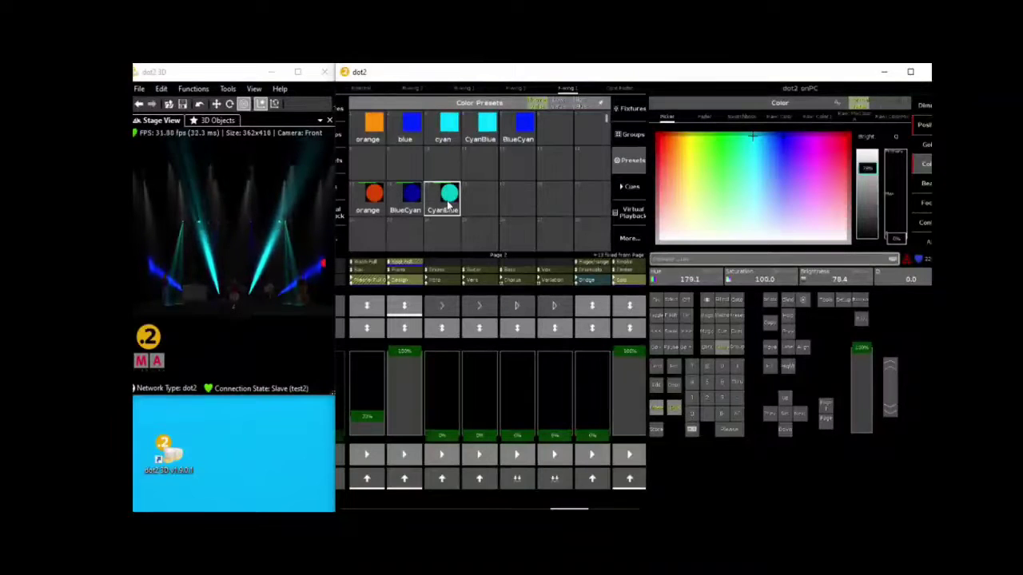
left_click(752, 139)
left_click(752, 136)
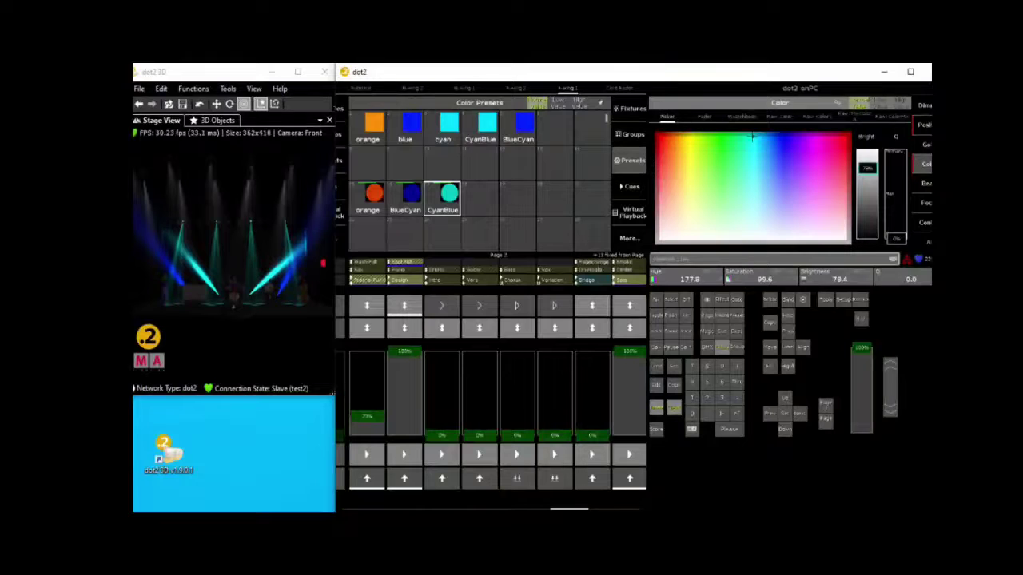
- Set the spots' tilt to about -38.2°, then store and apply it as a position preset labelled Down Front beside Drums
left_click(926, 130)
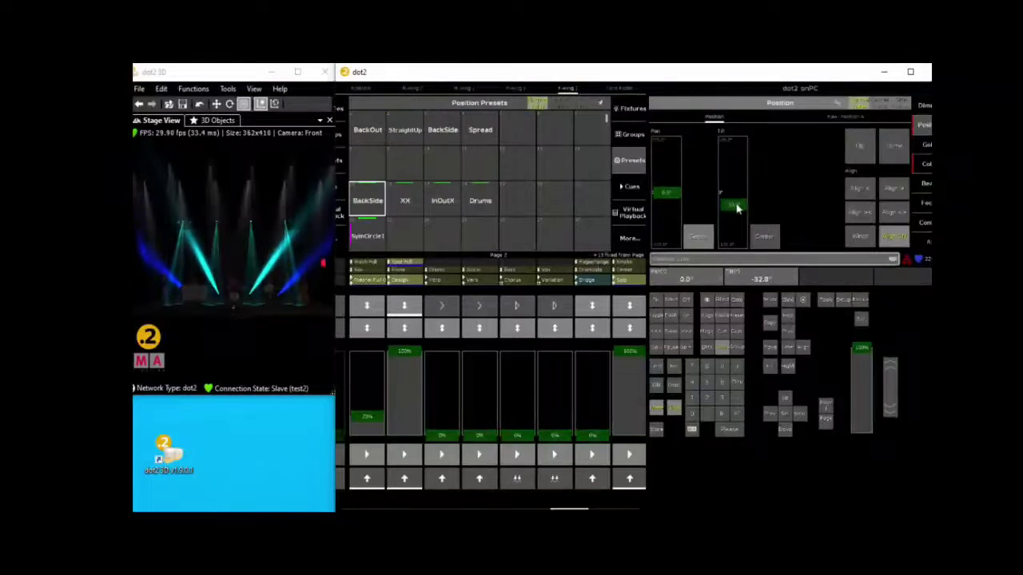
left_click_drag(737, 207, 733, 210)
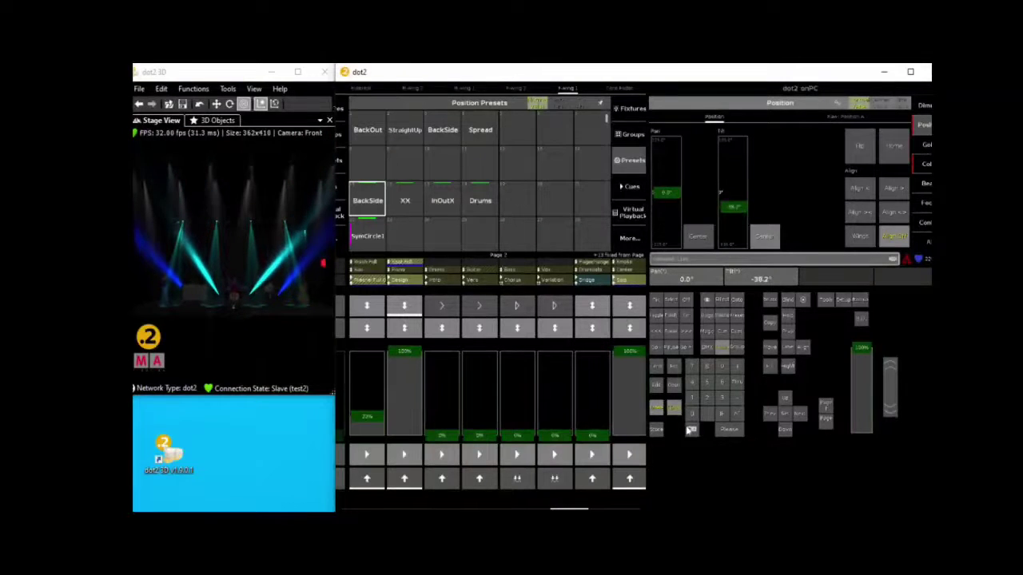
left_click(655, 429)
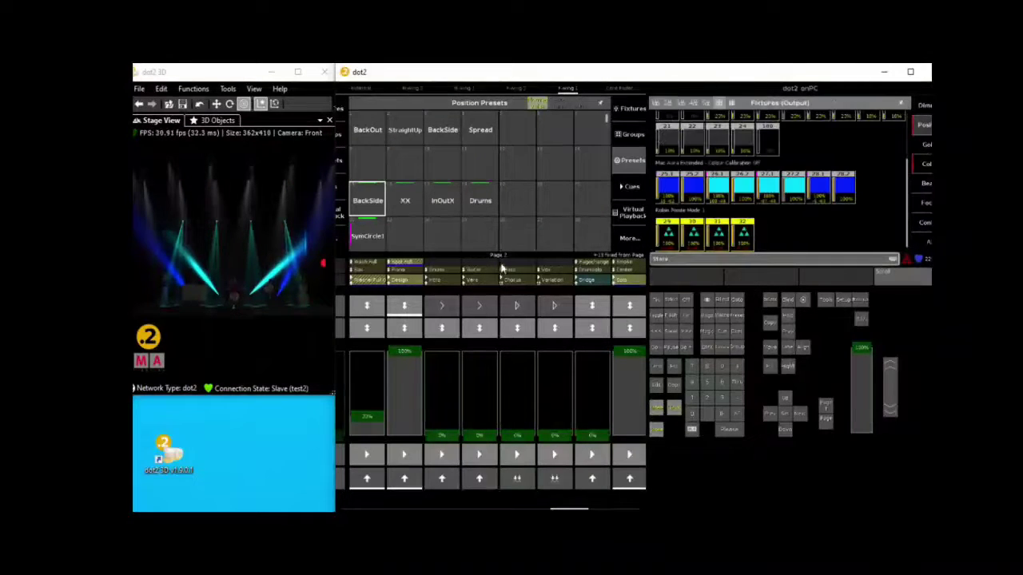
left_click(512, 201)
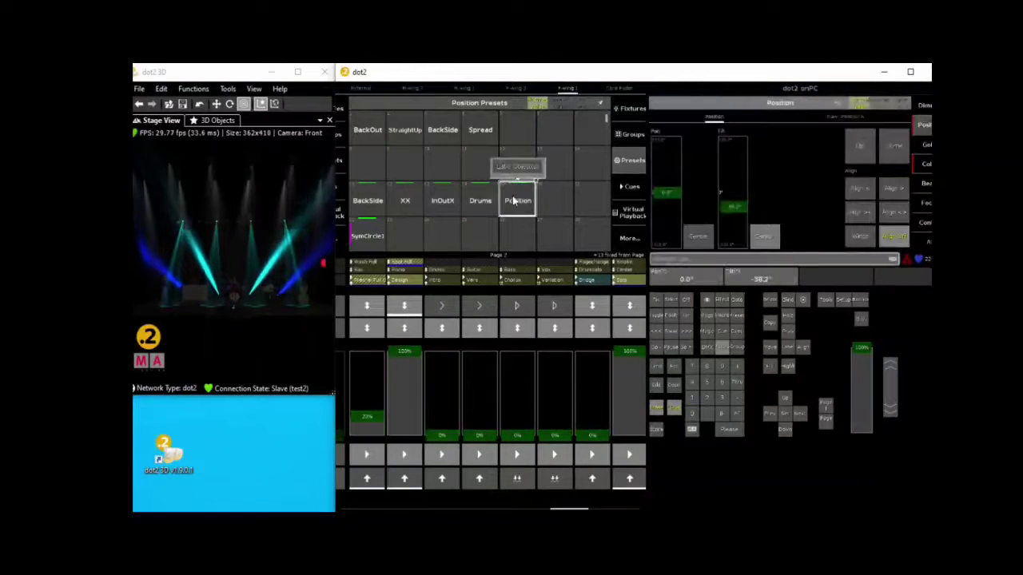
left_click(516, 167)
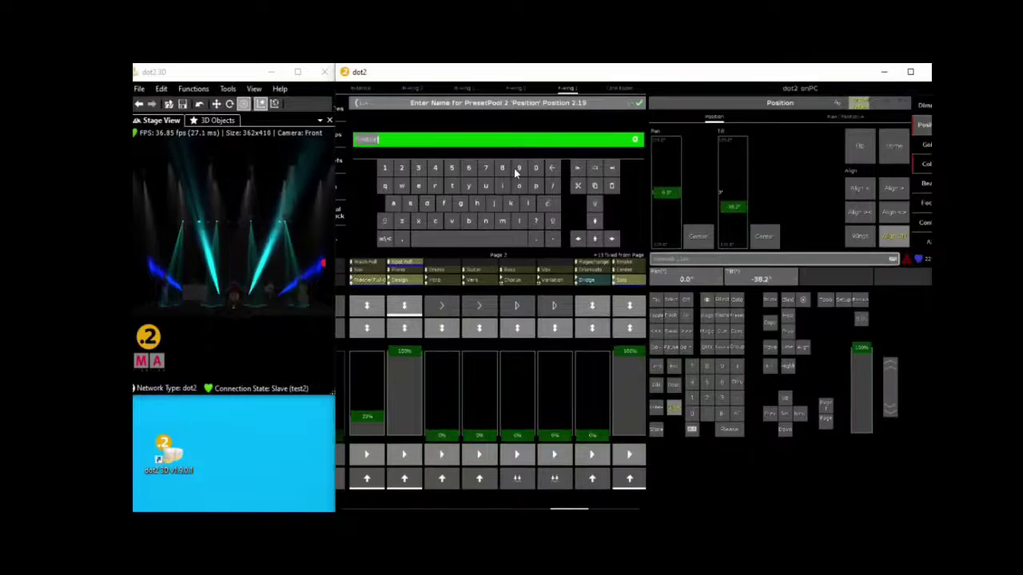
type("Mixed")
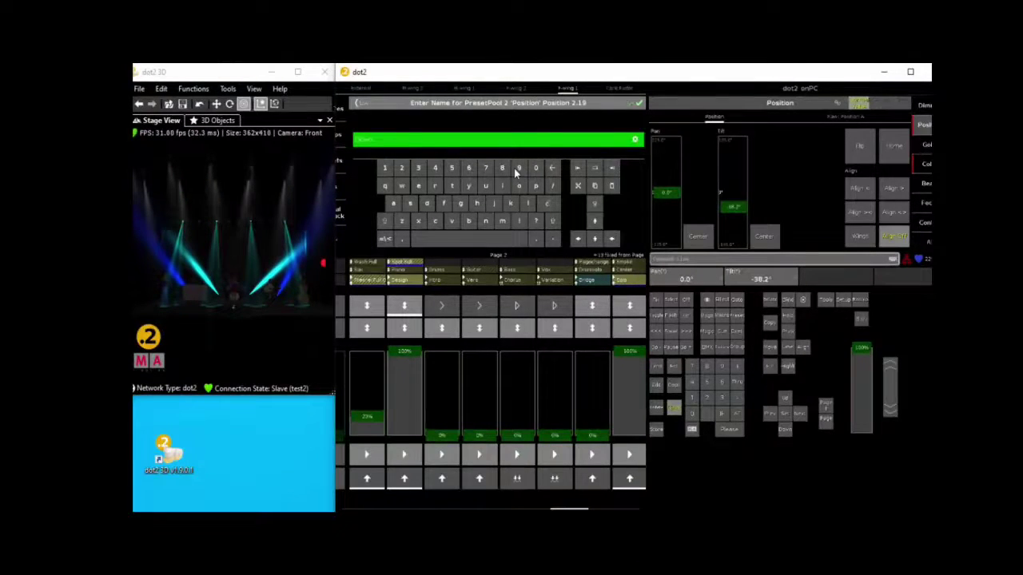
type("front")
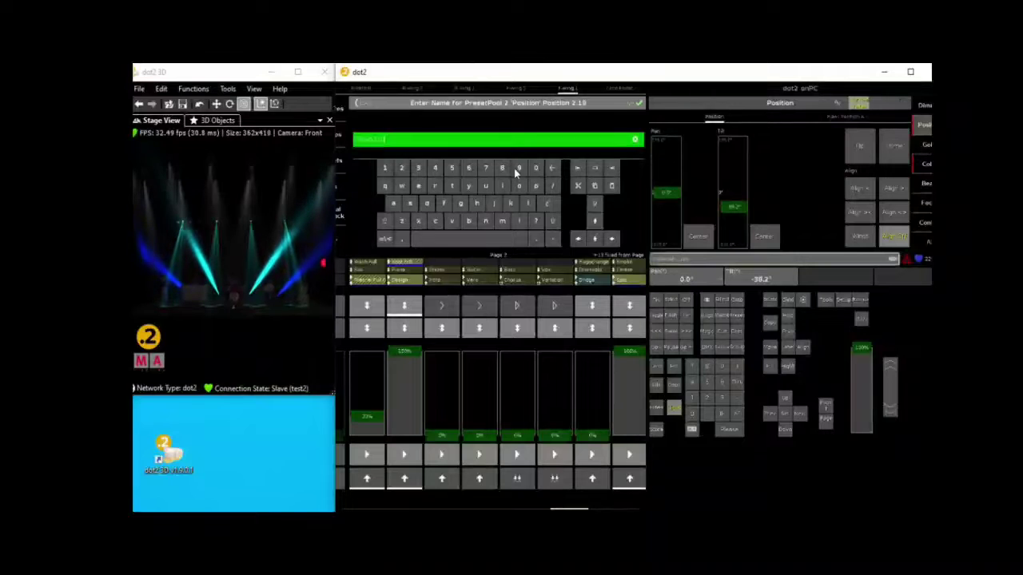
key("Return")
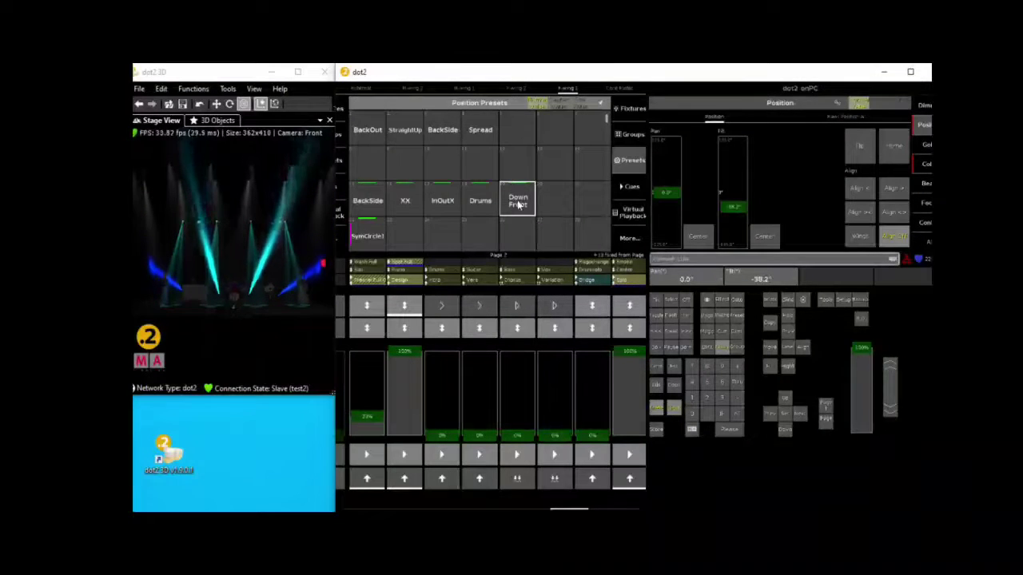
left_click(517, 201)
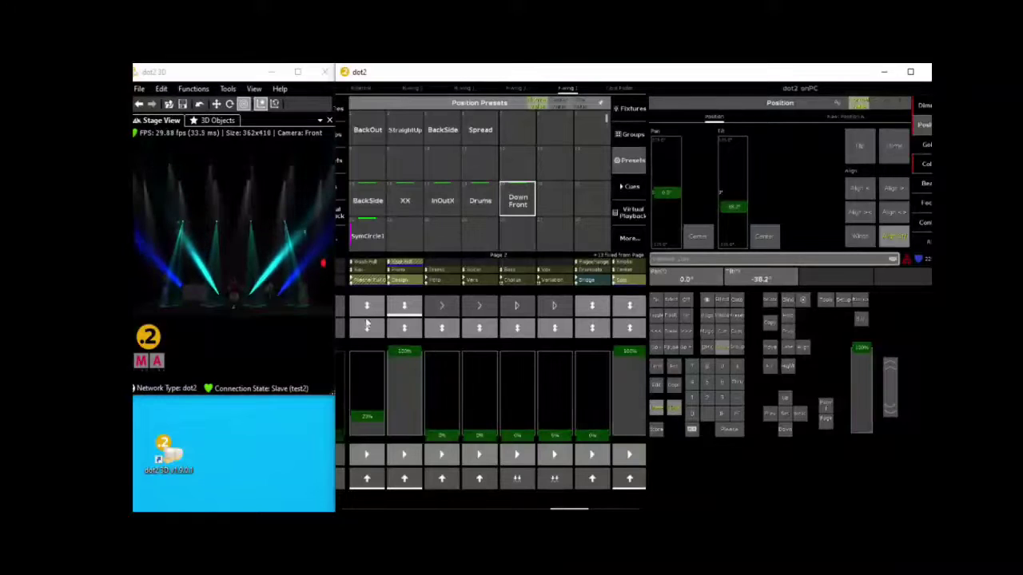
- Switch off Spot Full, merge the spot look into the Solo executor and clear the programmer
left_click(405, 309)
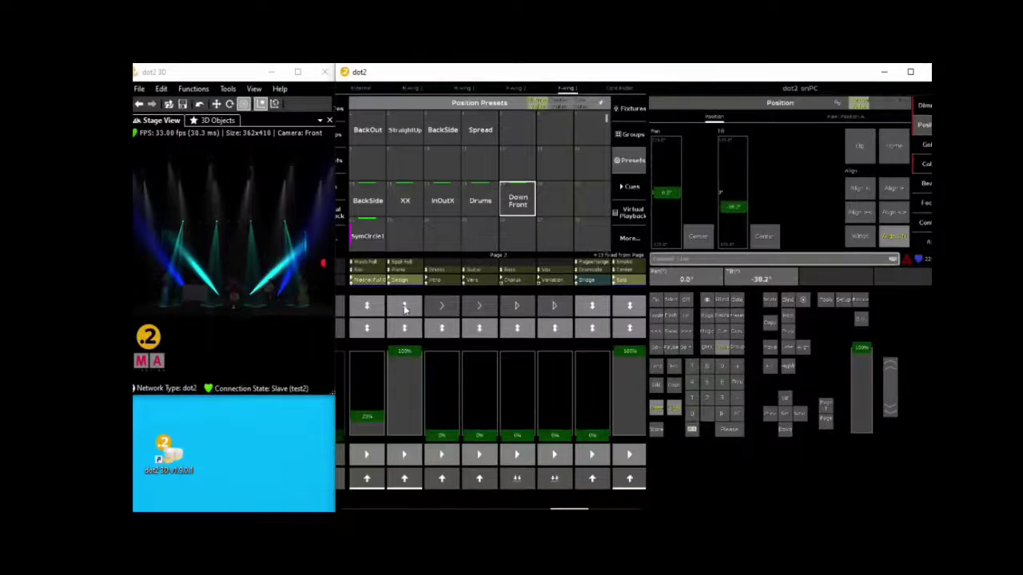
left_click(656, 429)
left_click(630, 455)
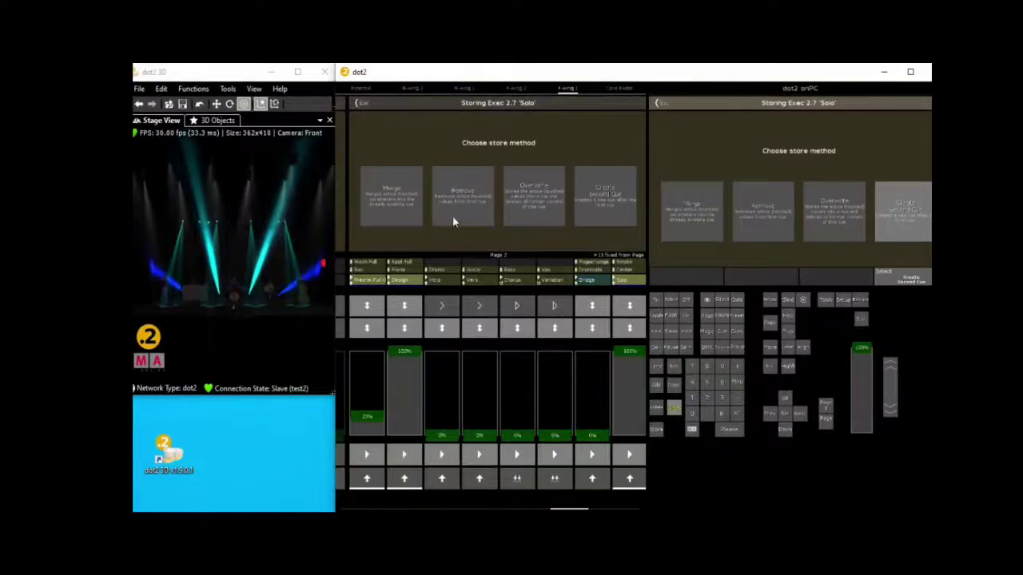
left_click(389, 191)
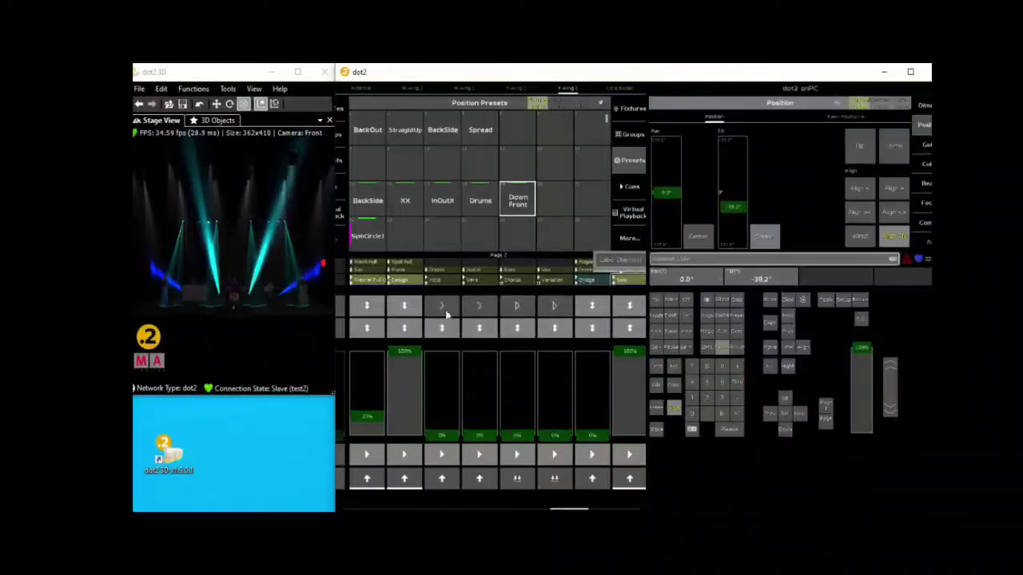
left_click(675, 409)
left_click_drag(626, 354, 641, 313)
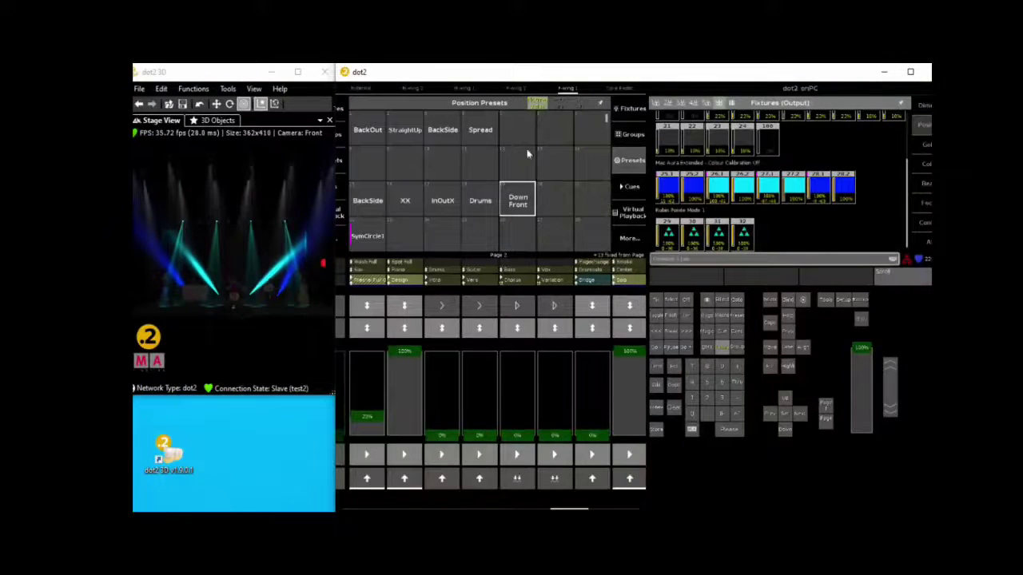
- Select the All Spot group and set its second gobo wheel to rotate at about 13.4 rpm
left_click(626, 136)
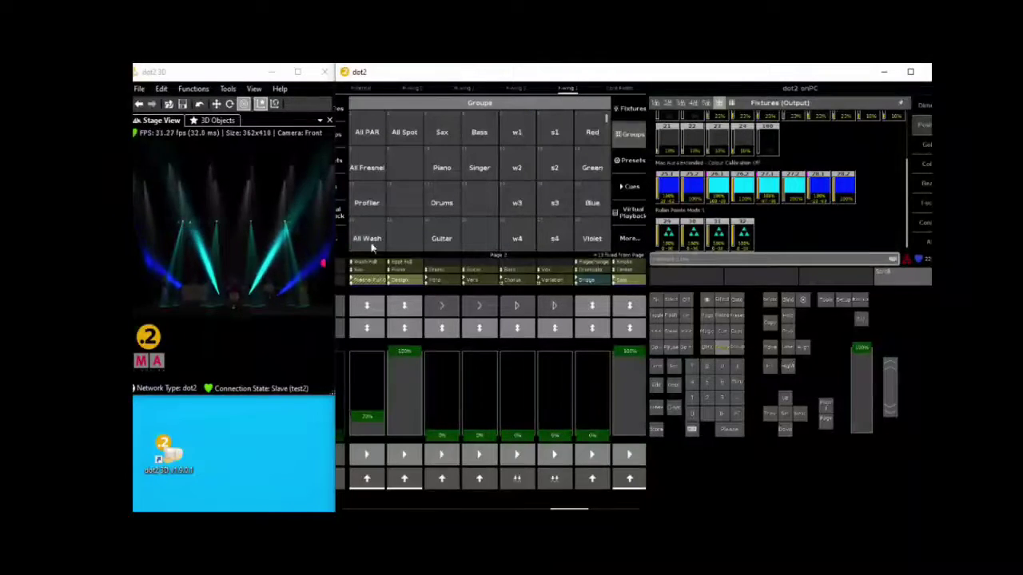
left_click(406, 132)
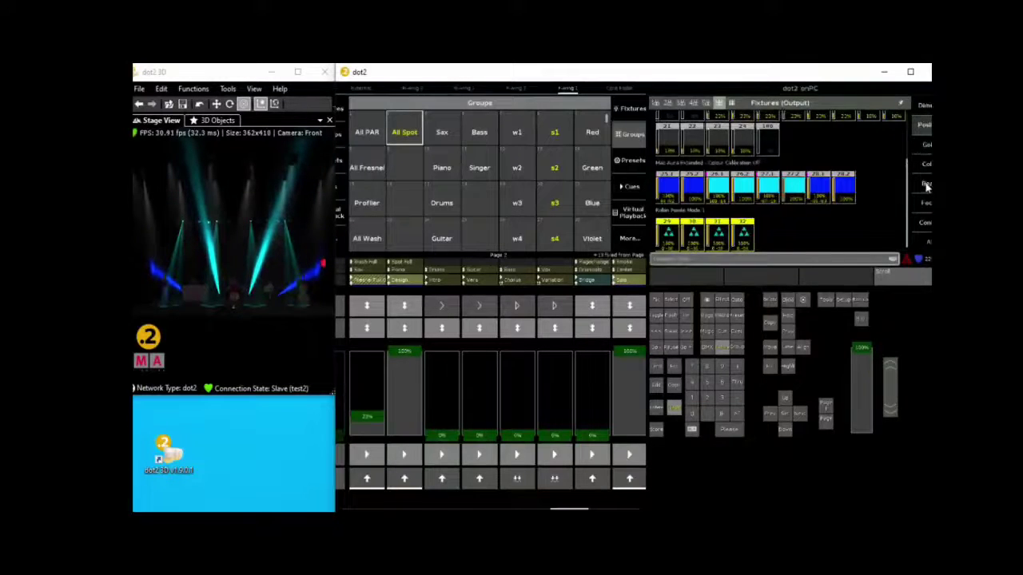
left_click(925, 184)
left_click(926, 146)
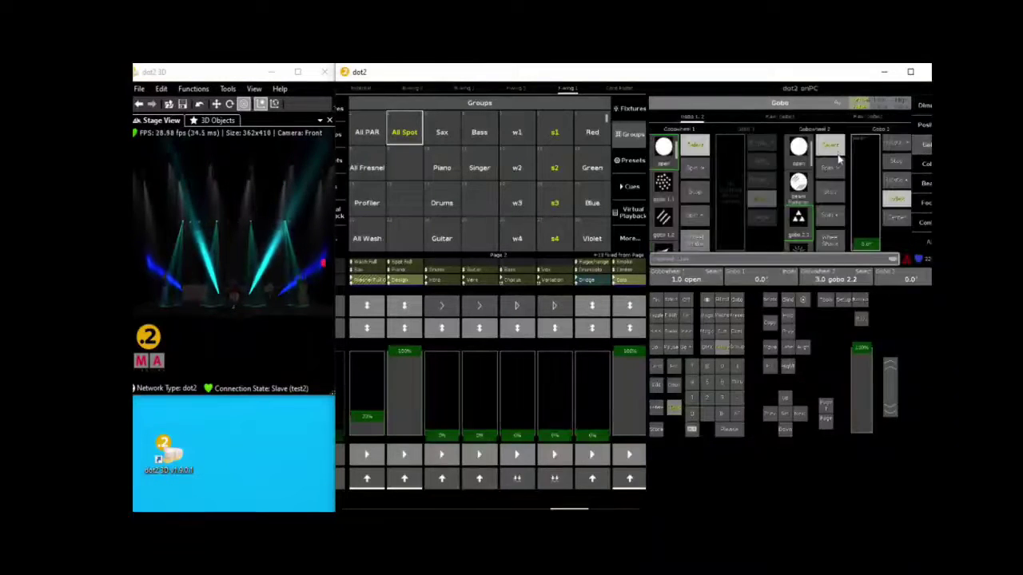
left_click(866, 191)
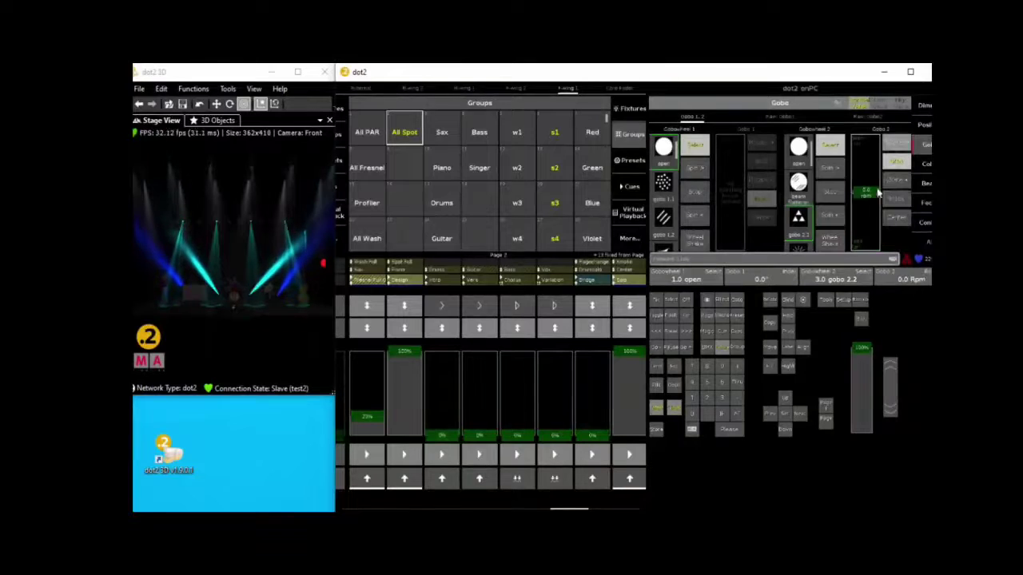
left_click_drag(863, 185, 863, 170)
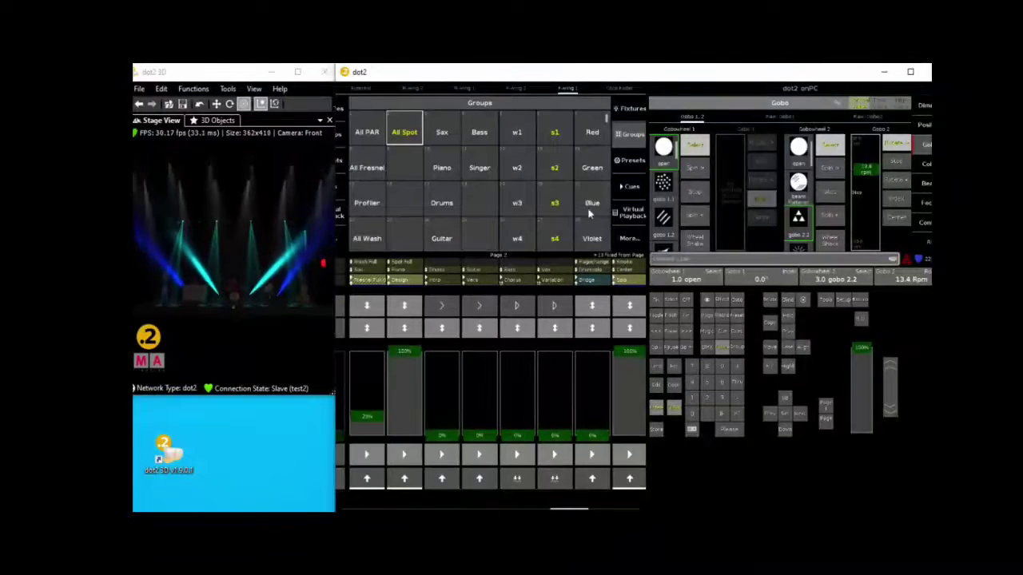
- With only groups s3 and s4 selected, set the second gobo wheel's rotation to about -13.4 rpm and raise the Fresnel Full fader slightly
left_click(557, 206)
left_click(555, 238)
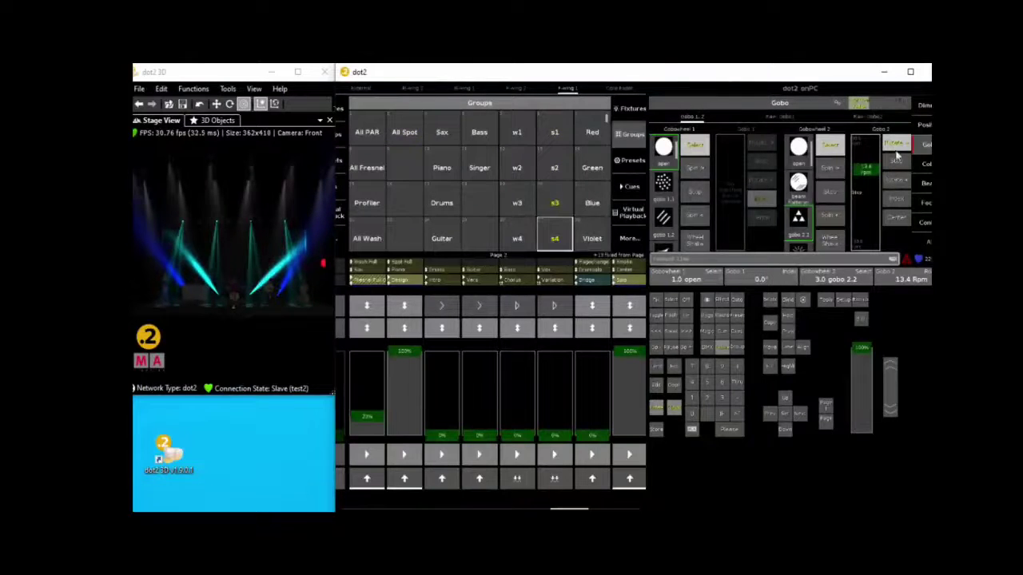
left_click_drag(866, 172, 856, 224)
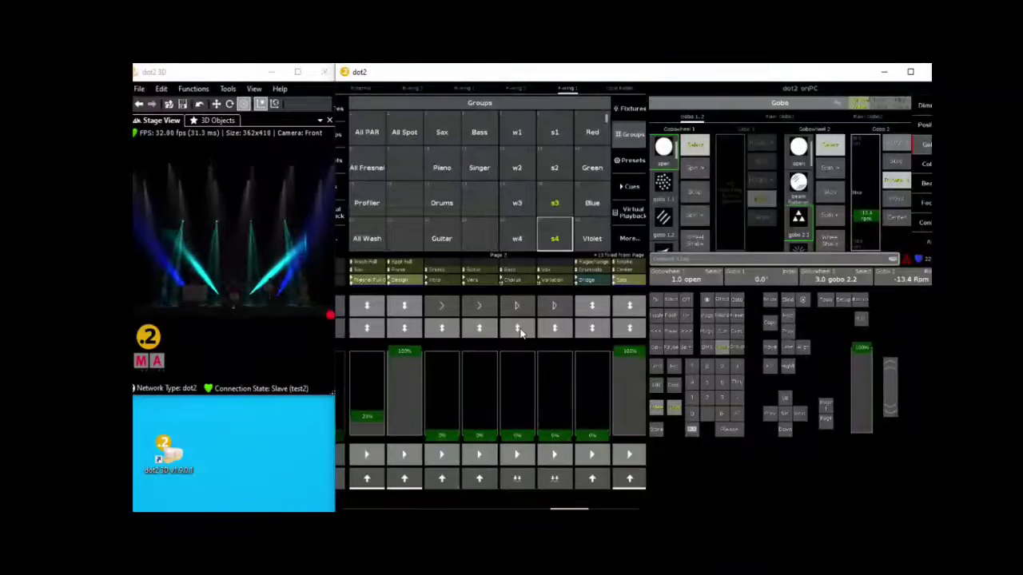
mouse_move(365, 418)
left_mouse_down()
mouse_move(365, 397)
mouse_move(368, 408)
left_mouse_up()
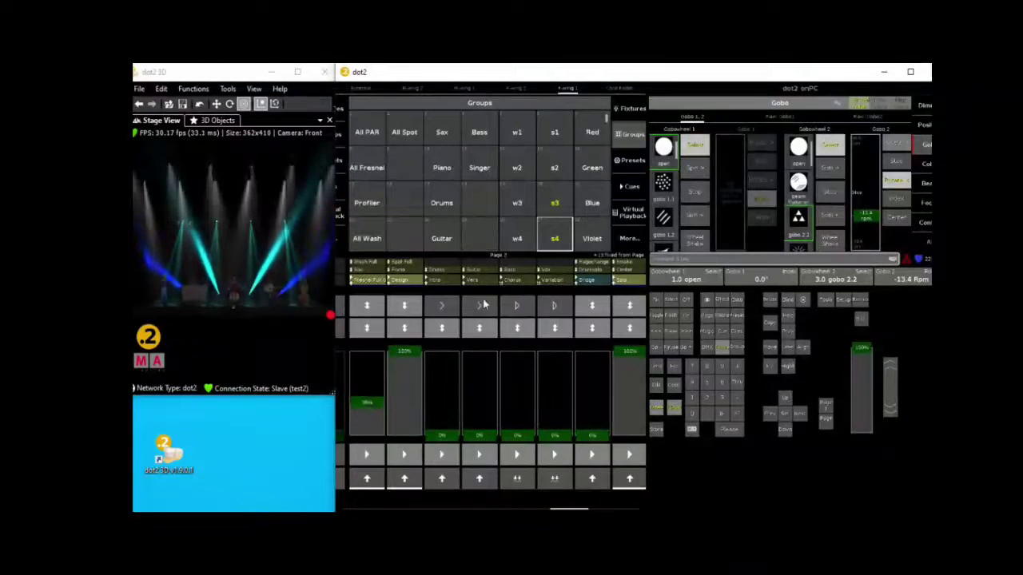
- Merge the gobo rotation into the Solo executor and clear the programmer
left_click(656, 429)
left_click(631, 456)
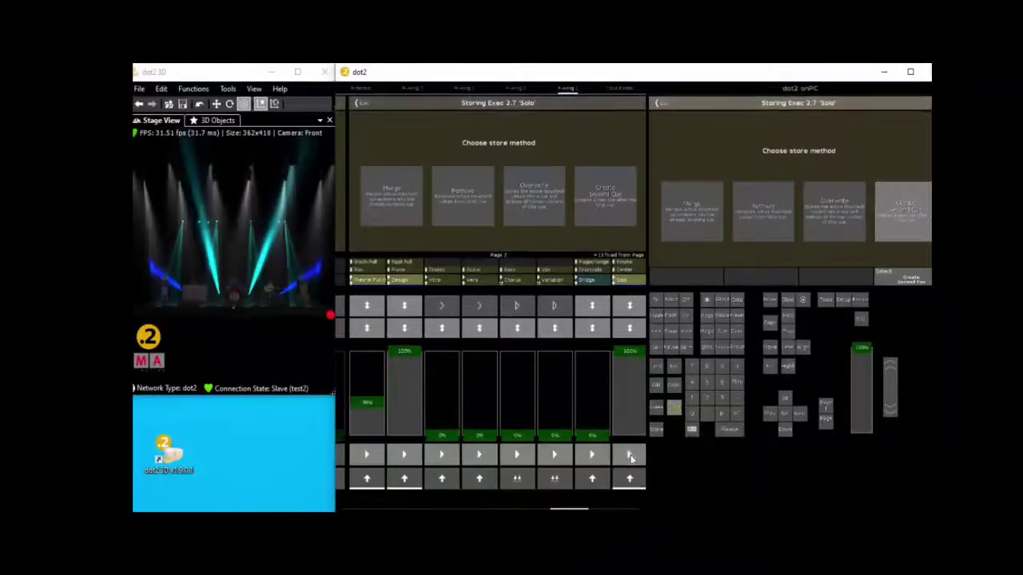
left_click(389, 208)
left_click(675, 411)
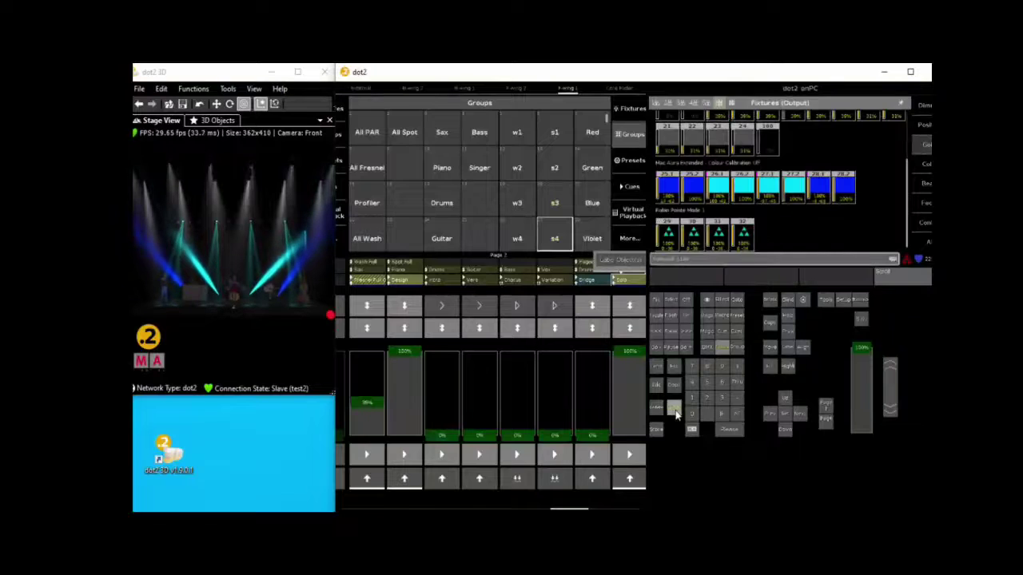
left_click(675, 412)
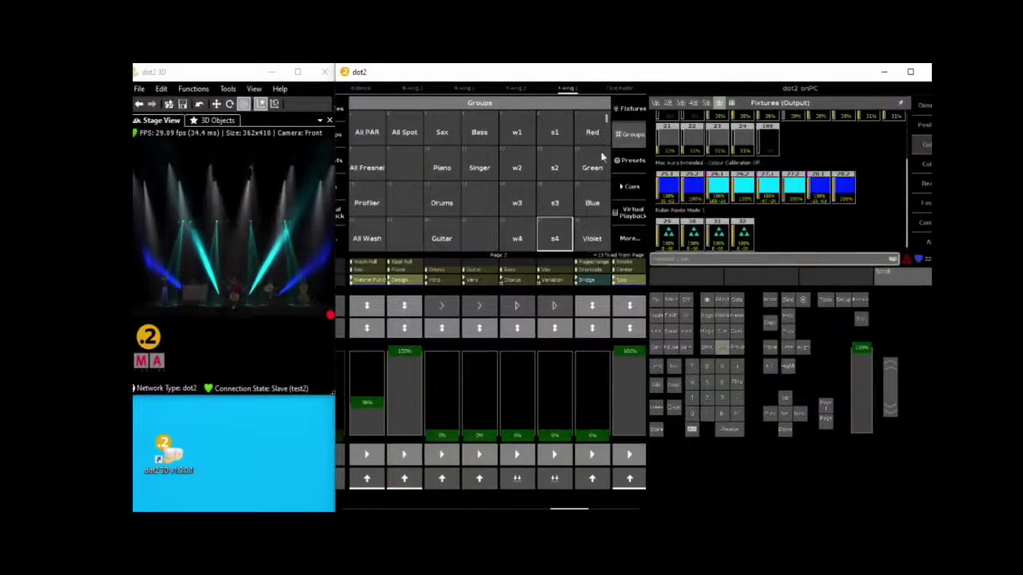
- Bring the Blue group to 100%, merge it into the Solo executor and clear the programmer
left_click(591, 203)
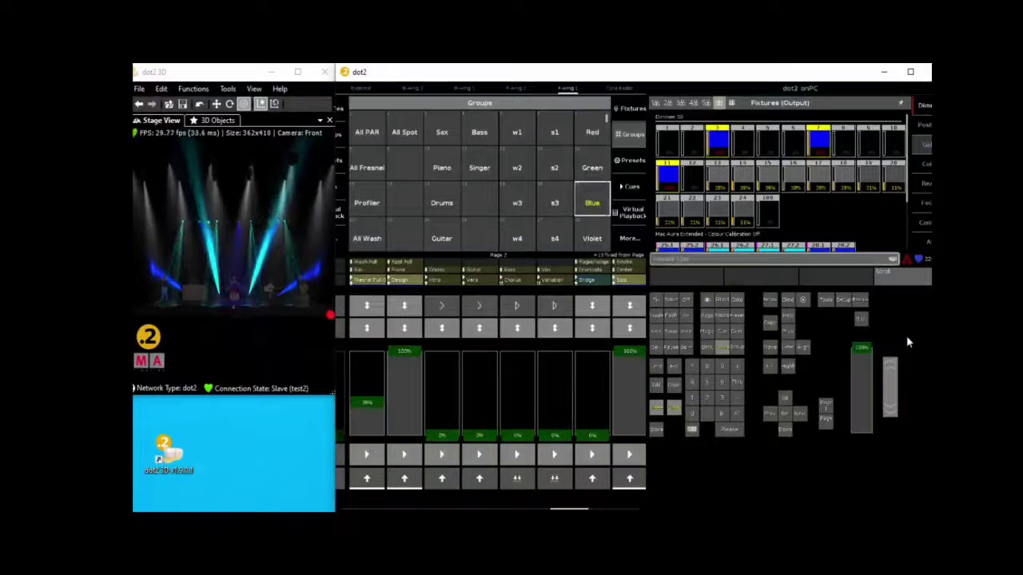
left_click(655, 432)
left_click(628, 455)
left_click(381, 199)
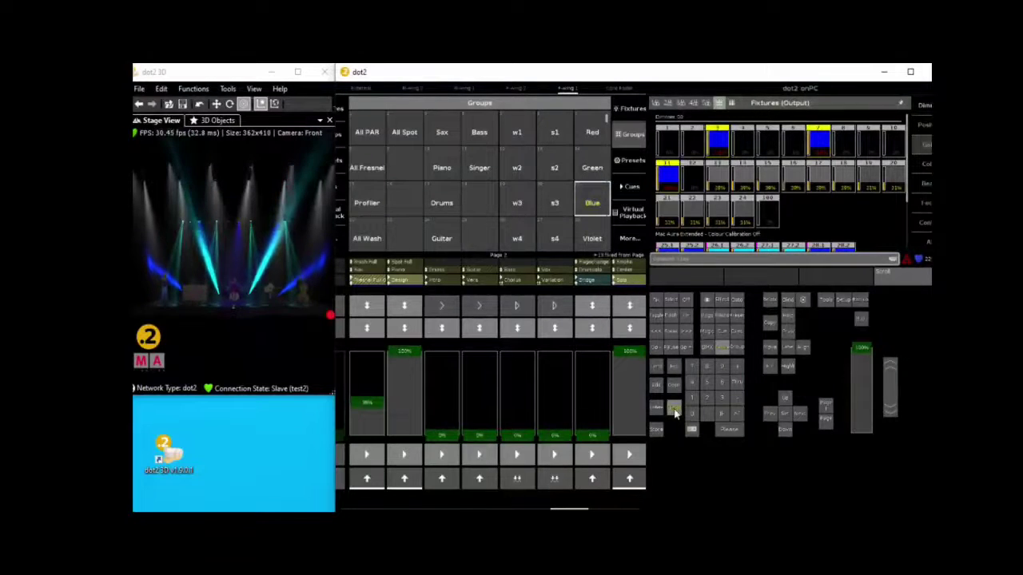
left_click(674, 408)
- Test the Solo executor by fading it from full down to 0%
left_click_drag(633, 382, 638, 266)
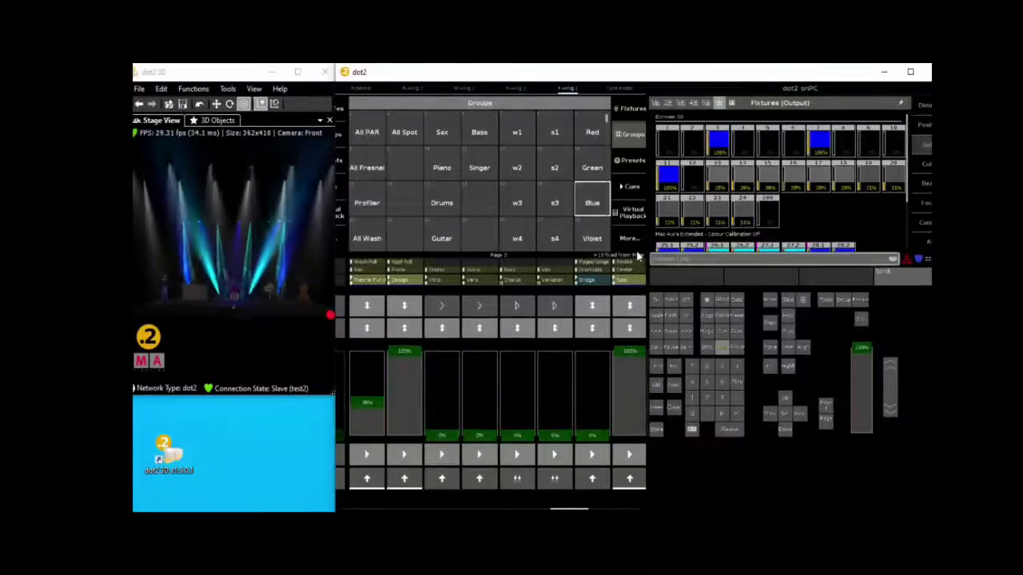
left_click_drag(631, 352, 629, 439)
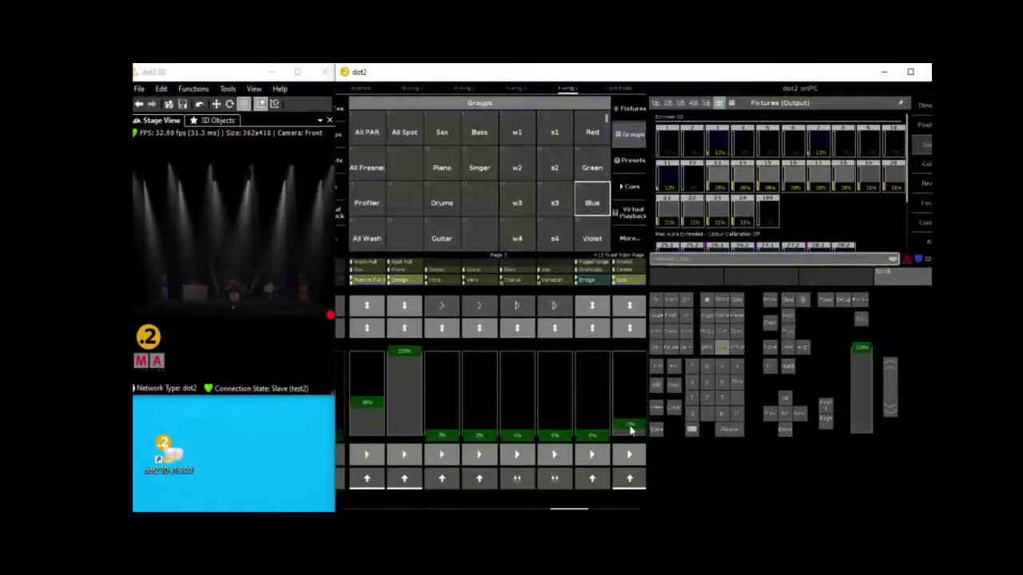
left_click_drag(630, 430, 629, 457)
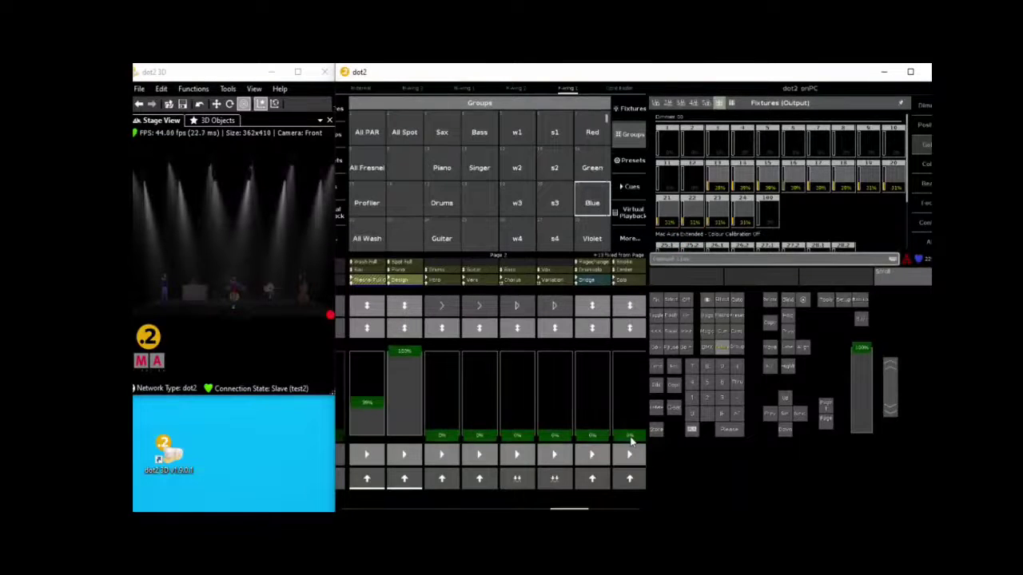
left_click_drag(629, 437, 630, 435)
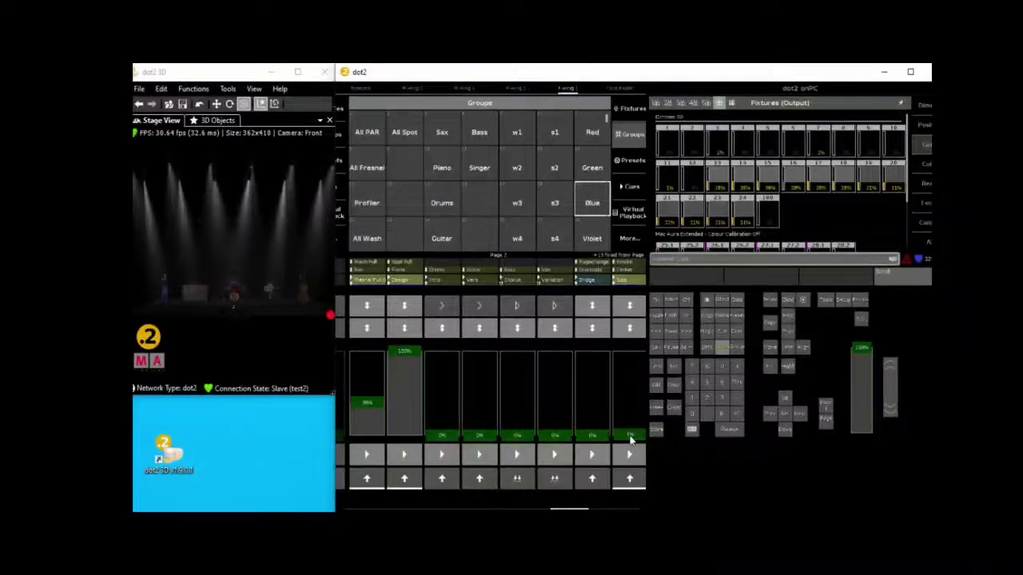
left_click_drag(630, 438, 615, 477)
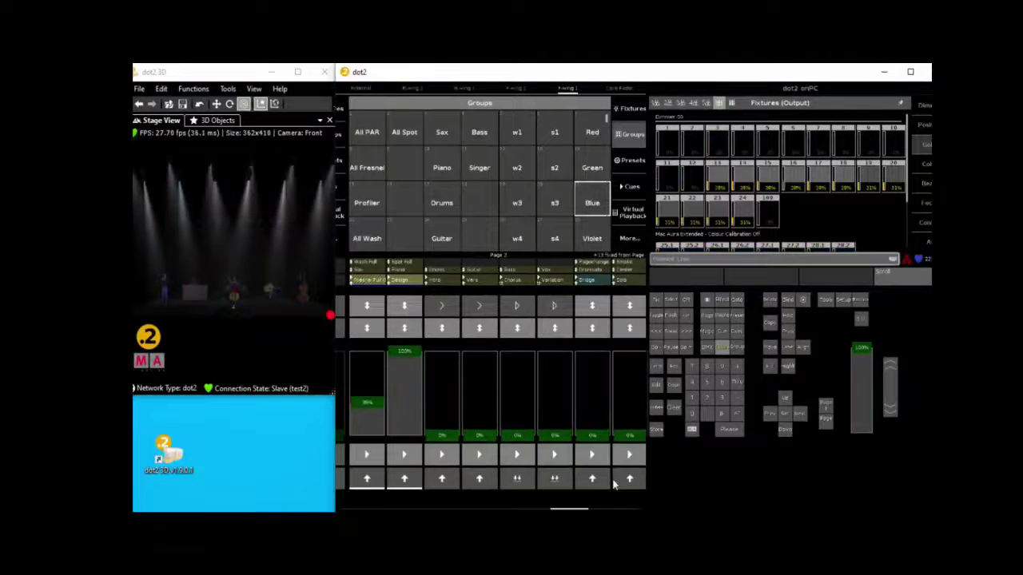
- Compare the Bridge and Solo executors by starting each one, then return both to 0%
left_click_drag(587, 436, 595, 352)
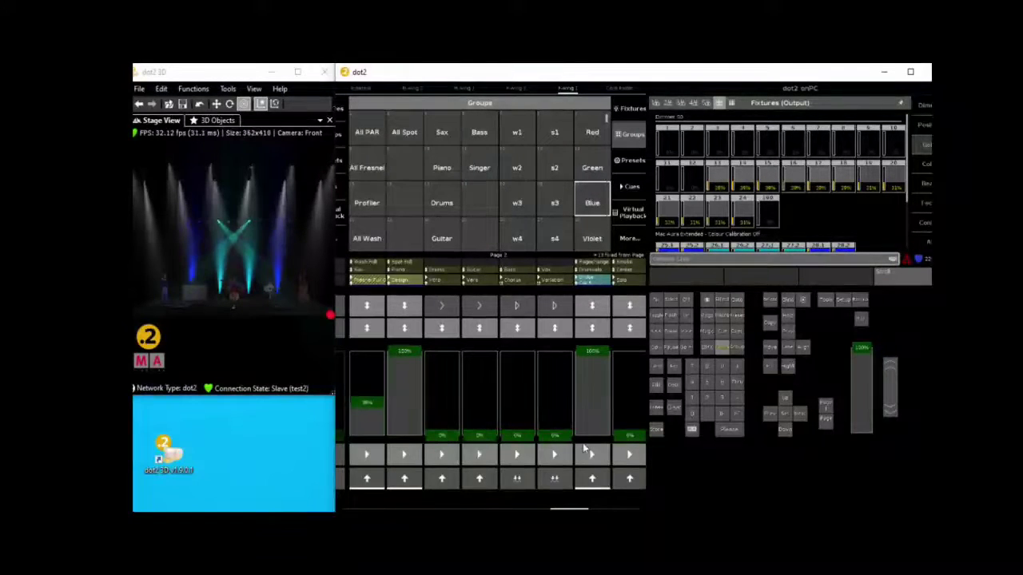
left_click_drag(592, 353, 594, 460)
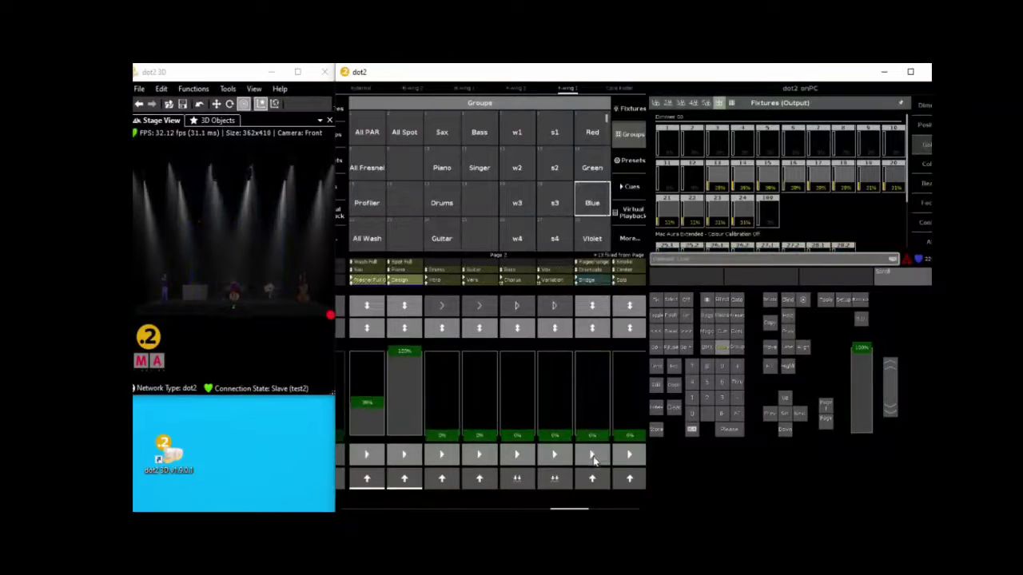
left_click(625, 456)
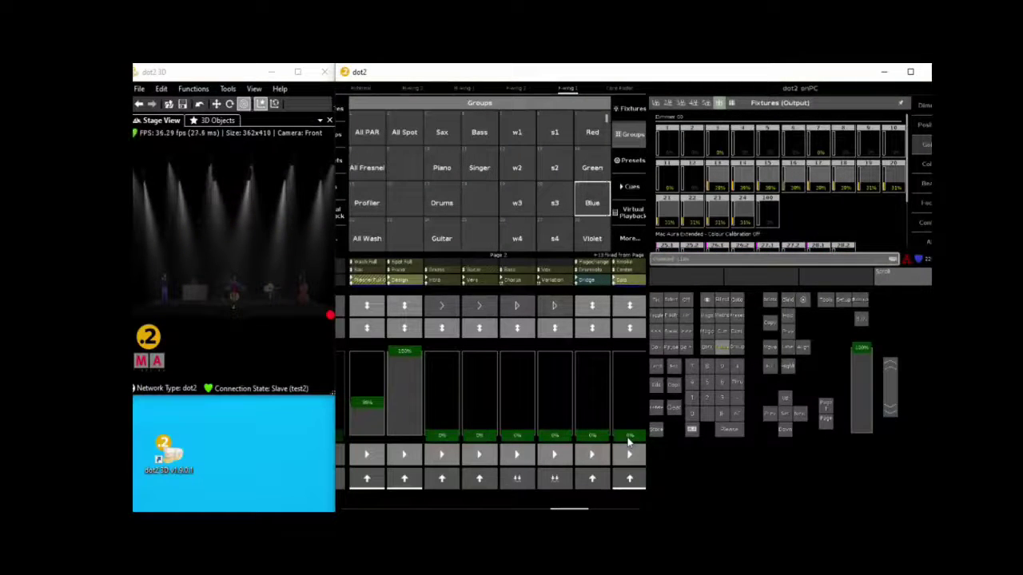
left_click_drag(629, 442, 661, 342)
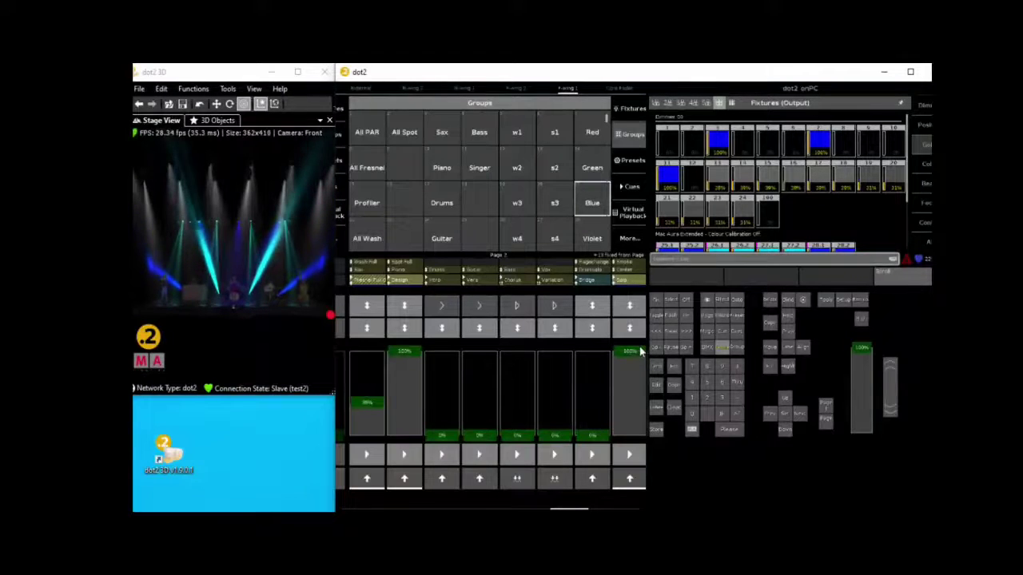
left_click(592, 455)
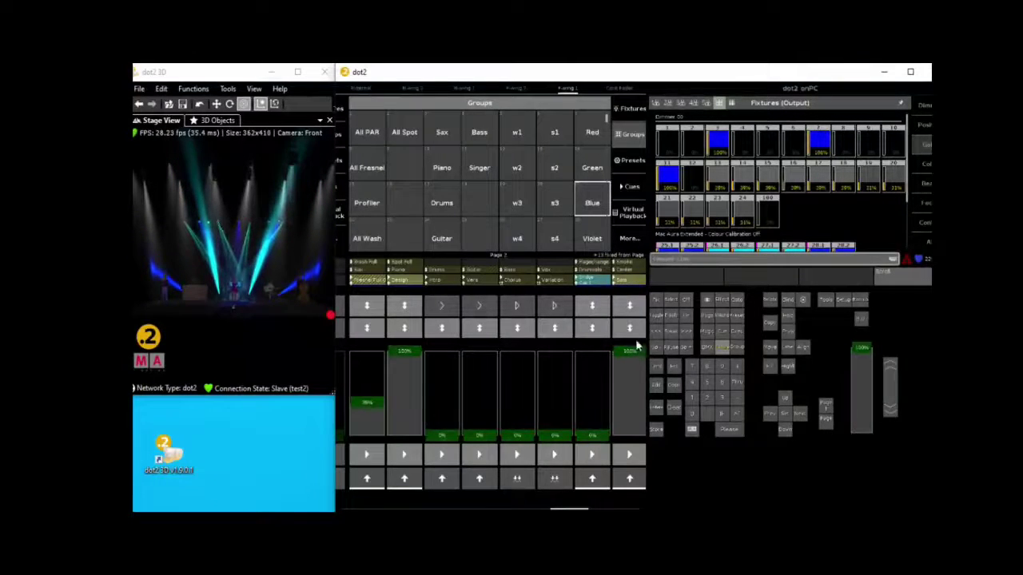
left_click_drag(637, 345, 617, 440)
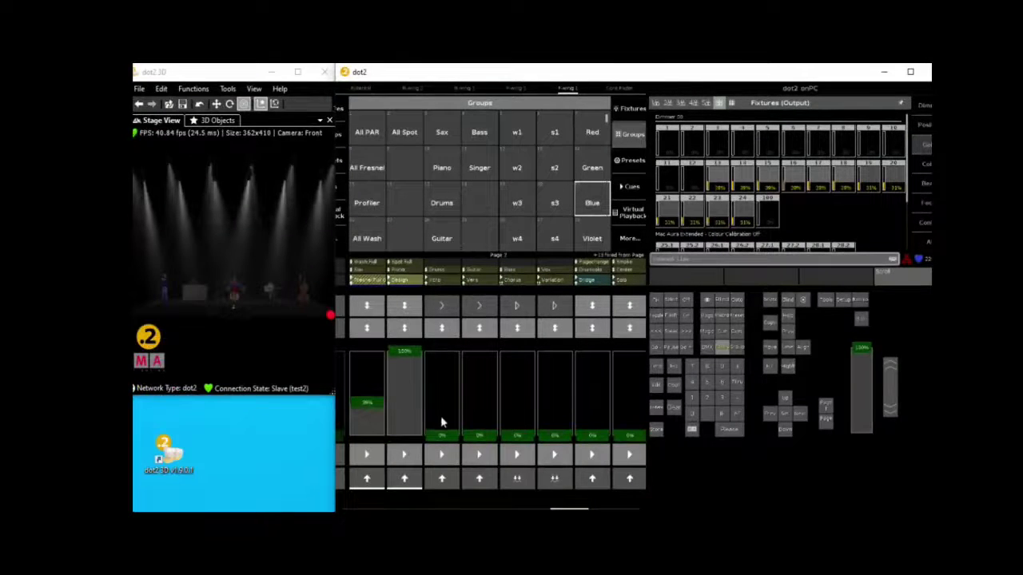
- Raise the Intro, Verse and Chorus executors to 100%
left_click_drag(440, 436, 447, 338)
left_click_drag(474, 440, 495, 334)
left_click_drag(525, 437, 517, 345)
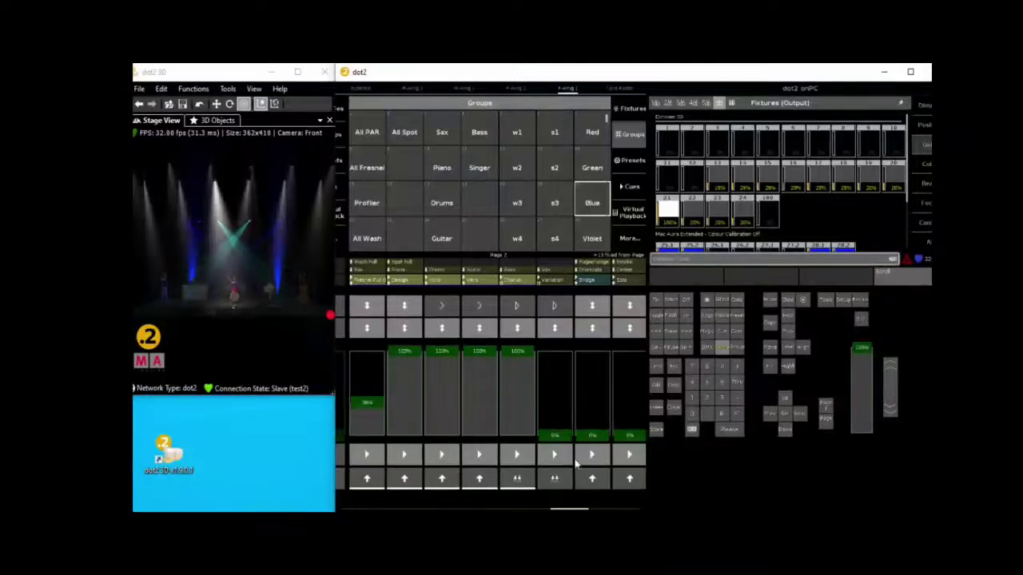
- Bring the core fader section with the empty executors into view and show the Groups pool there
left_click_drag(565, 509, 577, 509)
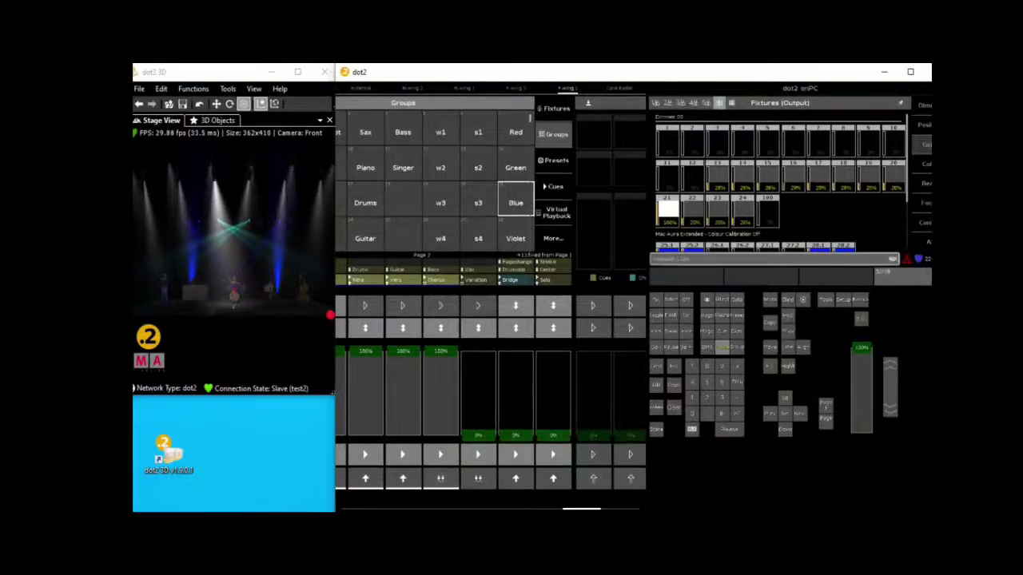
left_click_drag(581, 509, 583, 509)
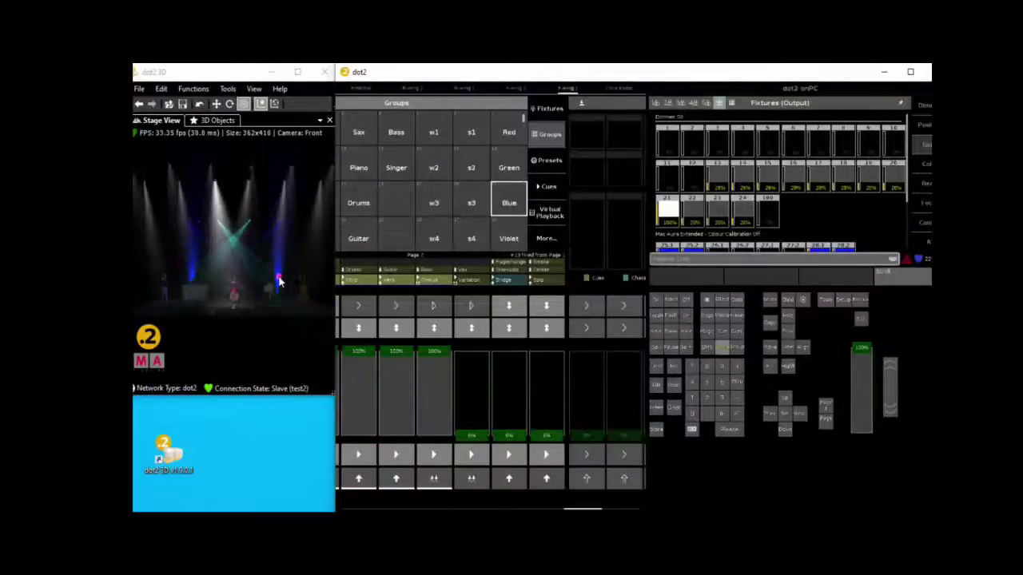
left_click(549, 137)
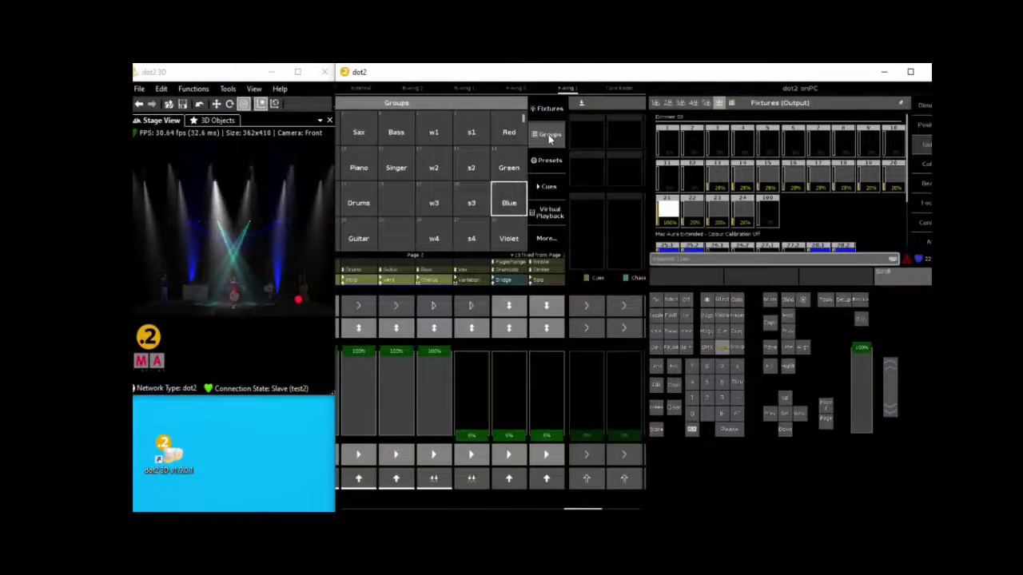
left_click(579, 105)
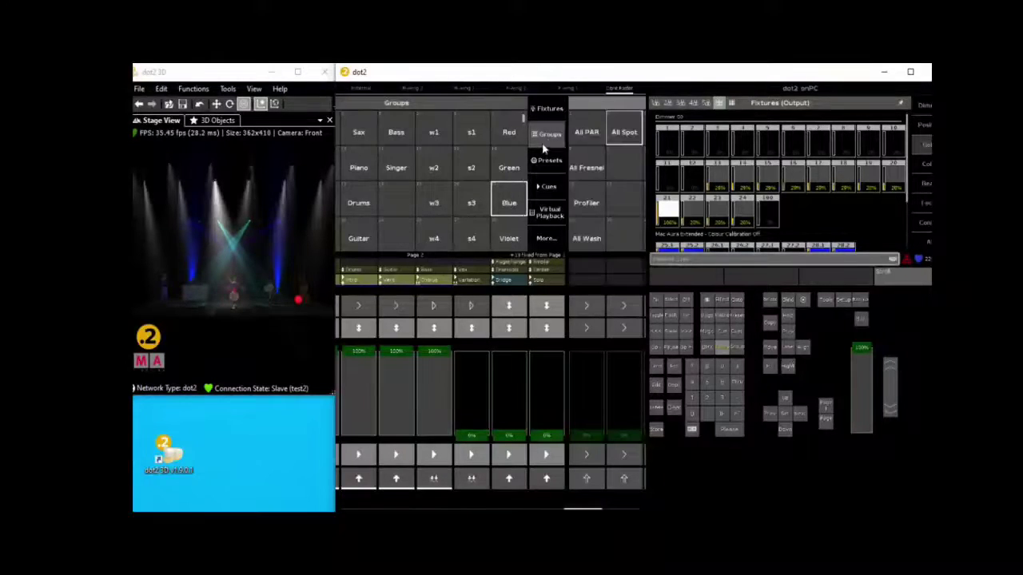
- Select the All Spot group and apply the Zoom focus effect to it
left_click(623, 133)
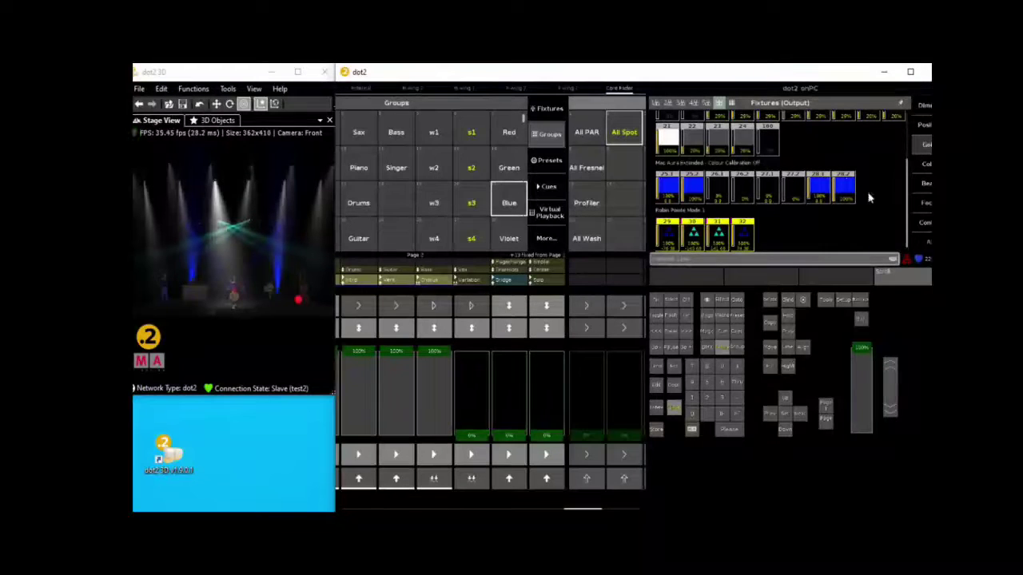
left_click(924, 205)
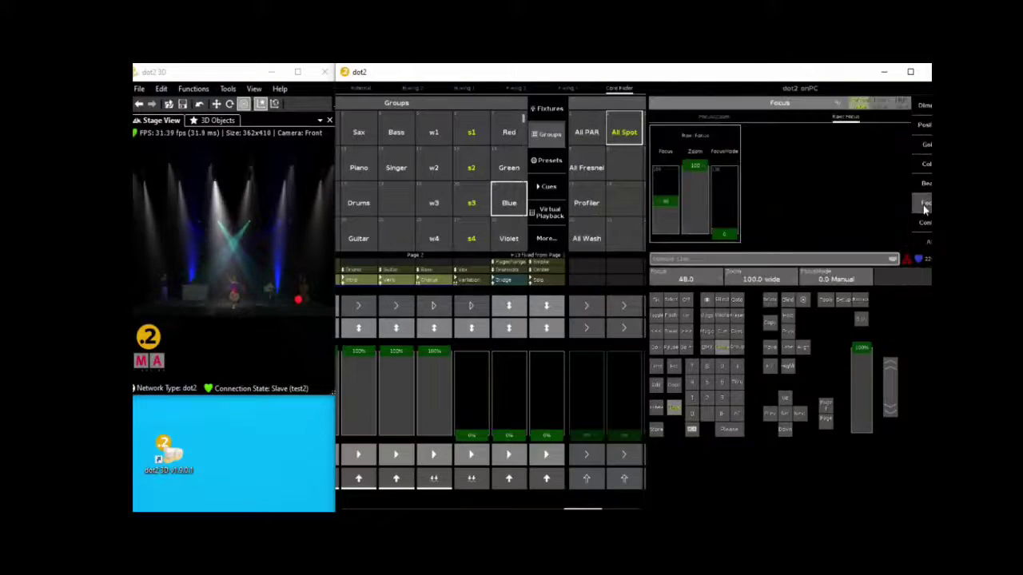
left_click(840, 104)
left_click(744, 139)
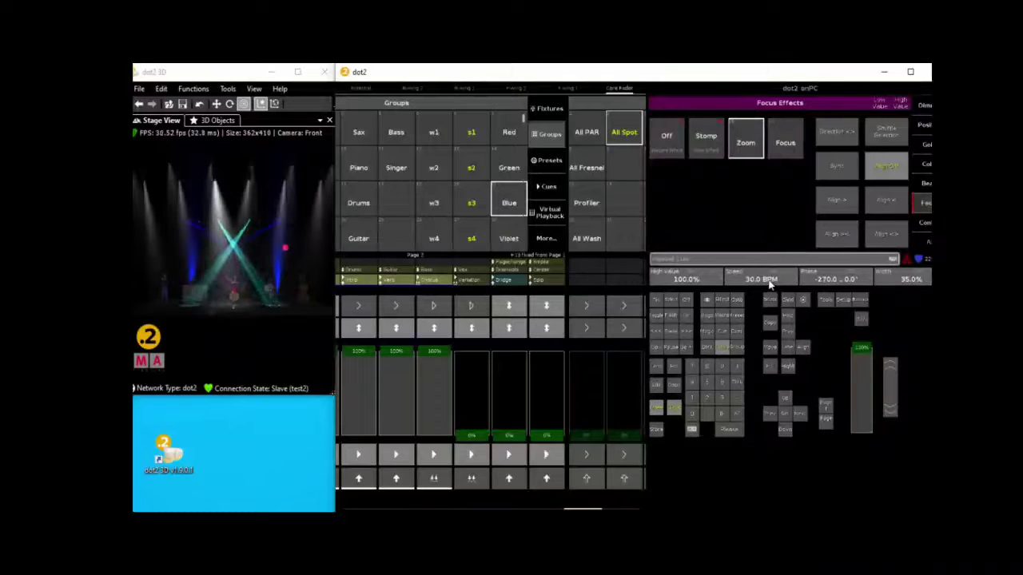
- Shuffle the selection order of the Zoom effect and slow its speed to 17 BPM
scroll(770, 284, "down", 4)
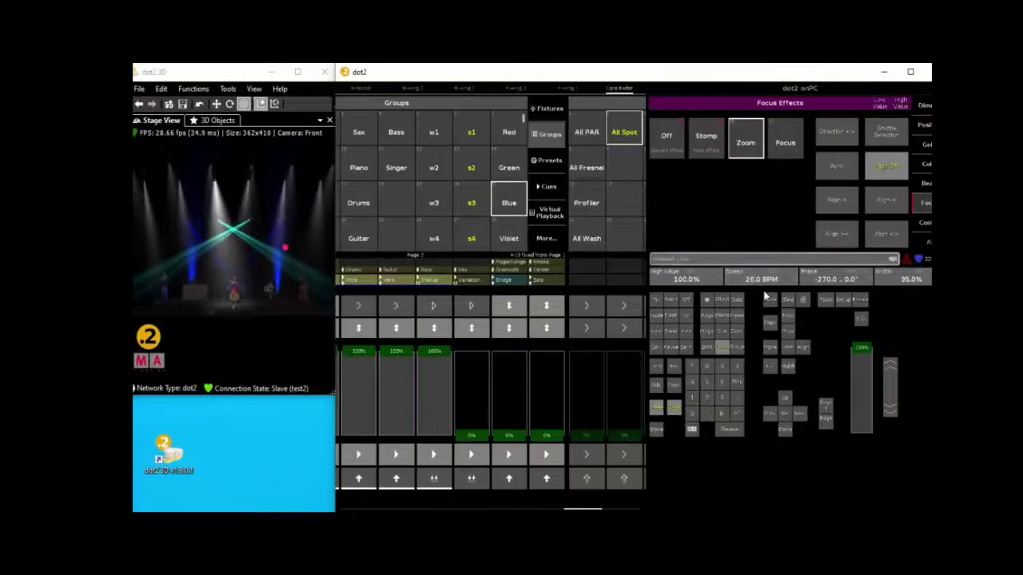
scroll(765, 284, "down", 3)
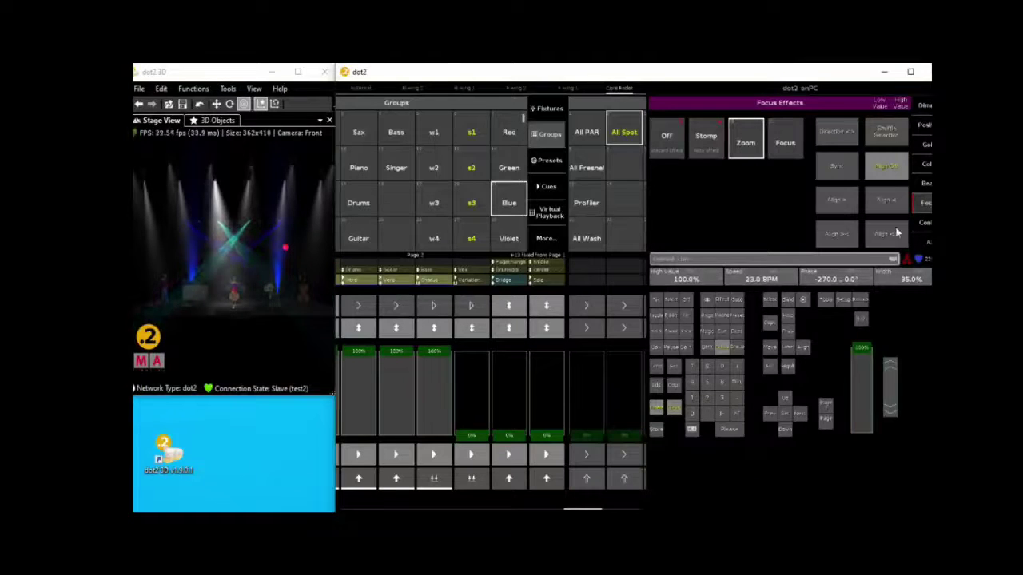
left_click(888, 137)
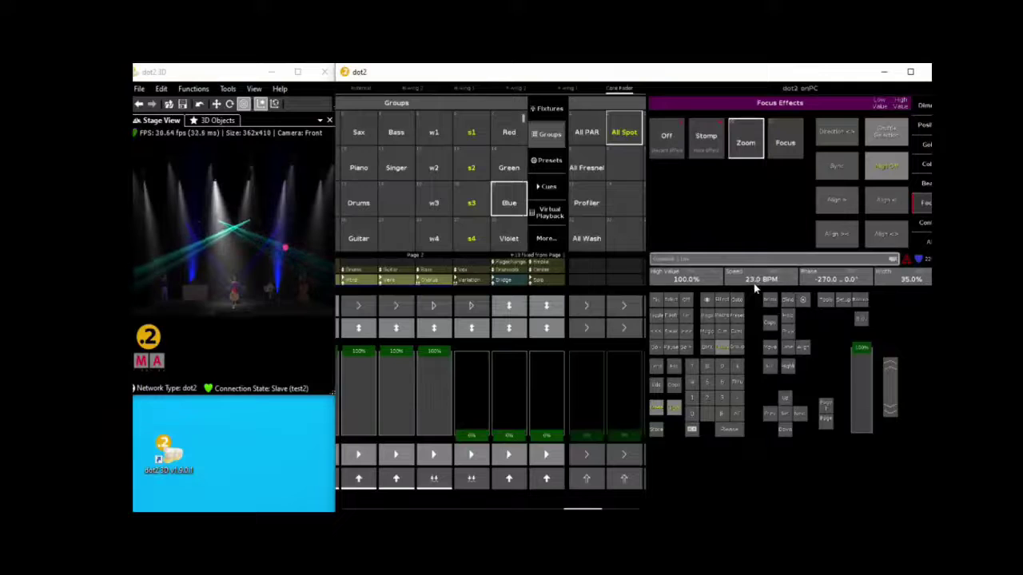
scroll(755, 298, "down", 4)
scroll(755, 298, "down", 2)
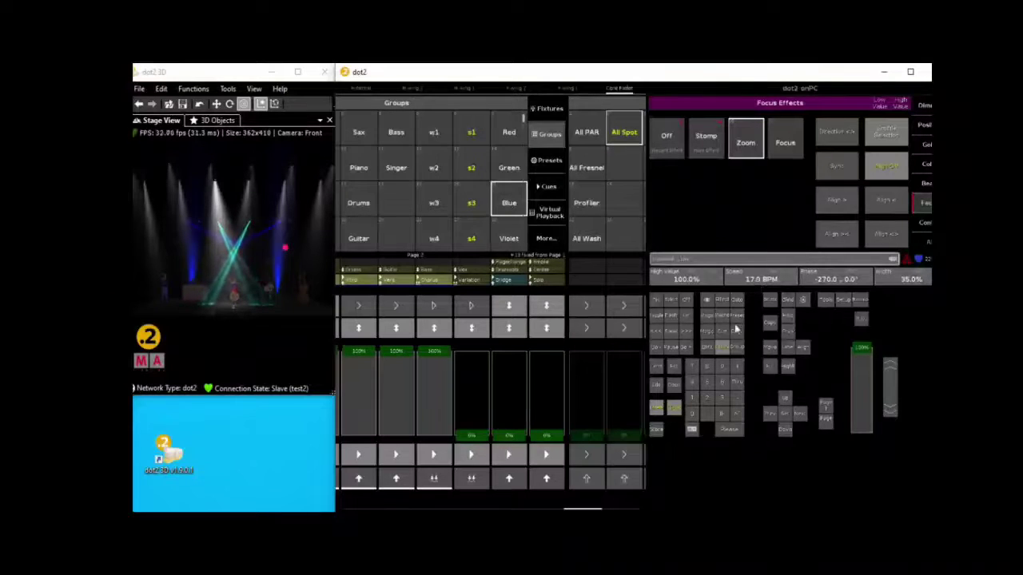
- Store the spot Zoom effect on the first empty executor beside Solo and name it FX1
left_click(657, 432)
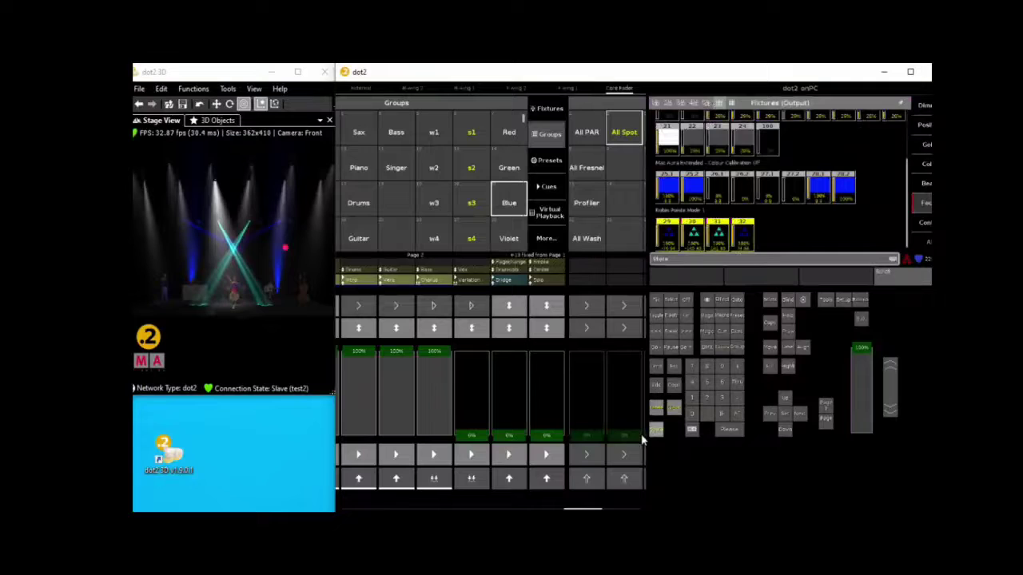
left_click(588, 462)
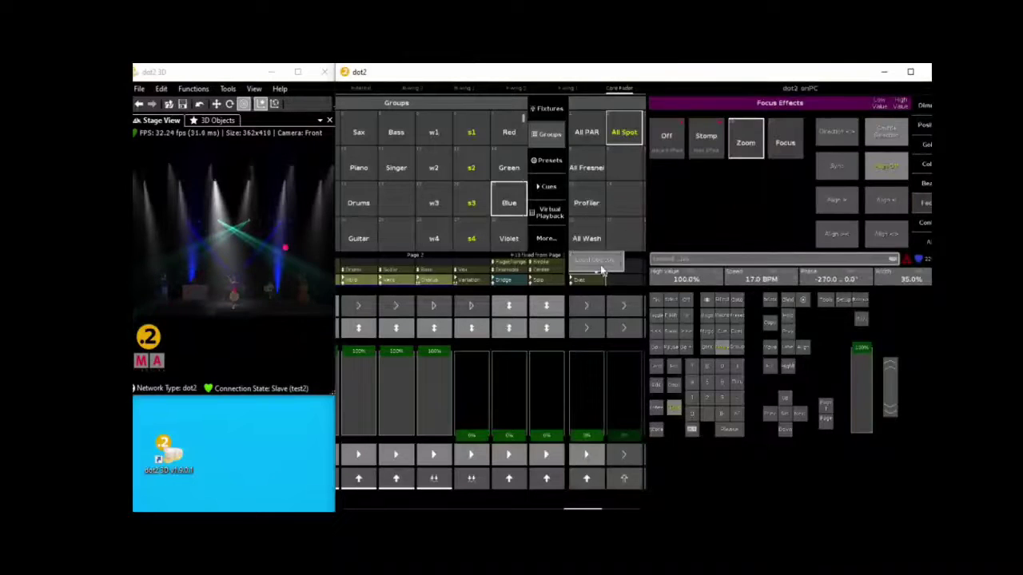
left_click(600, 266)
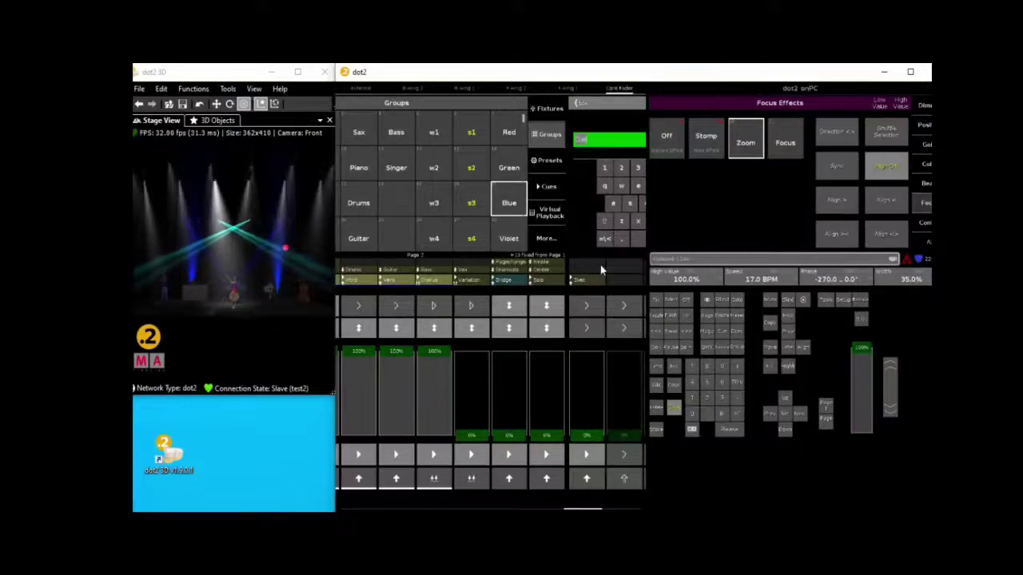
type("TKL")
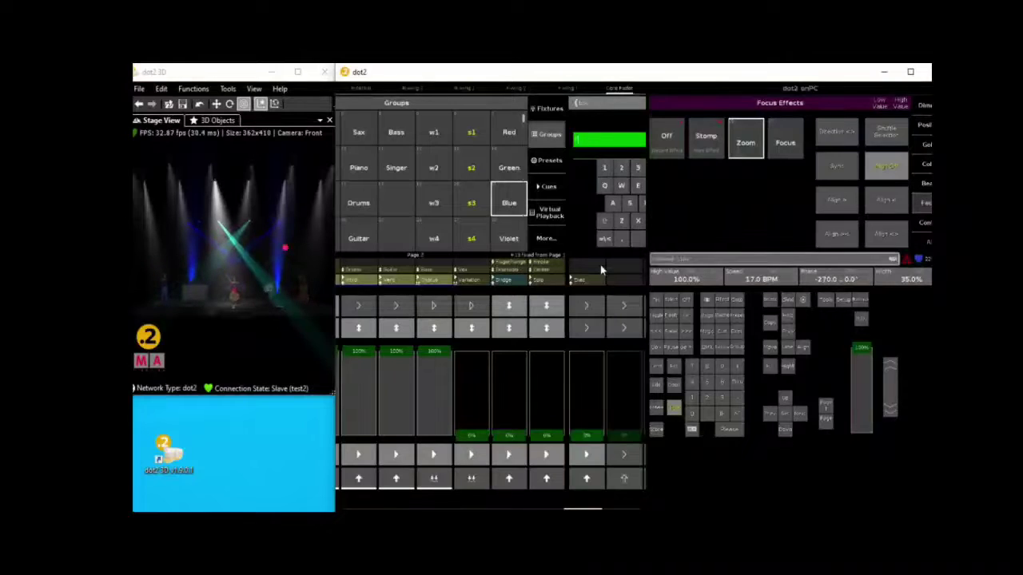
key("Return")
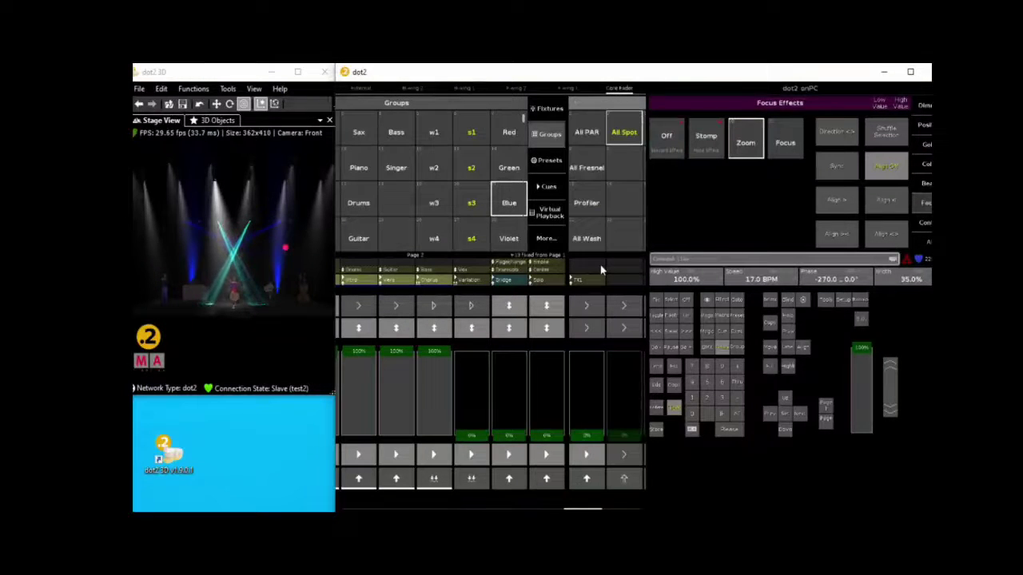
- Change the FX1 executor's lower button function from Flash to Learn
left_click(581, 283)
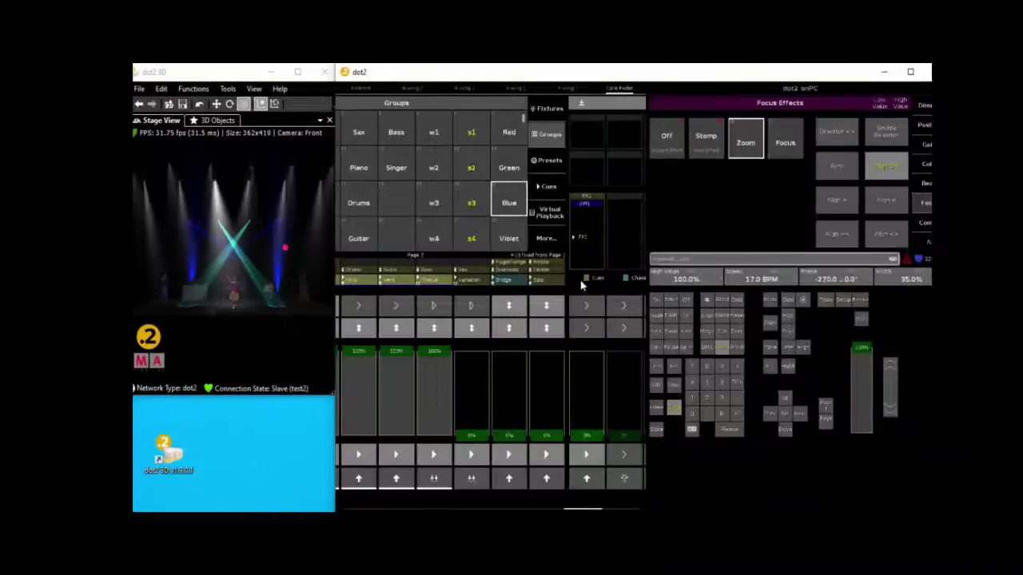
left_click(583, 238)
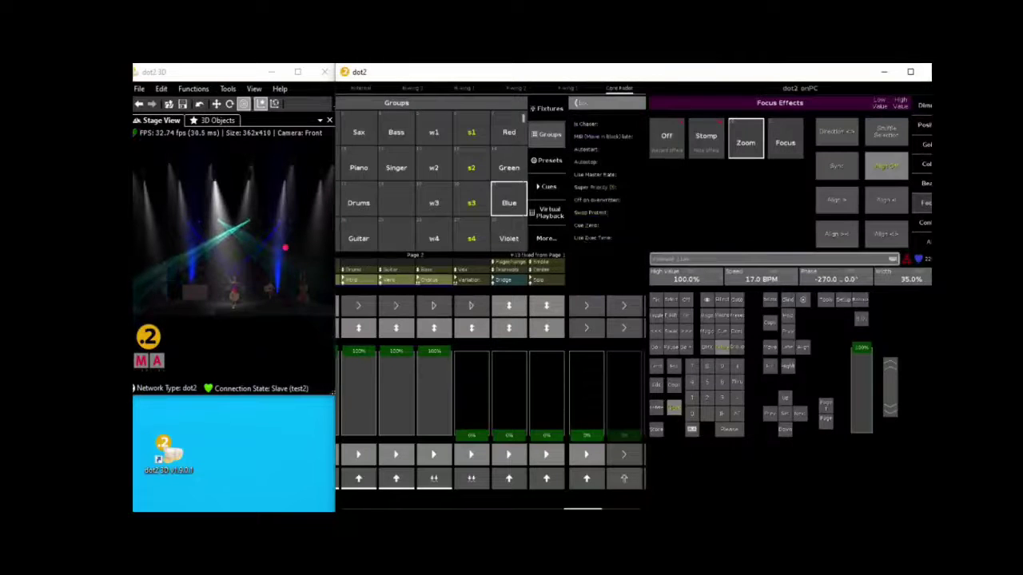
key("Escape")
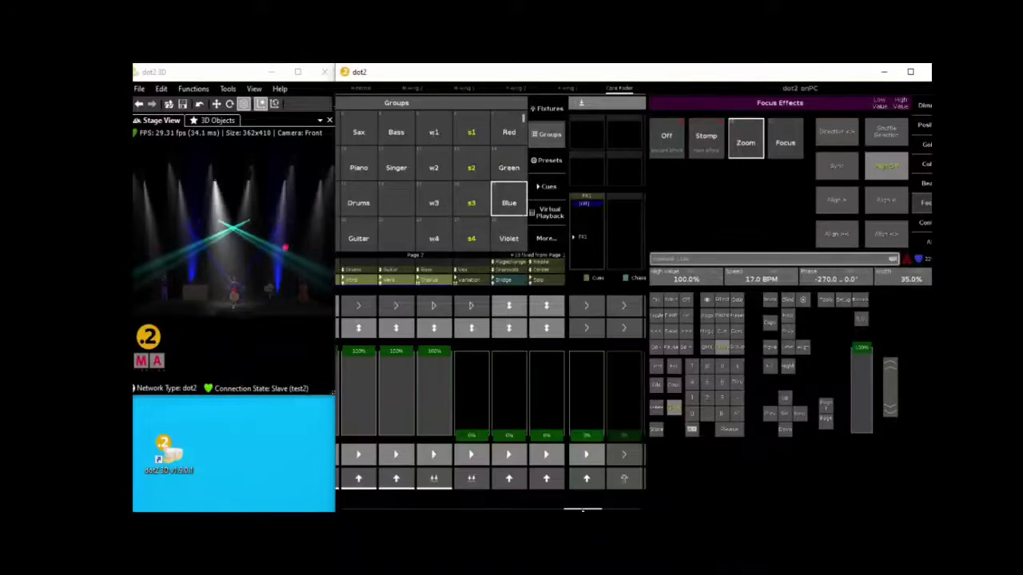
left_click_drag(590, 509, 624, 508)
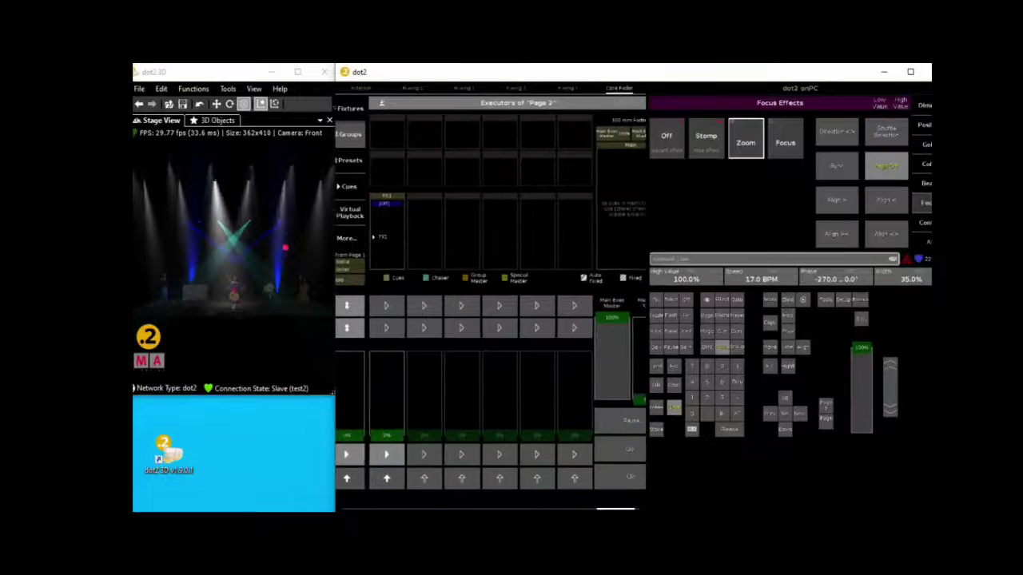
left_click(382, 230)
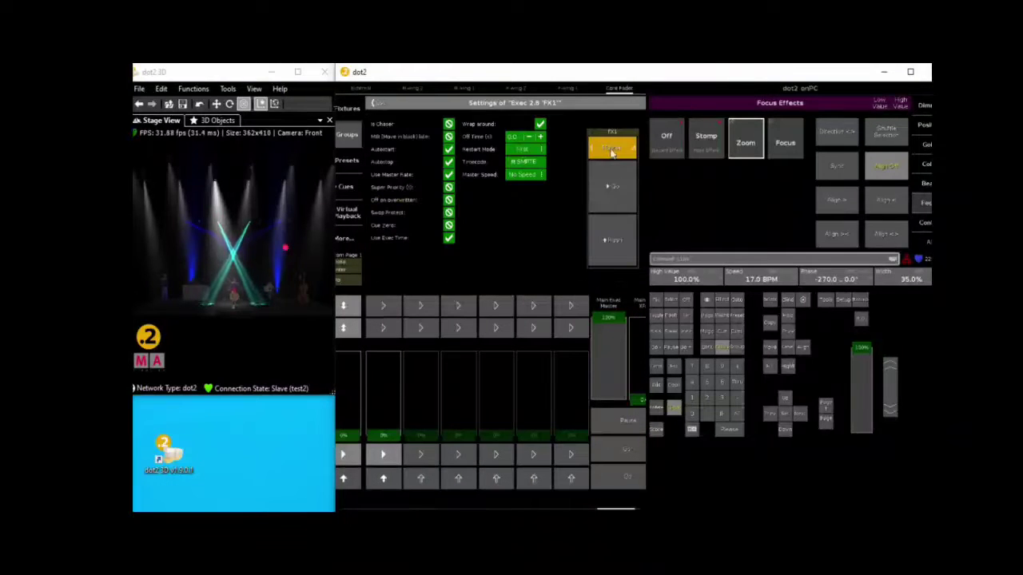
left_click(611, 246)
left_click(634, 155)
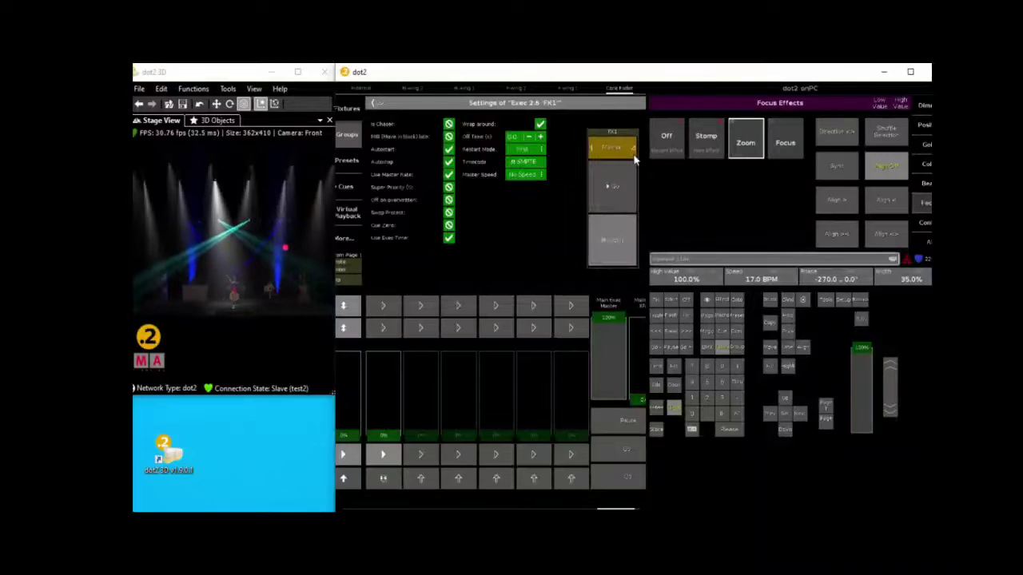
left_click(378, 106)
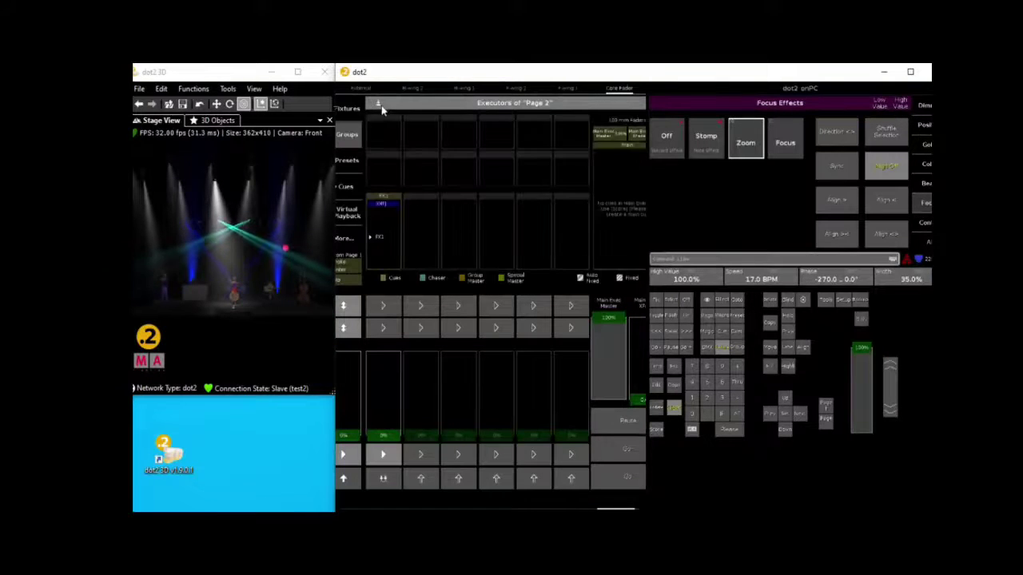
- Clear the programmer, then test the FX1 executor by raising its fader to 100% and lowering it back to 0%
left_click(673, 408)
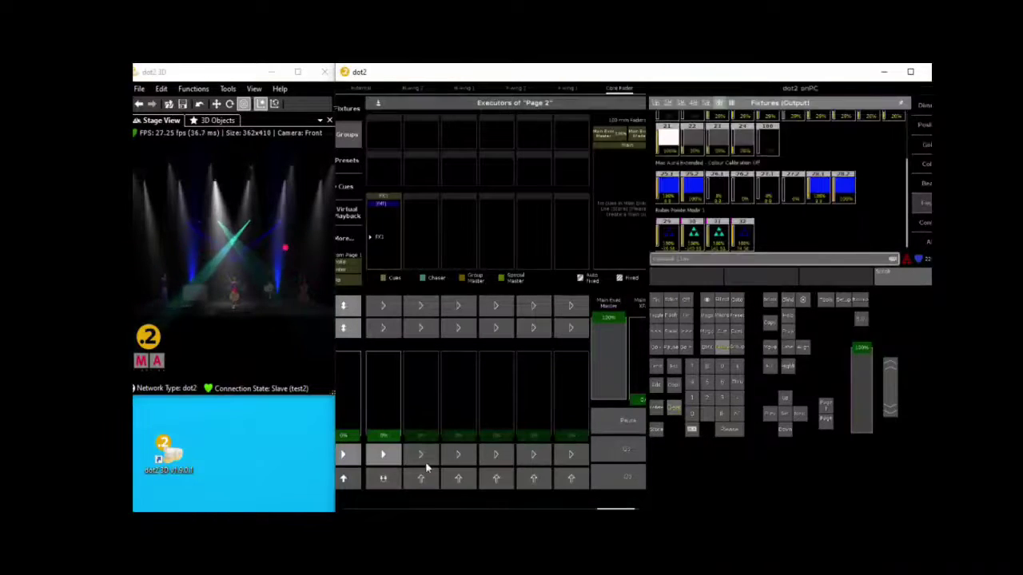
left_click_drag(388, 443, 401, 349)
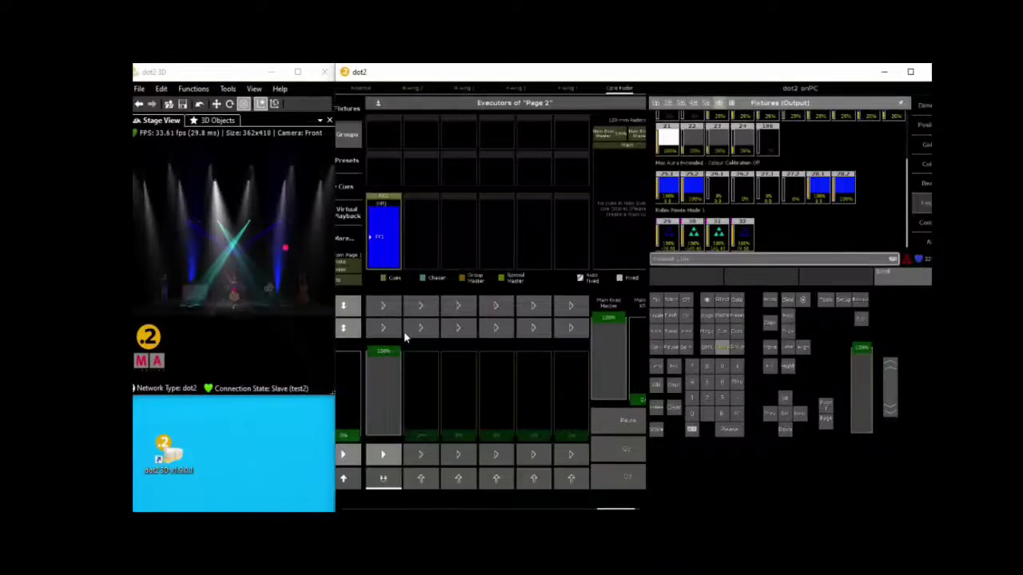
left_click_drag(396, 357, 364, 453)
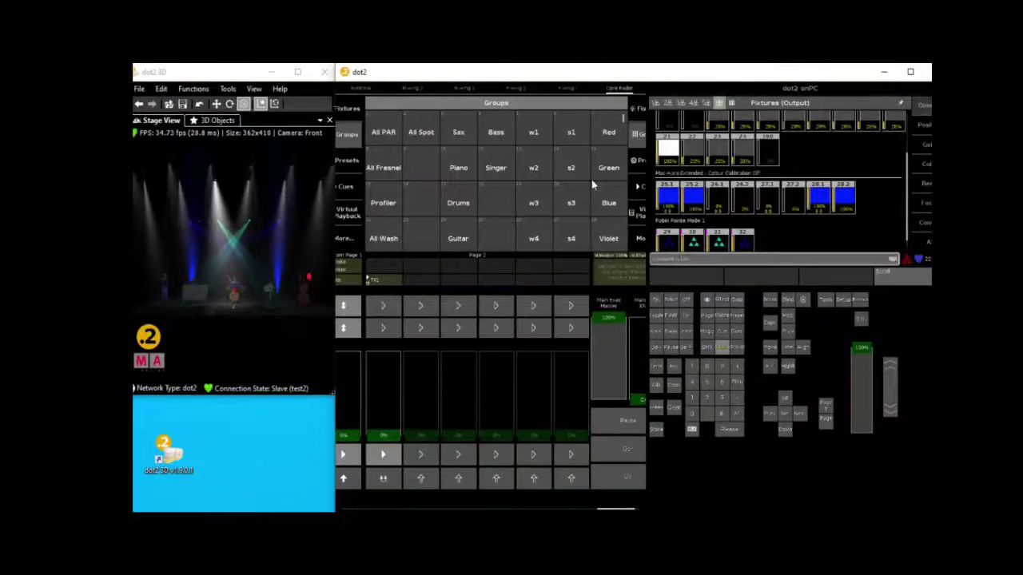
- Select the wash groups in the order w2, w3, w1, w4 and apply the Ramp Up Dimmer effect to them
left_click(539, 169)
left_click(535, 205)
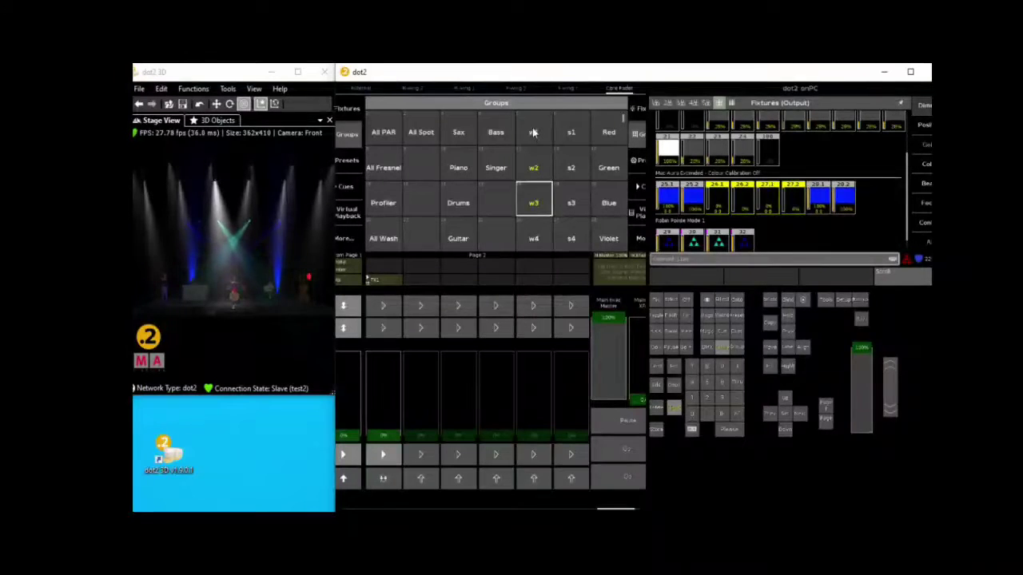
left_click(534, 132)
left_click(536, 242)
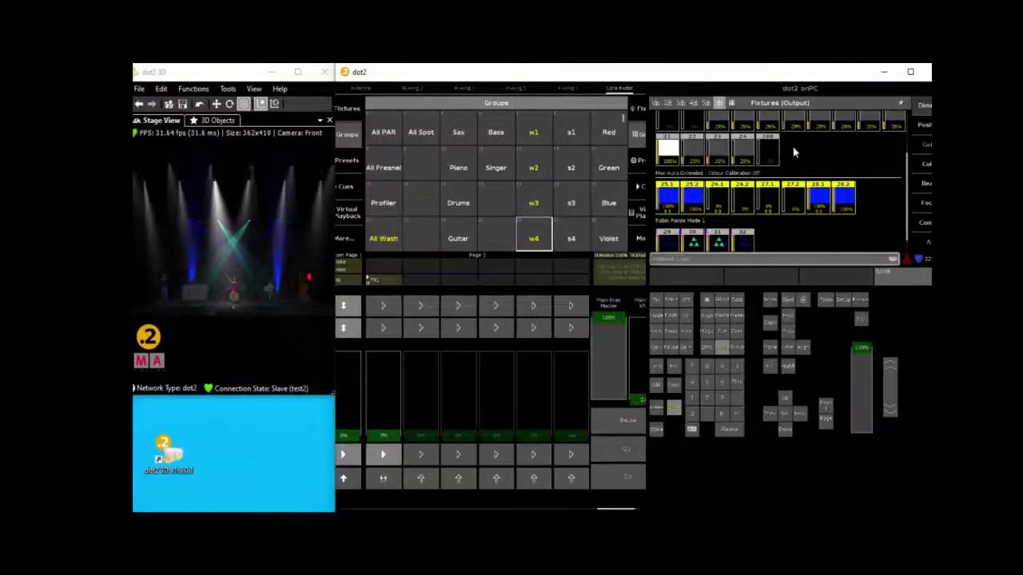
left_click(923, 110)
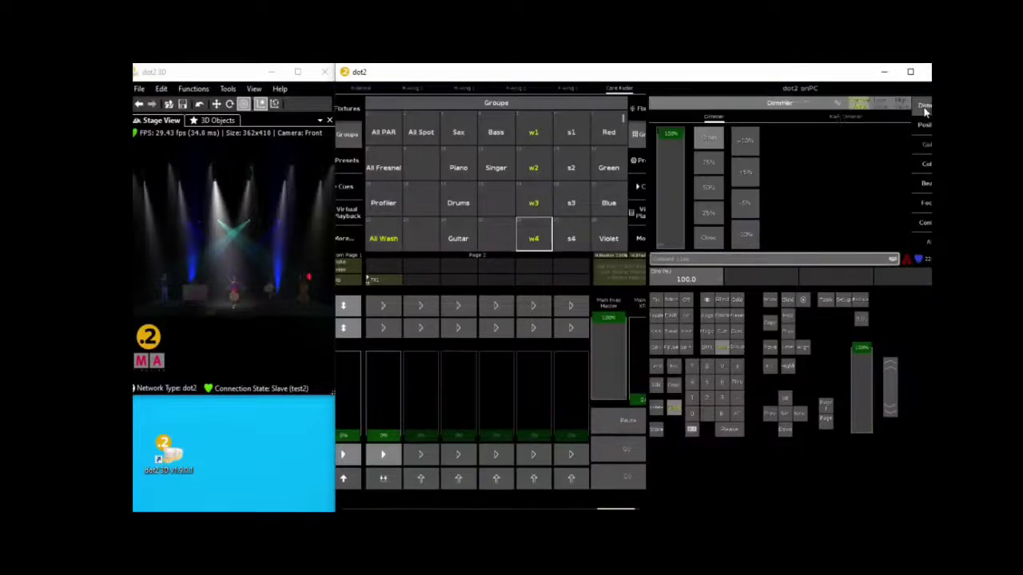
left_click(837, 108)
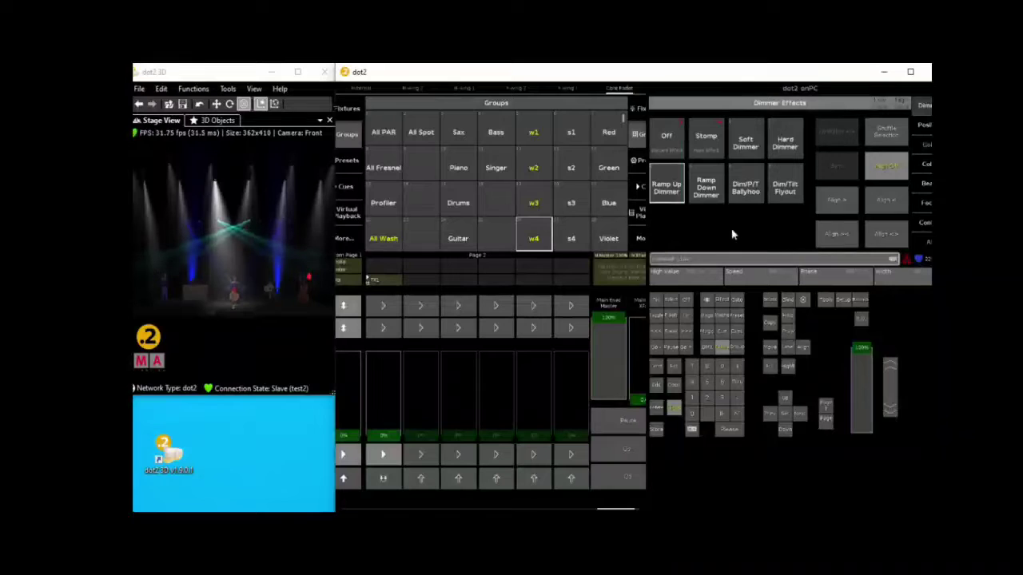
left_click(670, 194)
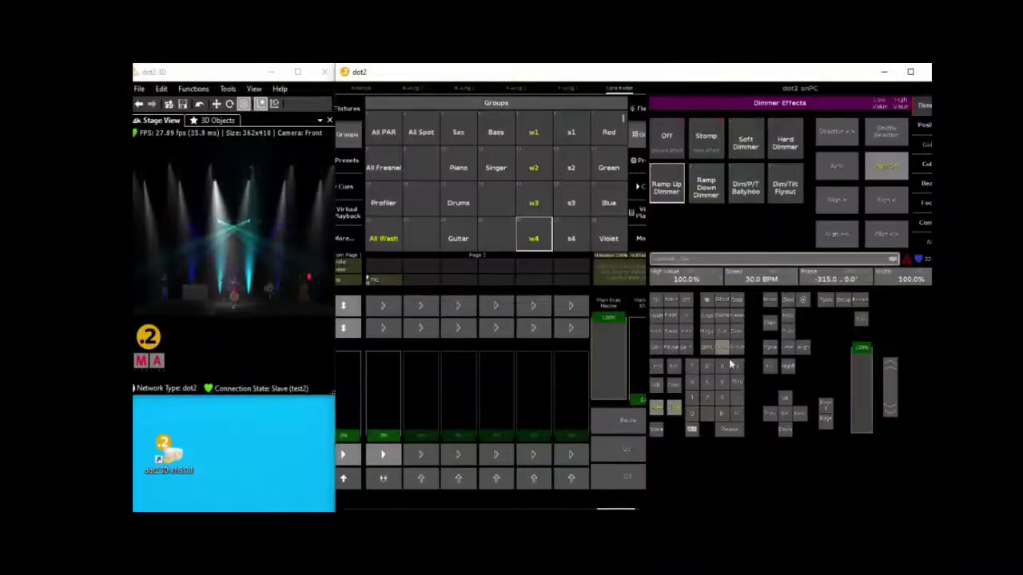
- Set the Ramp Up Dimmer effect to 4 blocks and slow its speed to 20 BPM
left_click(691, 429)
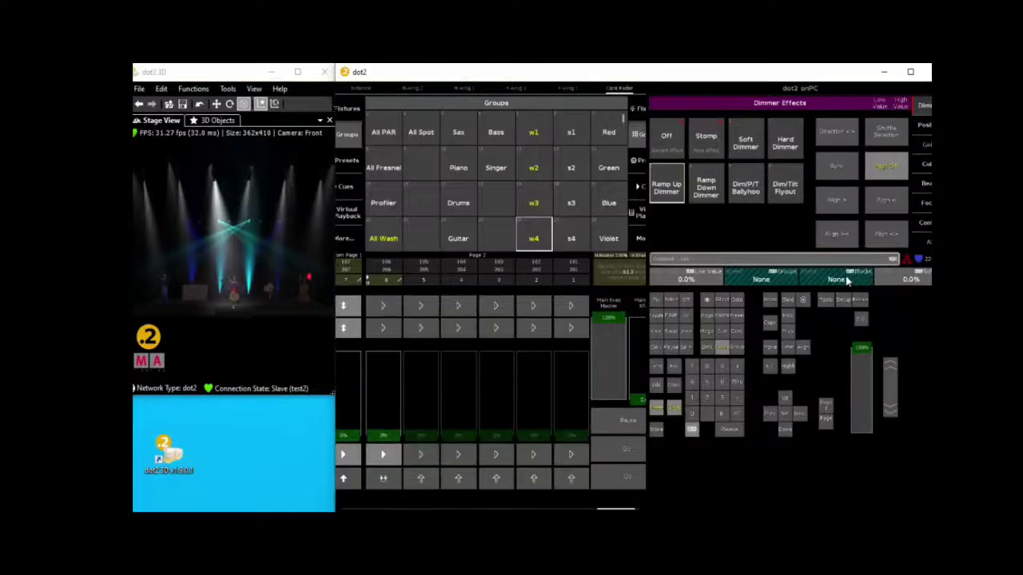
left_click(847, 279)
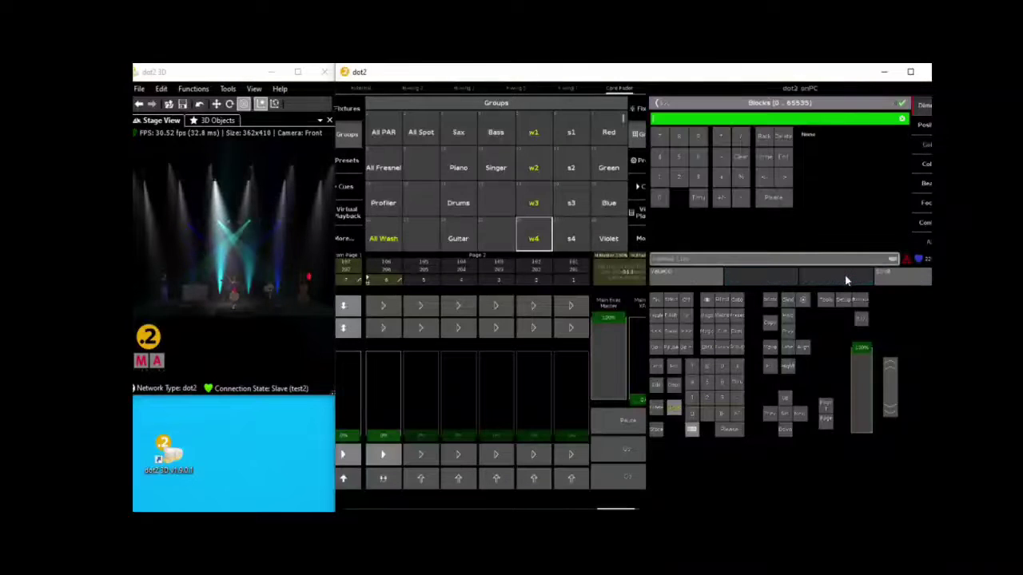
left_click(657, 157)
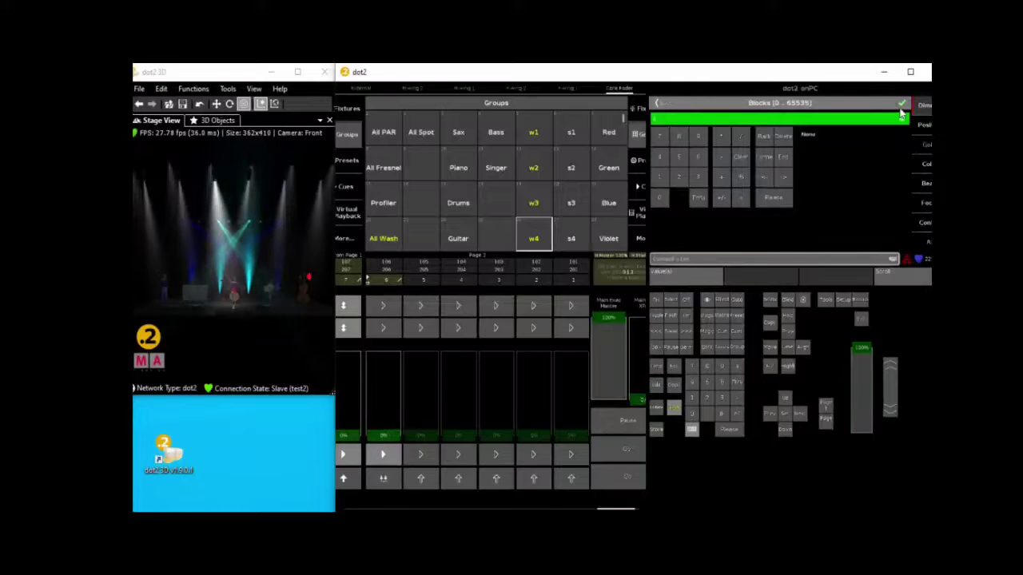
left_click(900, 106)
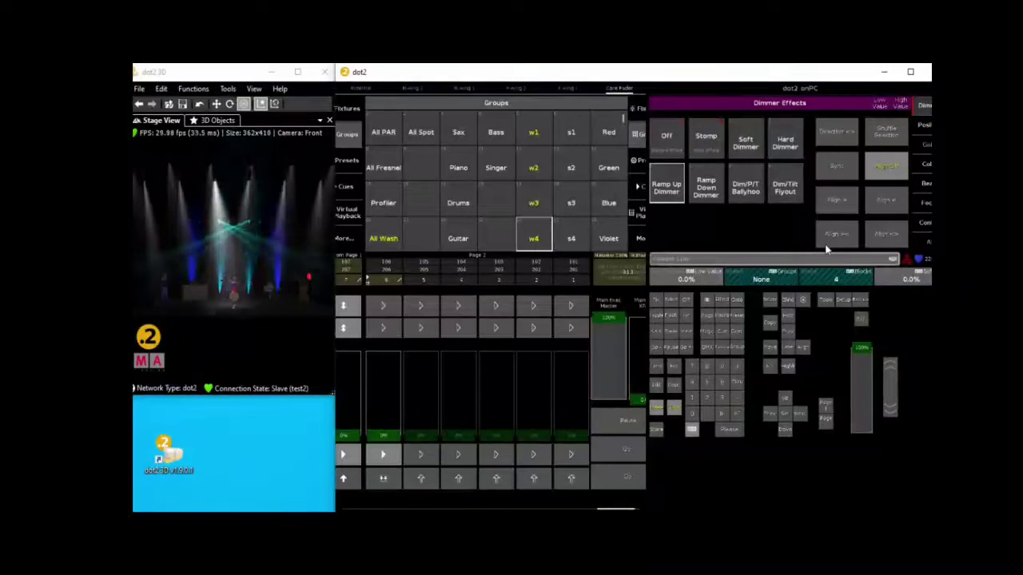
left_click(691, 429)
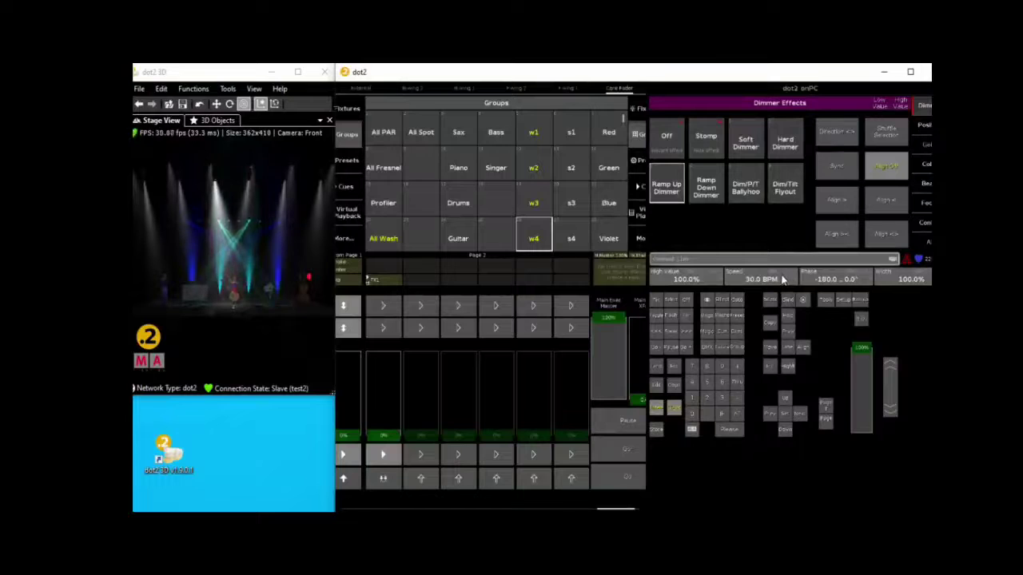
scroll(761, 292, "down", 7)
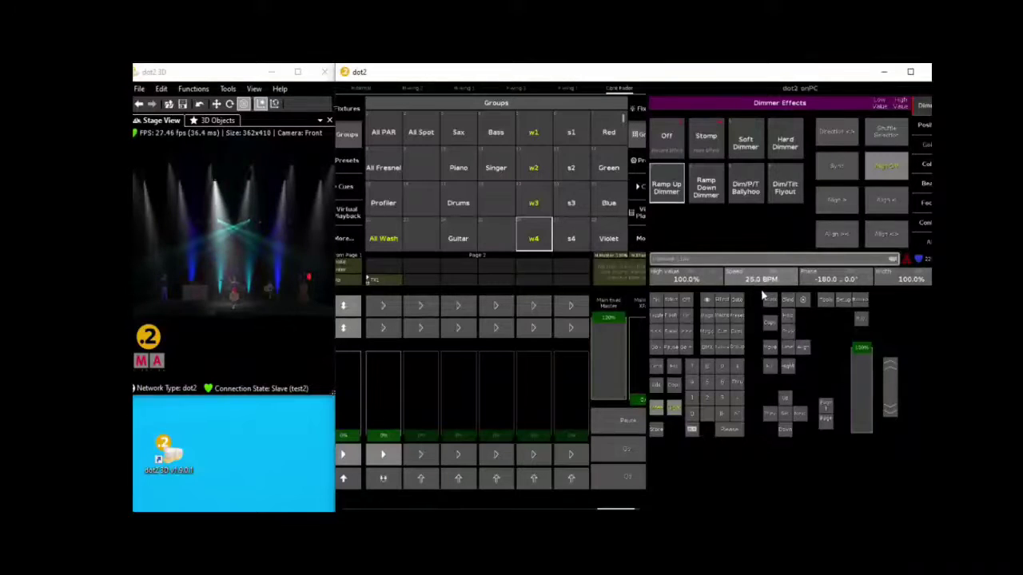
scroll(762, 294, "down", 3)
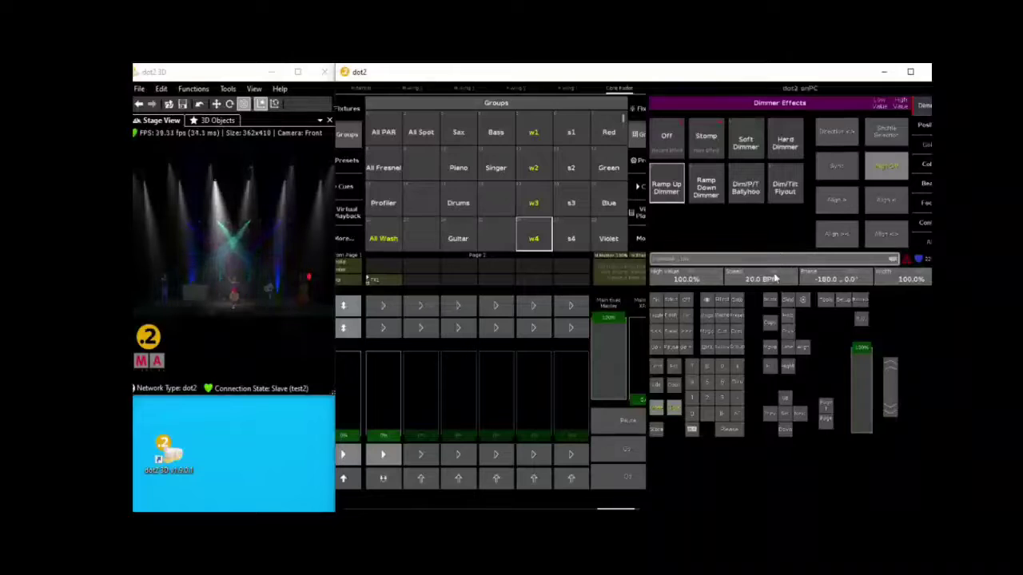
- Store the wash dimmer effect on the empty executor next to FX1 and name it FX2
left_click(655, 430)
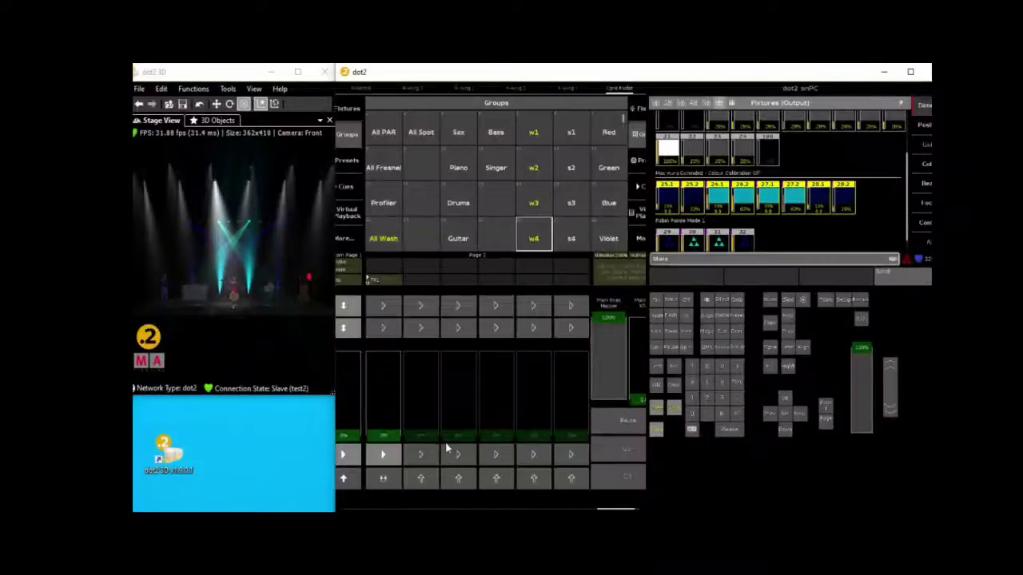
left_click(420, 458)
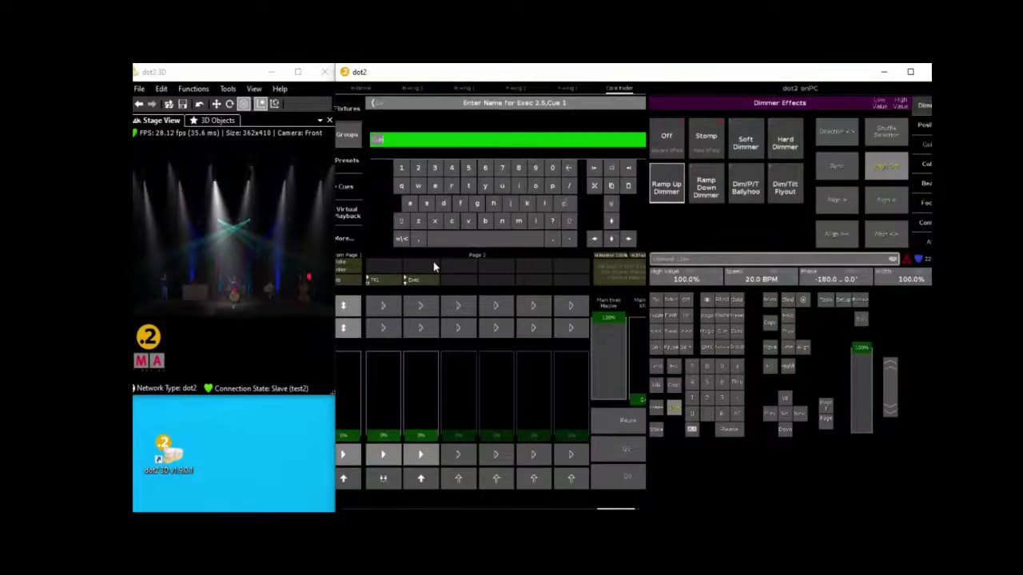
left_click(434, 267)
type("FX2")
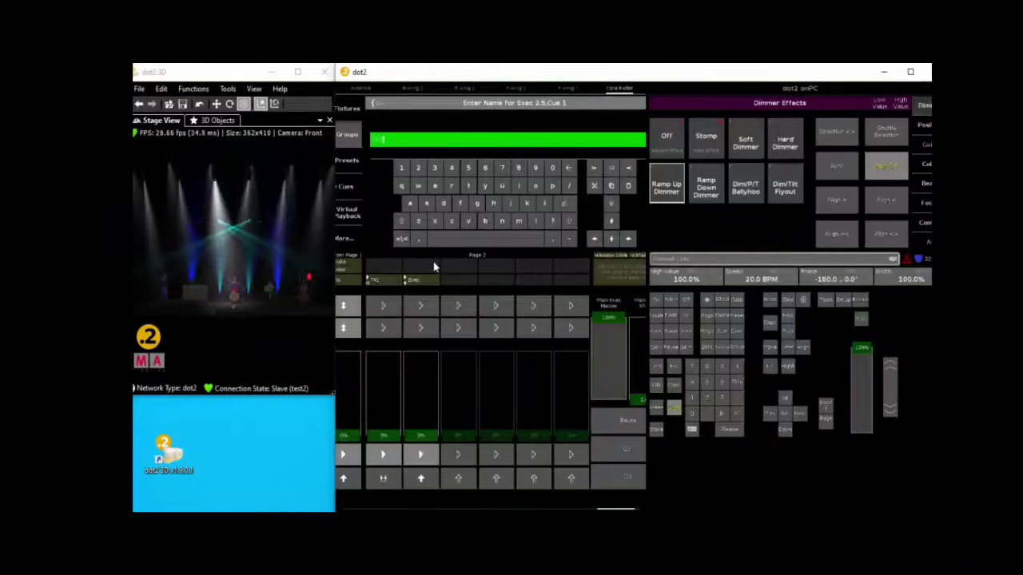
key("Return")
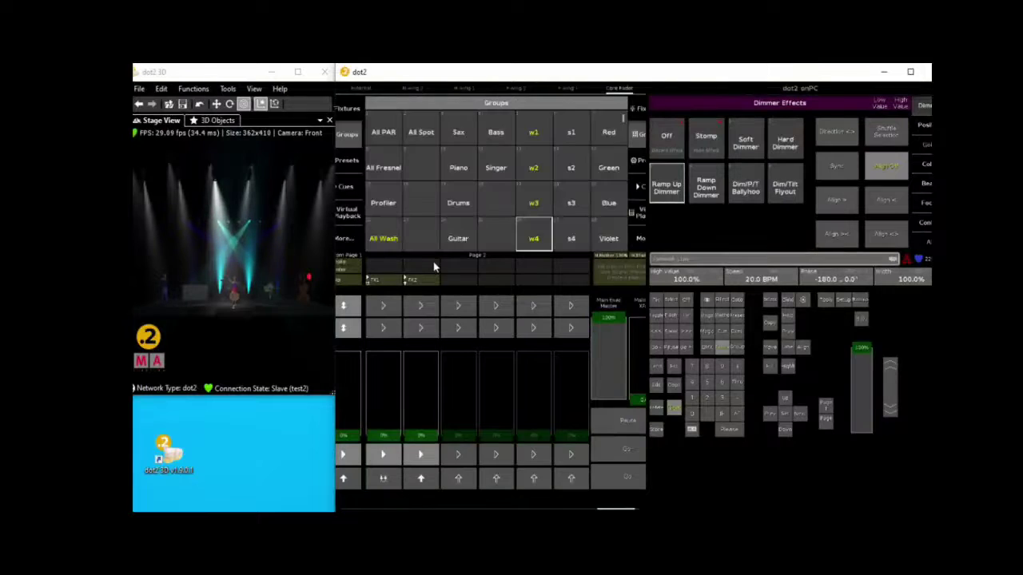
- Change the FX2 executor's lower button function from Flash to Learn and clear the programmer
left_click(421, 284)
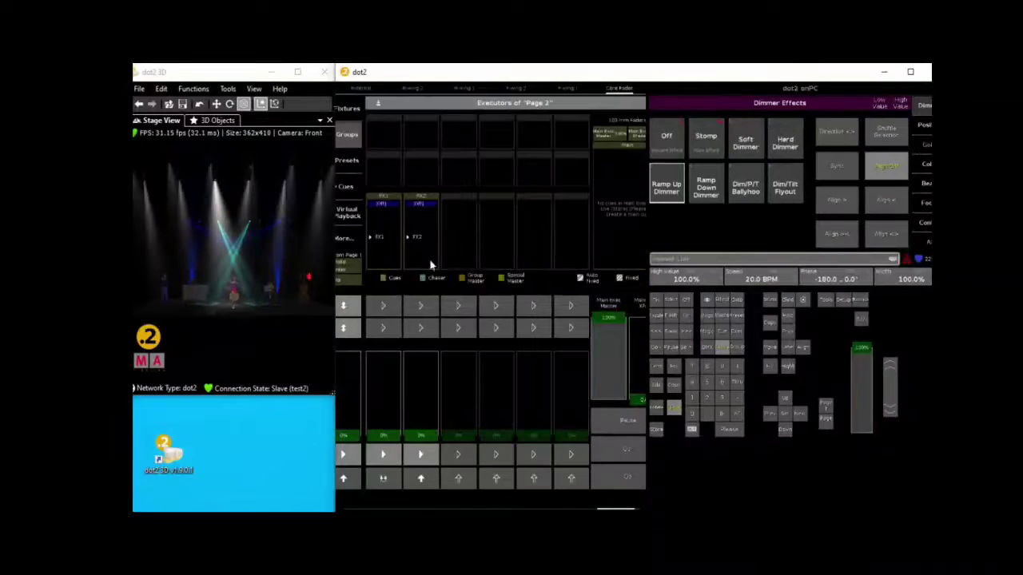
left_click(423, 230)
left_click(611, 242)
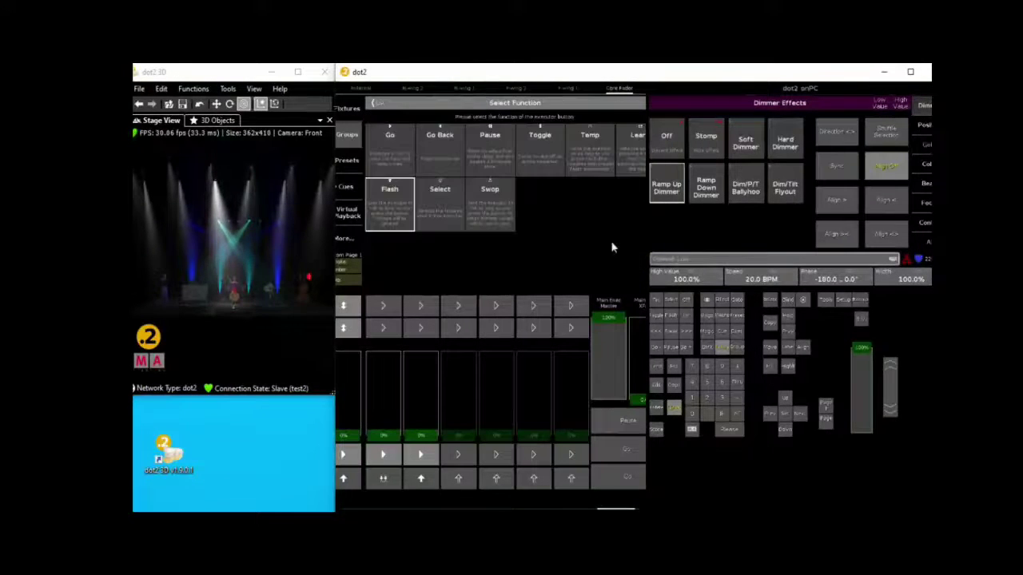
left_click(637, 142)
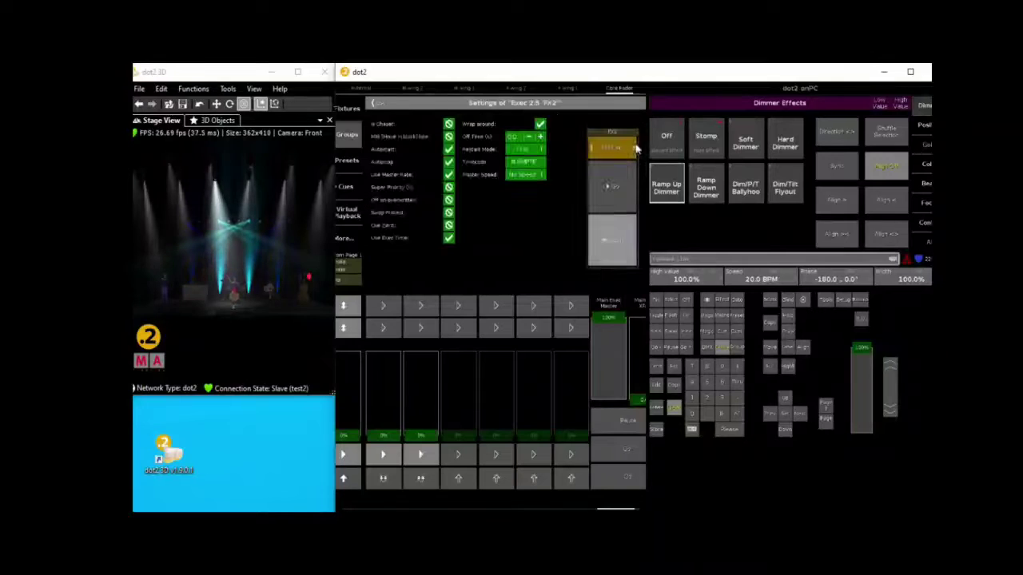
left_click(377, 105)
left_click(674, 409)
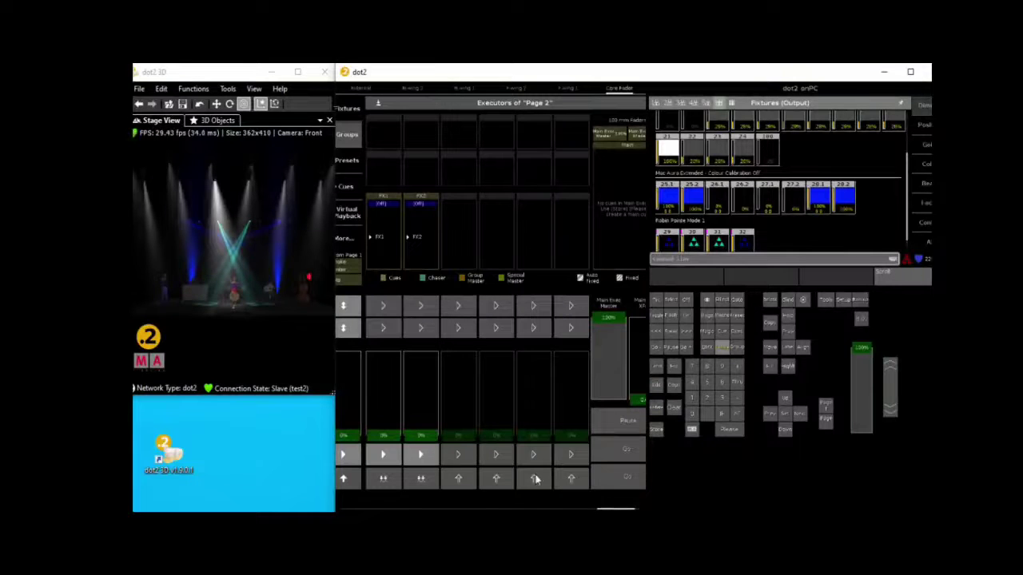
- Move and widen the dot2 window and shift its view to show the section executors, FX1 and FX2 beside the 3D stage
left_click_drag(336, 330, 319, 323)
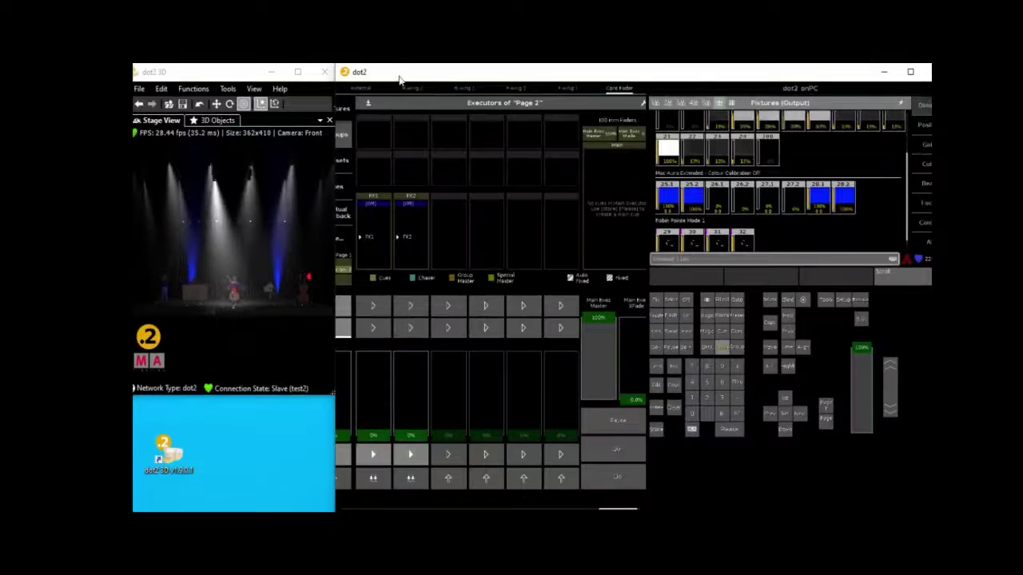
left_click_drag(399, 77, 409, 80)
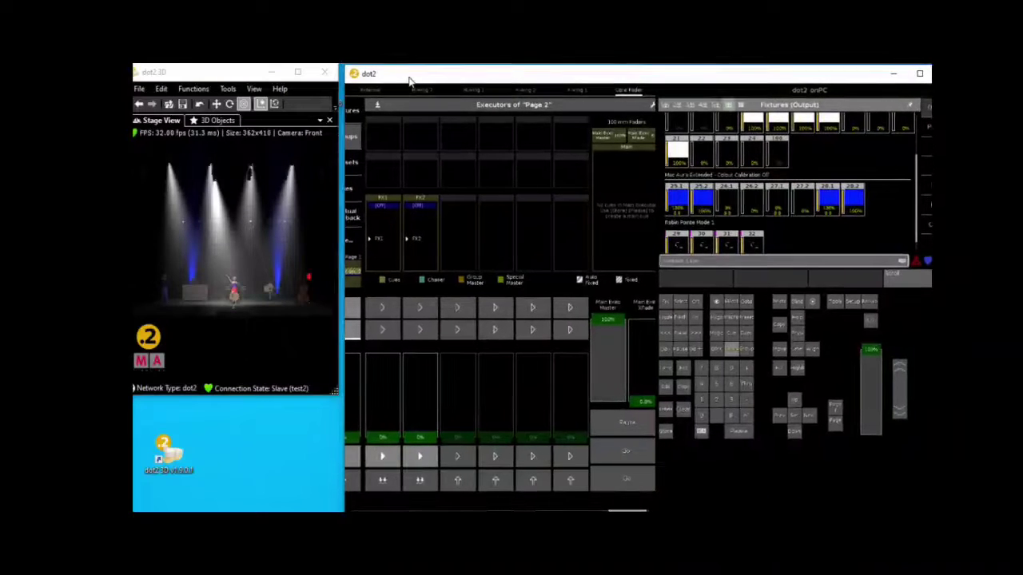
left_click_drag(341, 301, 309, 302)
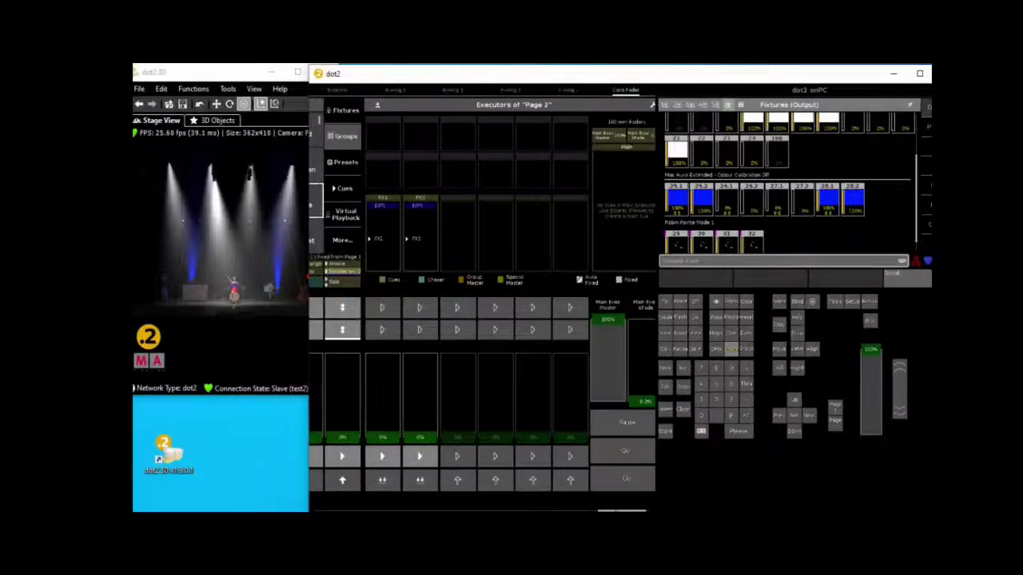
left_click_drag(616, 509, 580, 509)
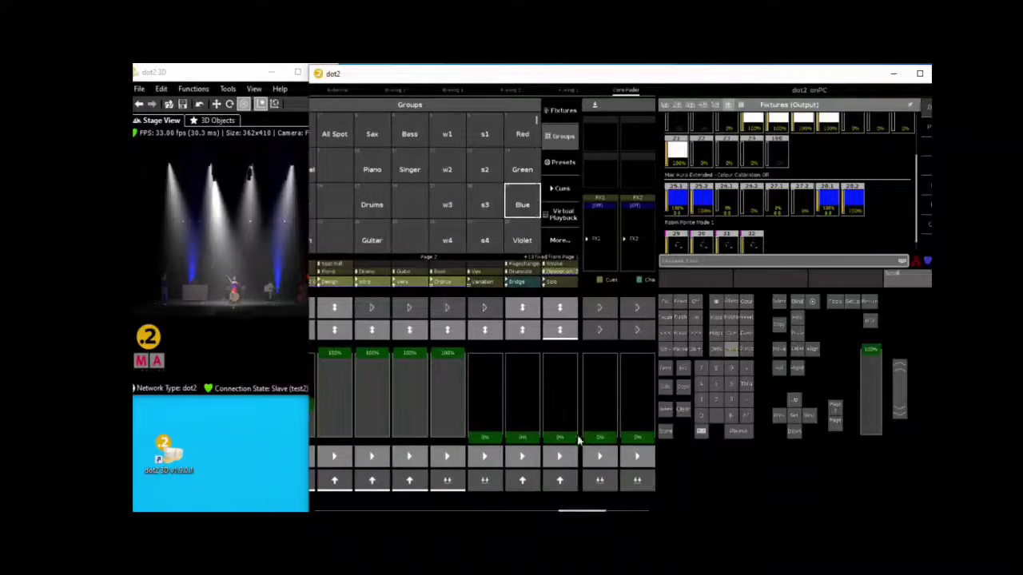
left_click_drag(485, 80, 522, 83)
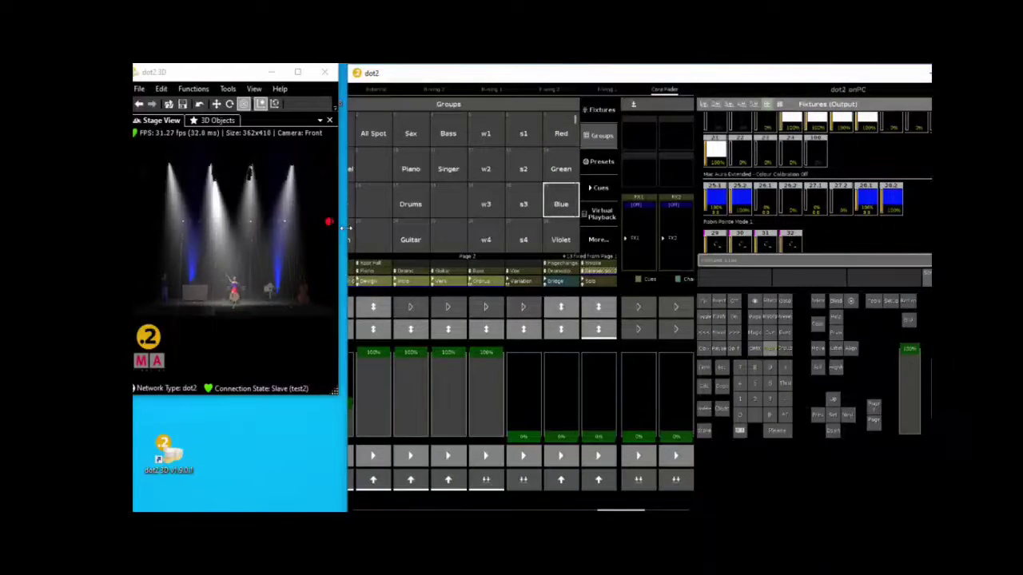
left_click_drag(345, 228, 316, 225)
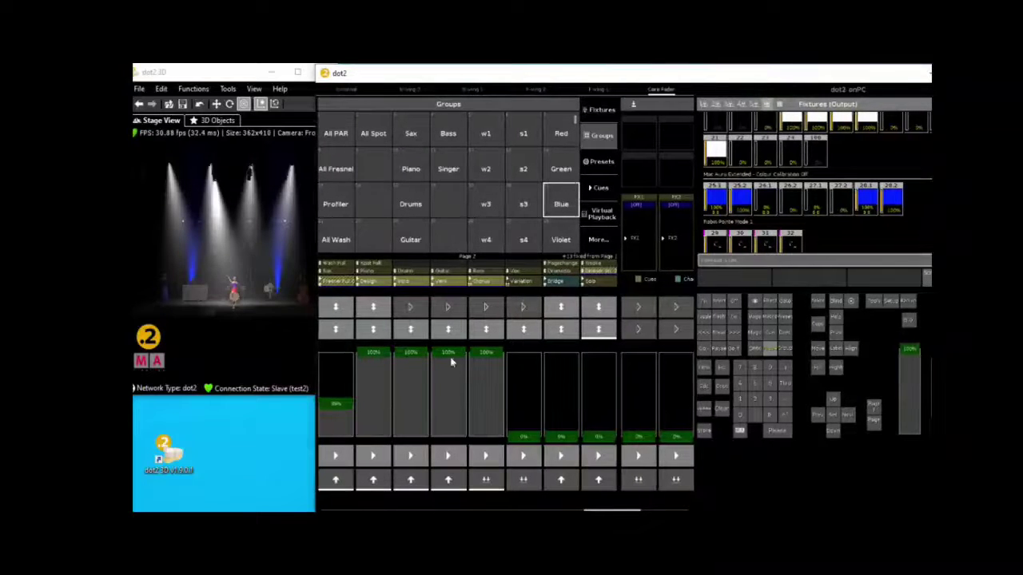
- Fade the Chorus, Verse, Intro and Design executors down to 0% and switch off the active button executor above Solo
left_click_drag(480, 353, 475, 456)
left_click_drag(446, 354, 441, 448)
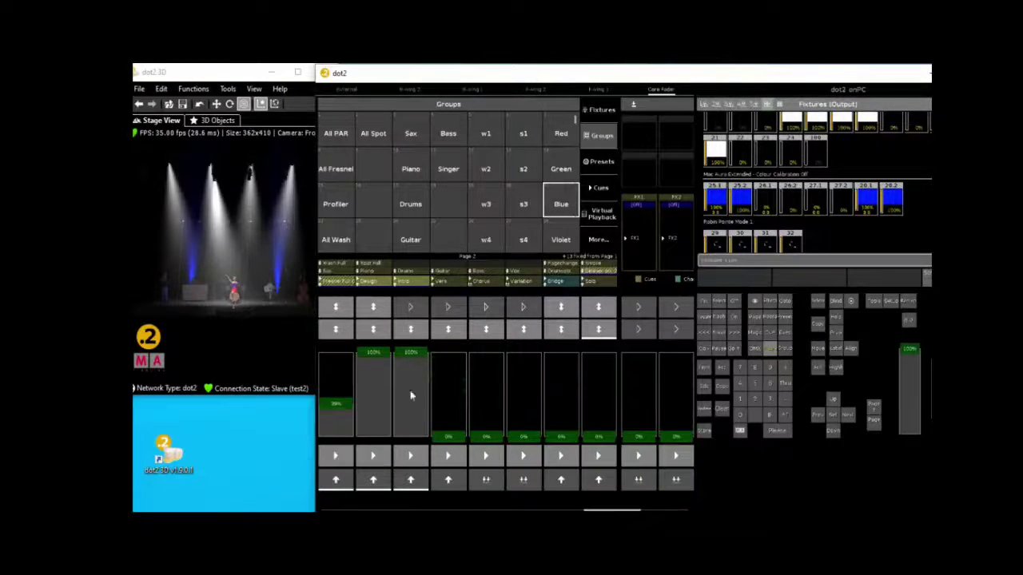
left_click_drag(409, 355, 375, 438)
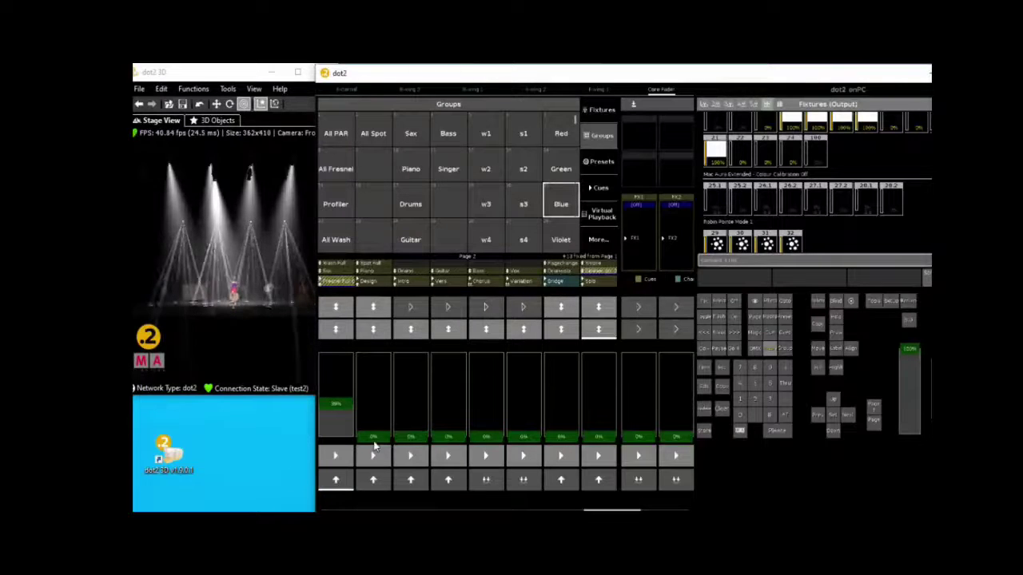
left_click(599, 330)
left_click(602, 332)
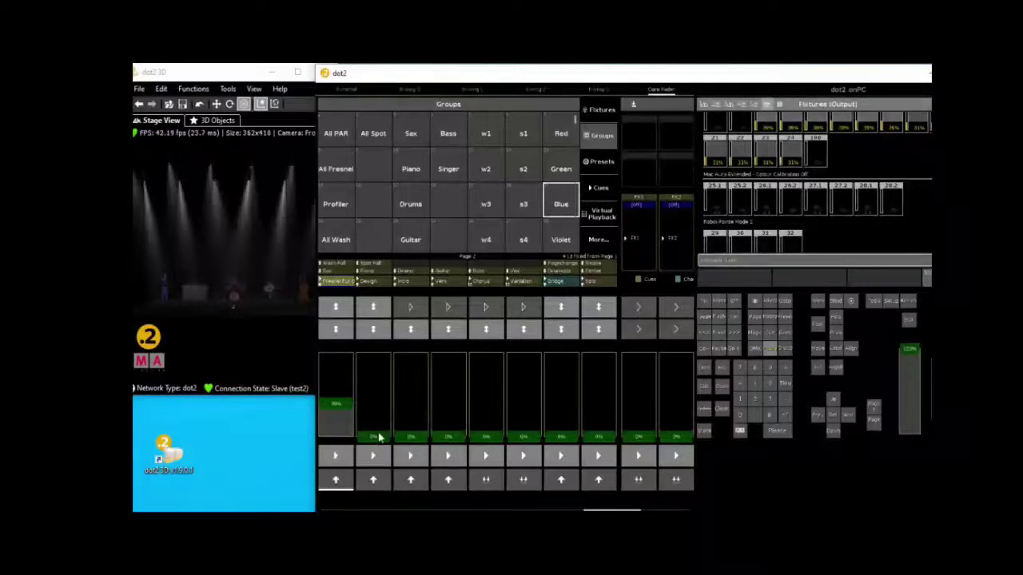
- Raise Design and Intro to 100%, play Chorus and switch to Verse at 100%, and set the Fresnel executor to about 50%
left_click_drag(378, 440, 385, 342)
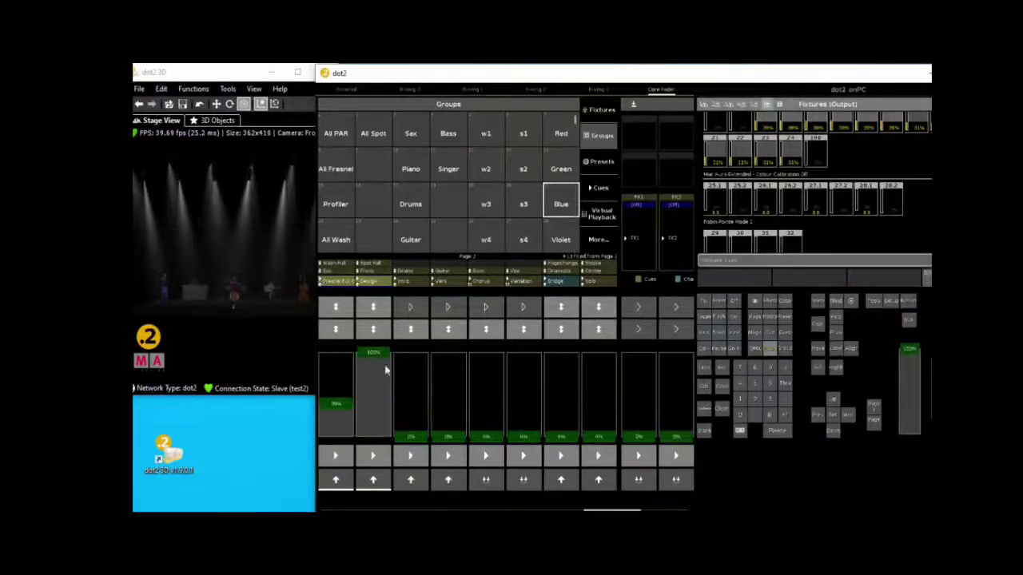
left_click_drag(409, 440, 424, 353)
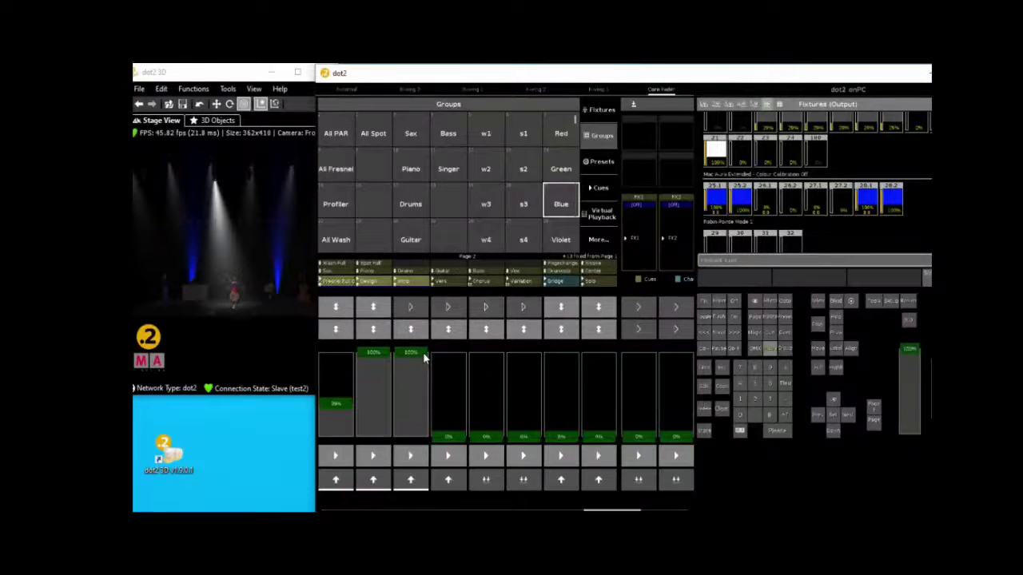
left_click_drag(484, 440, 508, 343)
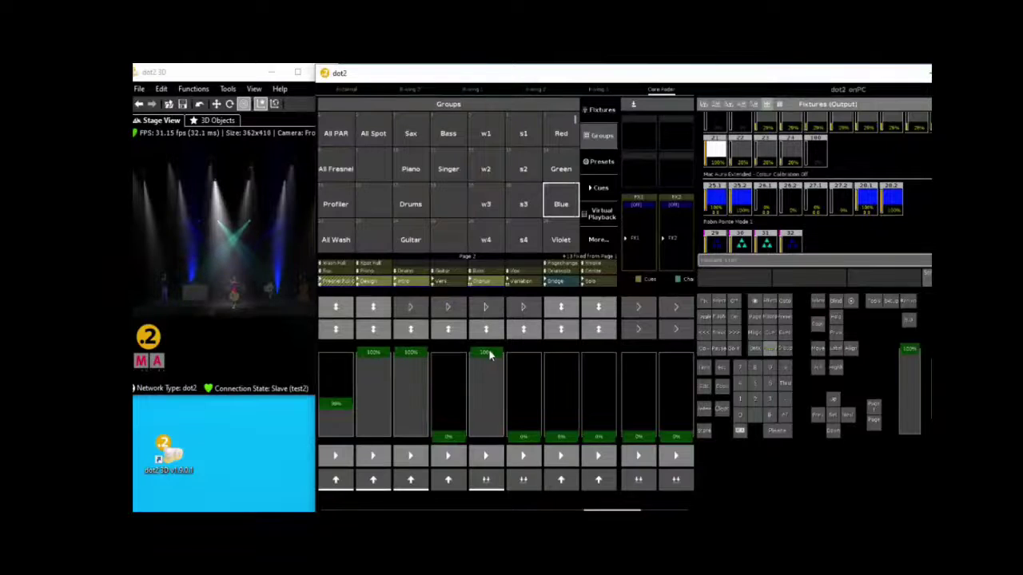
left_click_drag(491, 354, 458, 341)
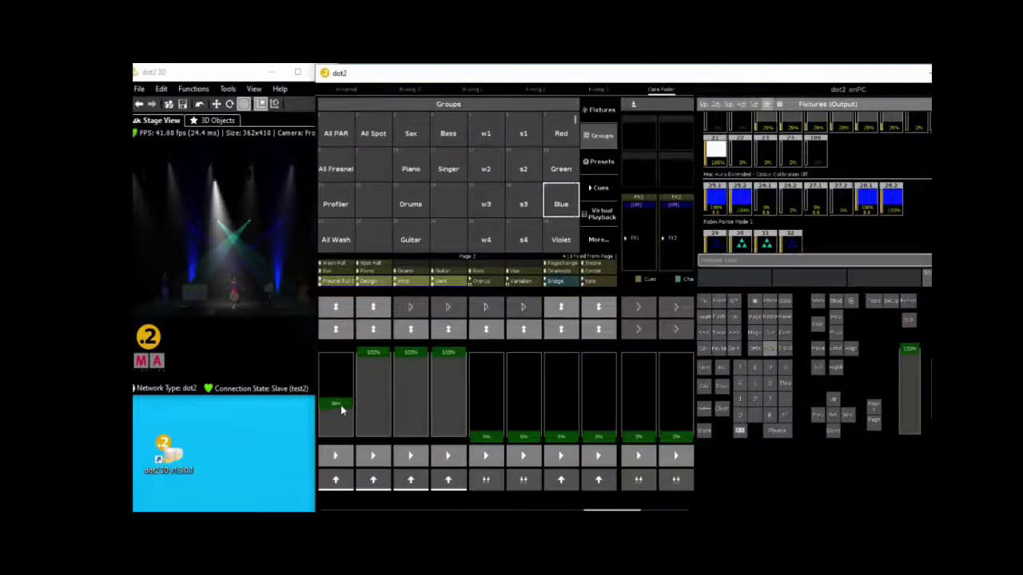
left_click_drag(340, 405, 337, 400)
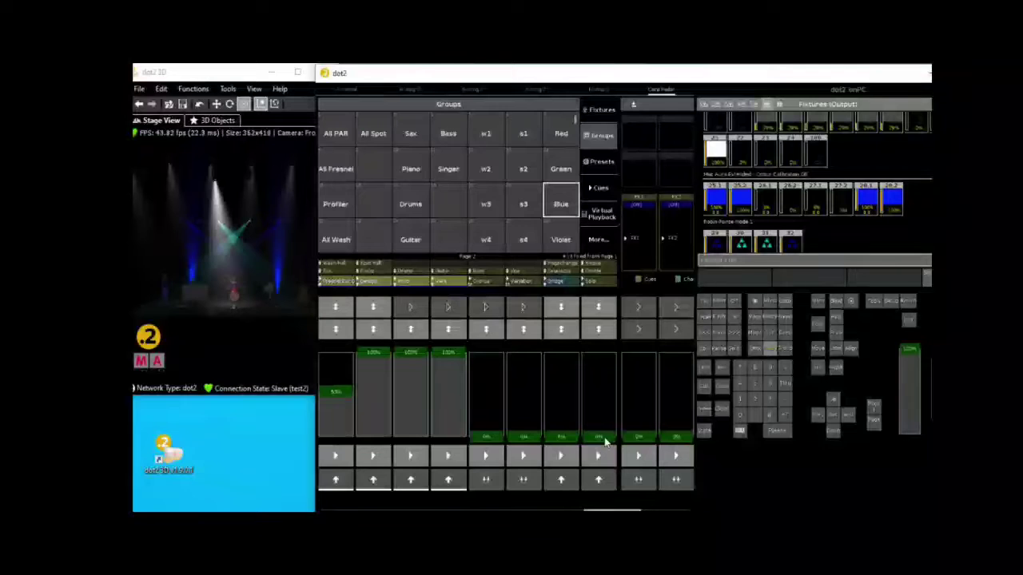
- Bring Solo, FX1 and FX2 up to 100% with the Piano light on, and trigger the Pagechange executor
left_click_drag(604, 442, 604, 352)
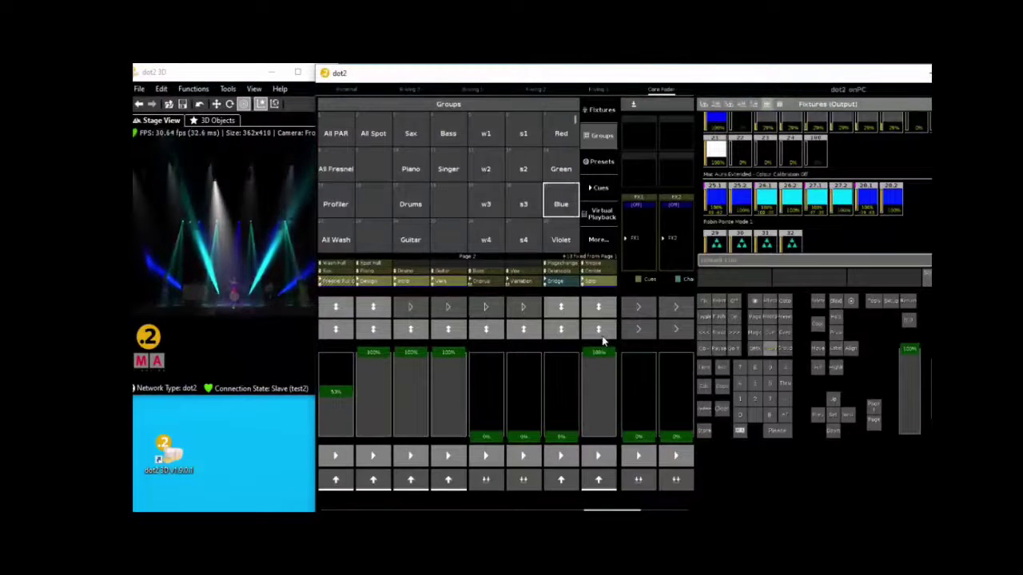
left_click(375, 330)
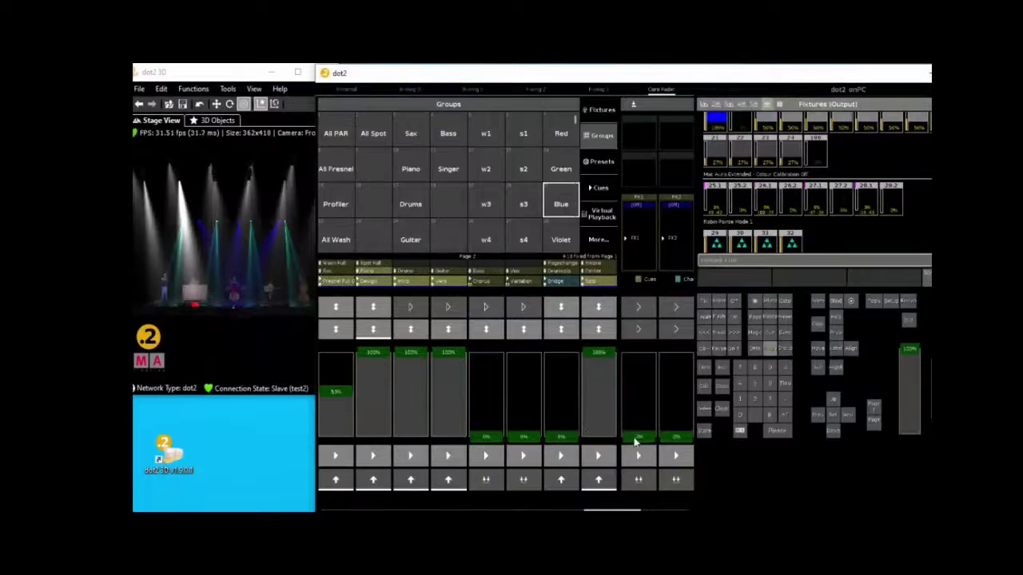
left_click_drag(638, 439, 642, 353)
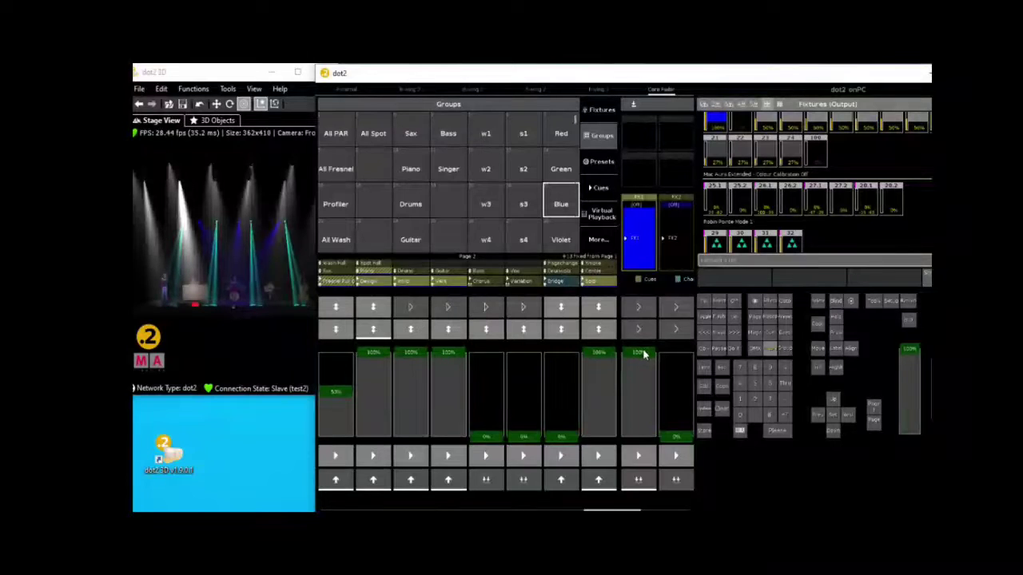
left_click_drag(669, 436, 678, 356)
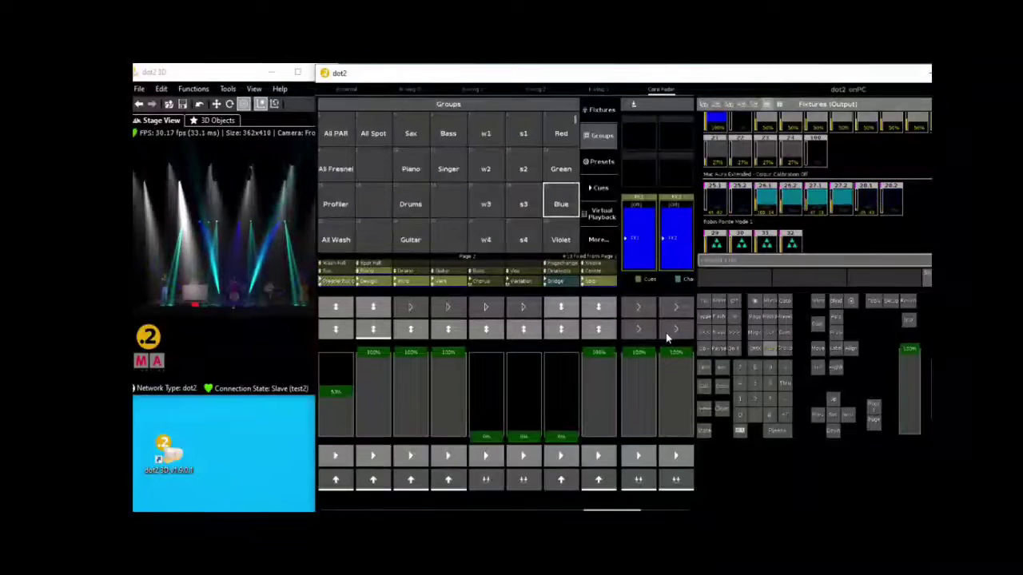
left_click(562, 309)
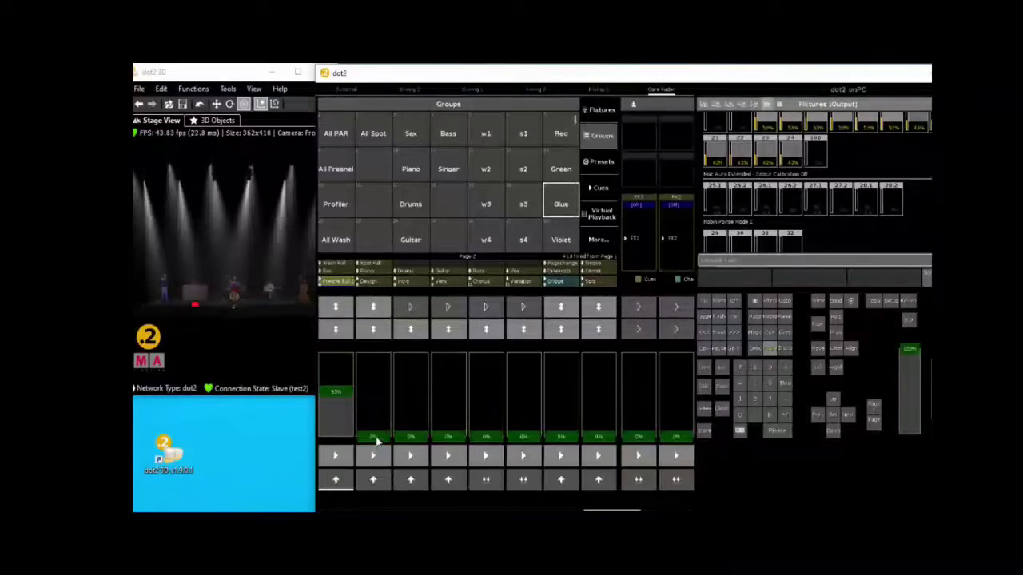
- Switch on the Drums light, raise Design to 100%, and play Bridge at 100% before fading it back to 0%
left_click(408, 332)
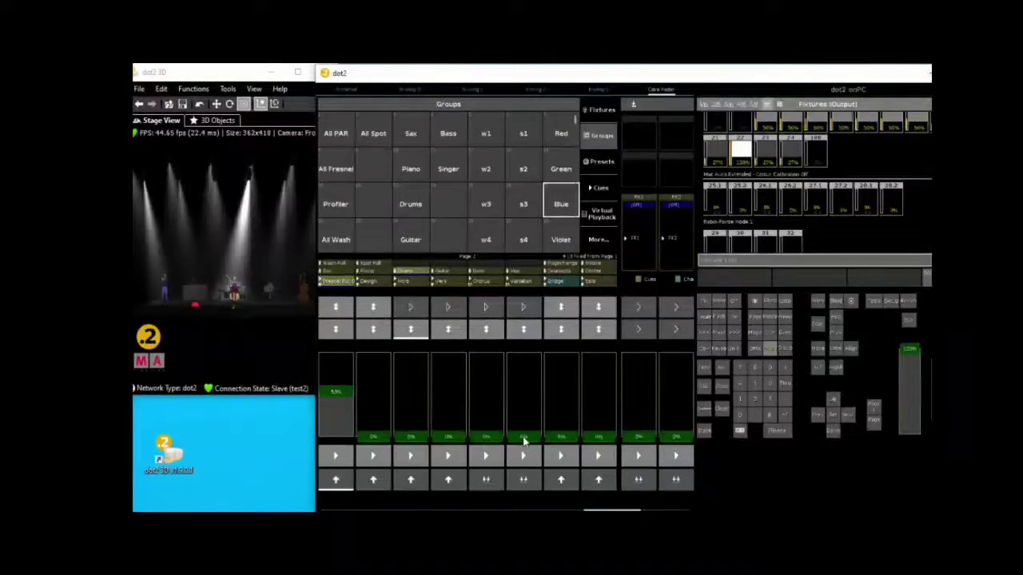
left_click_drag(373, 437, 381, 349)
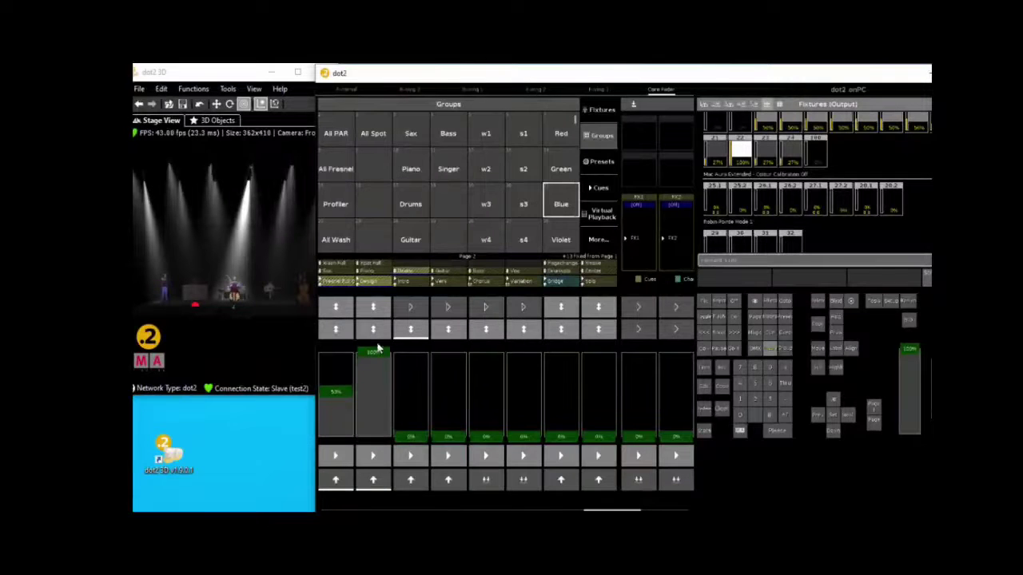
left_click_drag(564, 437, 579, 354)
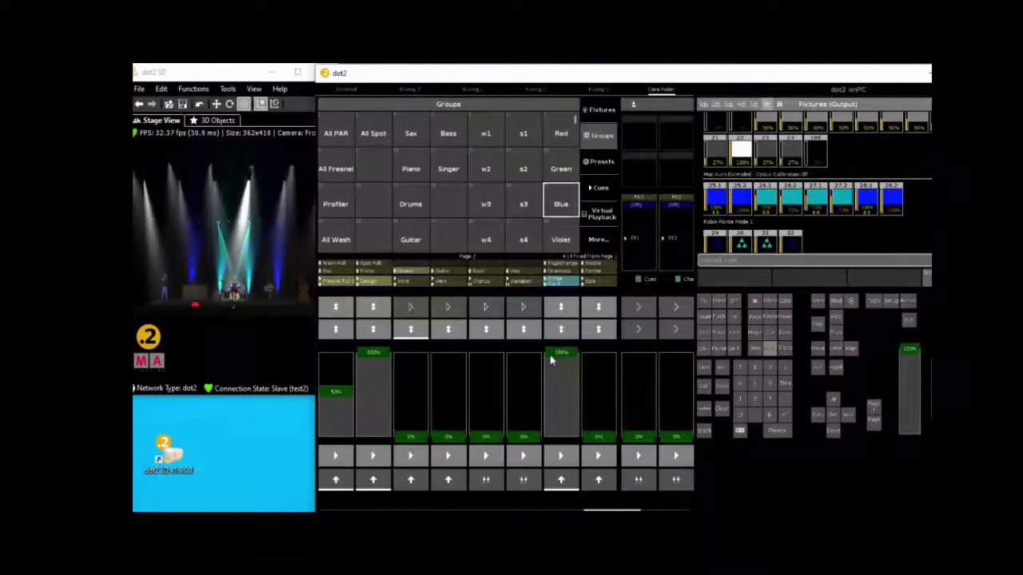
left_click_drag(557, 357, 561, 435)
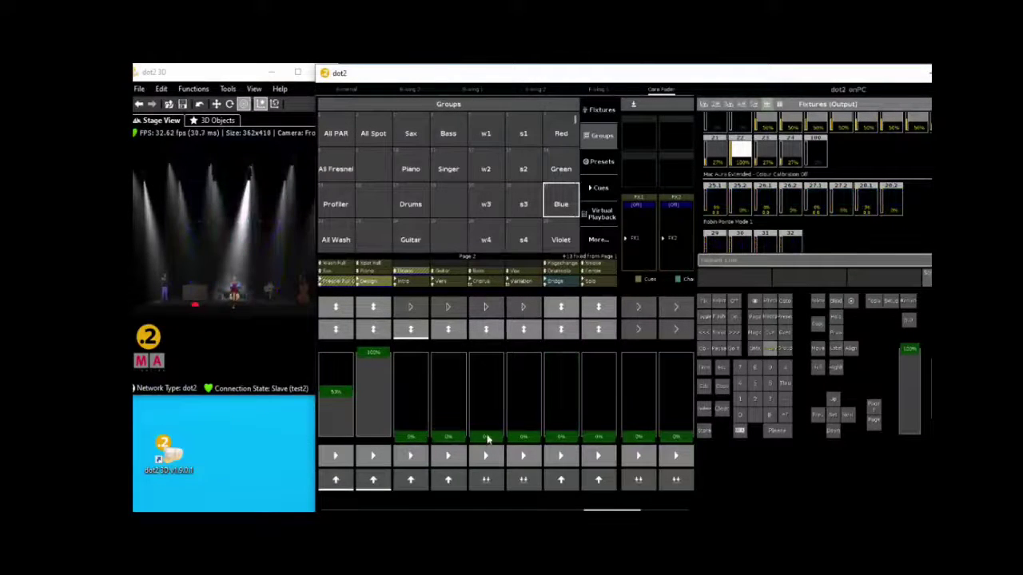
- Raise the Chorus and Variation executors to 100% and add the FX1 and FX2 effects at 100%
left_click_drag(486, 436, 501, 337)
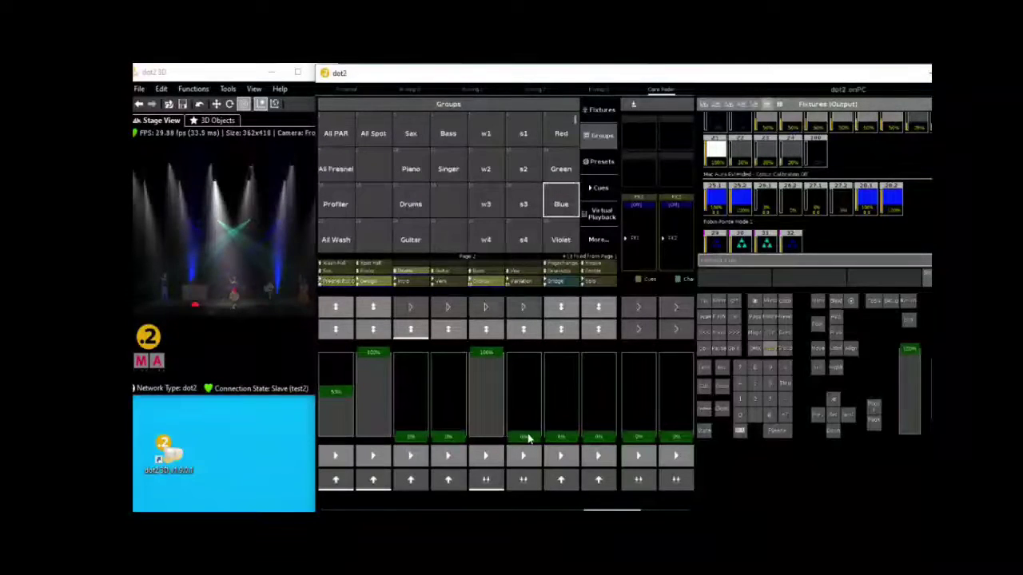
left_click_drag(526, 442, 540, 347)
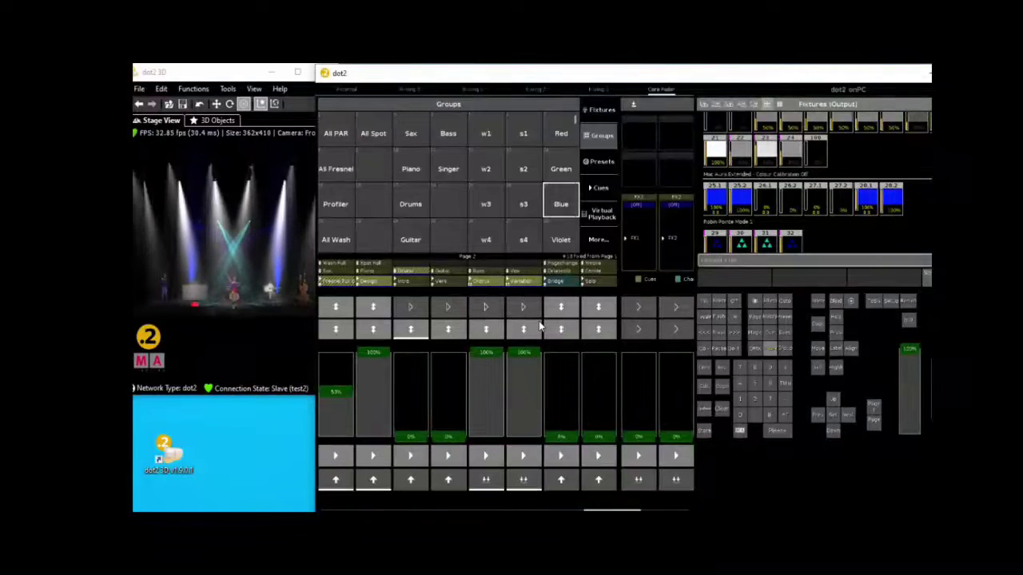
left_click_drag(636, 438, 642, 346)
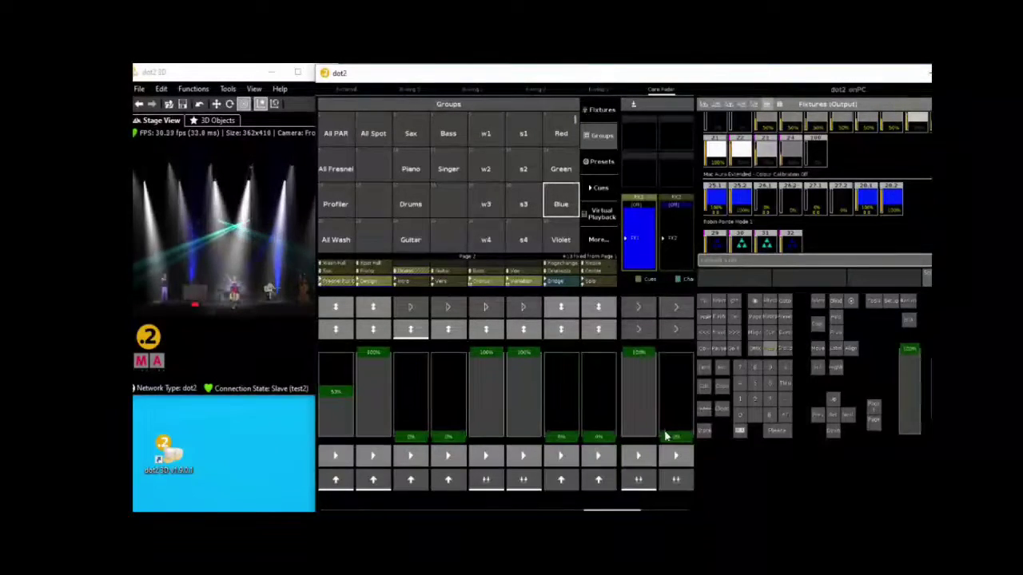
left_click_drag(676, 439, 685, 334)
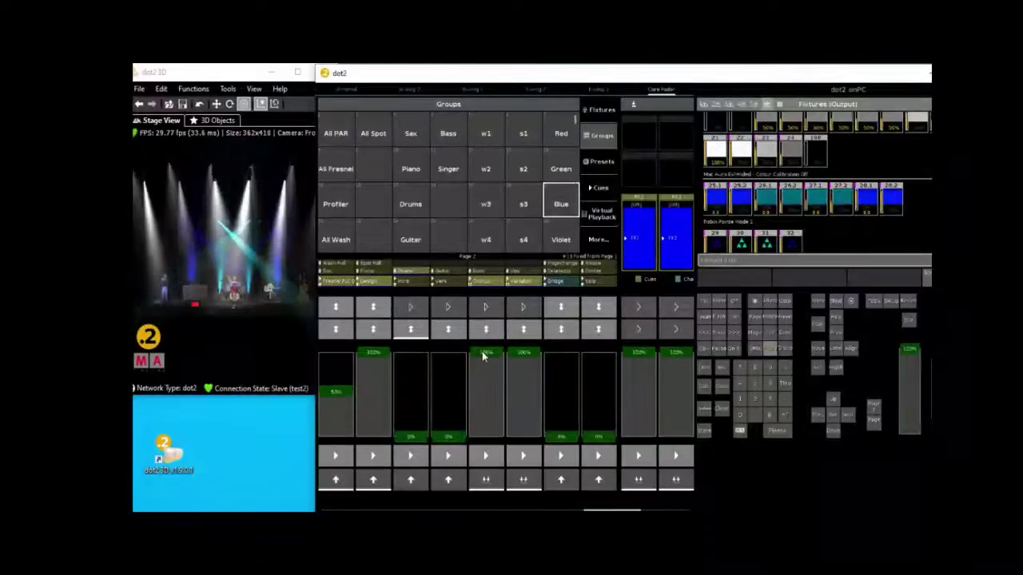
- Fade out the Chorus, Variation, FX1 and FX2 executors, leaving Design up
left_click_drag(482, 356, 484, 455)
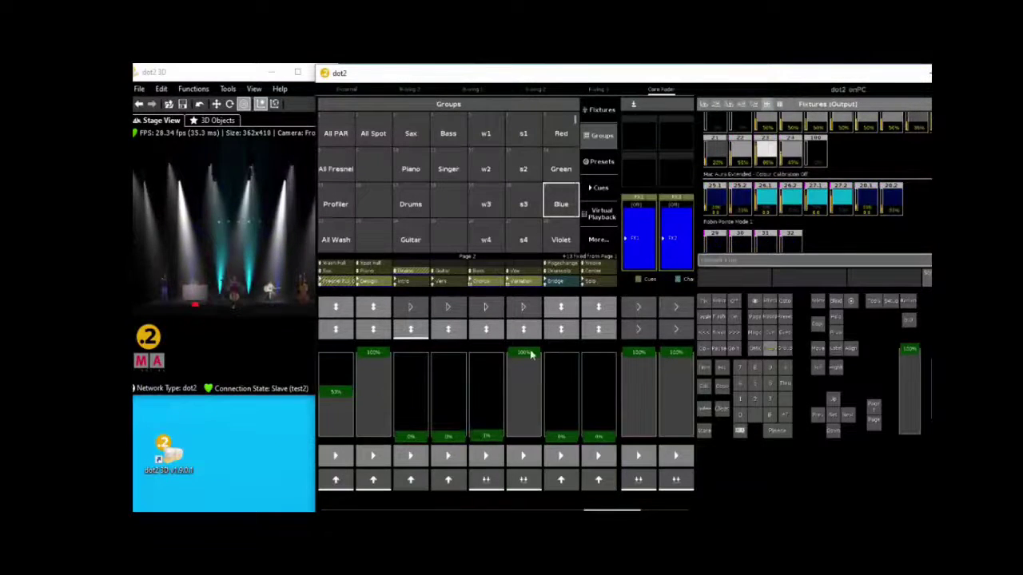
left_click_drag(525, 354, 529, 478)
left_click_drag(642, 353, 641, 438)
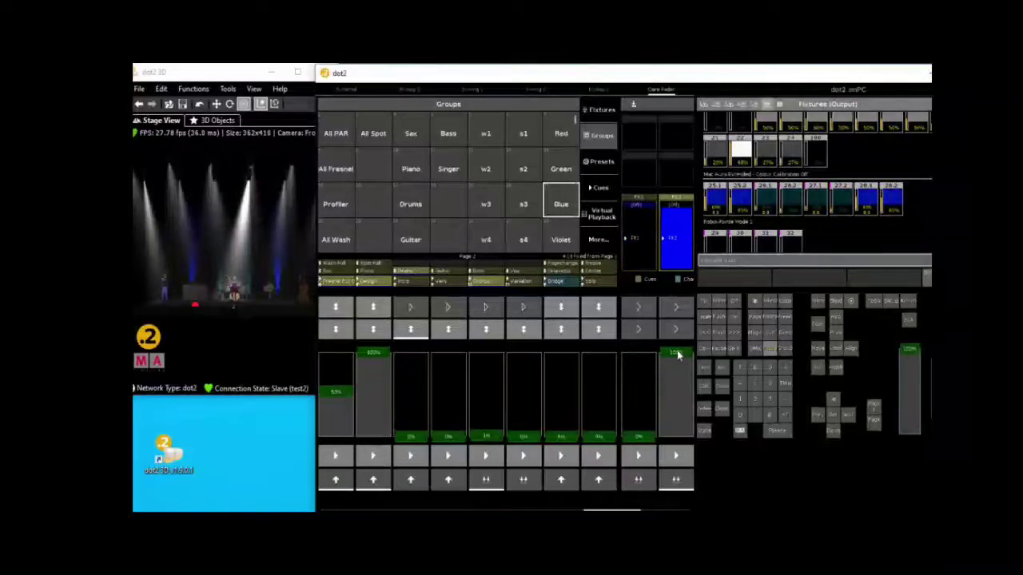
left_click_drag(679, 356, 659, 447)
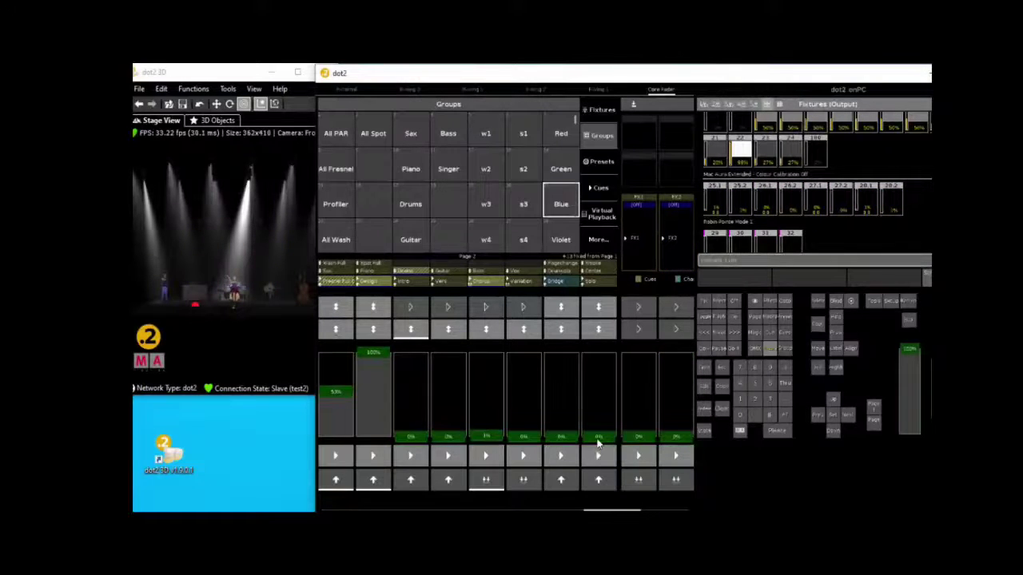
- Bring Solo up to 100%, switch the musician highlight to Bass, and raise Verse to 100%
left_click_drag(597, 445, 614, 354)
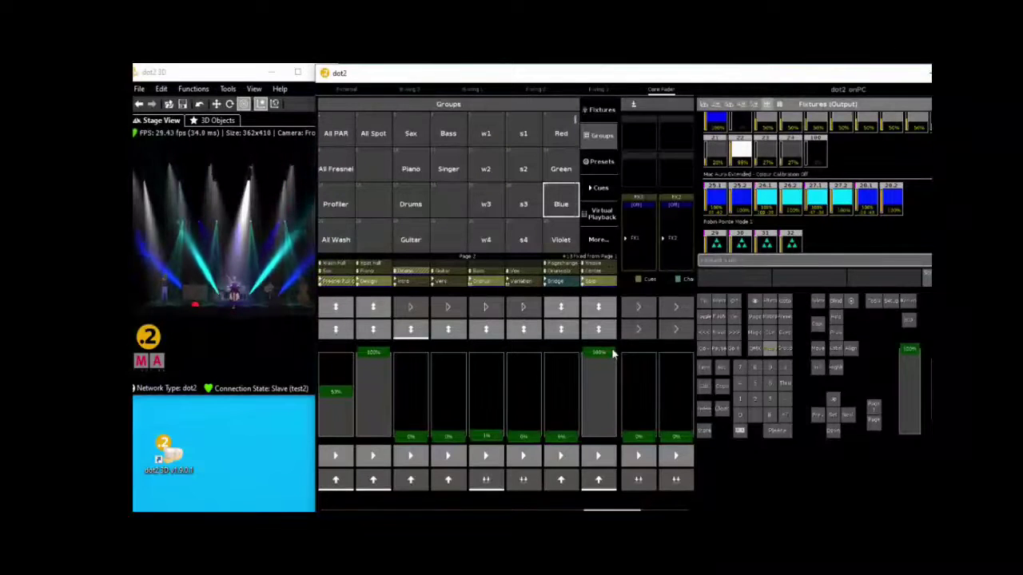
left_click(488, 331)
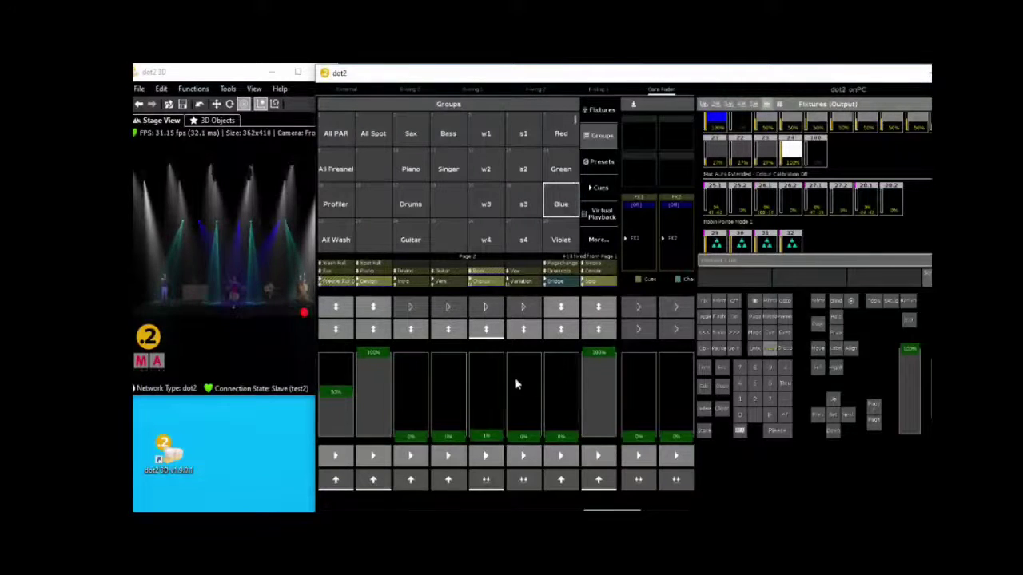
left_click_drag(457, 441, 453, 352)
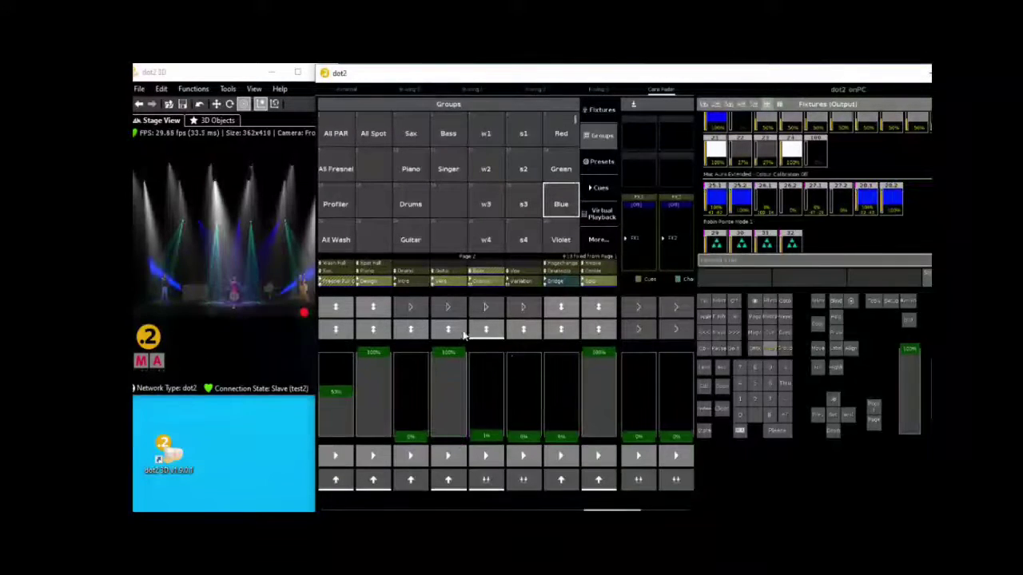
- Fade out Solo and Verse and bring the Intro executor up to 100%
left_click_drag(598, 358, 588, 444)
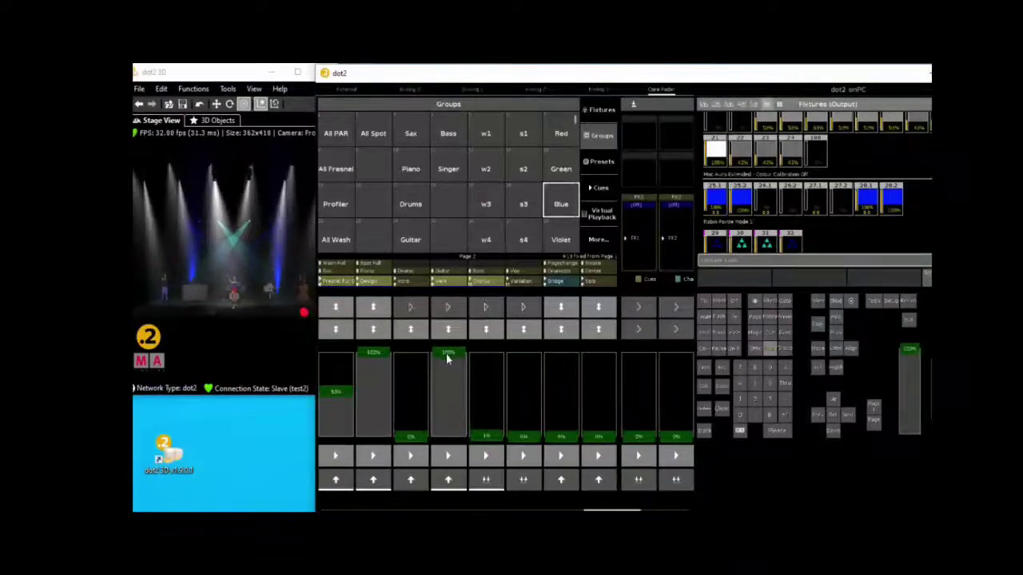
left_click_drag(446, 359, 436, 435)
left_click_drag(416, 383, 440, 360)
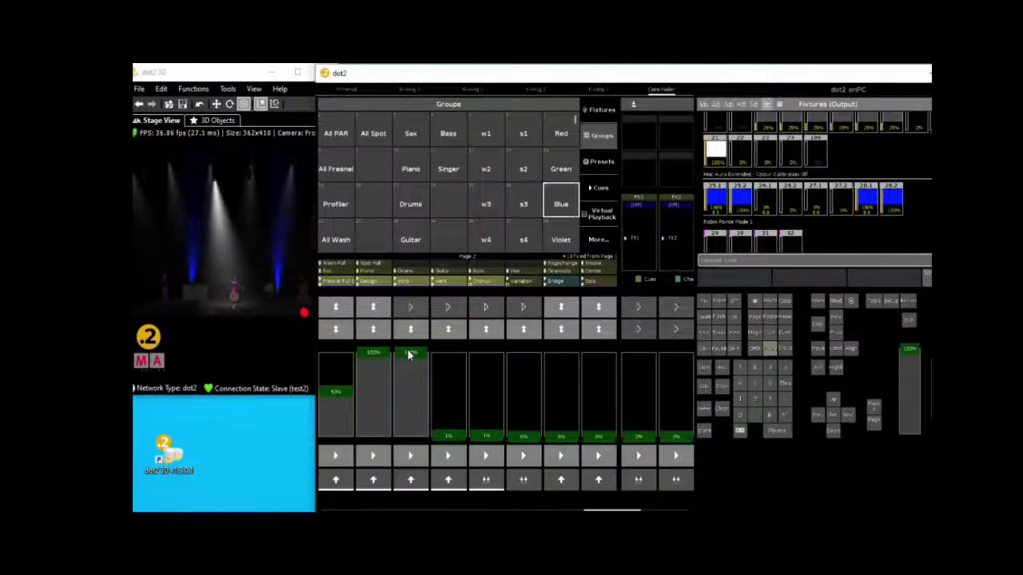
- Fade out the Intro executor and turn on the Vox highlight
left_click_drag(408, 355, 392, 453)
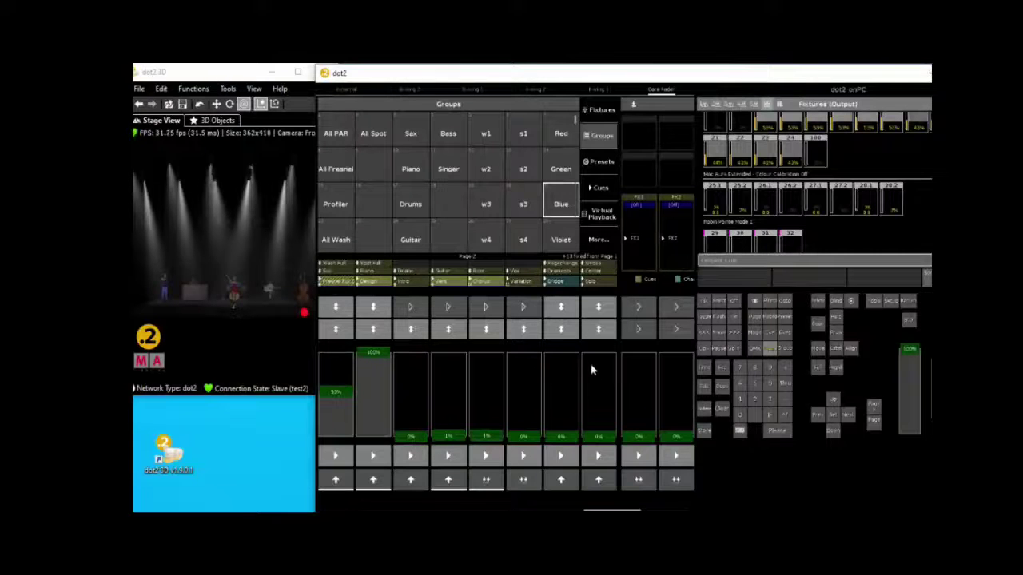
left_click(525, 330)
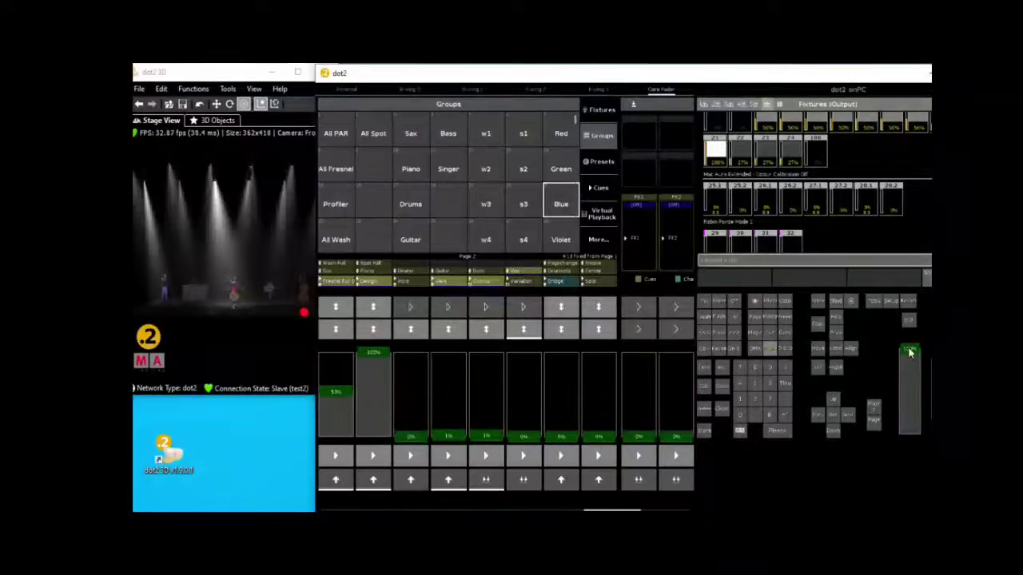
- Black out the stage with the grand master, trigger the Pagechange executor, and restore the grand master to 100%
left_click_drag(907, 352, 881, 447)
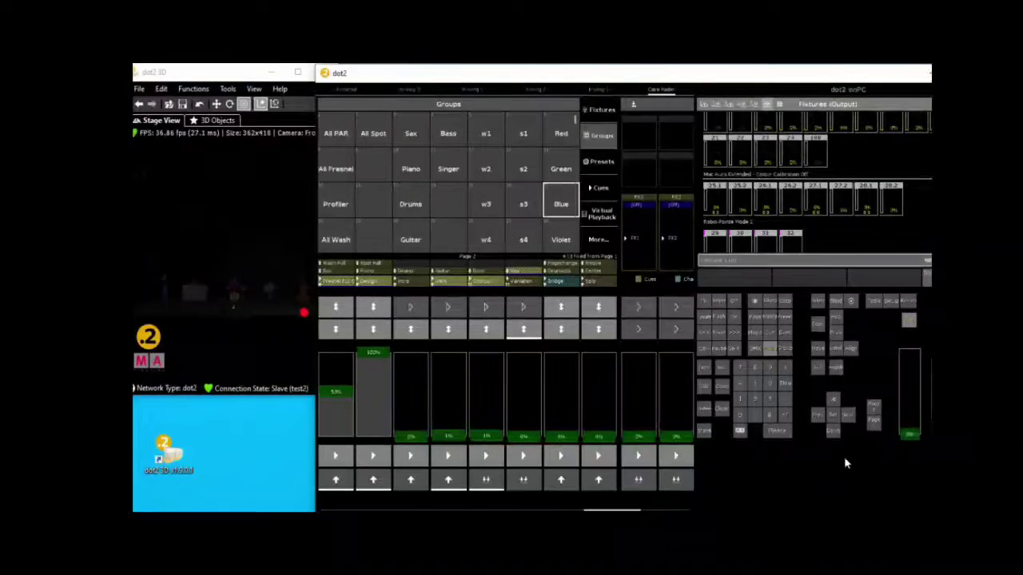
left_click(559, 309)
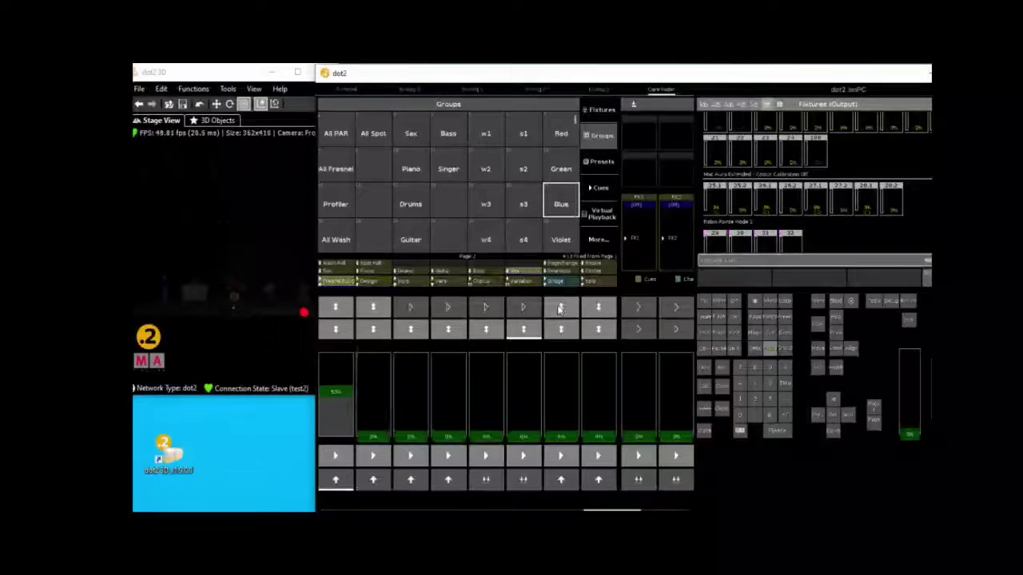
left_click_drag(910, 430, 927, 313)
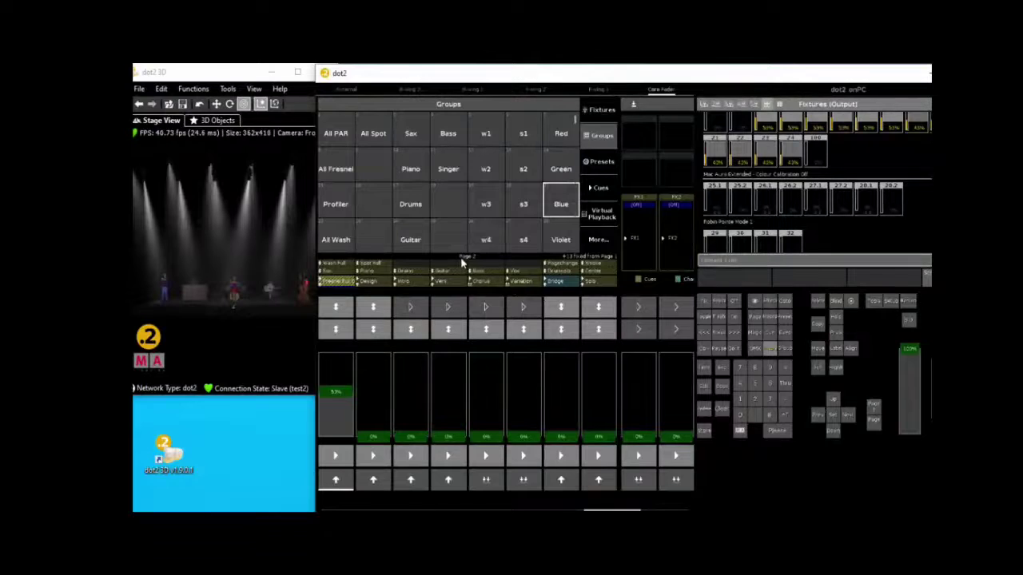
- Change to executor page 1 with Fresnel Full faded out, and play the Sax and Piano highlights in turn
left_click(875, 428)
left_click_drag(330, 394, 349, 465)
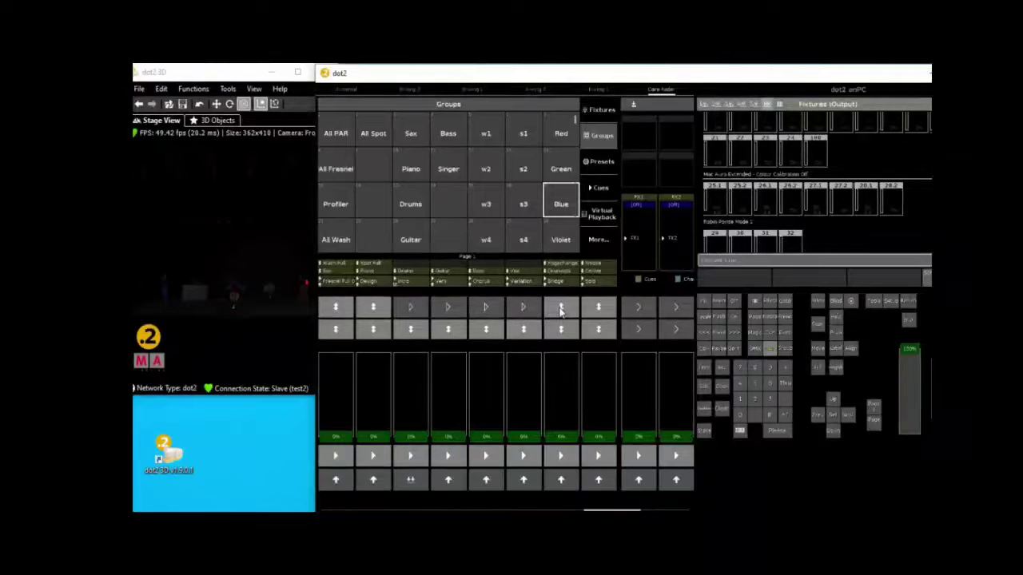
left_click(336, 330)
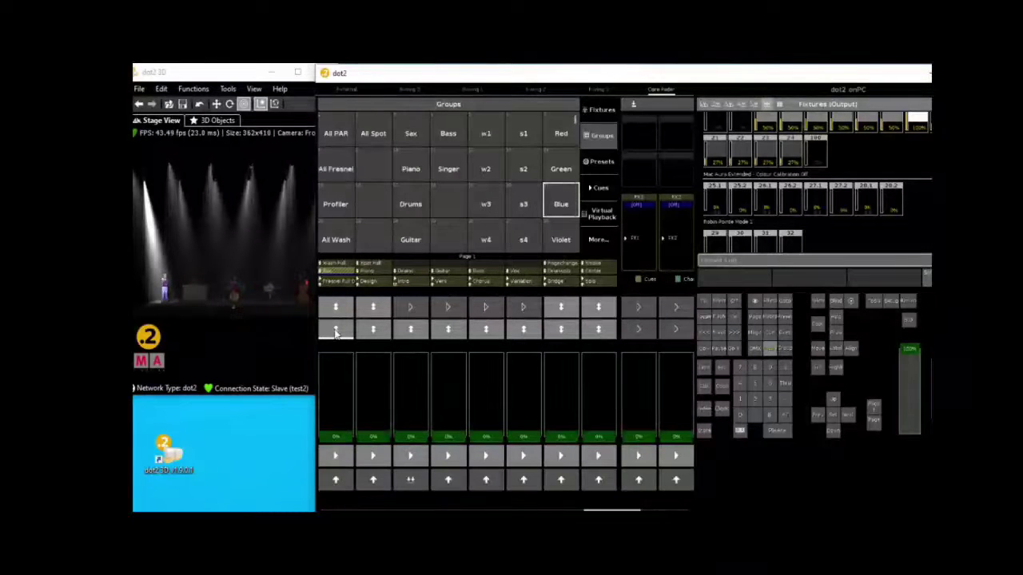
left_click(336, 329)
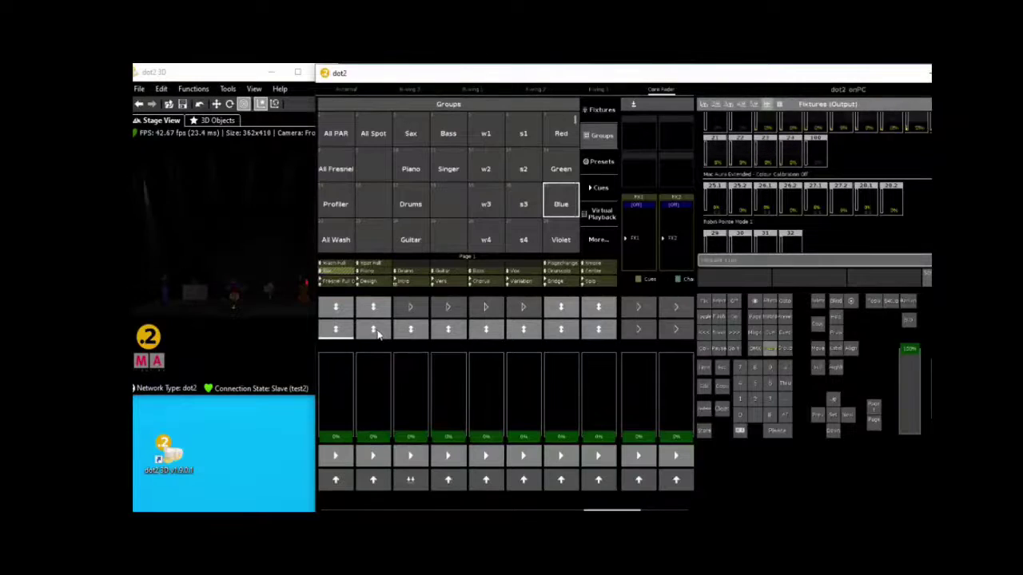
left_click(376, 332)
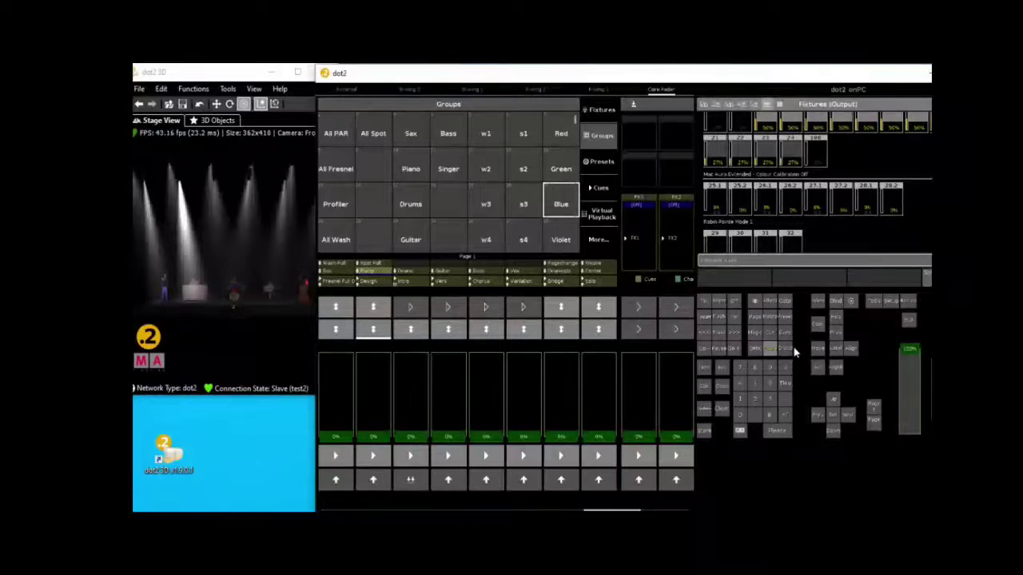
- Select fixture 19 in the output sheet and set its level to 27%
left_click(769, 349)
scroll(804, 227, "up", 1)
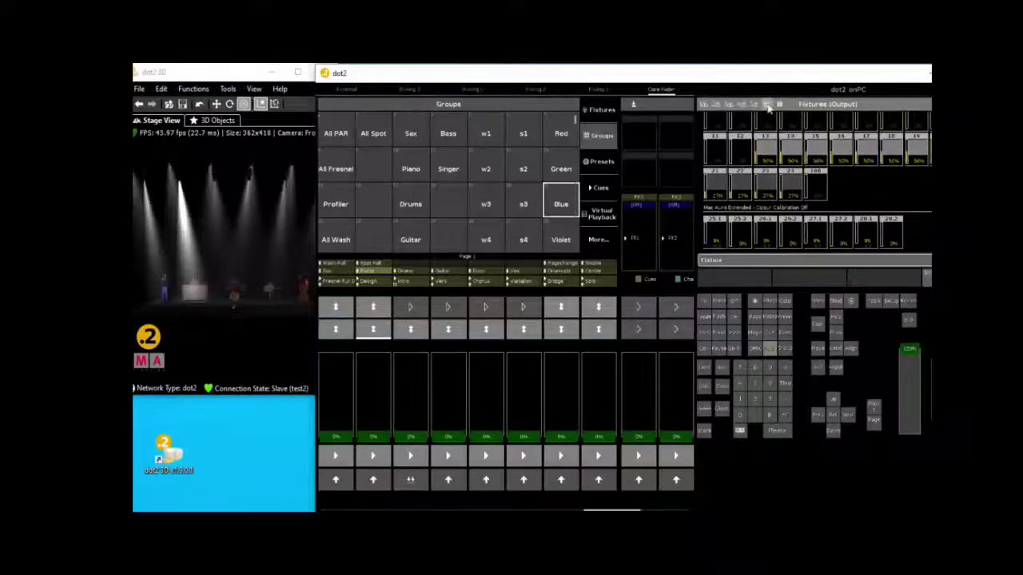
left_click_drag(759, 80, 736, 80)
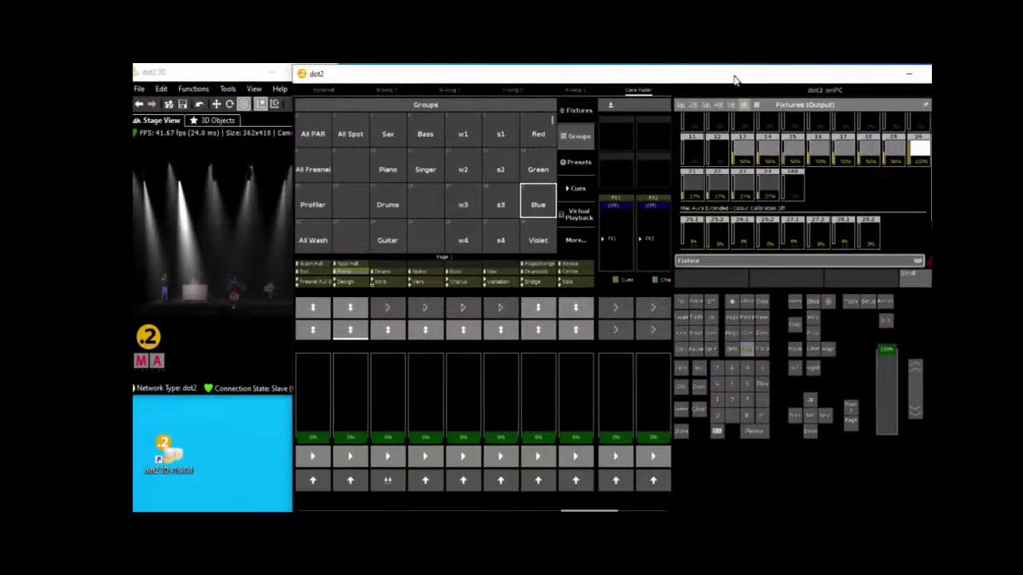
left_click(893, 143)
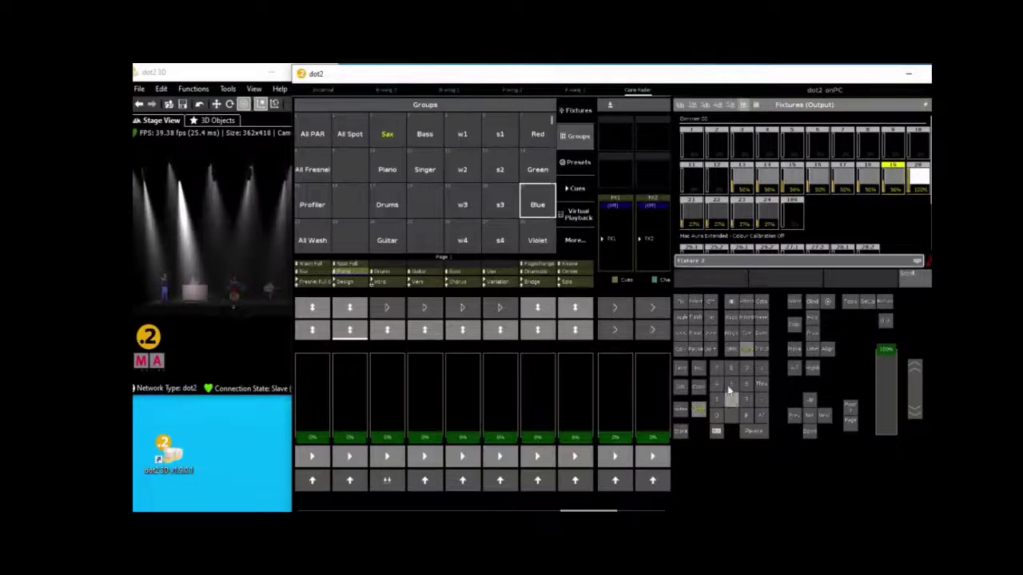
left_click(715, 368)
left_click(700, 409)
left_click(763, 419)
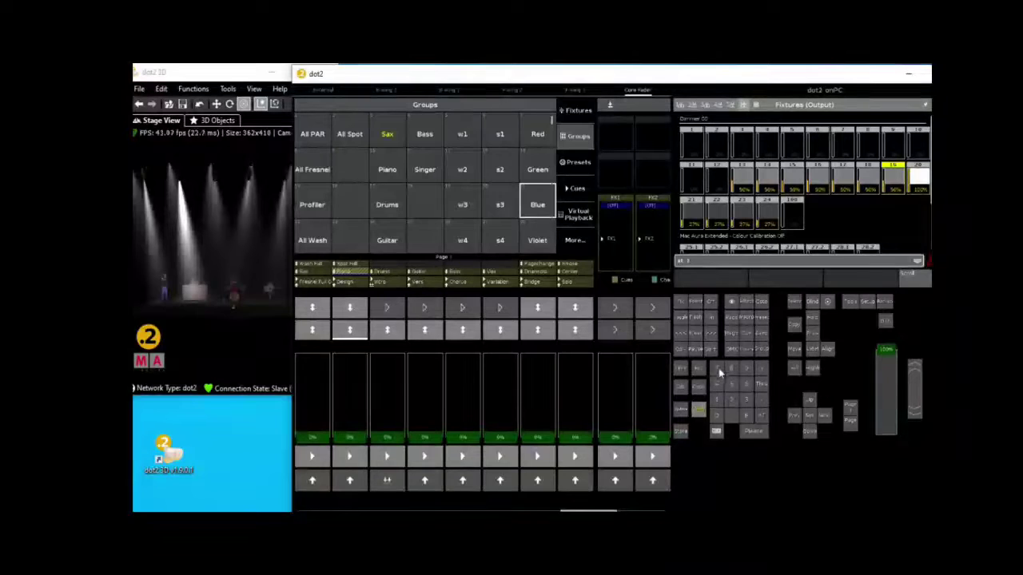
left_click(718, 370)
left_click(755, 434)
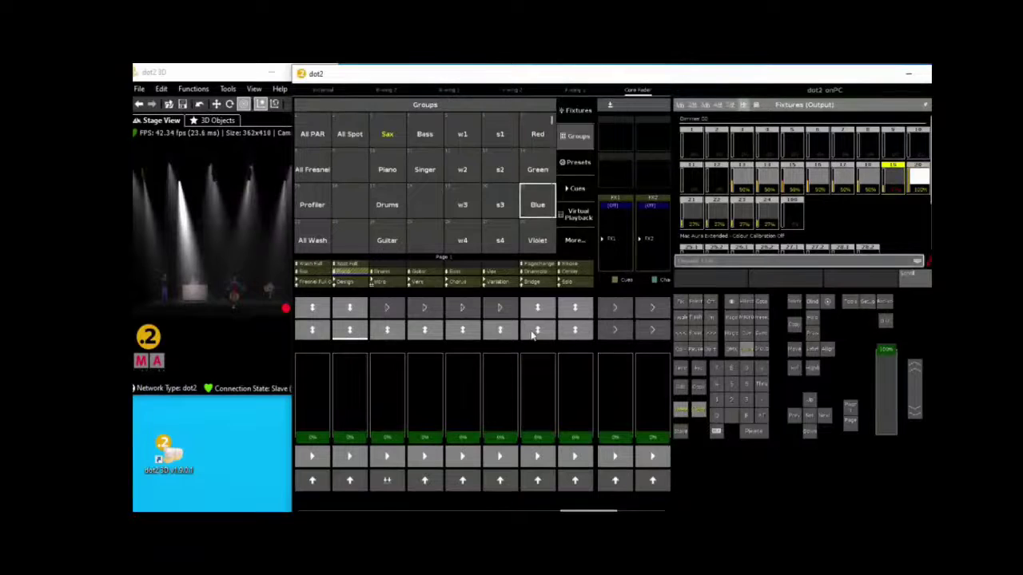
- Store fixture 19's level into the Piano, Guitar and Bass executors using the Merge method
left_click(682, 432)
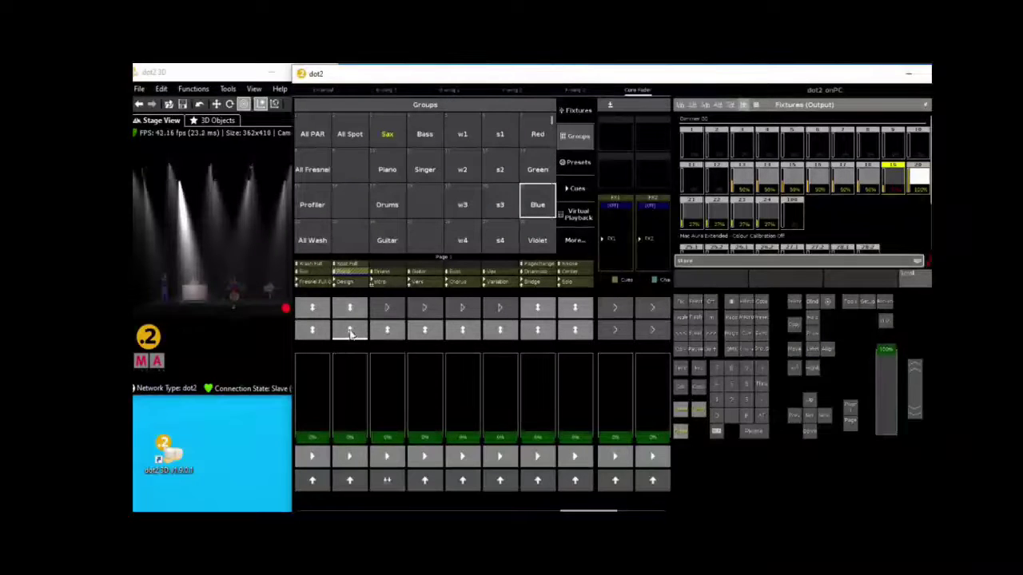
left_click(349, 330)
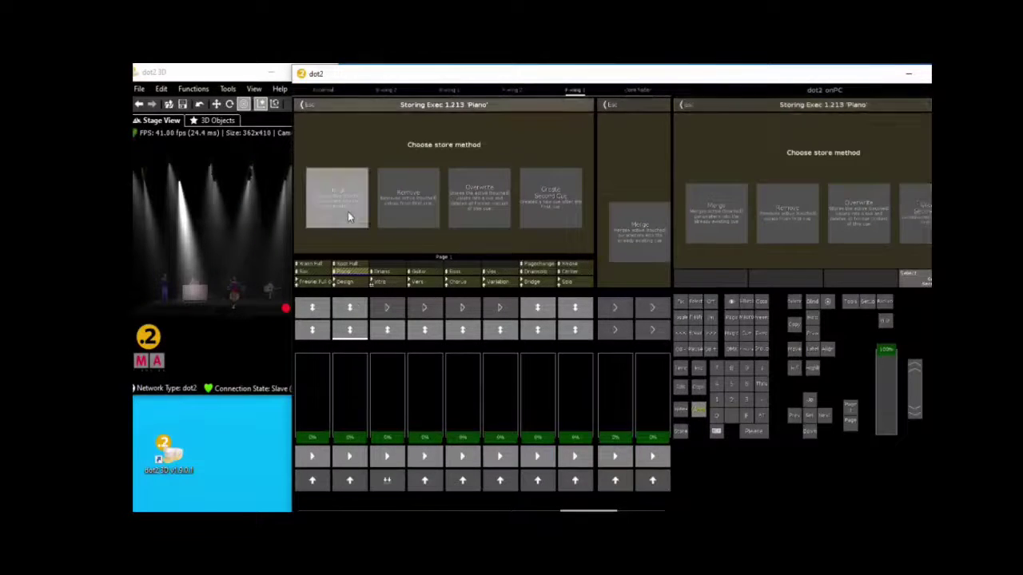
left_click(347, 211)
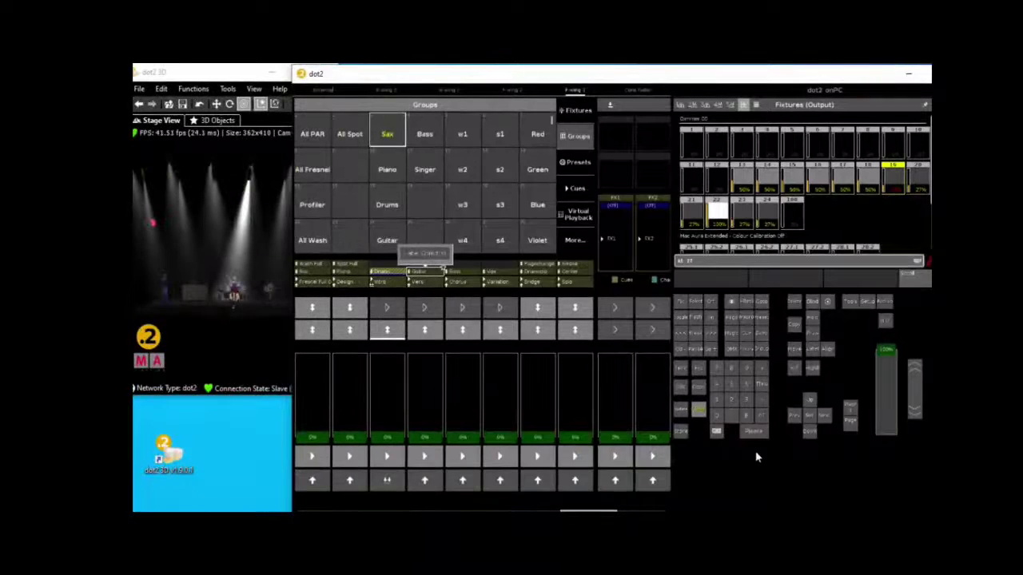
left_click(682, 431)
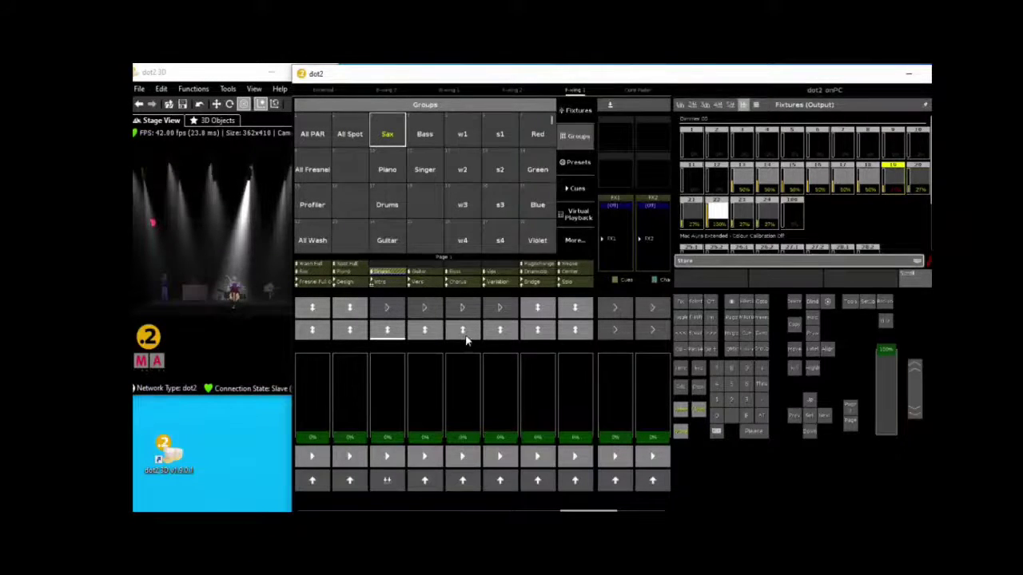
left_click(462, 330)
left_click(325, 183)
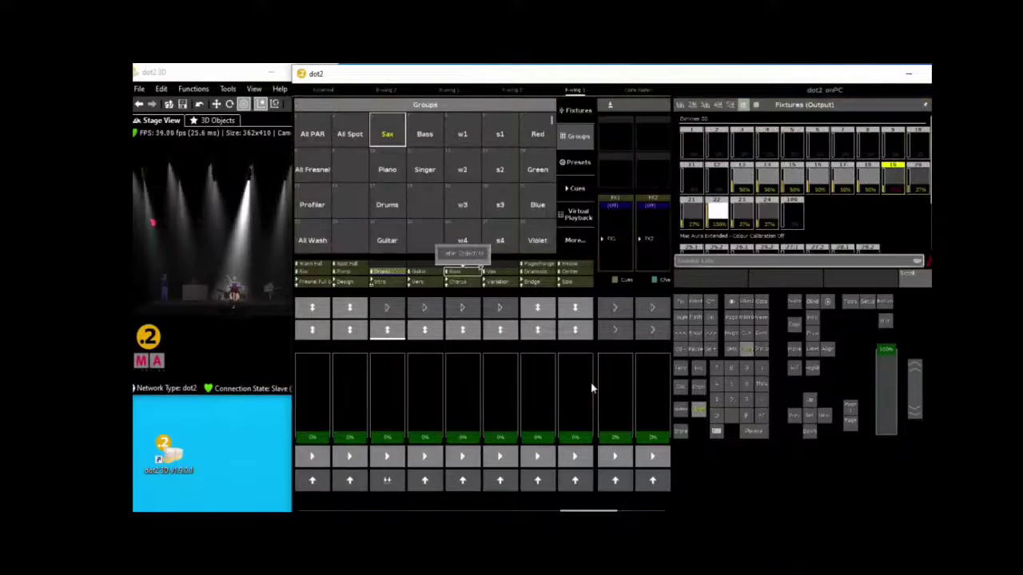
- Set fixture 19 to 27% again and merge it into the Vox executor
left_click(759, 417)
left_click(715, 370)
left_click(681, 432)
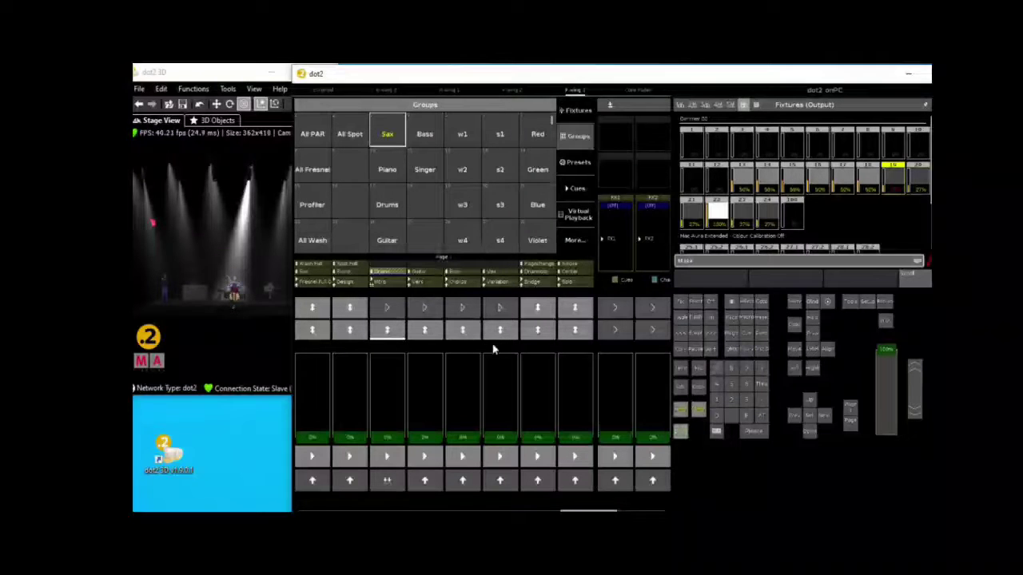
left_click(501, 334)
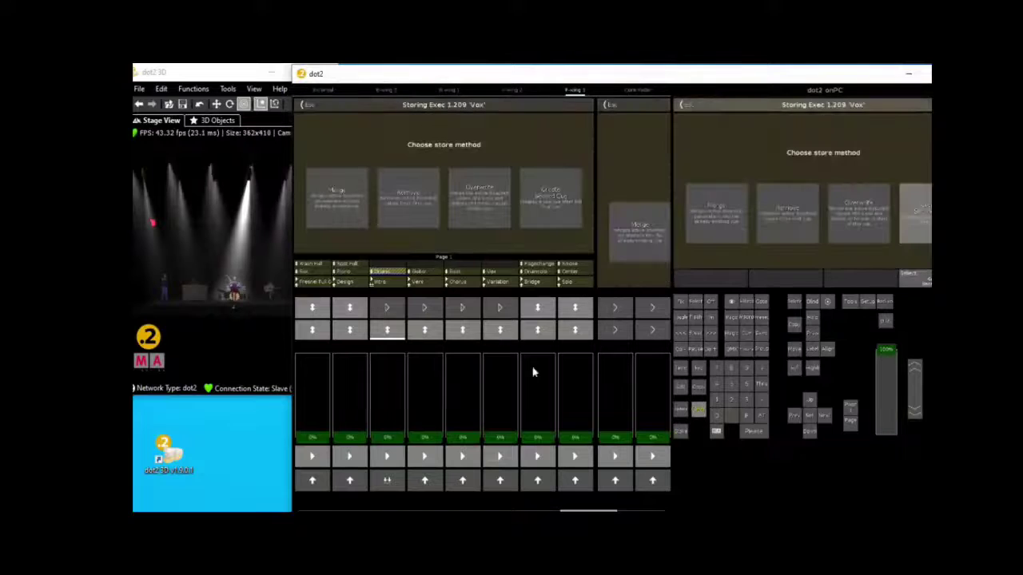
left_click(337, 205)
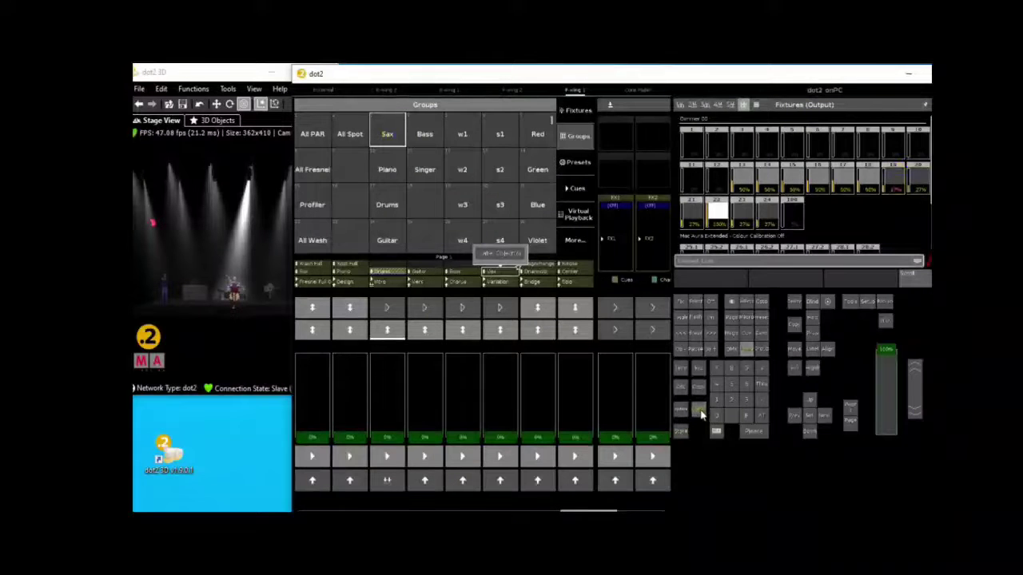
- Check the Sax, Piano, Drums, Guitar, Bass, Vox and Dramatic executors one after another, ending with Dramatic switched off
left_click(387, 334)
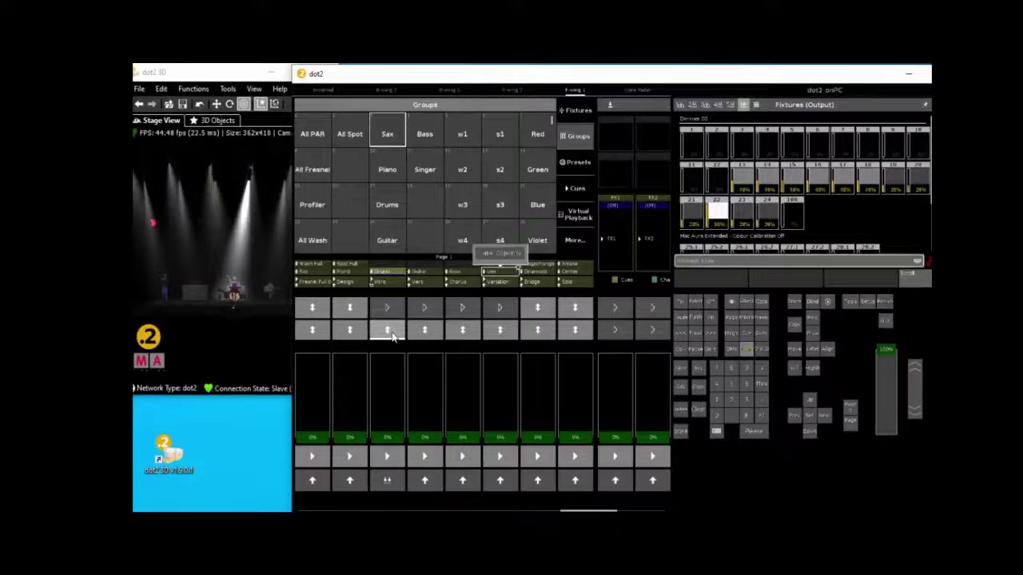
left_click(316, 333)
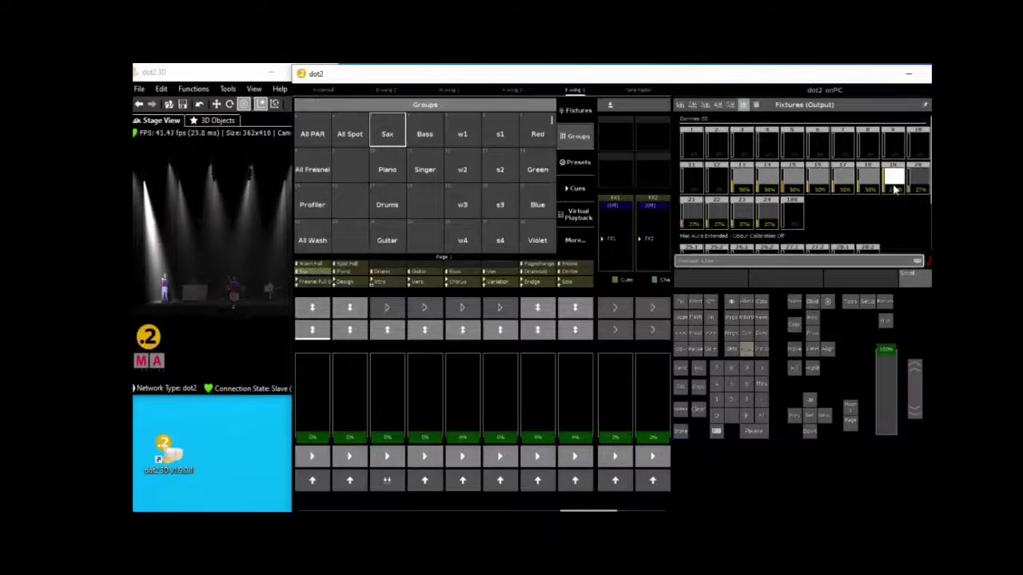
left_click(350, 331)
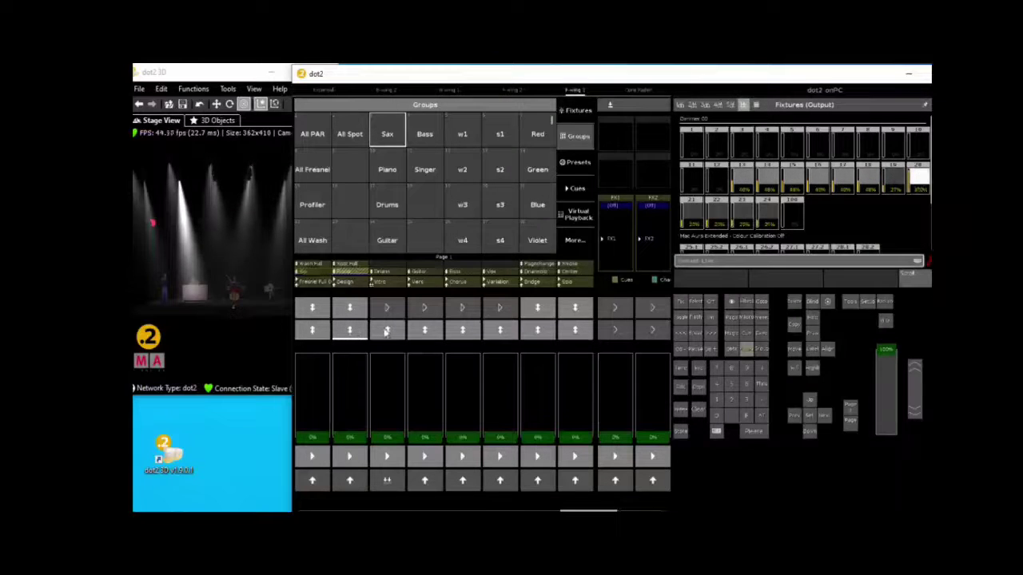
left_click(386, 331)
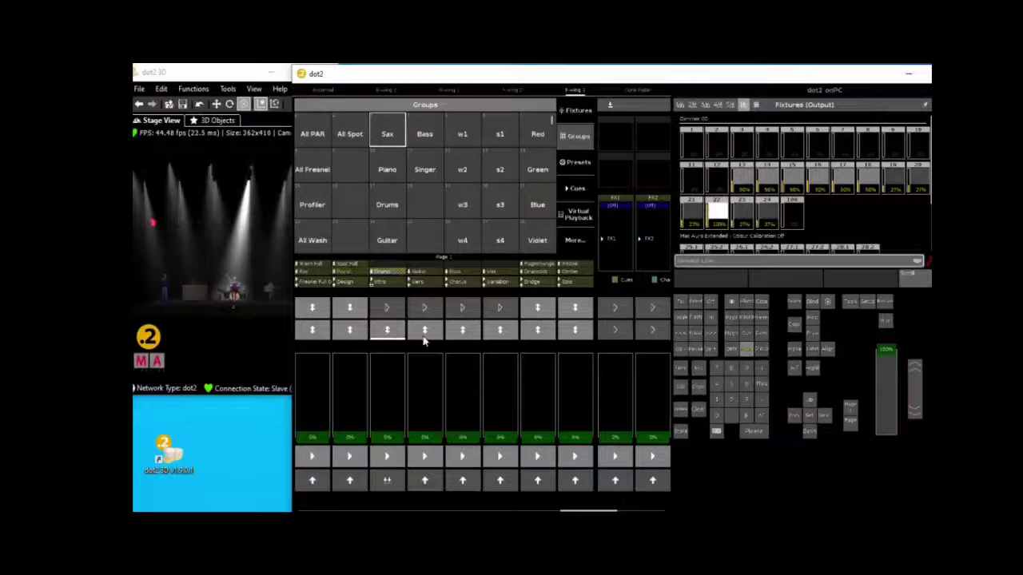
left_click(424, 332)
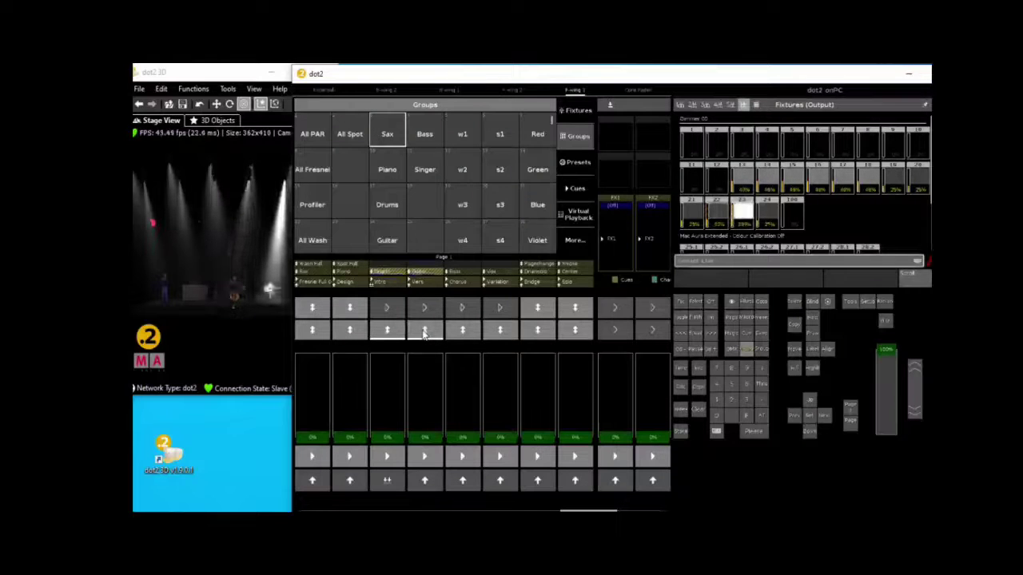
left_click(457, 336)
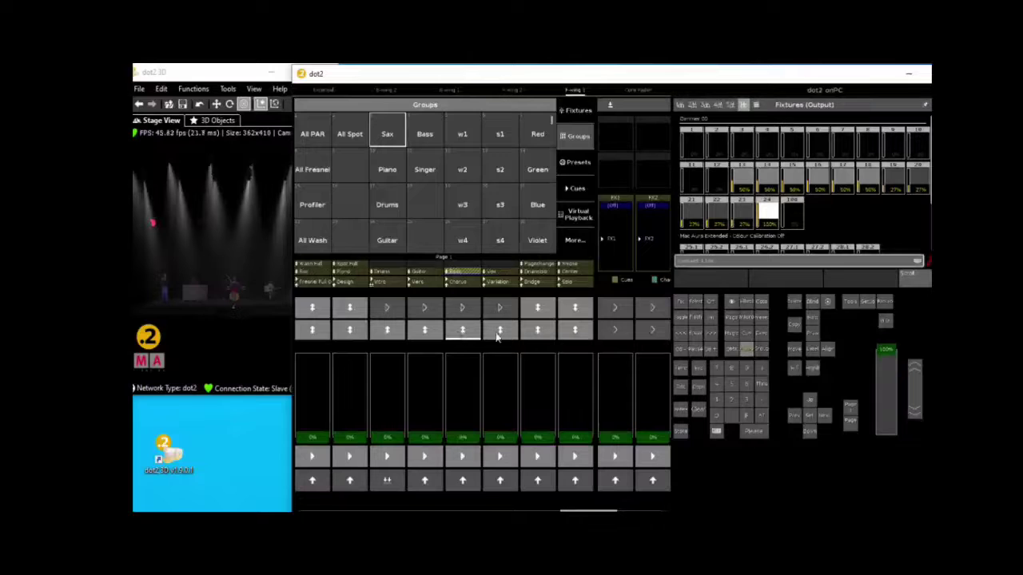
left_click(495, 336)
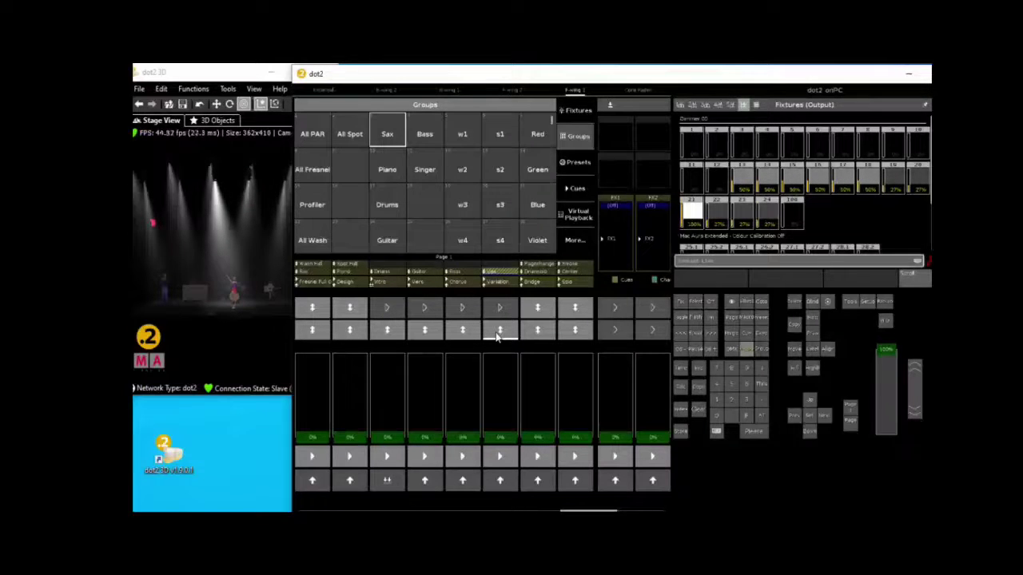
left_click(533, 332)
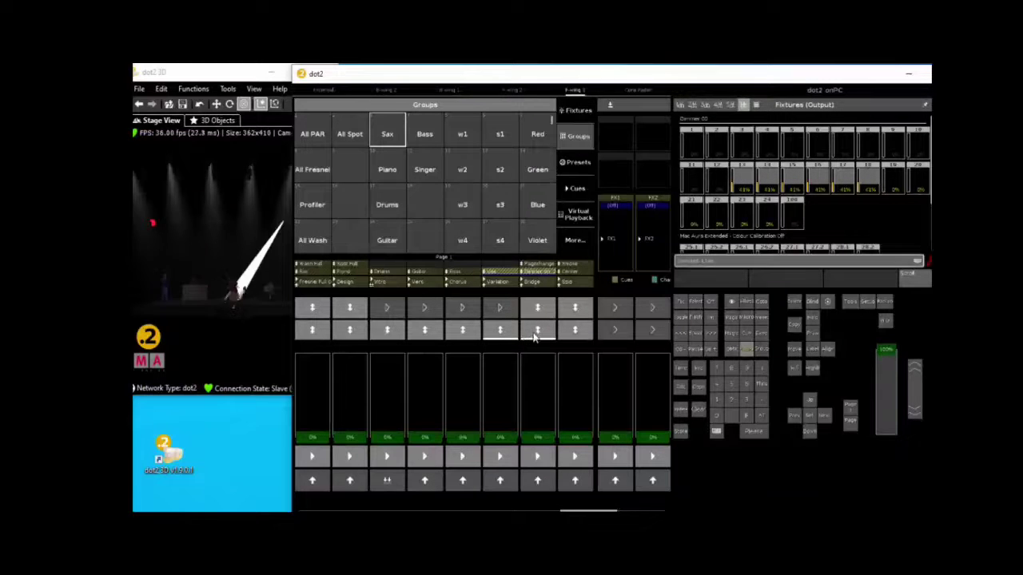
left_click(536, 332)
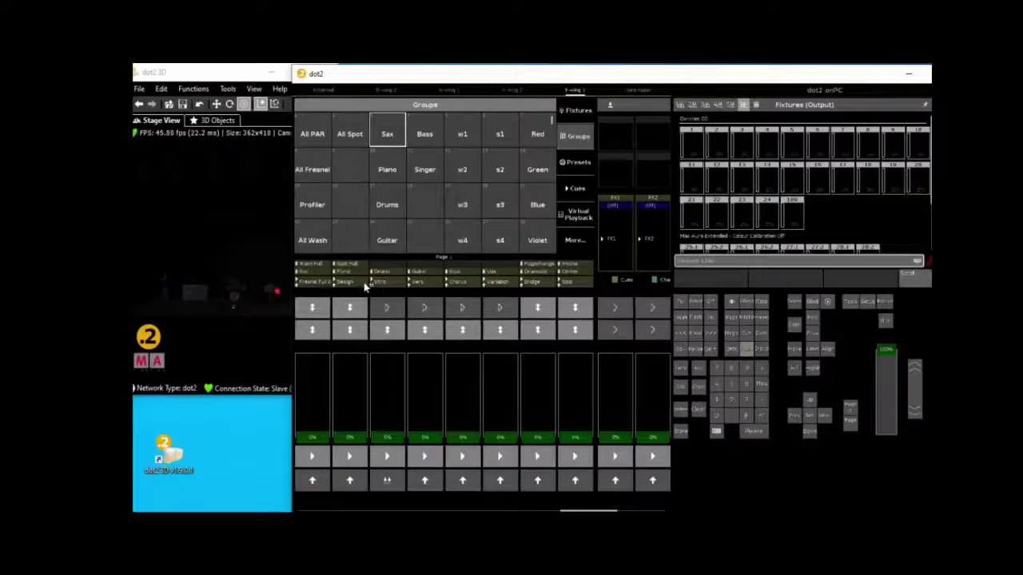
- Change to executor page 2 and play the Sax, Piano, Drums and Guitar highlights in sequence
left_click(851, 409)
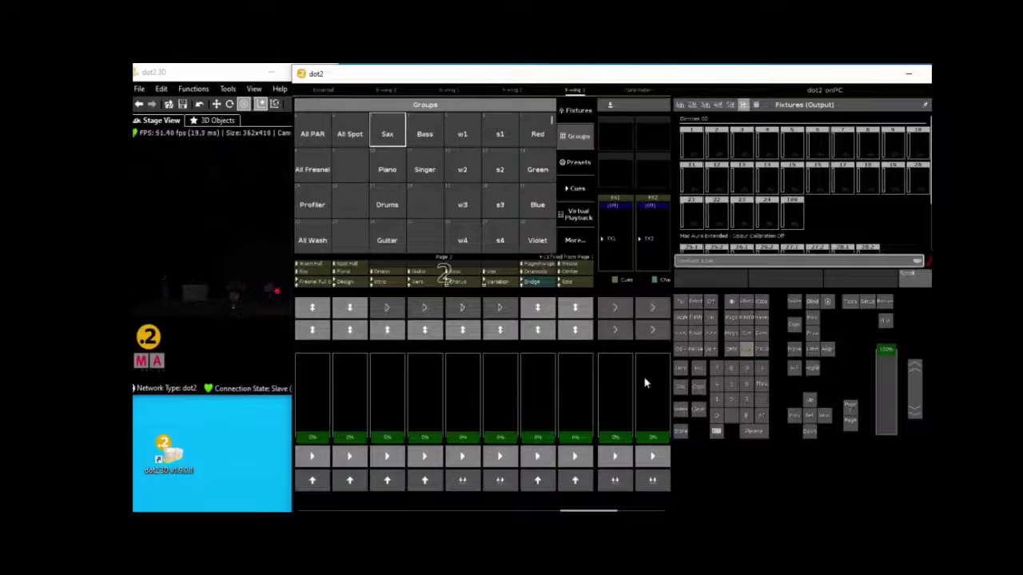
left_click(314, 330)
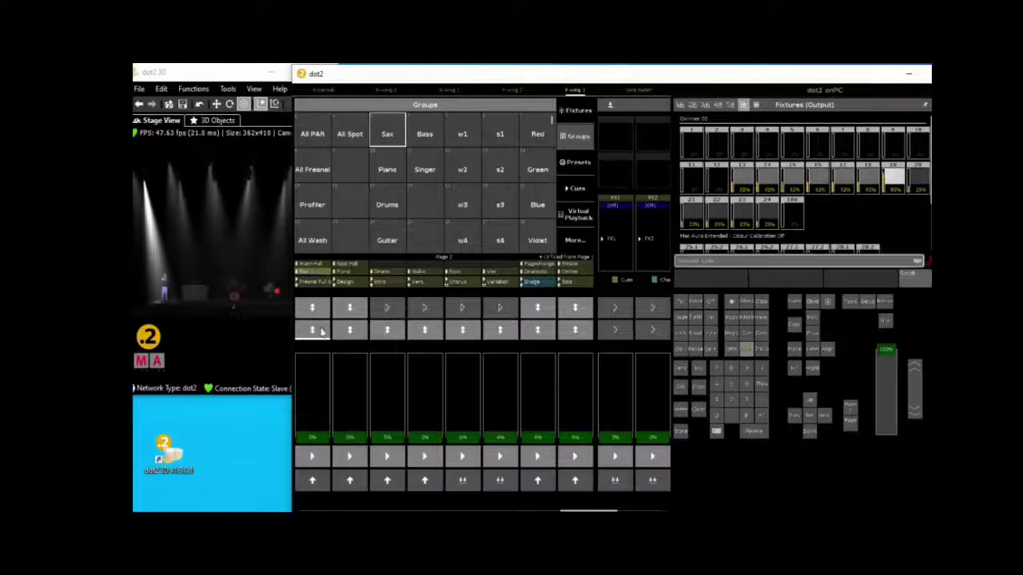
left_click(348, 330)
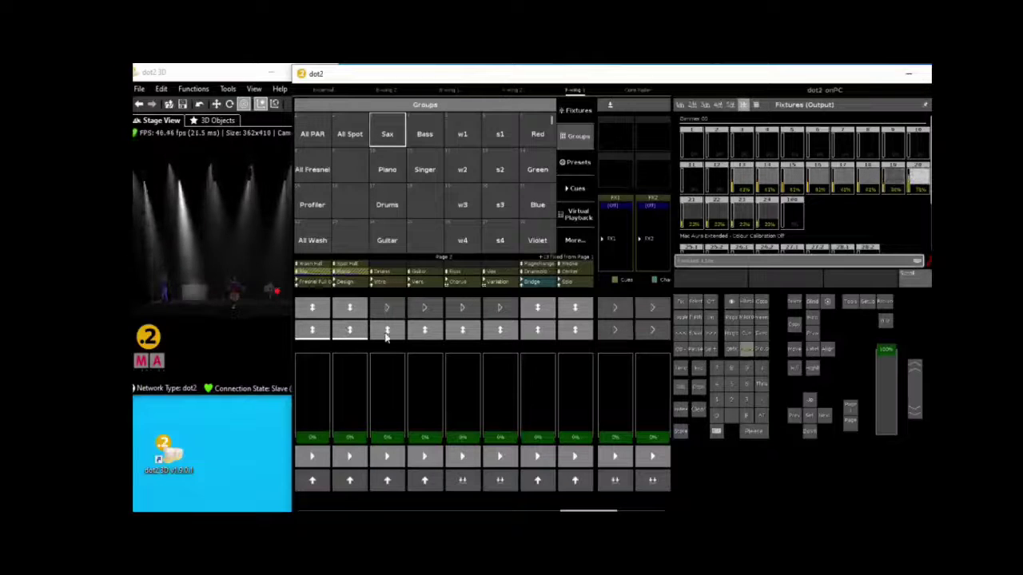
left_click(386, 334)
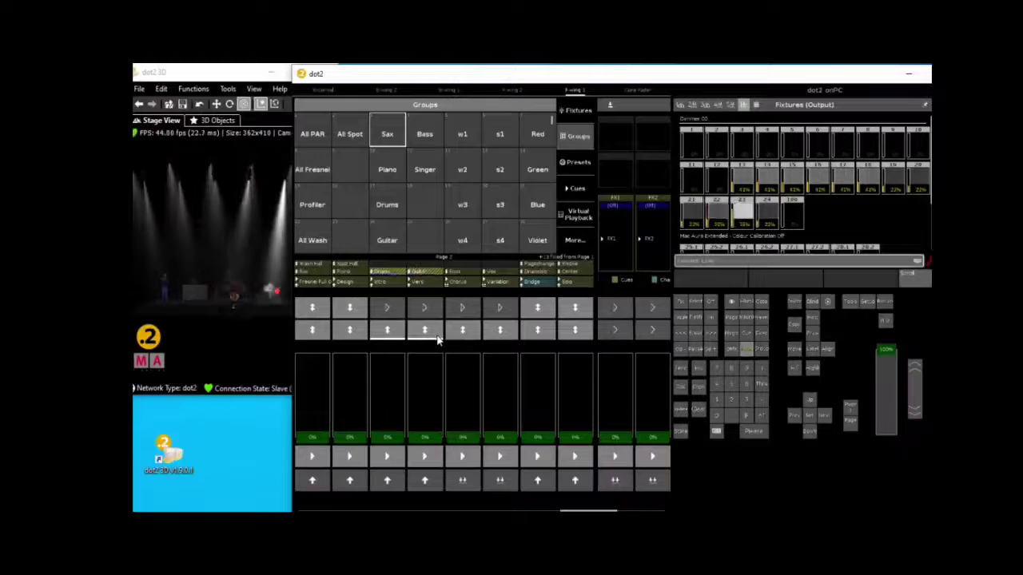
left_click(432, 337)
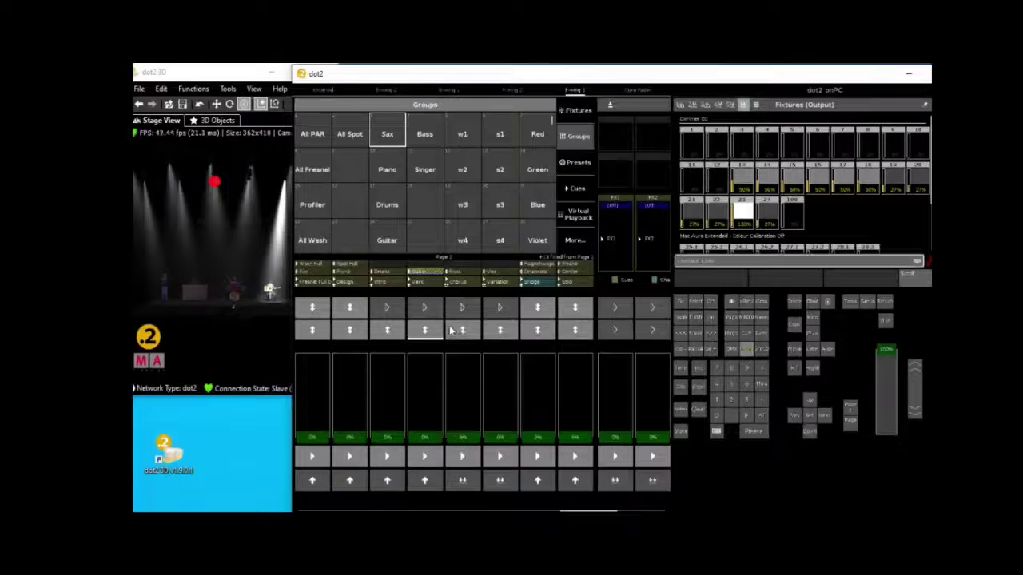
- Raise the Fresnel Full executor to 57% and switch the Piano highlight on and back off over it
left_click_drag(324, 435, 312, 389)
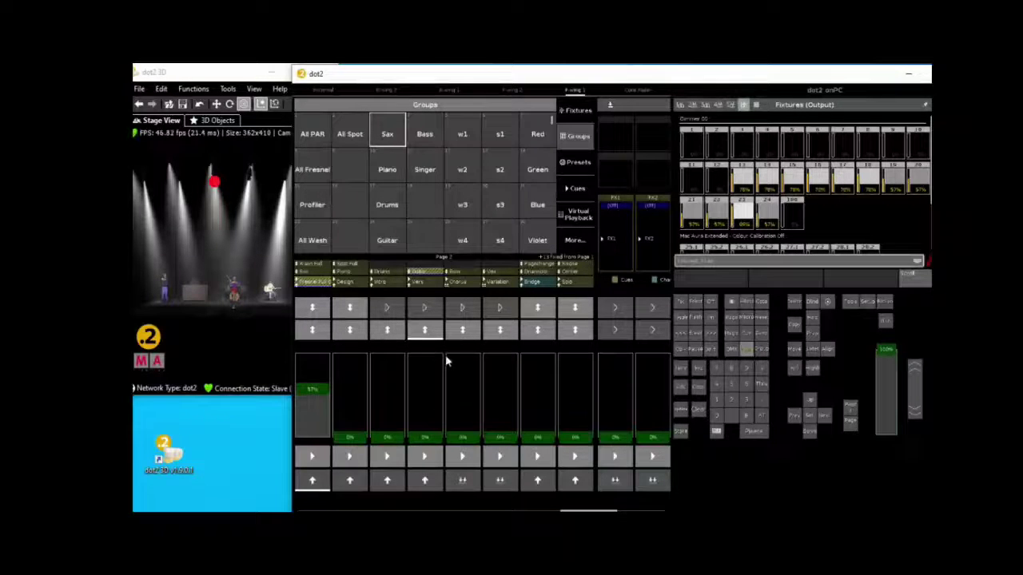
left_click(351, 331)
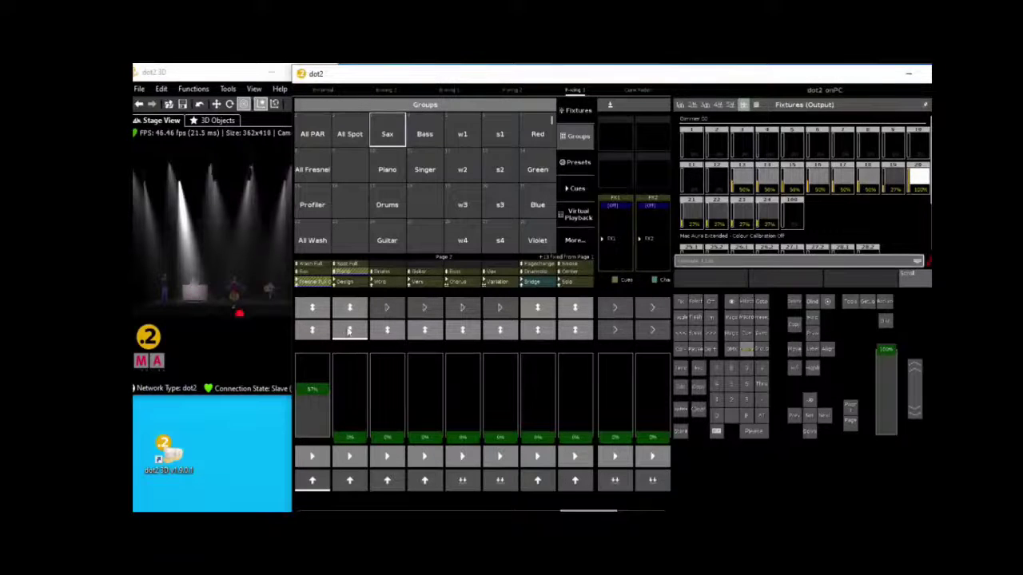
left_click(349, 330)
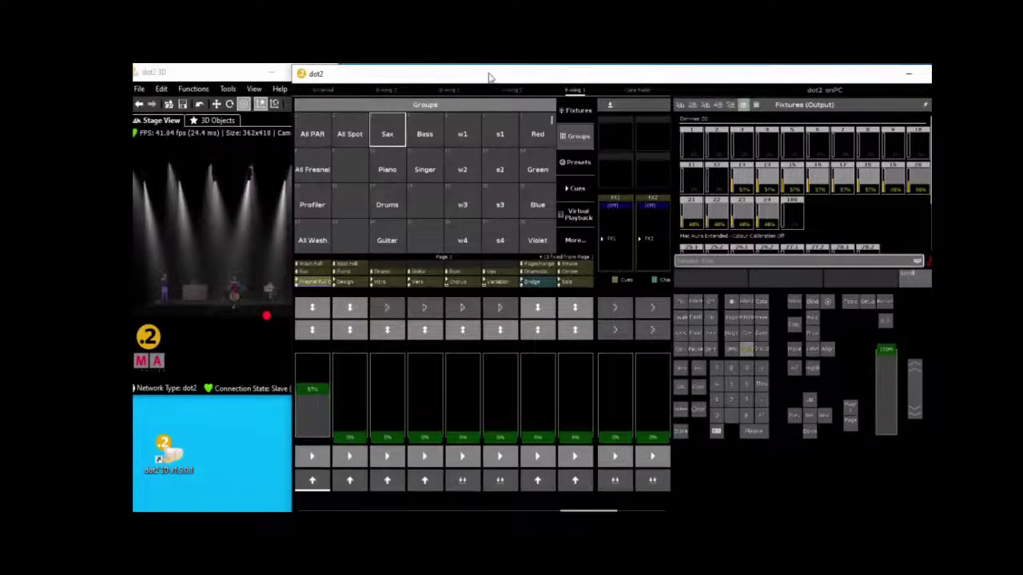
left_click_drag(491, 74, 524, 76)
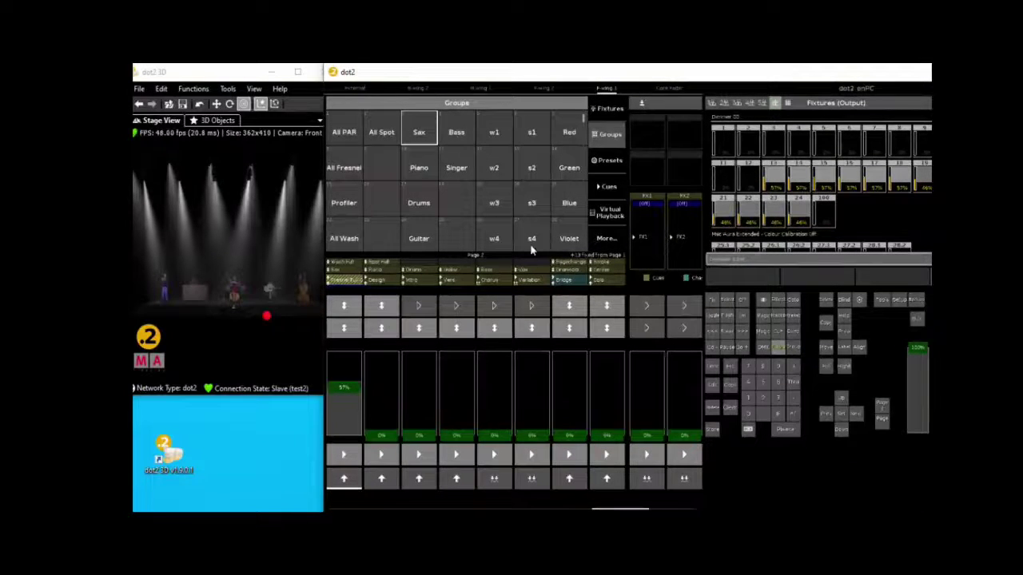